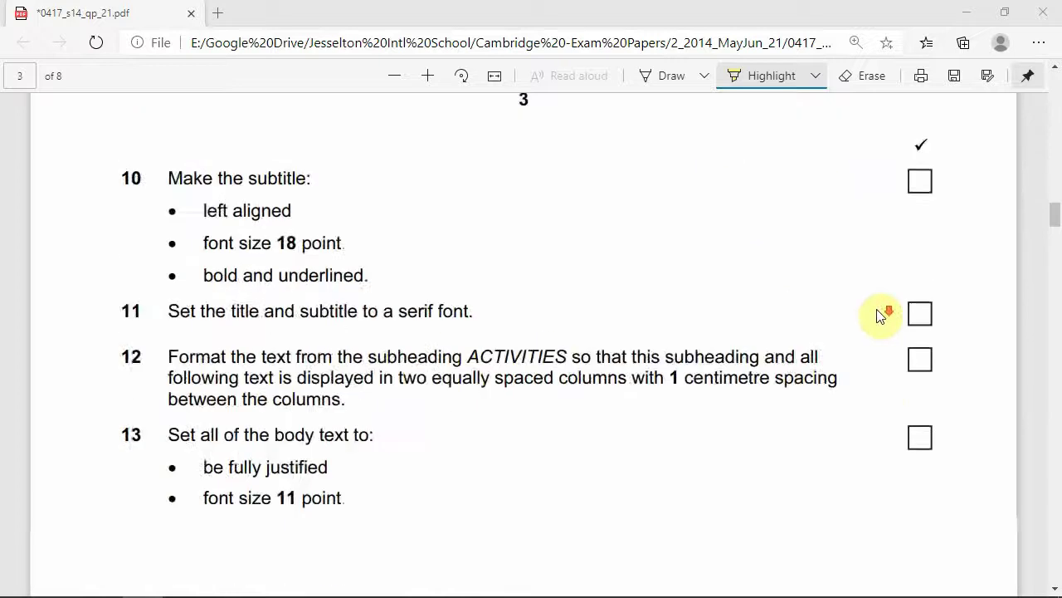
- Highlight the instruction above question 30 that requires all currency values in Euros to two decimal places
scroll(882, 318, down, 8)
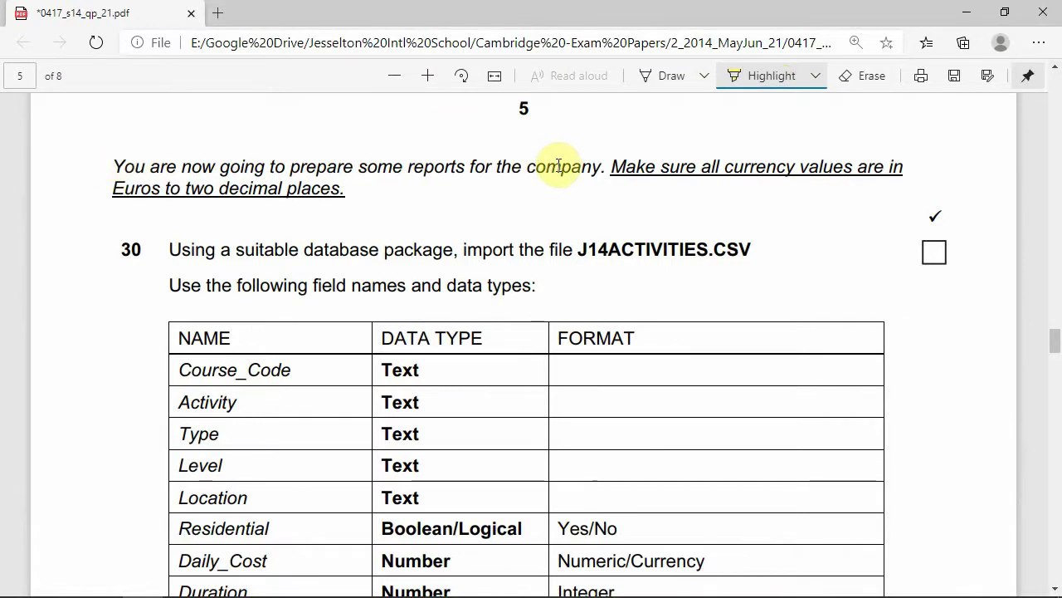
mouse_move(609, 166)
mouse_down()
mouse_move(359, 168)
mouse_move(349, 189)
mouse_up()
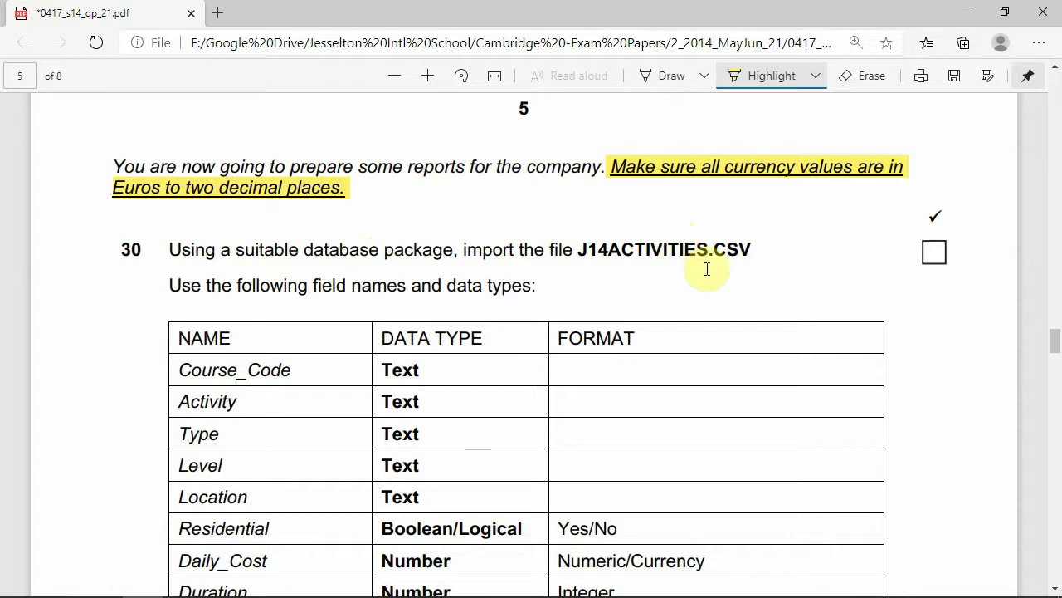
scroll(707, 269, down, 1)
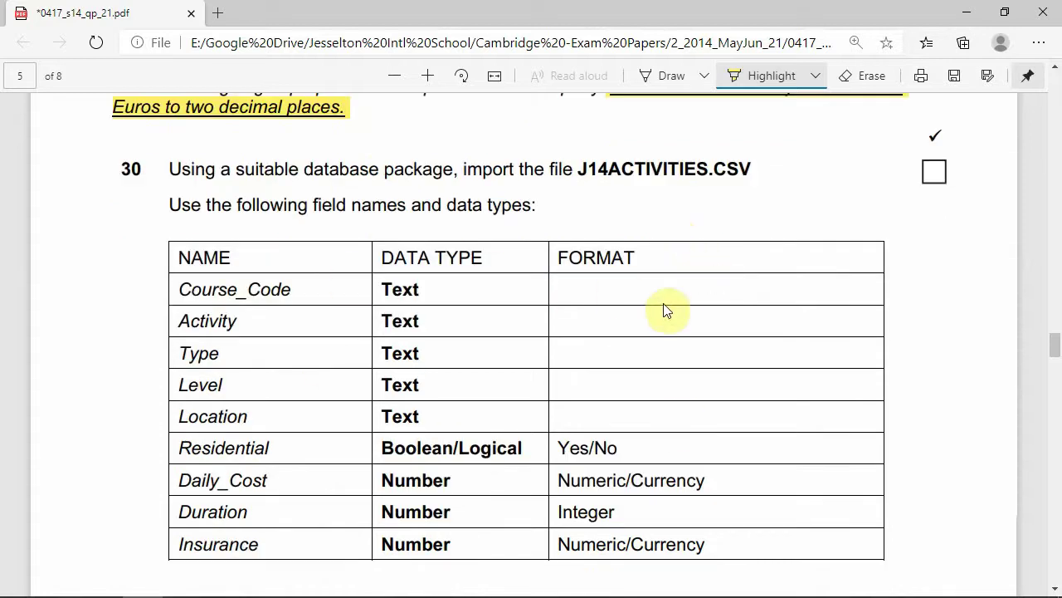
scroll(569, 277, up, 1)
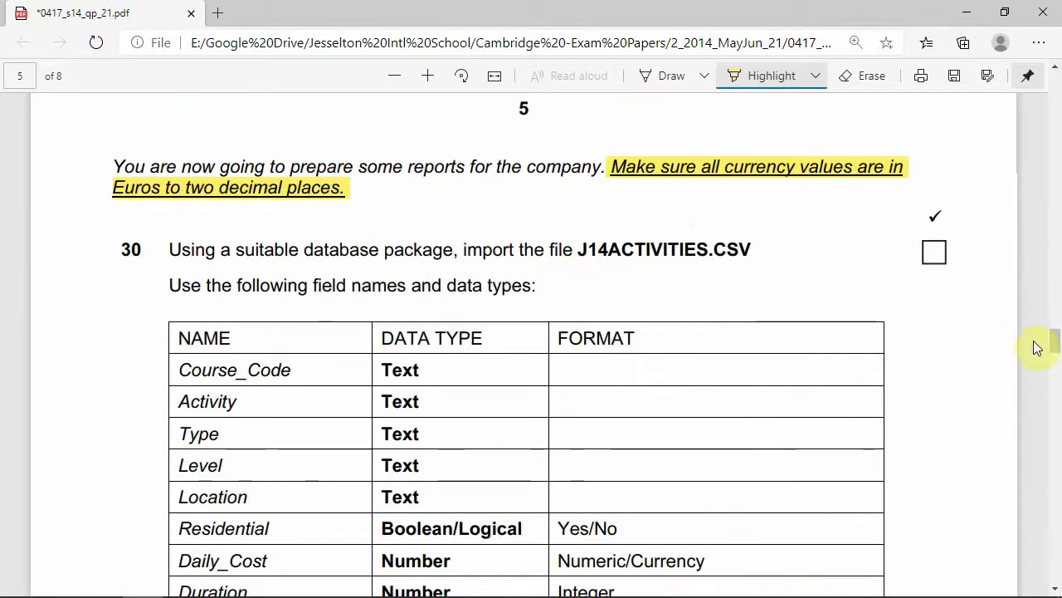
scroll(1056, 346, down, 1)
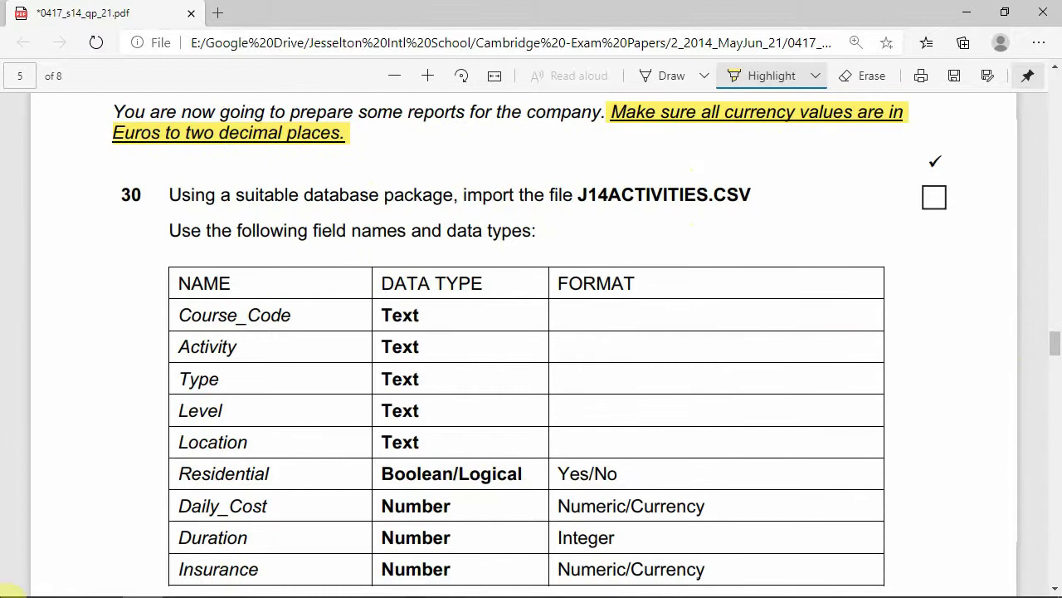
- Switch to Access 2016, create a blank desktop database and maximise its window
click(17, 581)
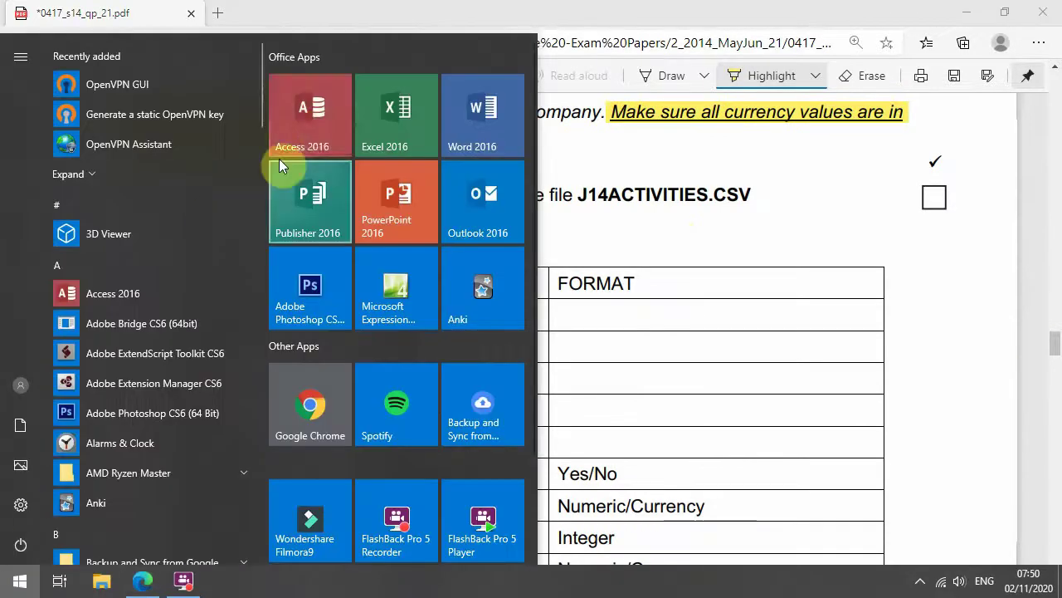
click(315, 125)
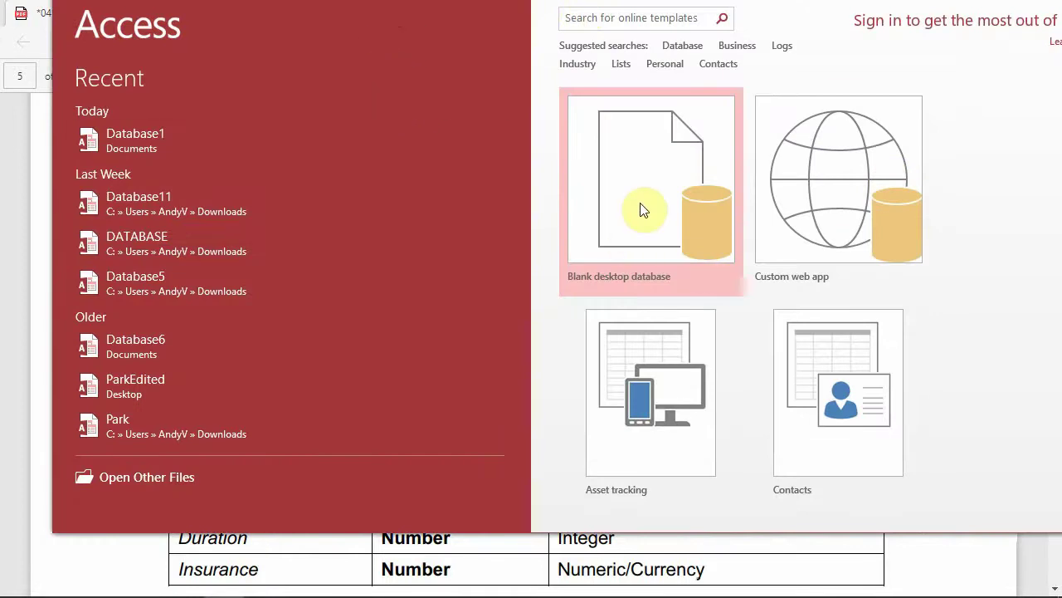
click(639, 229)
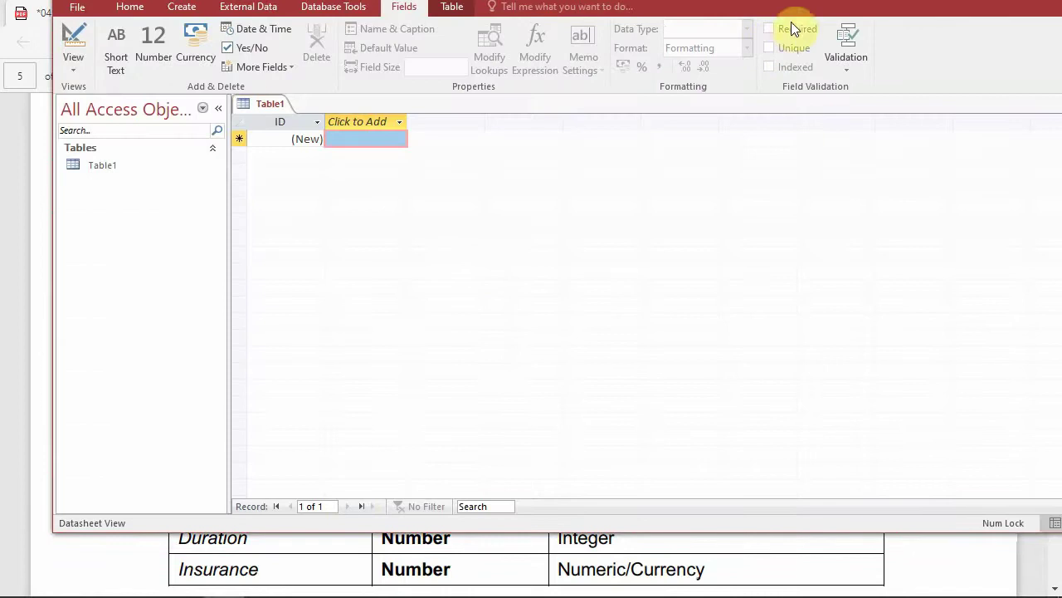
drag(809, 9, 778, 52)
double_click(778, 51)
click(739, 21)
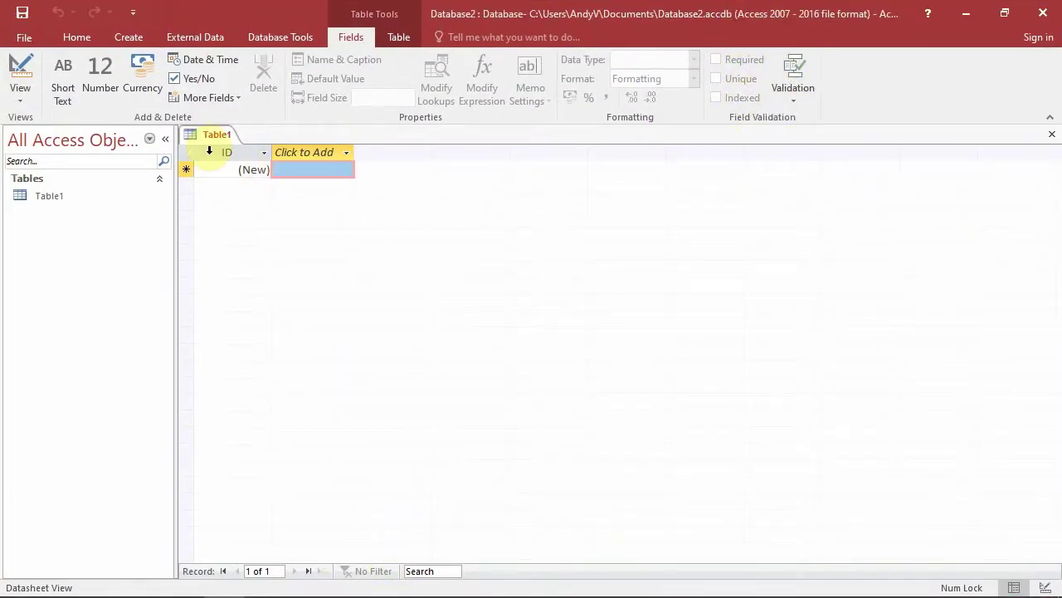
- Start a text file import of J14ACTIVITIES.csv from the Desktop folder 0417_s14_sf_21 into a new table, allowing the import wizard to open
key(super)
key(super)
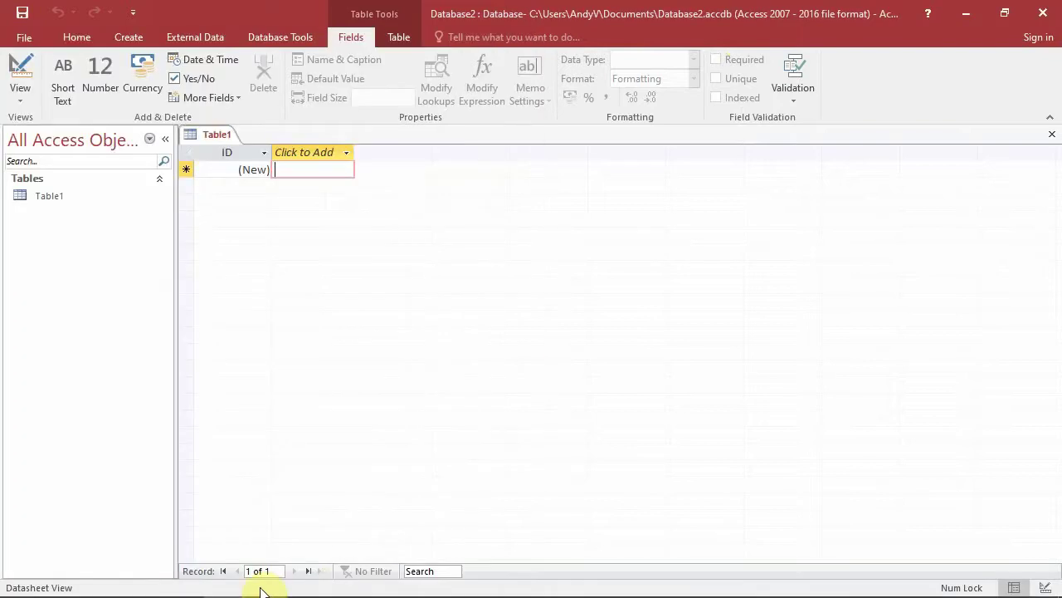
key(alt+Tab)
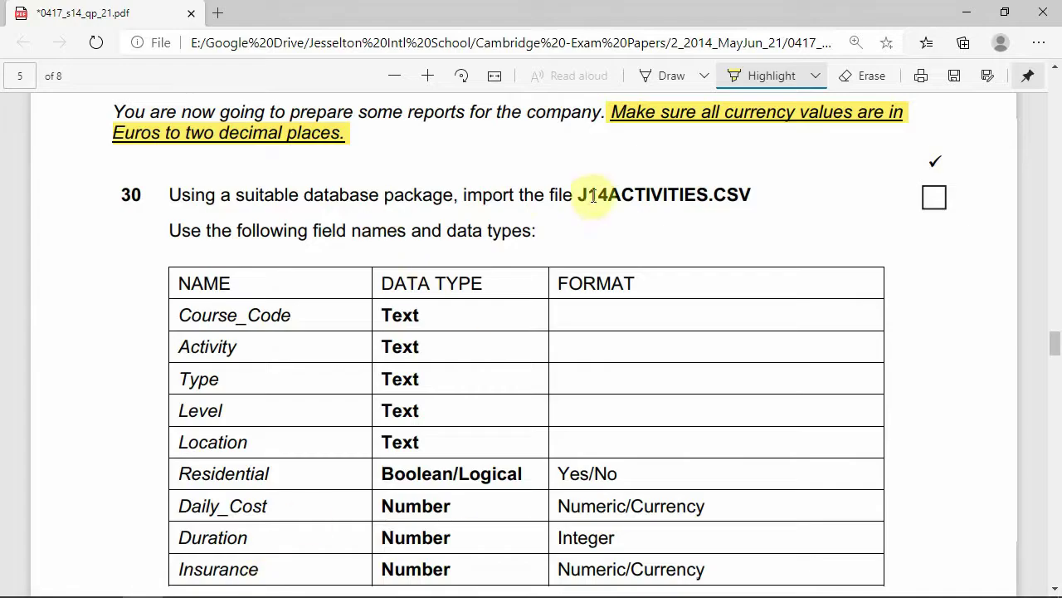
key(alt+Tab)
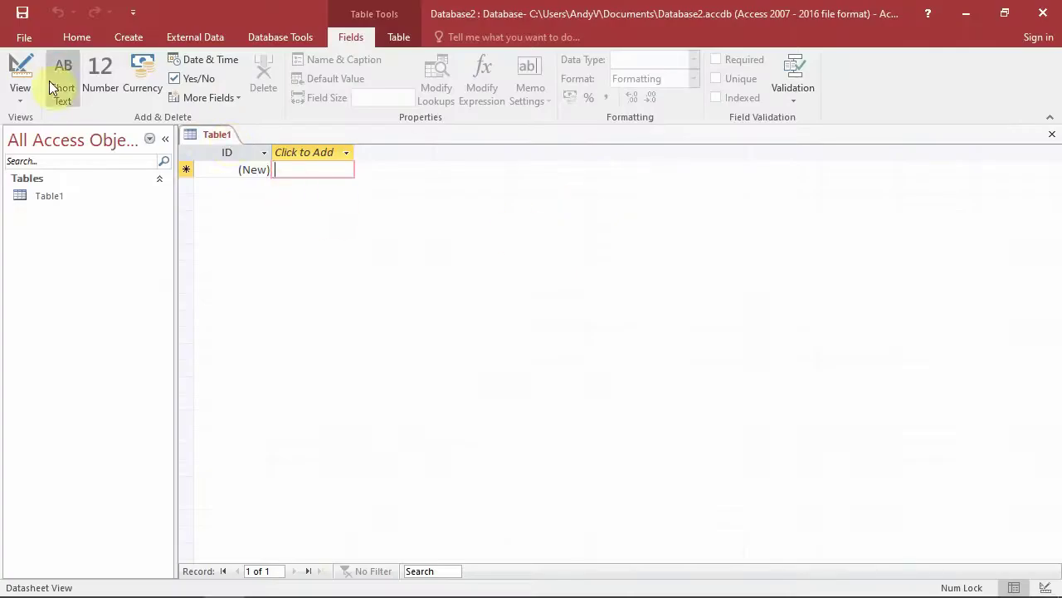
click(204, 39)
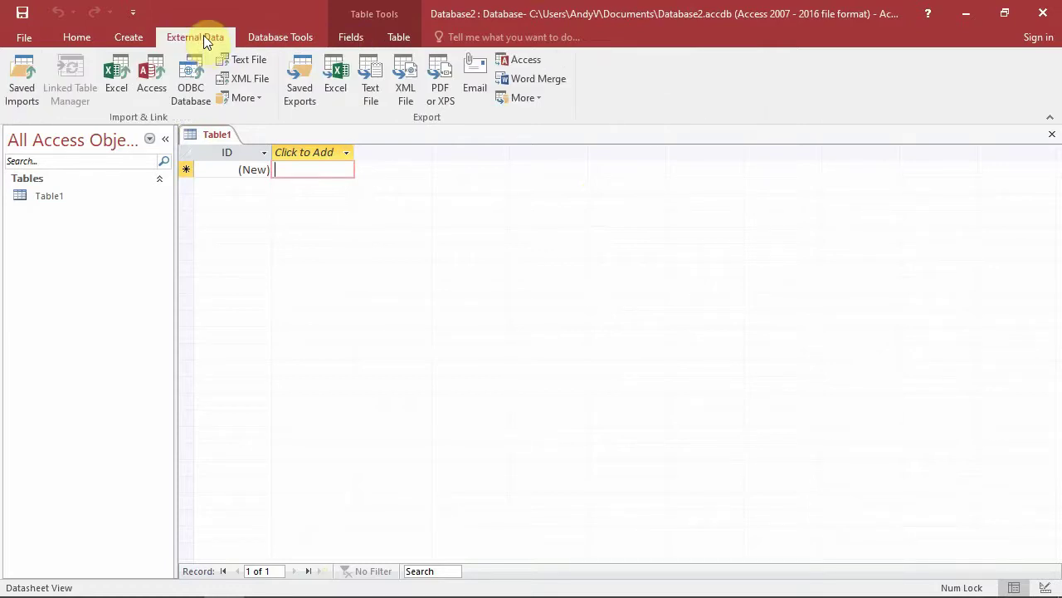
click(242, 60)
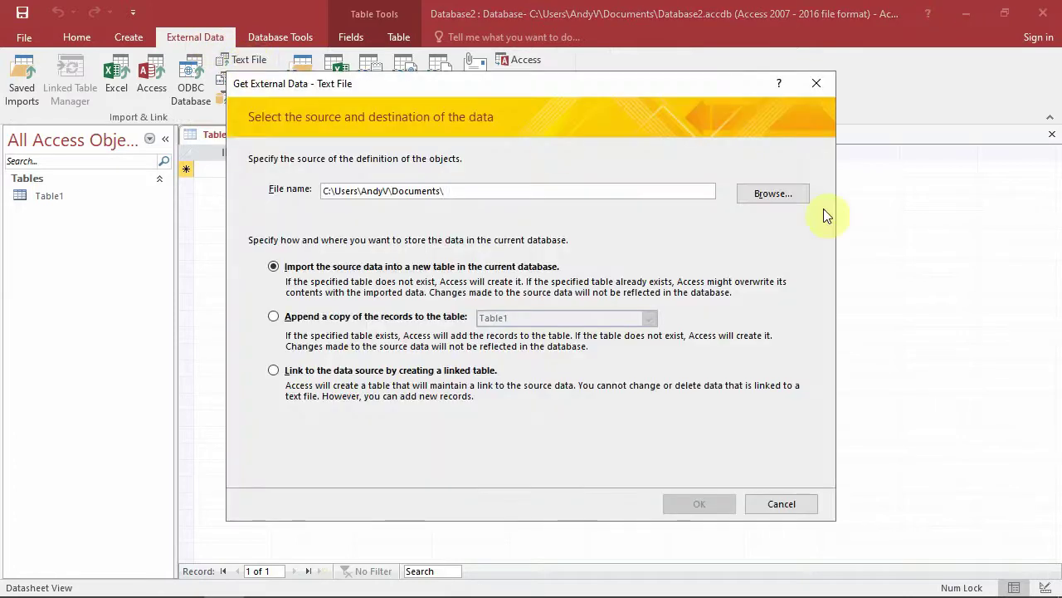
click(771, 194)
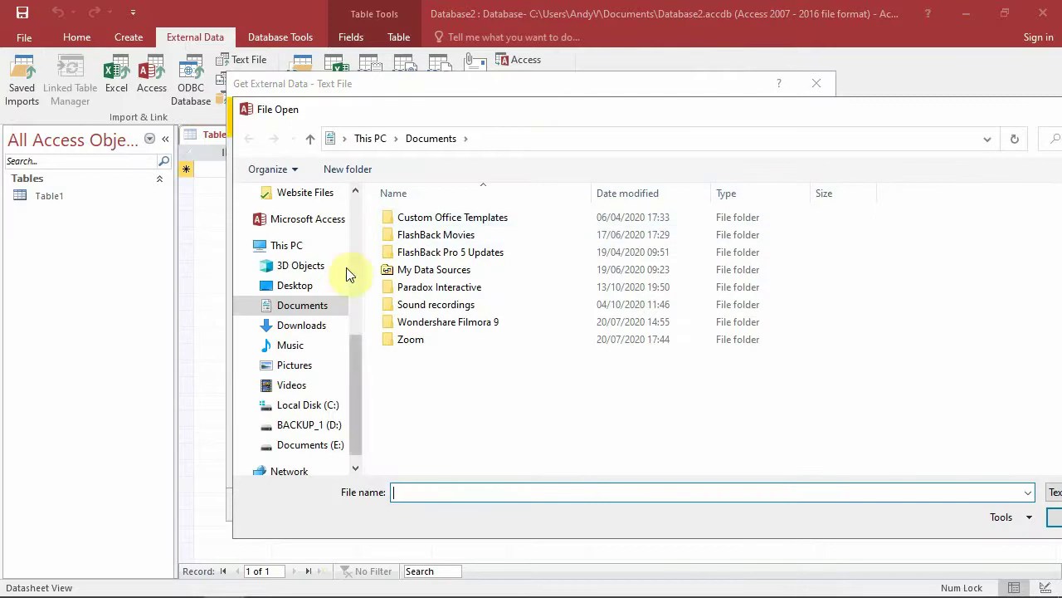
click(321, 285)
double_click(427, 240)
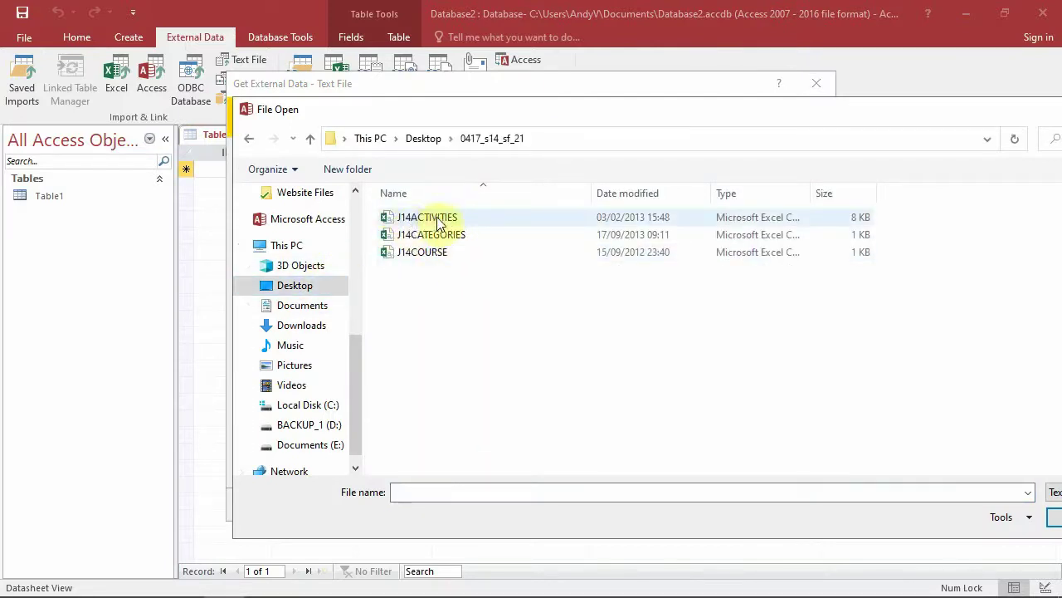
double_click(440, 218)
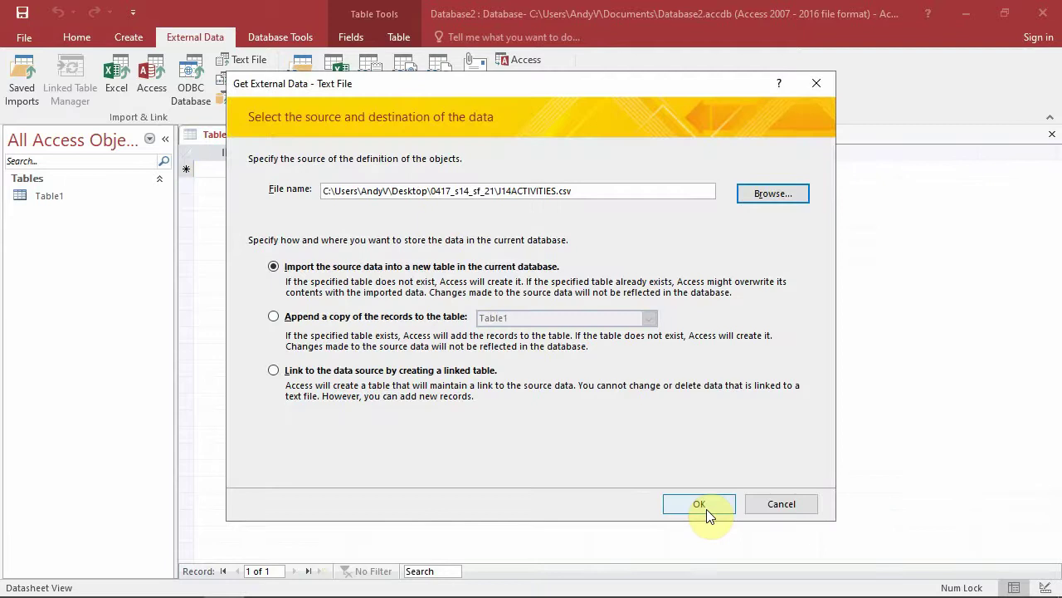
click(706, 509)
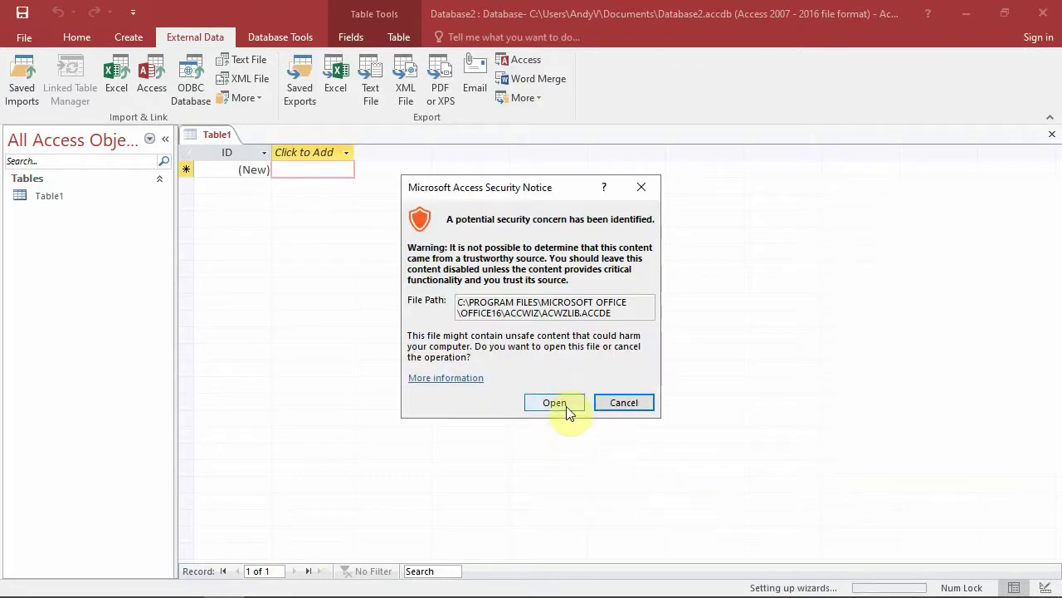
click(556, 402)
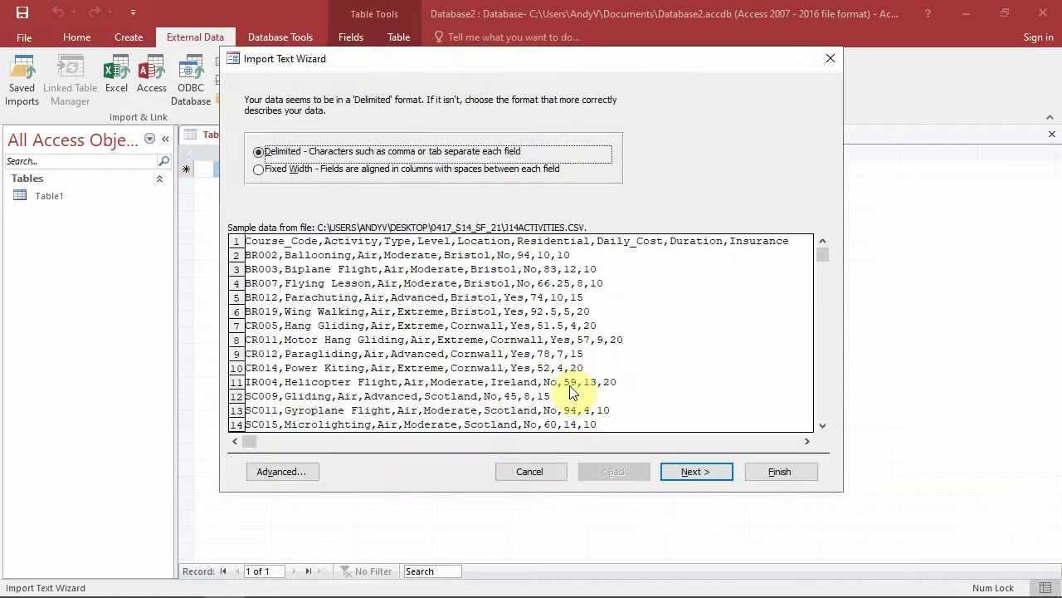
- Configure the import as delimited by commas, with the first row containing field names
click(209, 581)
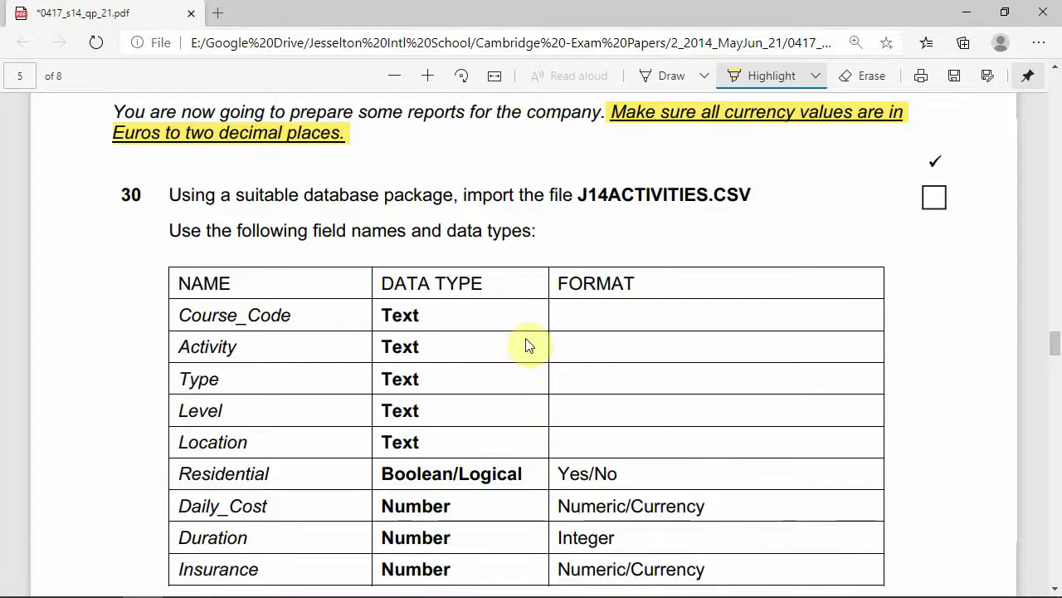
scroll(690, 340, down, 1)
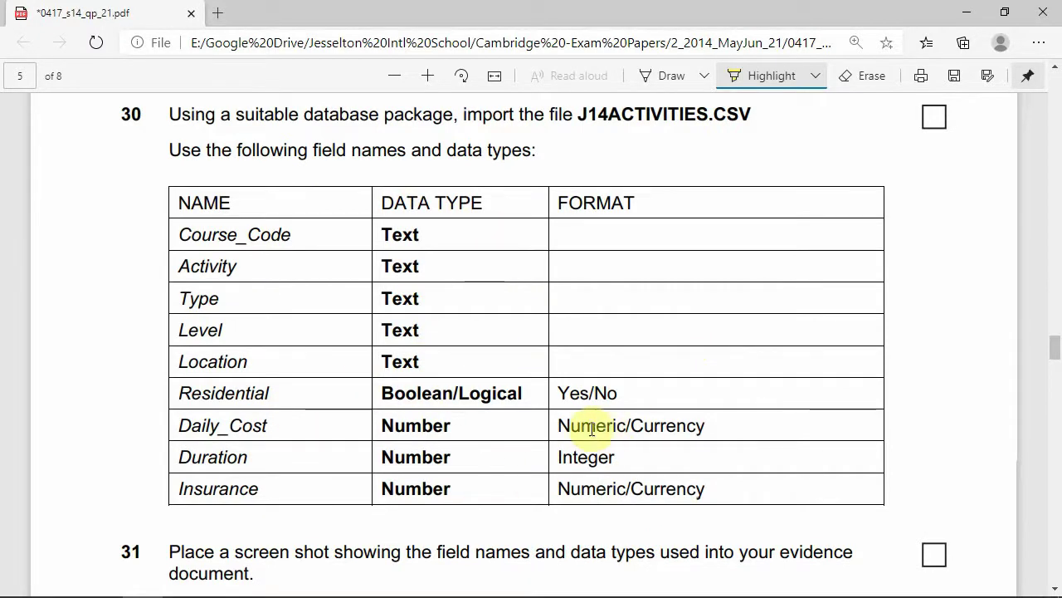
scroll(693, 377, up, 1)
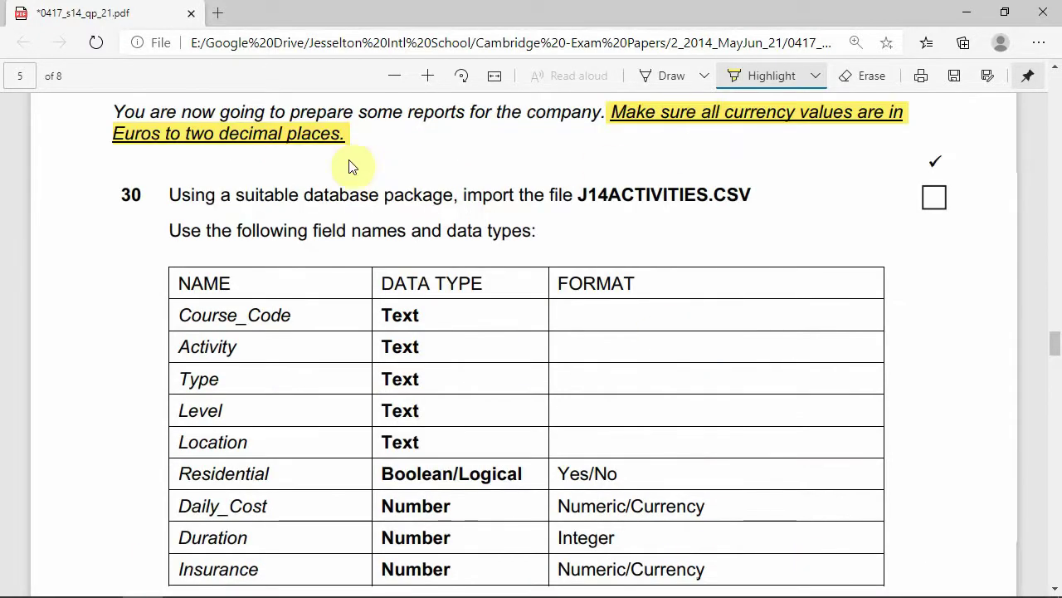
scroll(688, 332, down, 1)
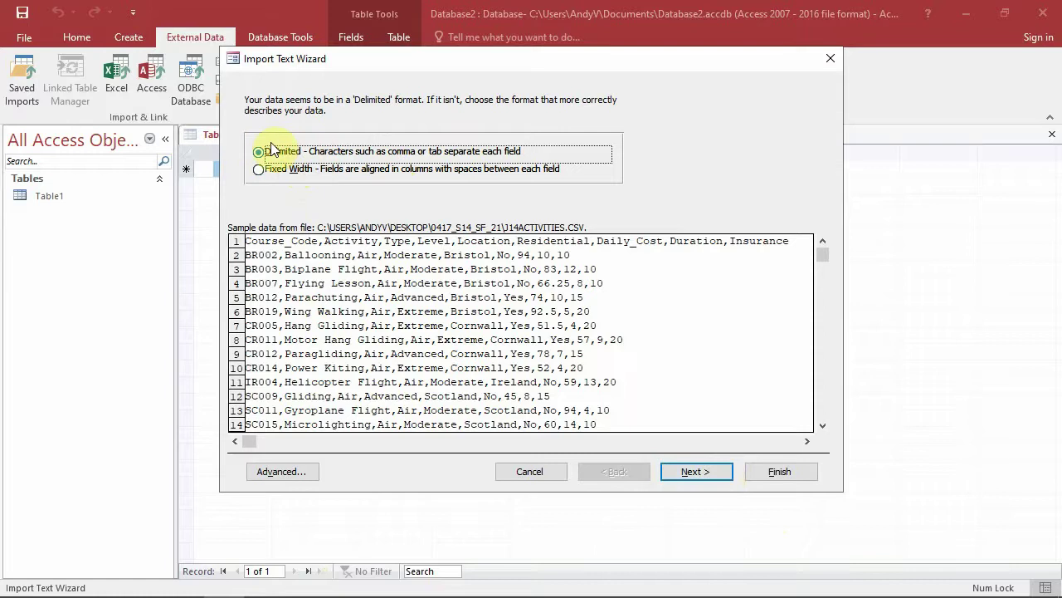
click(694, 472)
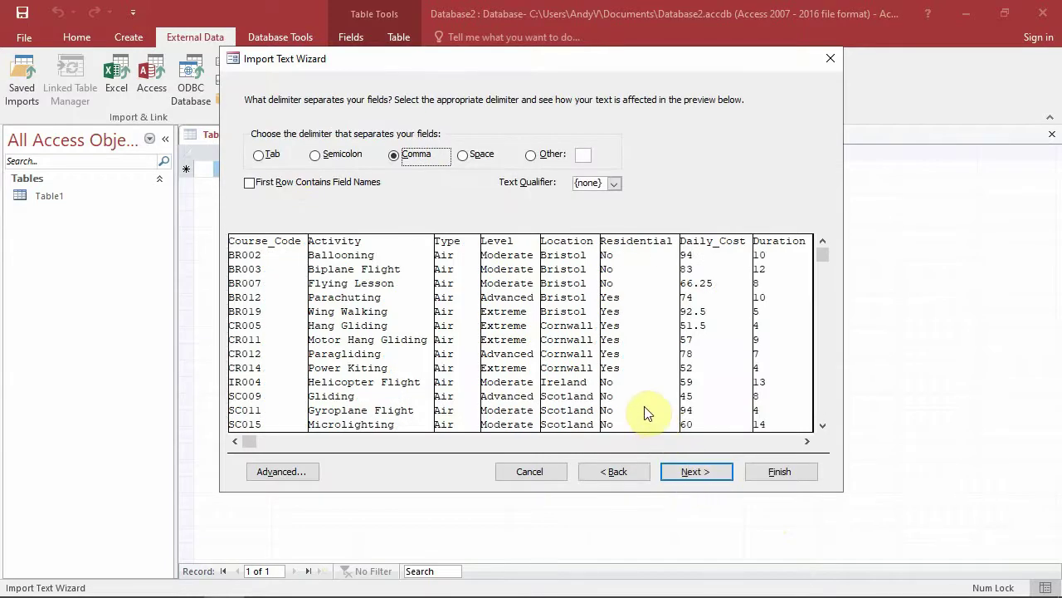
click(248, 183)
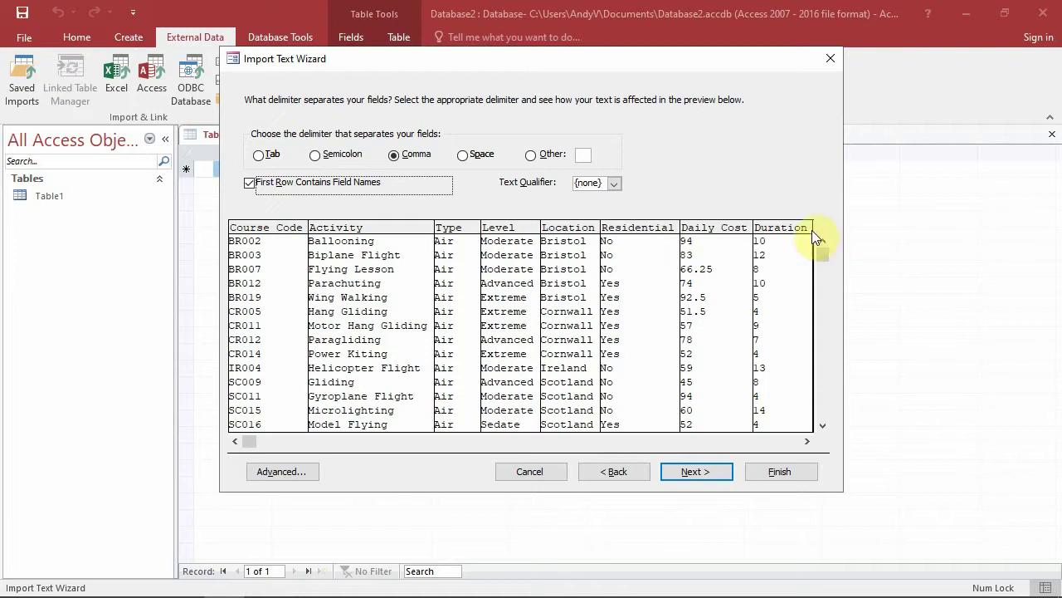
click(686, 472)
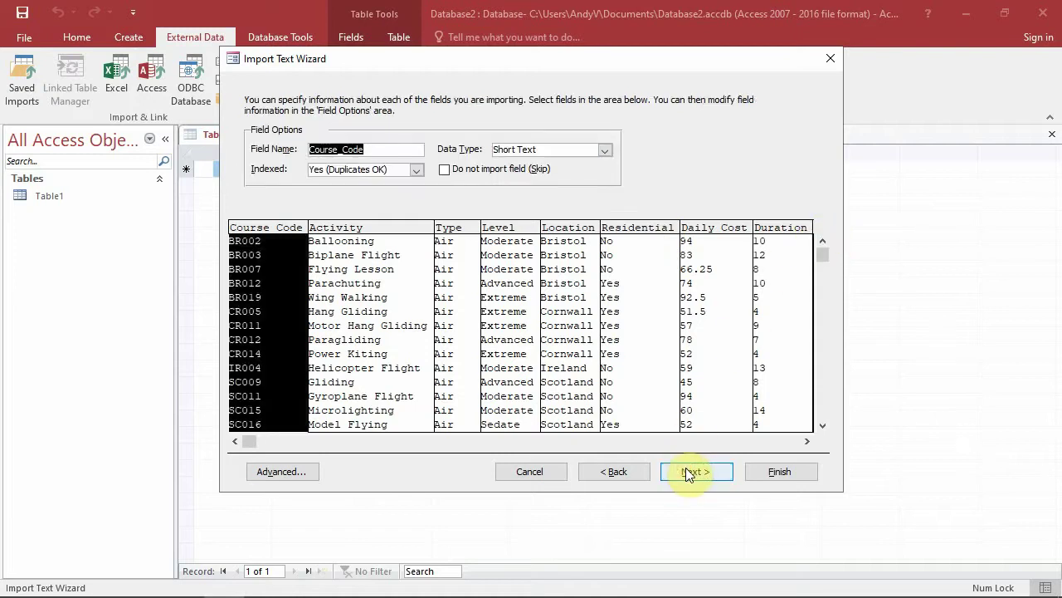
- Check the data types of the Course_Code, Activity, Type, Level and Location fields against the table in question 30
click(381, 225)
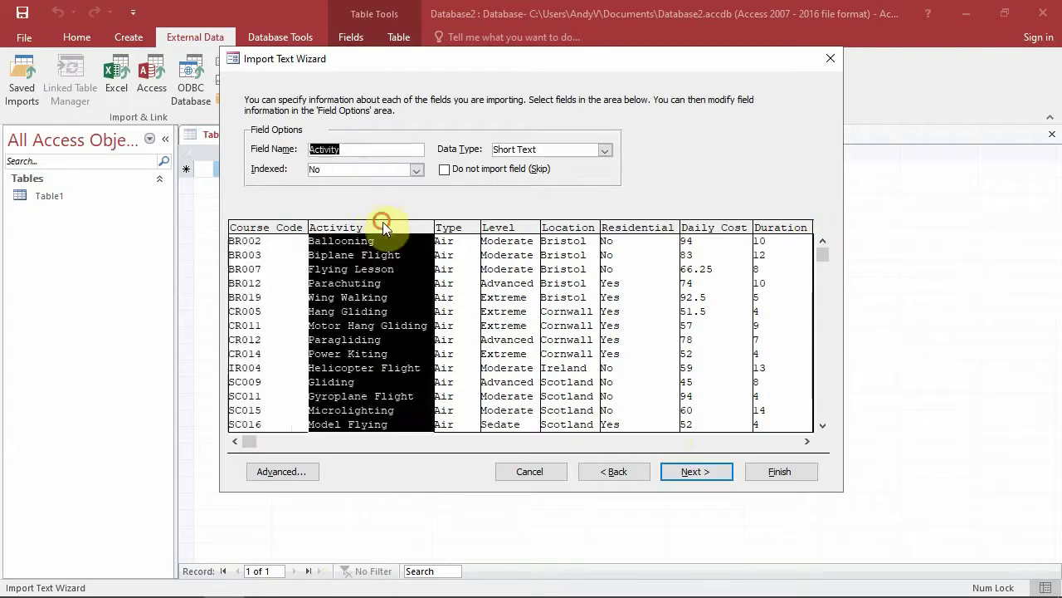
click(273, 226)
key(alt+Tab)
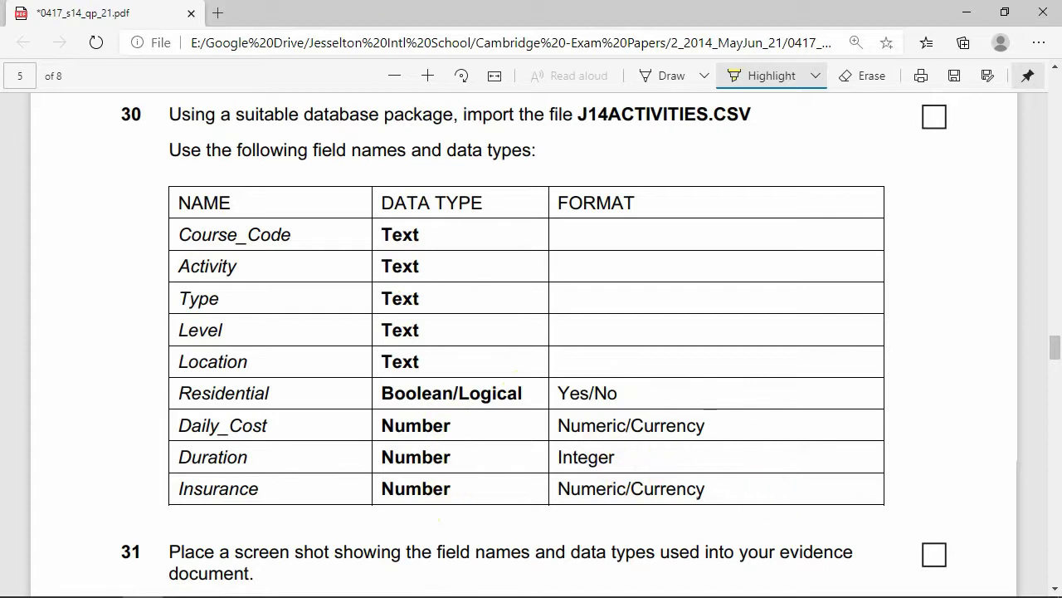
key(alt+Tab)
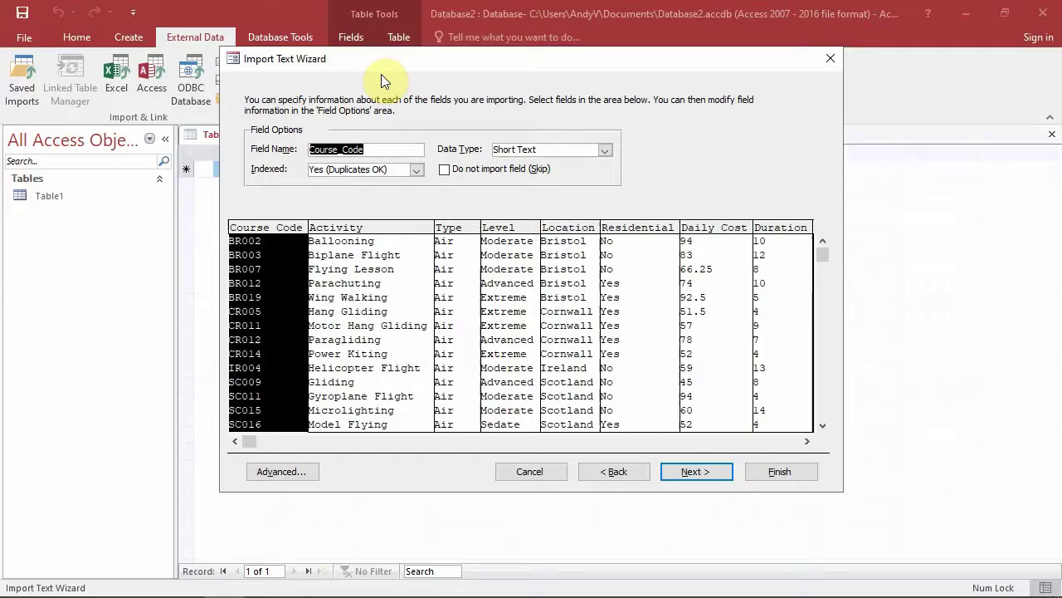
click(367, 228)
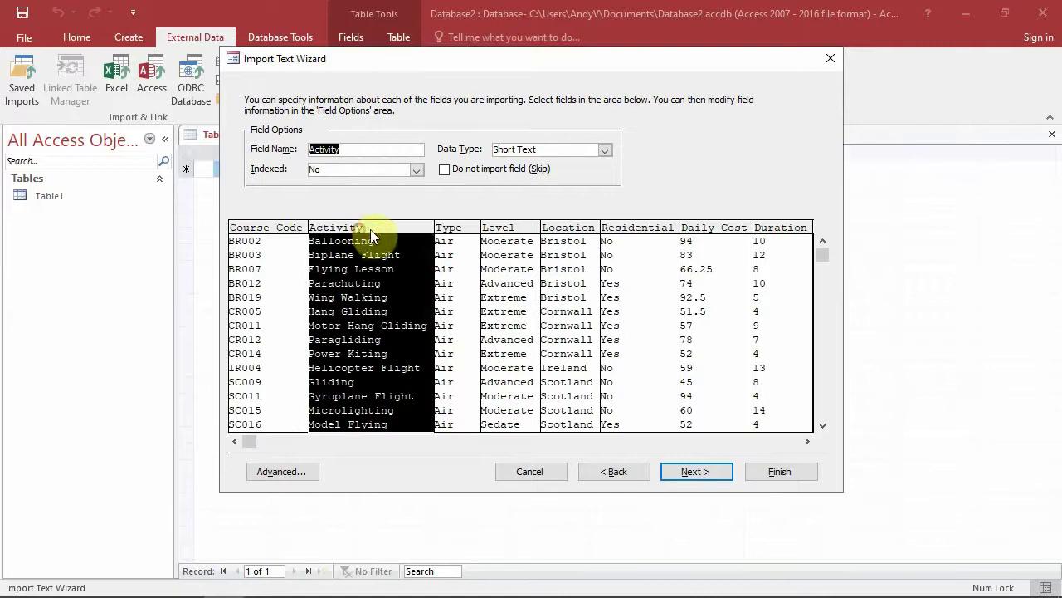
click(466, 227)
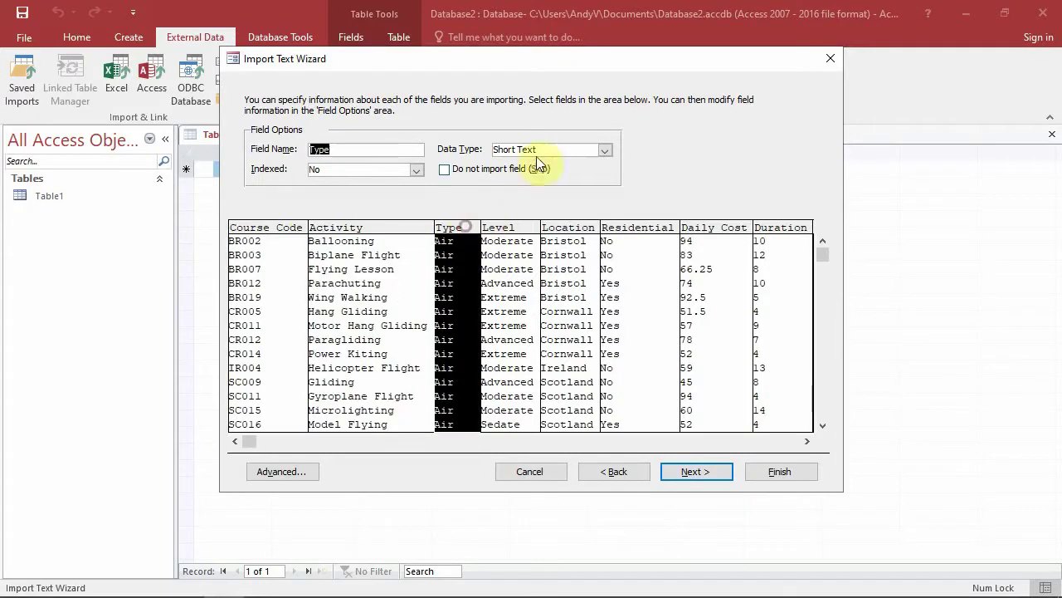
click(512, 225)
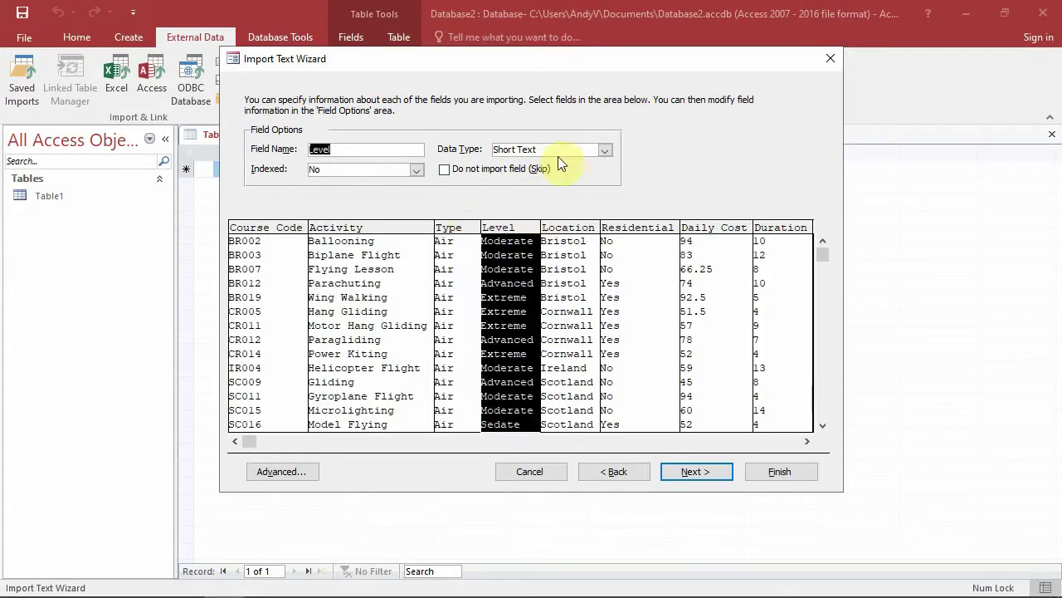
click(563, 221)
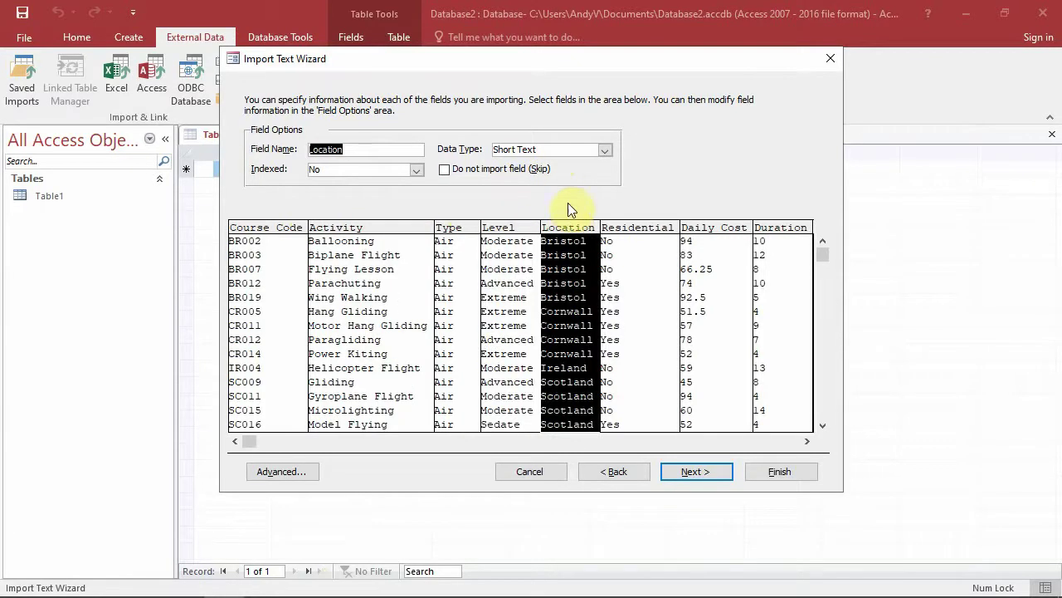
- Set the data type of the Residential field to Yes/No
click(632, 221)
click(607, 148)
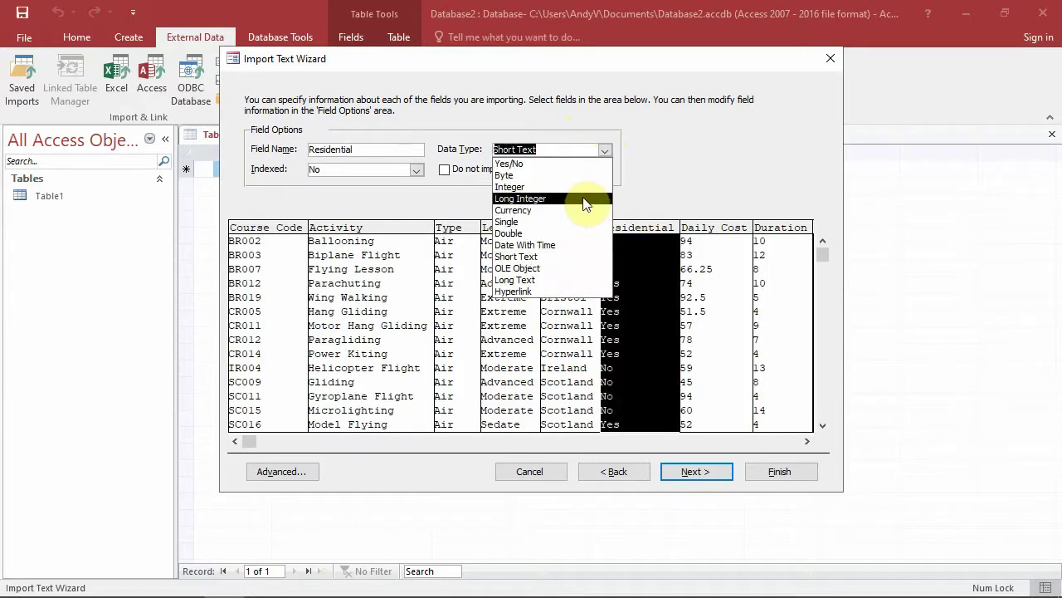
click(583, 163)
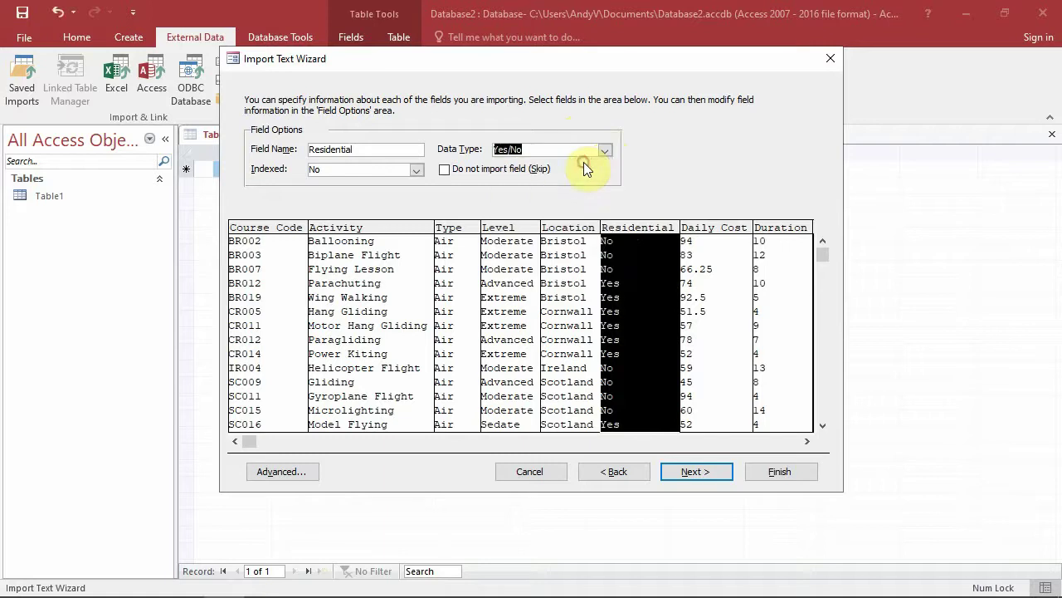
- Set the data type of the Daily_Cost field to Currency and the Duration field to Integer
click(719, 231)
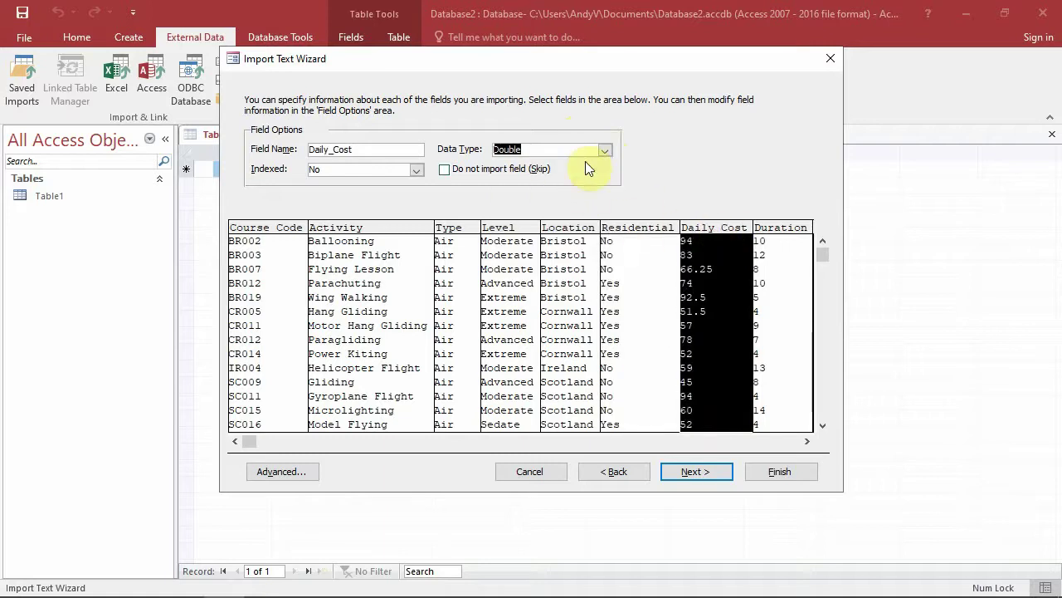
click(606, 149)
click(602, 210)
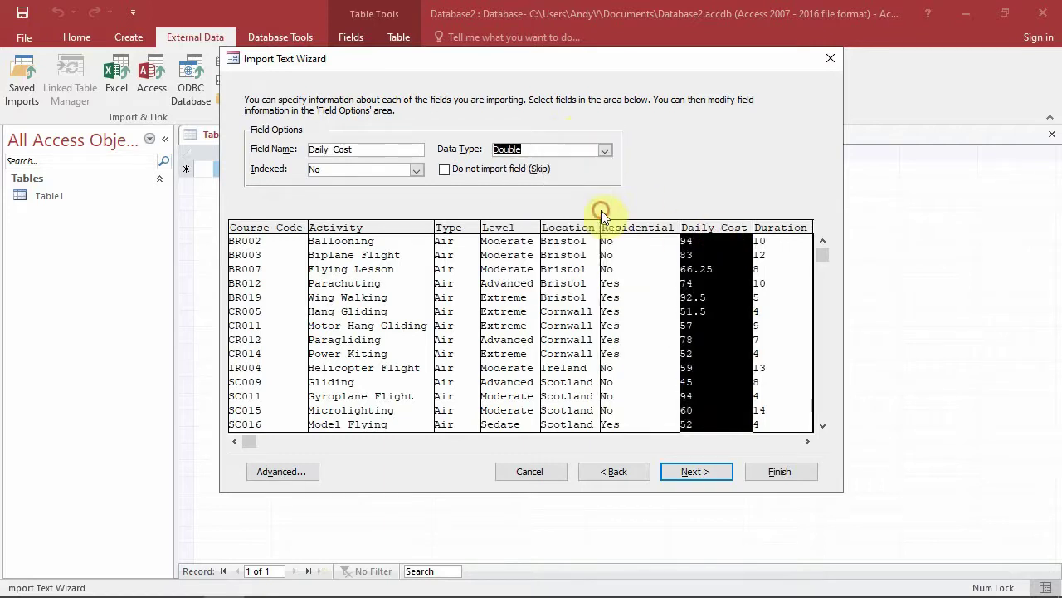
click(776, 234)
click(605, 151)
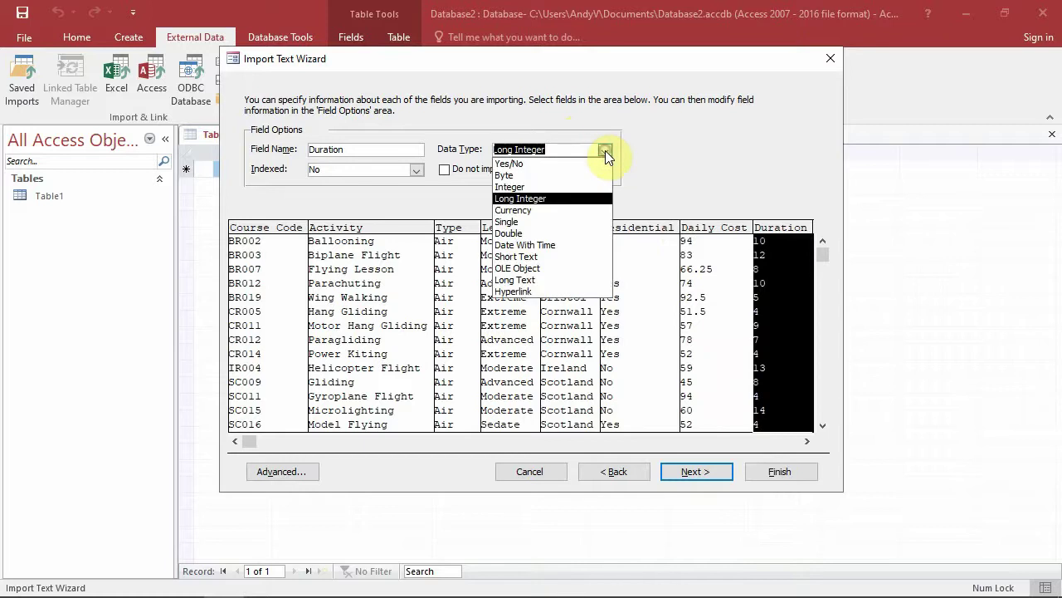
click(603, 186)
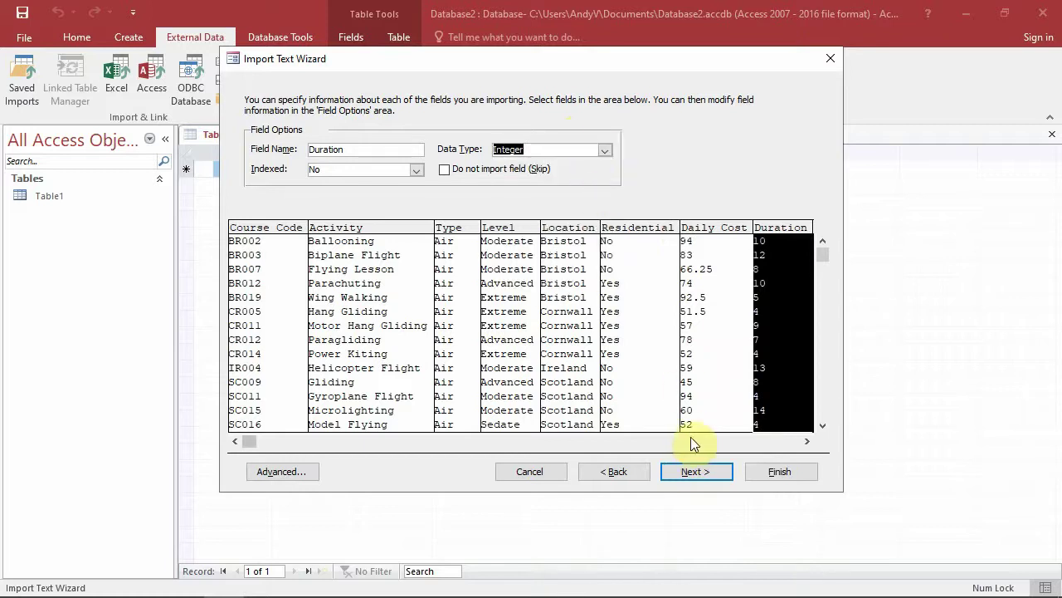
- Set the data type of the Insurance field to Currency
click(690, 439)
click(769, 243)
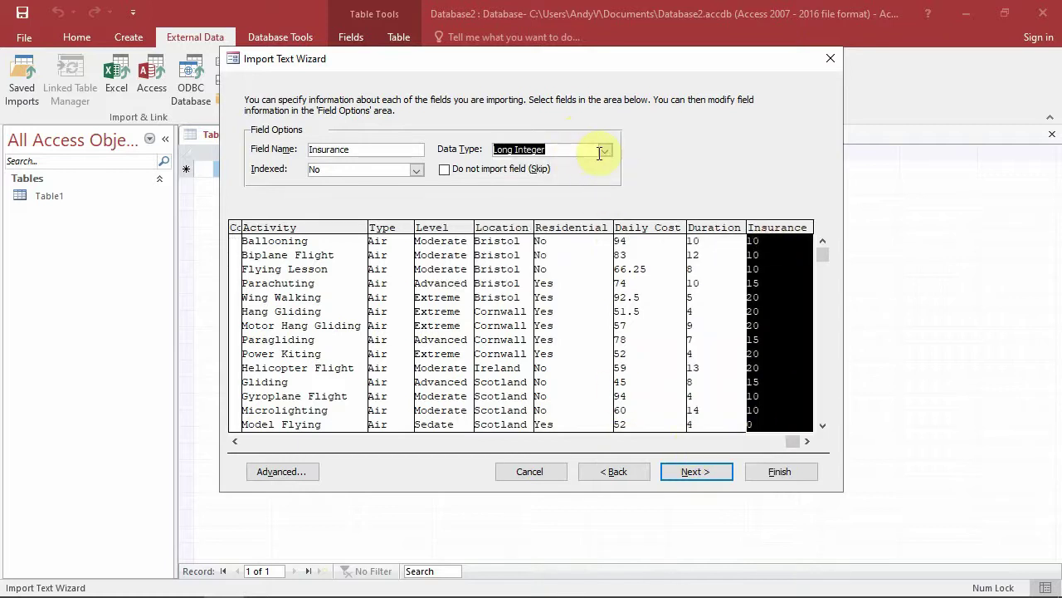
click(605, 152)
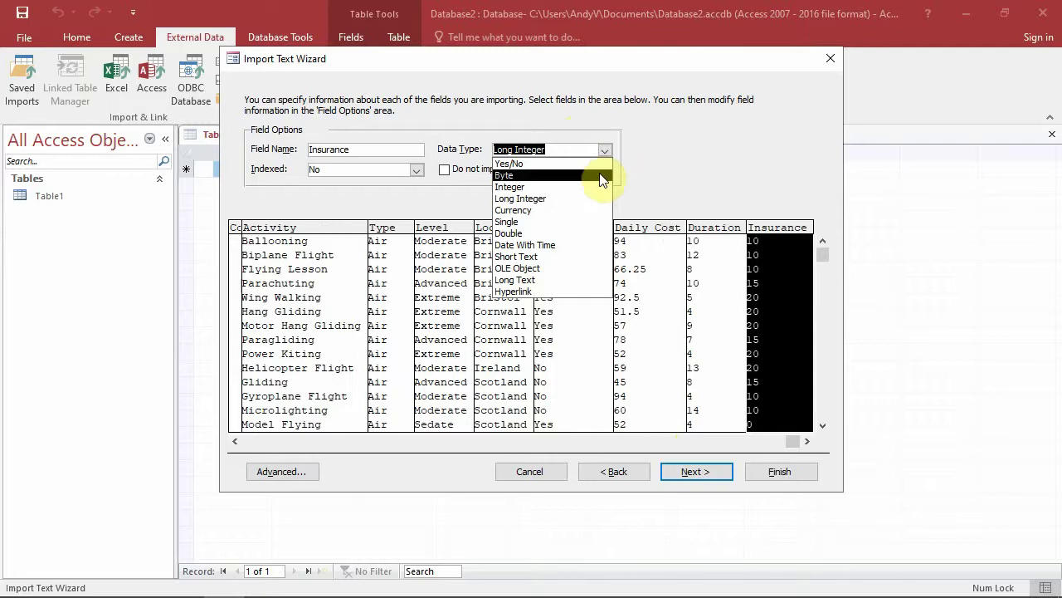
click(590, 210)
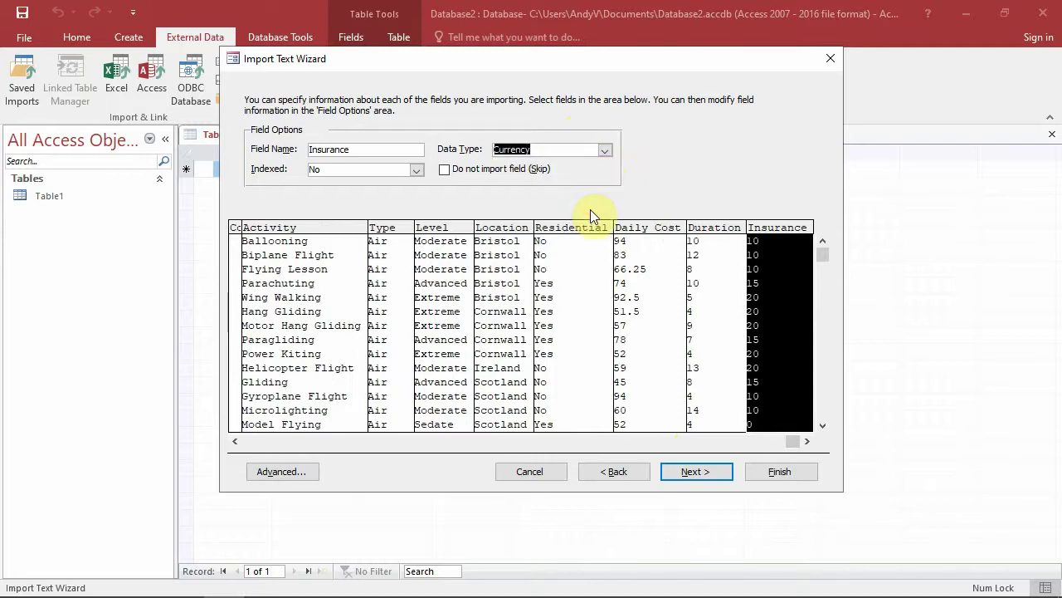
- Finish the import into the table J14ACTIVITIES with no primary key, without saving the import steps
click(695, 473)
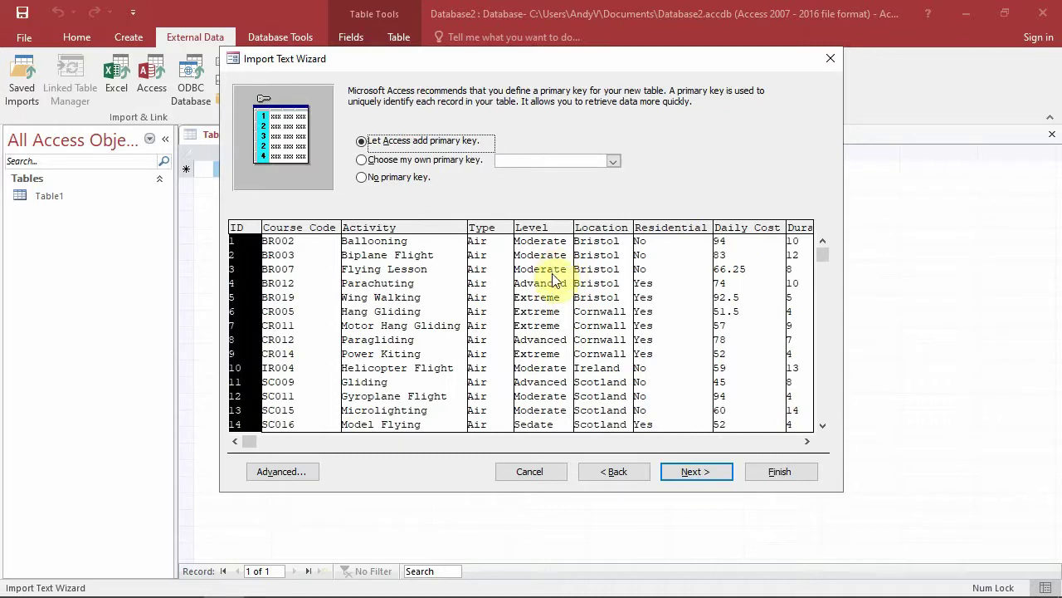
click(397, 178)
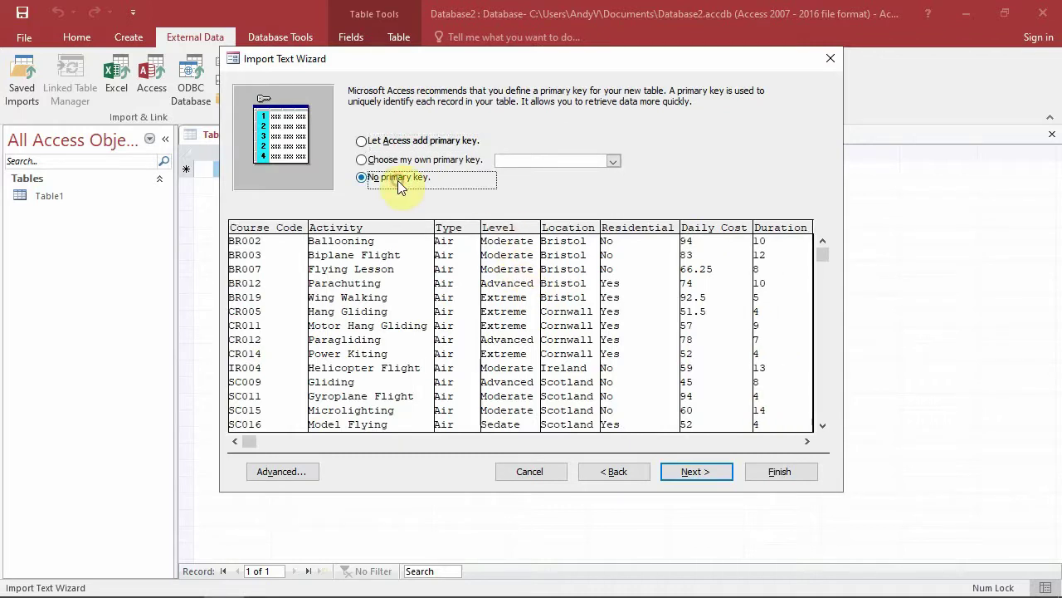
click(687, 470)
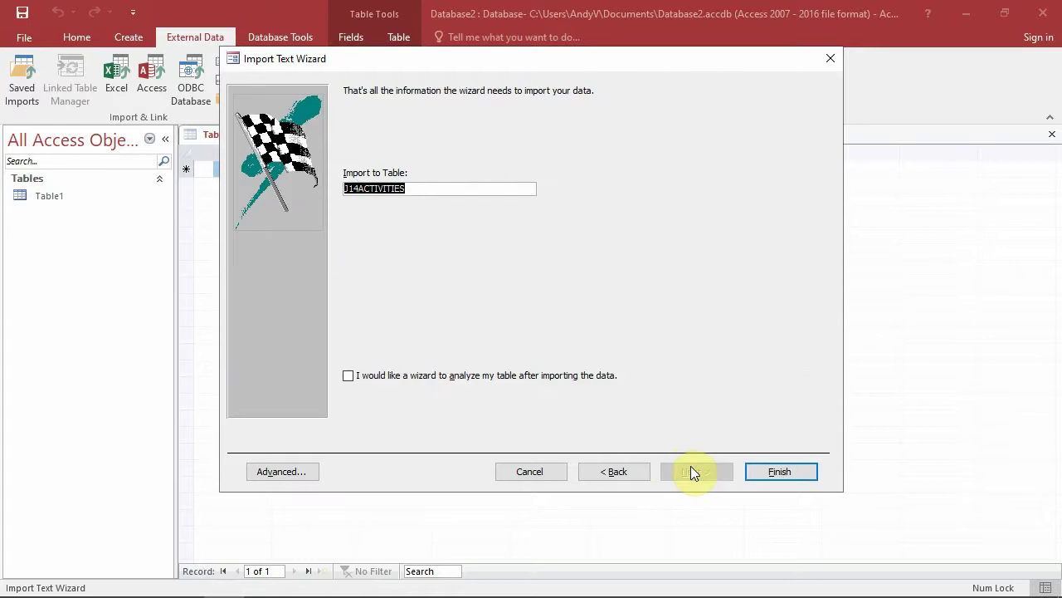
click(778, 473)
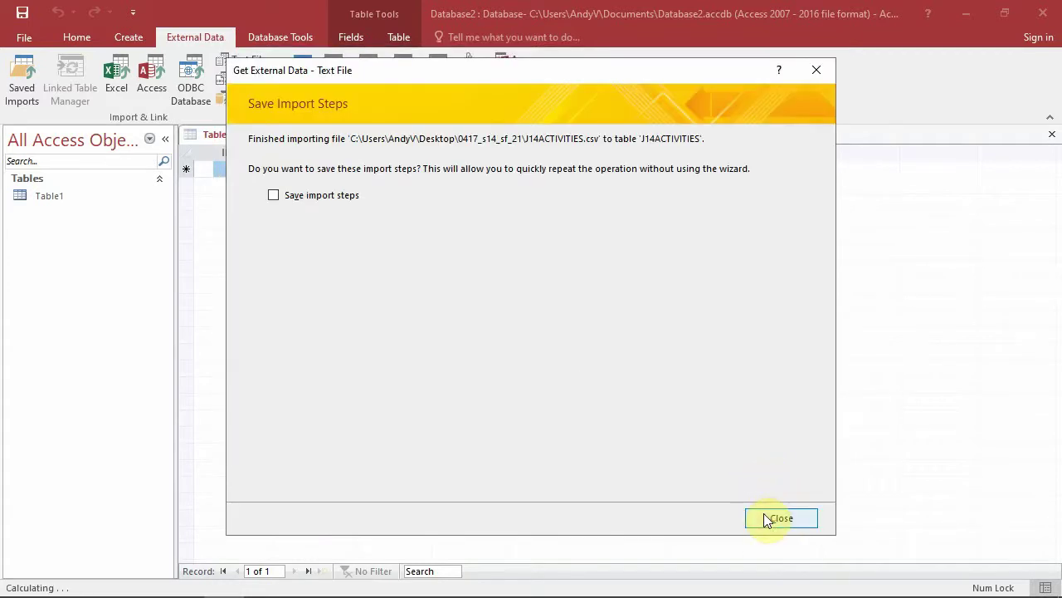
click(758, 516)
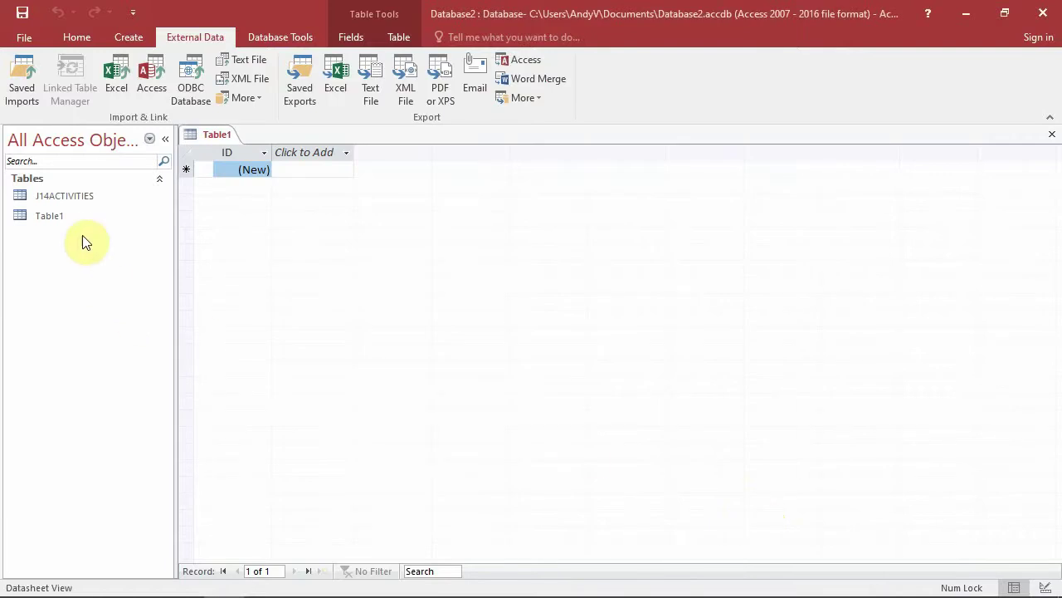
- Open the J14ACTIVITIES table and look through its imported records
double_click(71, 197)
scroll(766, 295, down, 4)
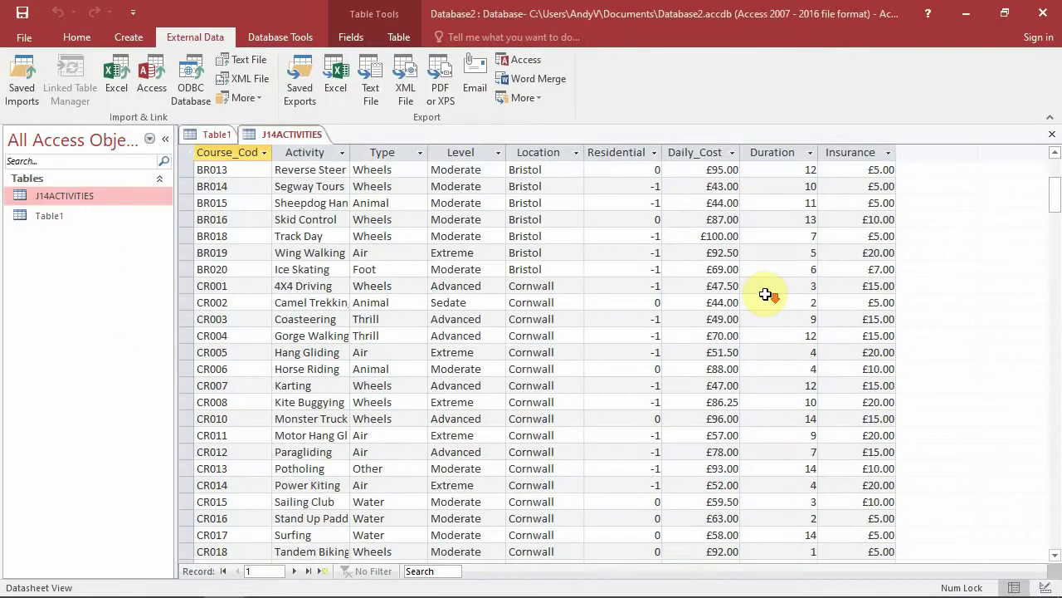
scroll(765, 294, down, 9)
scroll(764, 293, up, 13)
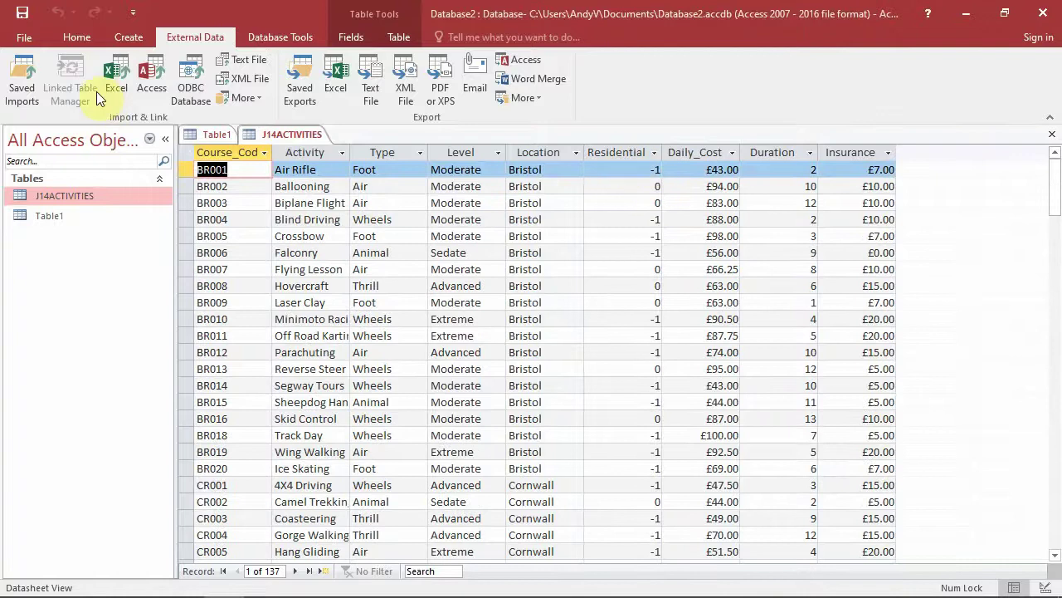
- In the design of the J14ACTIVITIES table, set the Residential field's format to Yes/No and check its display control
click(78, 38)
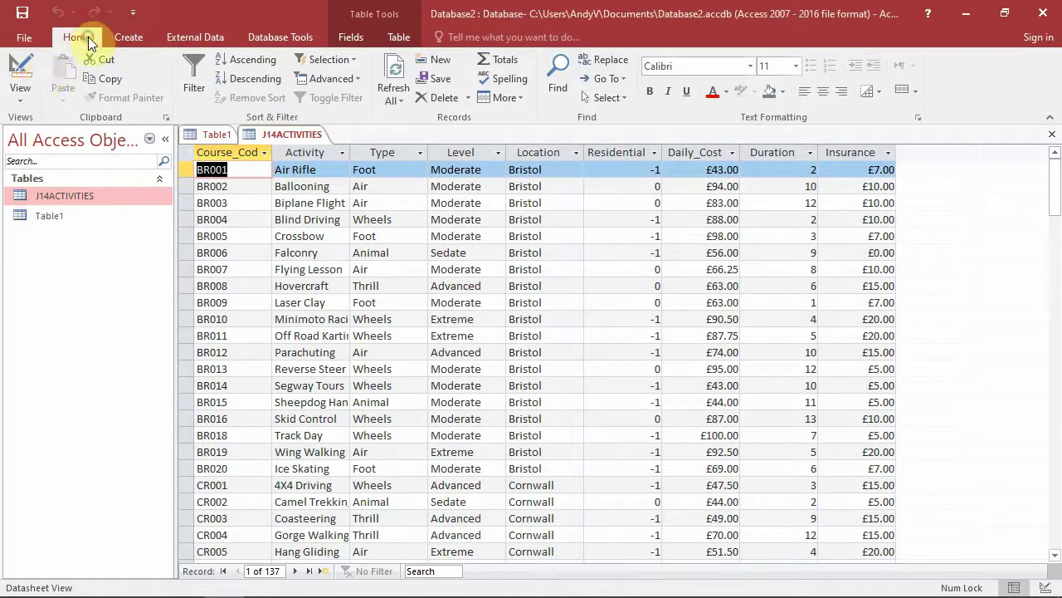
click(26, 73)
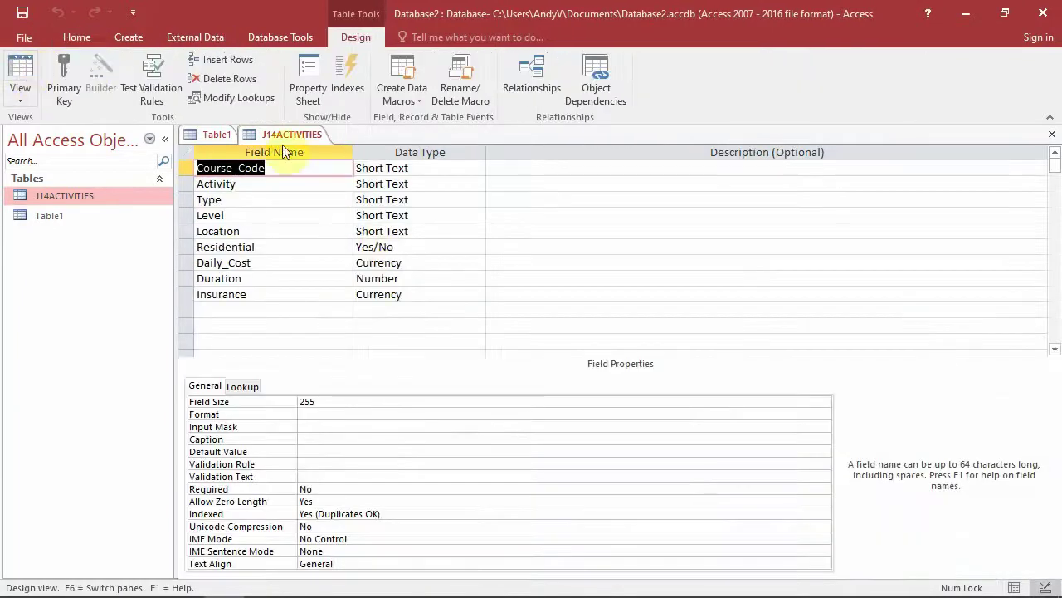
click(390, 249)
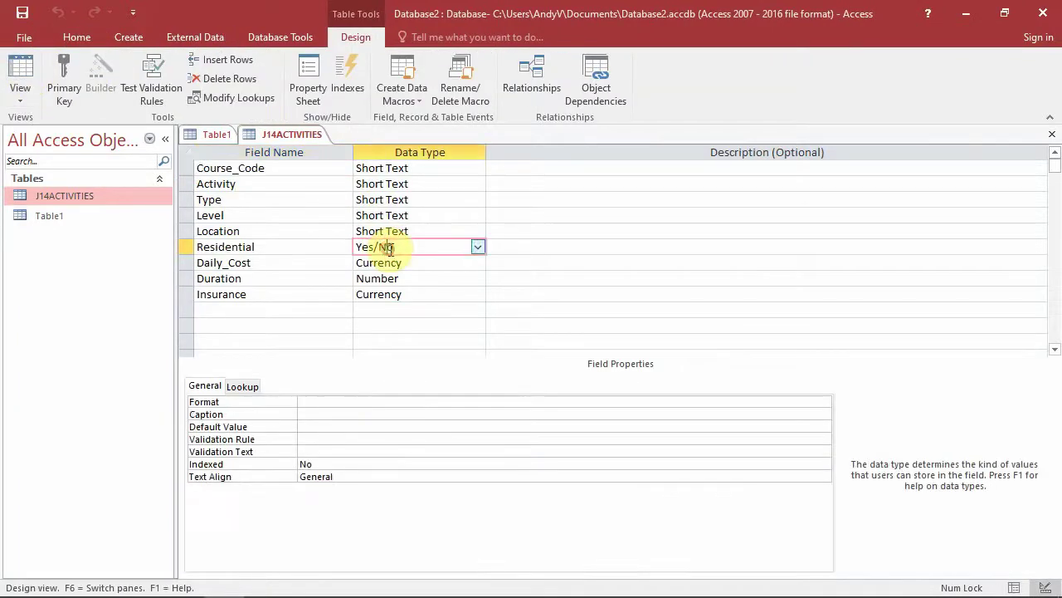
click(376, 404)
text(Y)
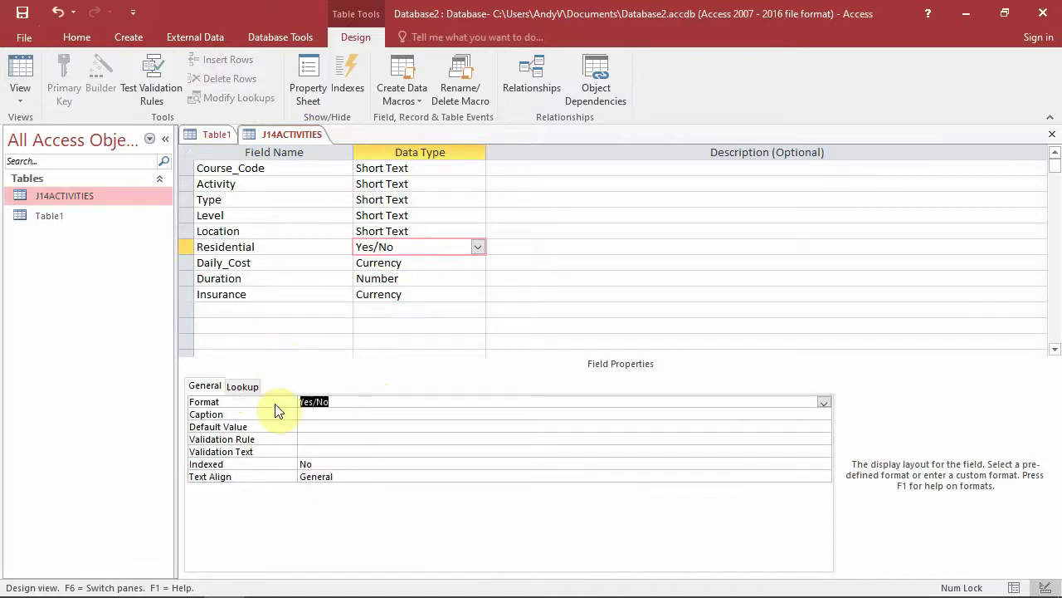
text(True/False)
click(824, 402)
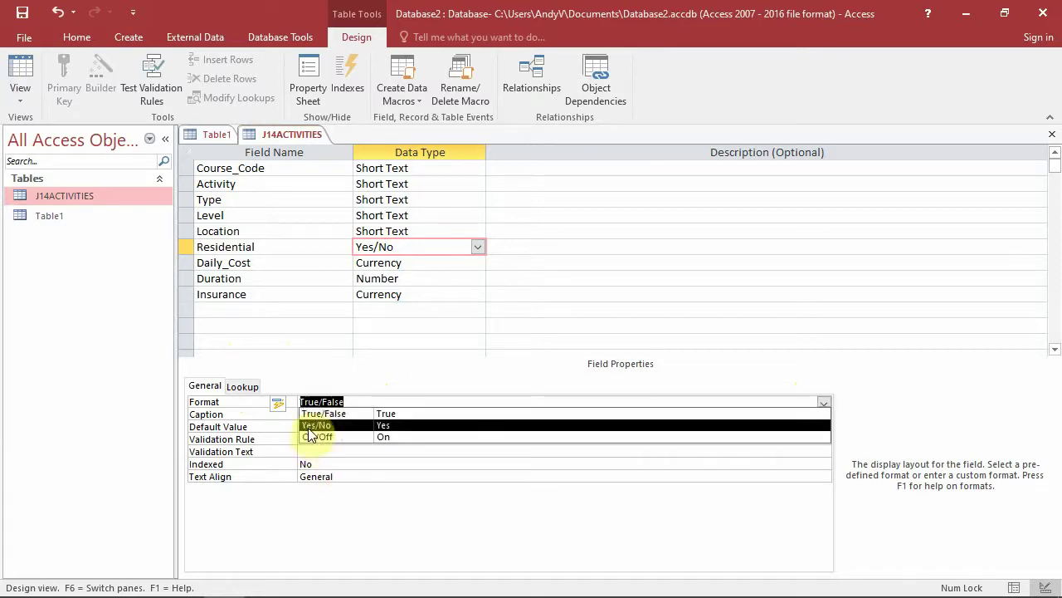
click(379, 424)
click(243, 386)
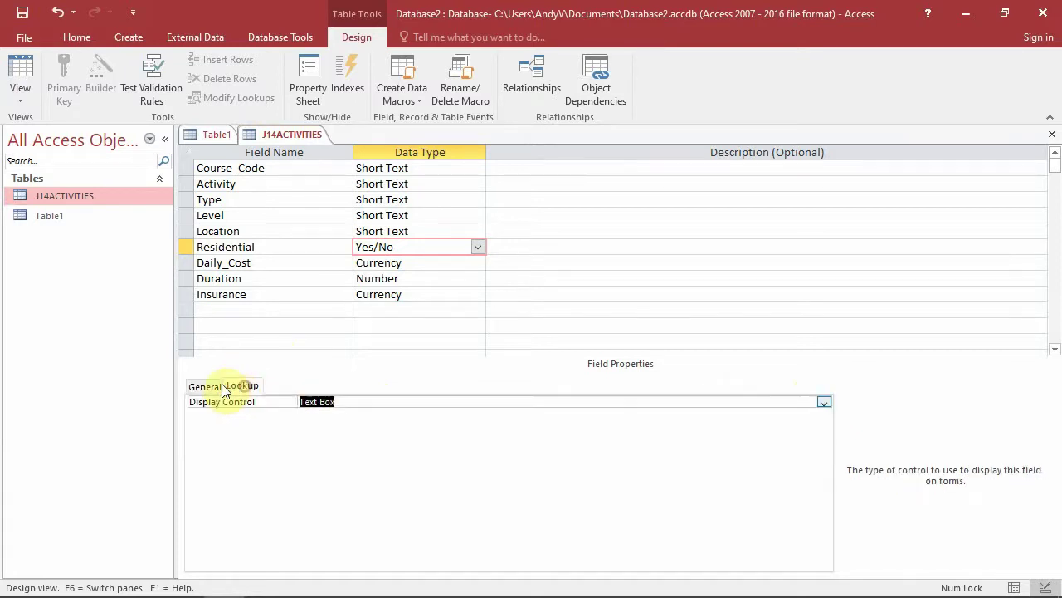
click(213, 386)
- Save the design changes to J14ACTIVITIES and reopen the table to view its records
click(78, 37)
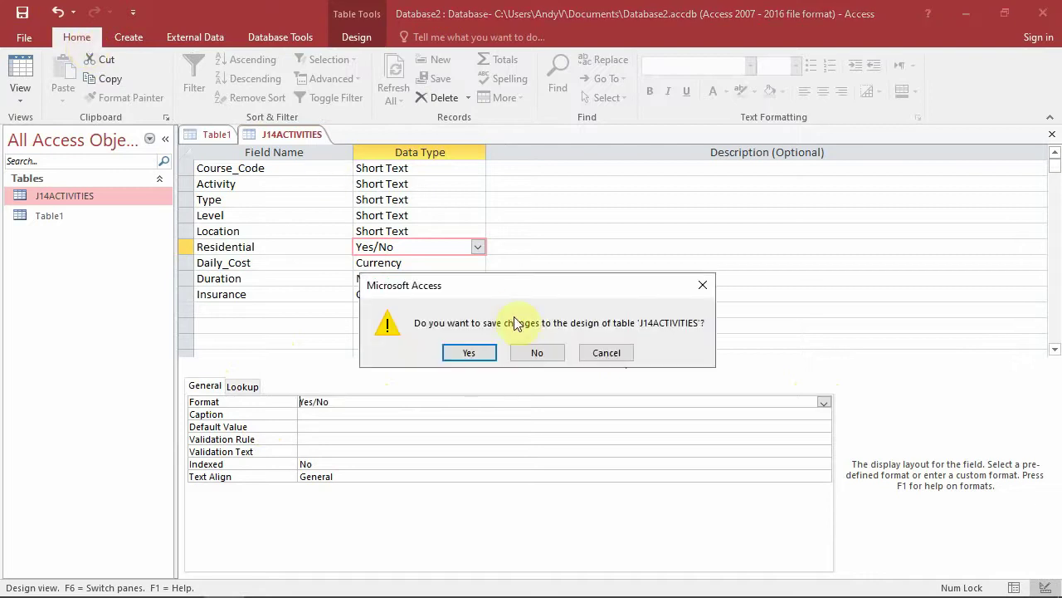
click(482, 356)
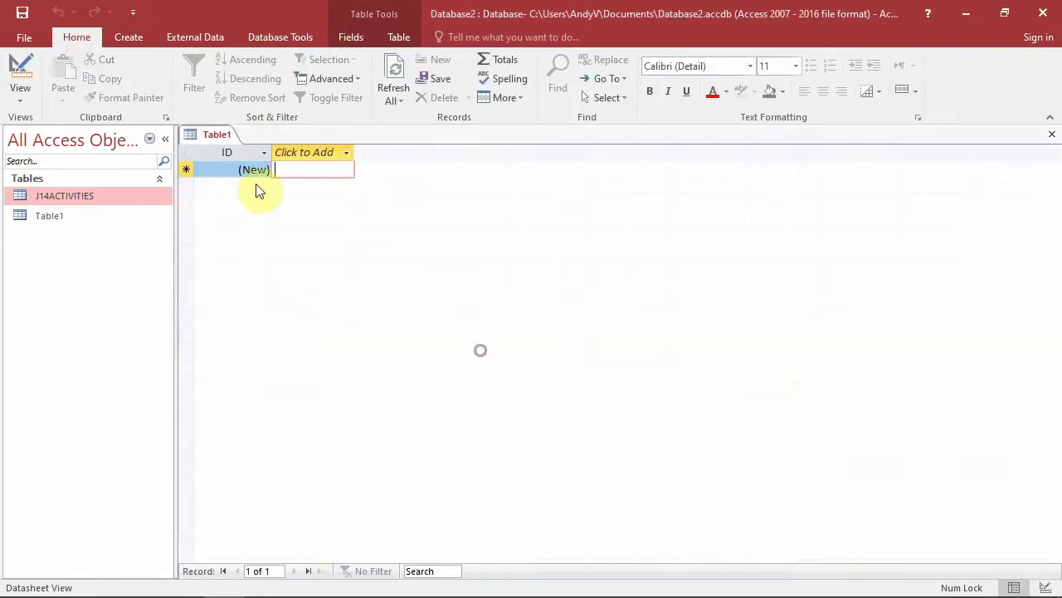
double_click(63, 200)
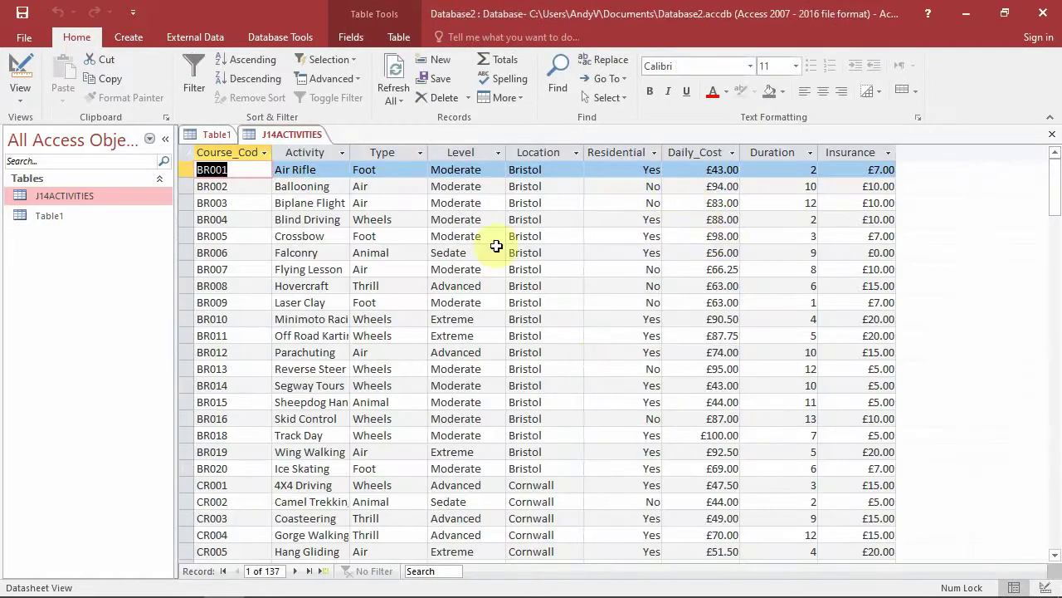
- Return to the table design and set the Daily_Cost field's format to Euro
click(20, 83)
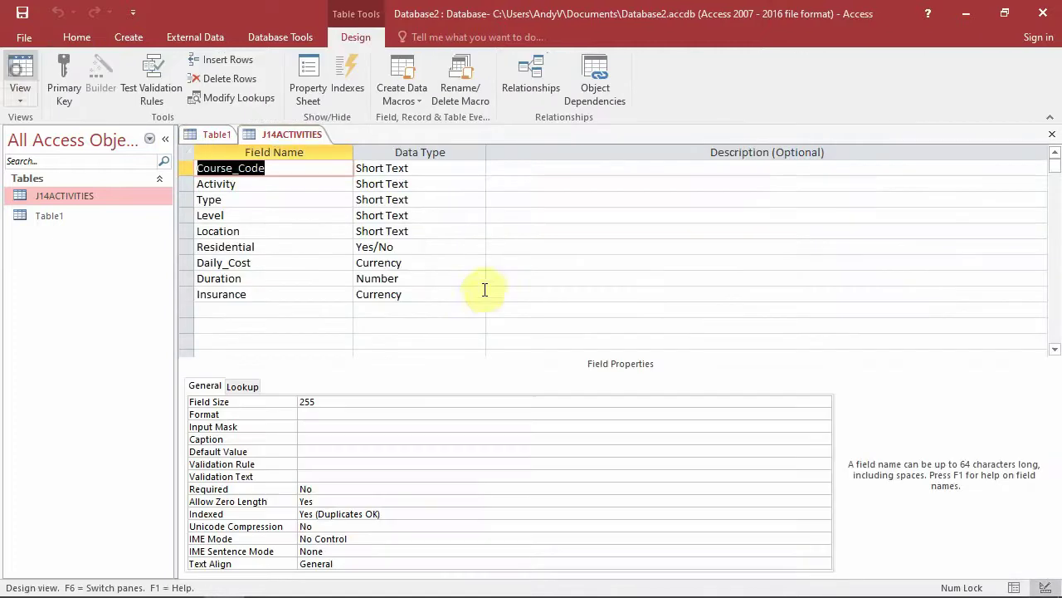
click(443, 263)
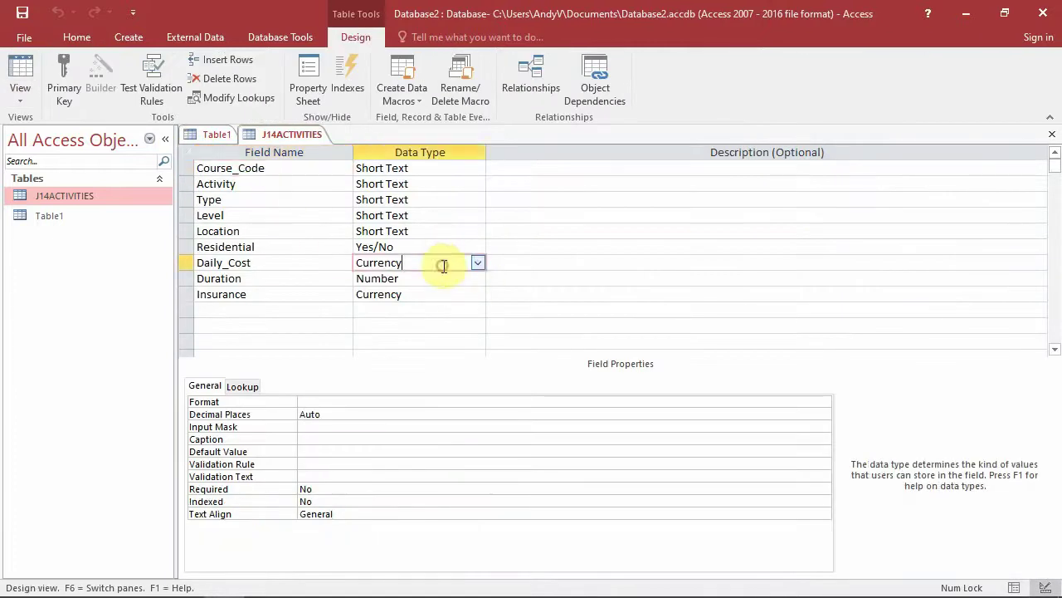
click(387, 403)
click(824, 404)
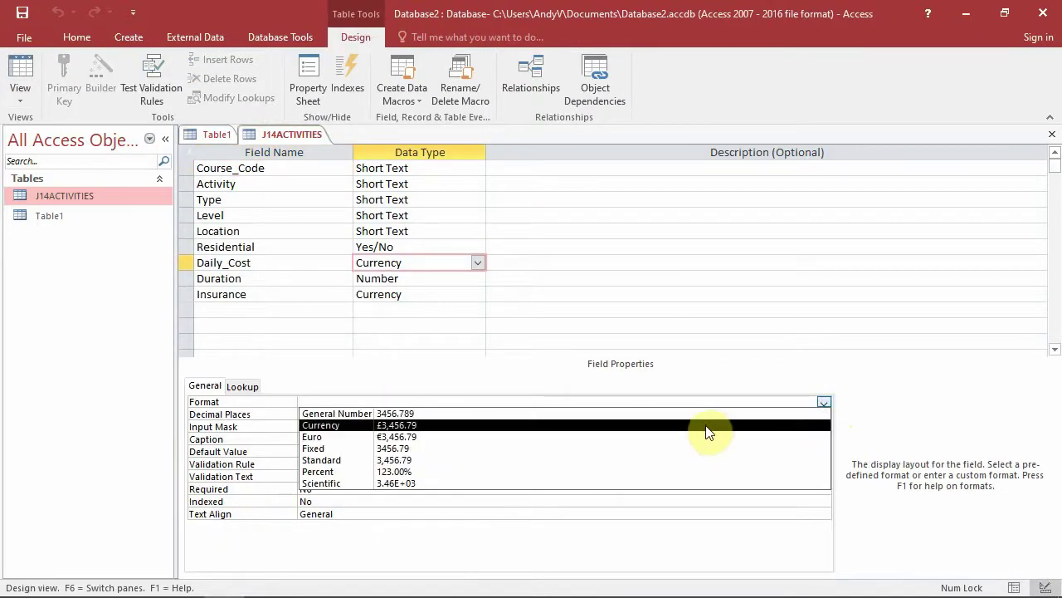
click(705, 437)
- Set the Insurance field's format to Euro
click(435, 295)
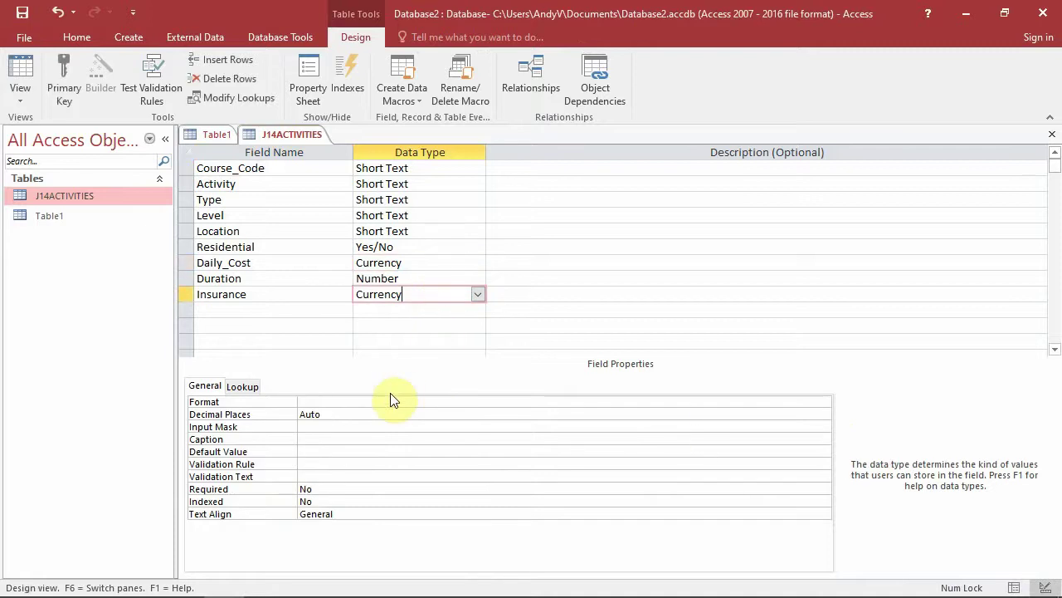
click(823, 402)
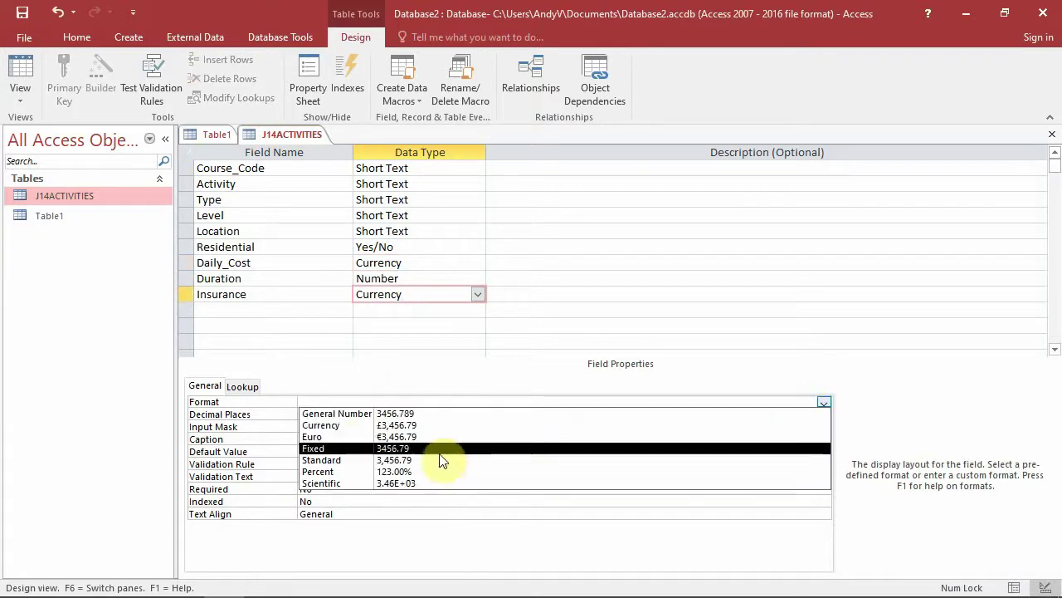
click(346, 438)
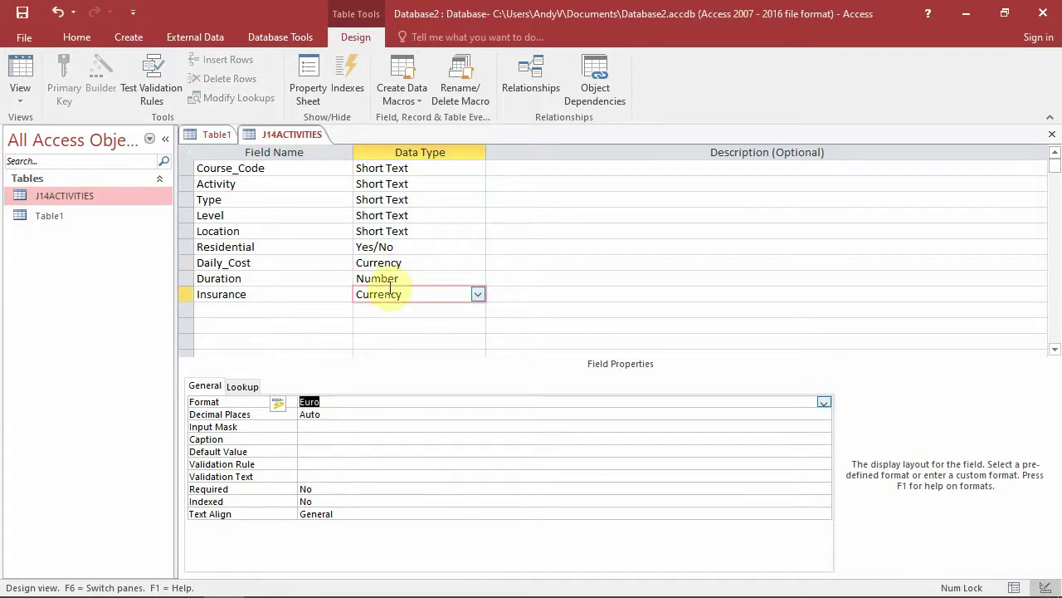
- Check the Duration field's properties, then save the table design and show the records in Datasheet View
click(396, 280)
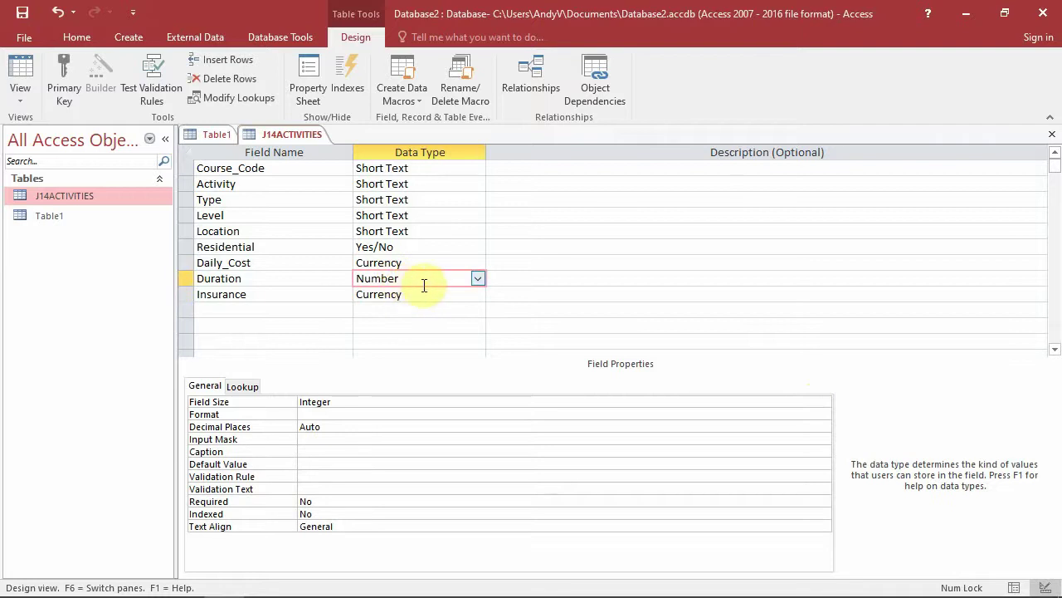
click(19, 71)
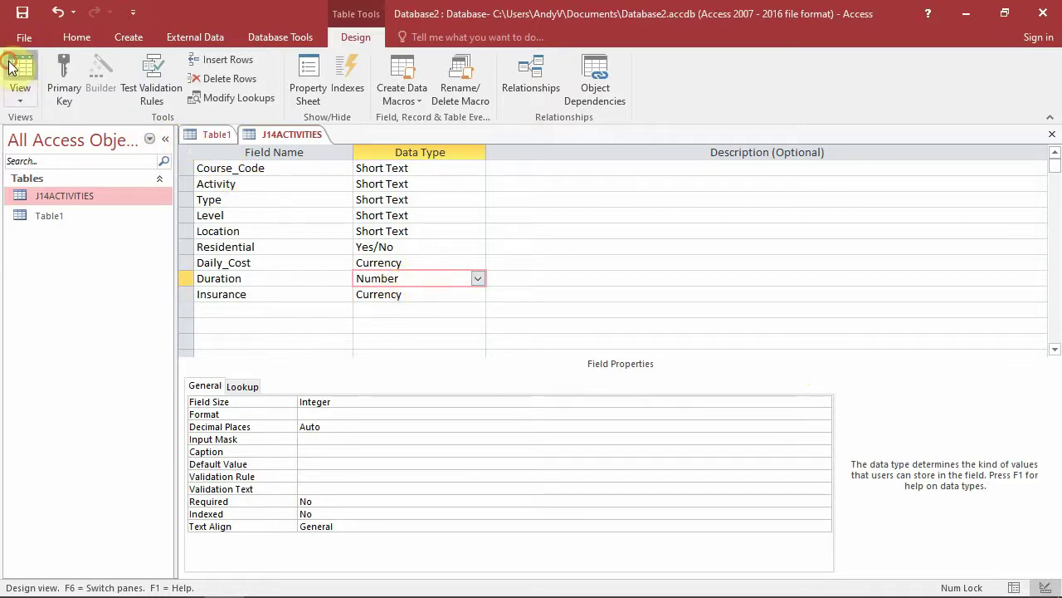
click(497, 359)
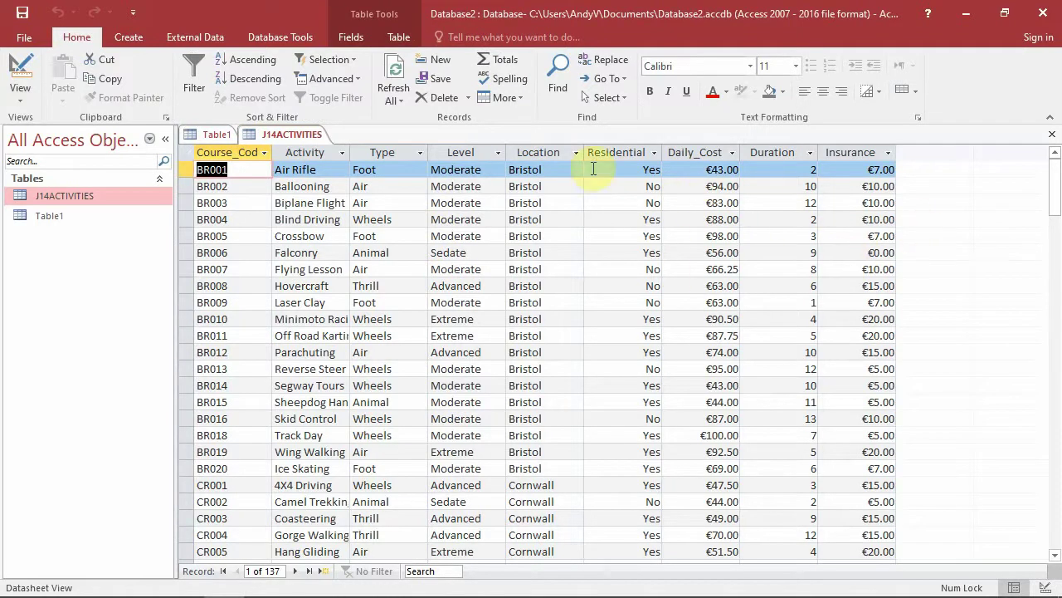
- Close the Table1 and J14ACTIVITIES tables
right_click(226, 136)
click(274, 165)
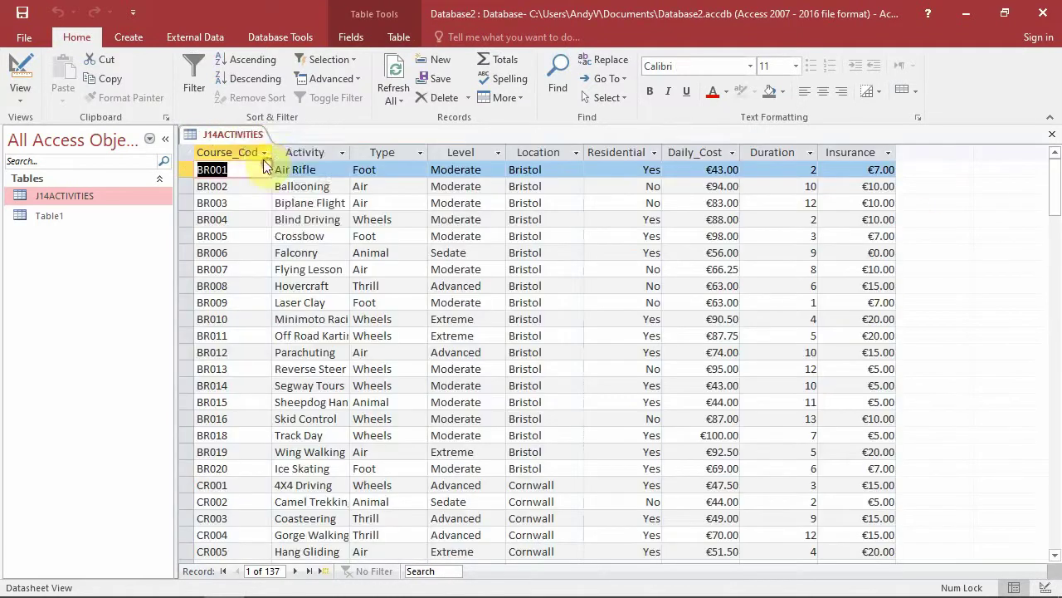
right_click(245, 139)
click(274, 163)
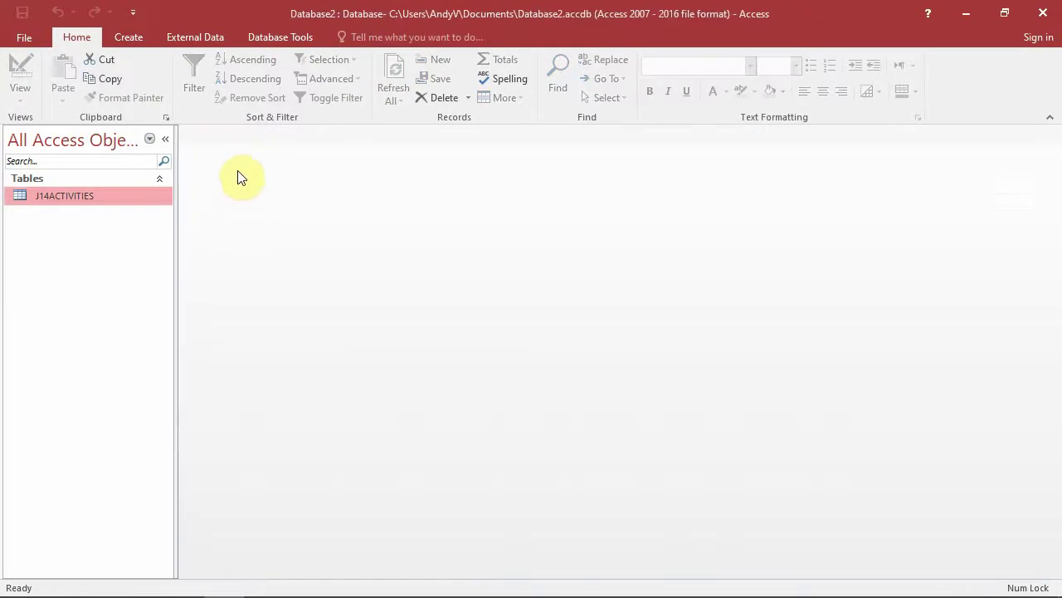
- Read question 31 in the exam paper, then open the J14ACTIVITIES table in Design View to show its field names and data types
key(alt+Tab)
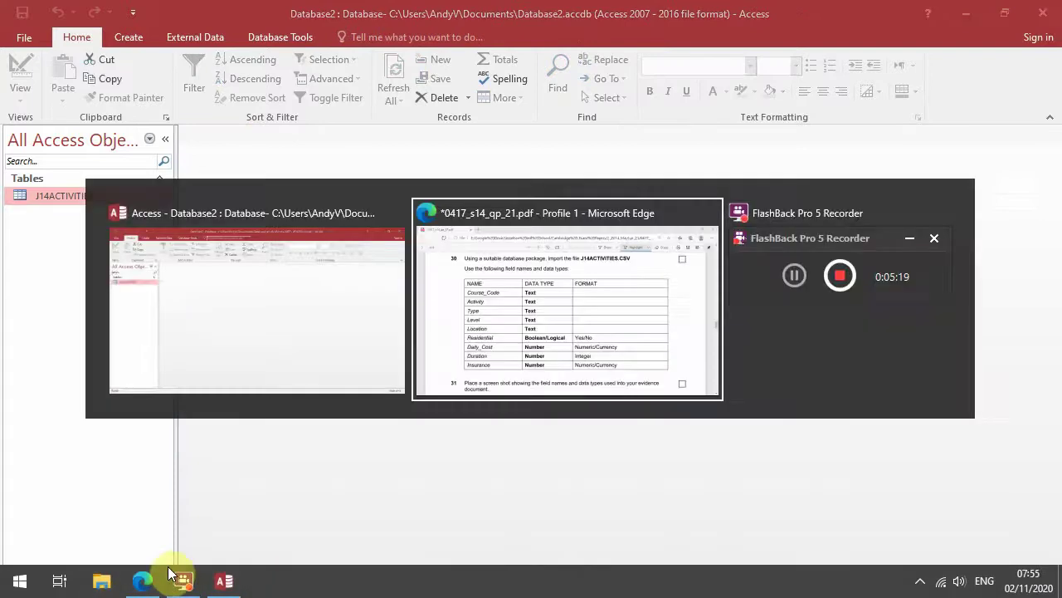
scroll(386, 349, down, 3)
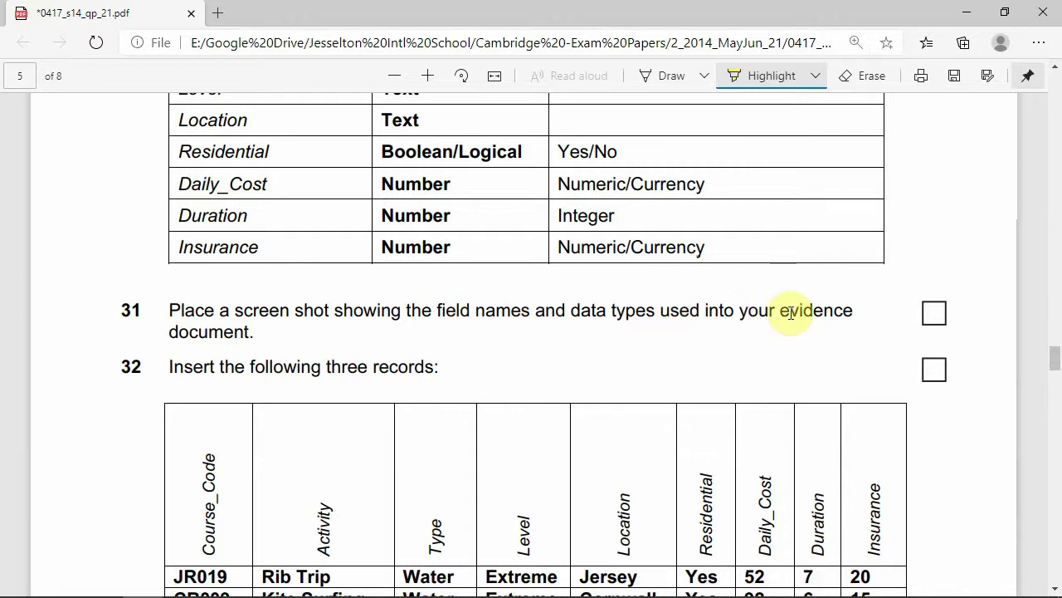
key(alt+Tab)
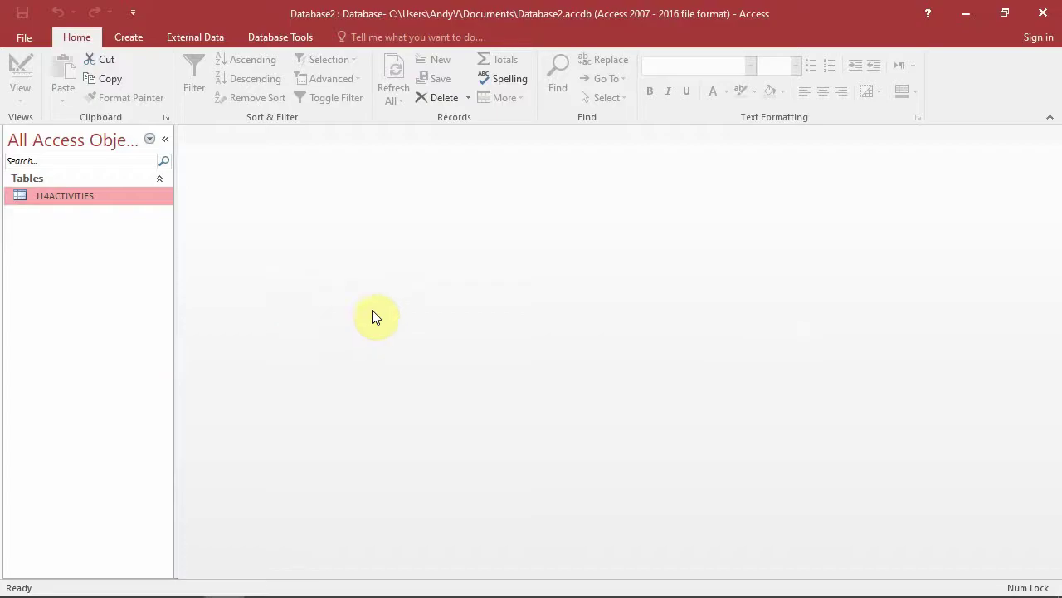
double_click(72, 197)
click(25, 68)
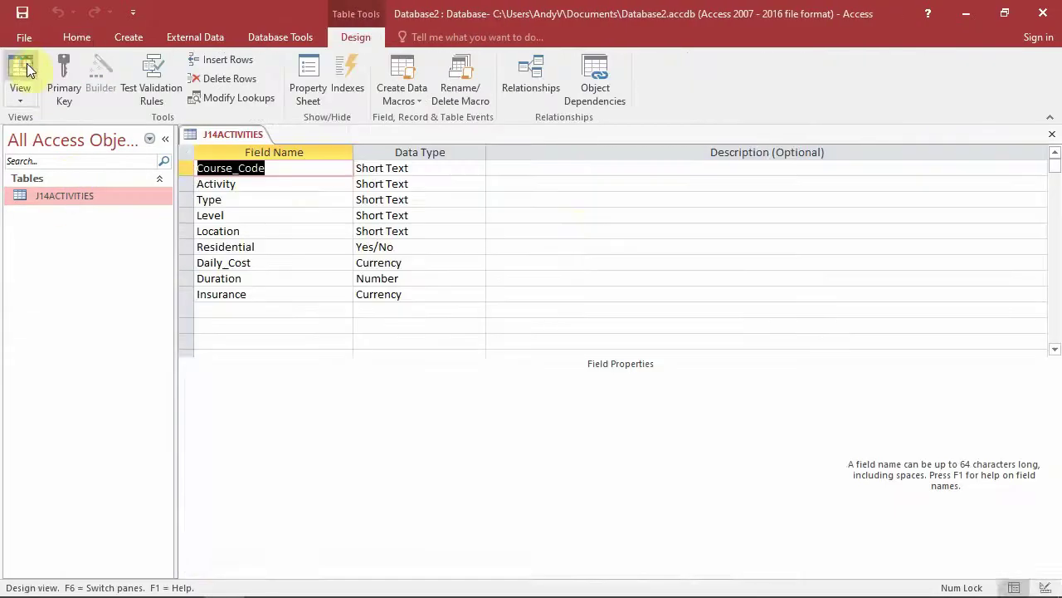
- Add question 32's three records to J14ACTIVITIES in Datasheet View: JR019 Rib Trip, CR009 Kite Surfing and BR017 Stunt Flying, with all their listed values
key(alt+Tab)
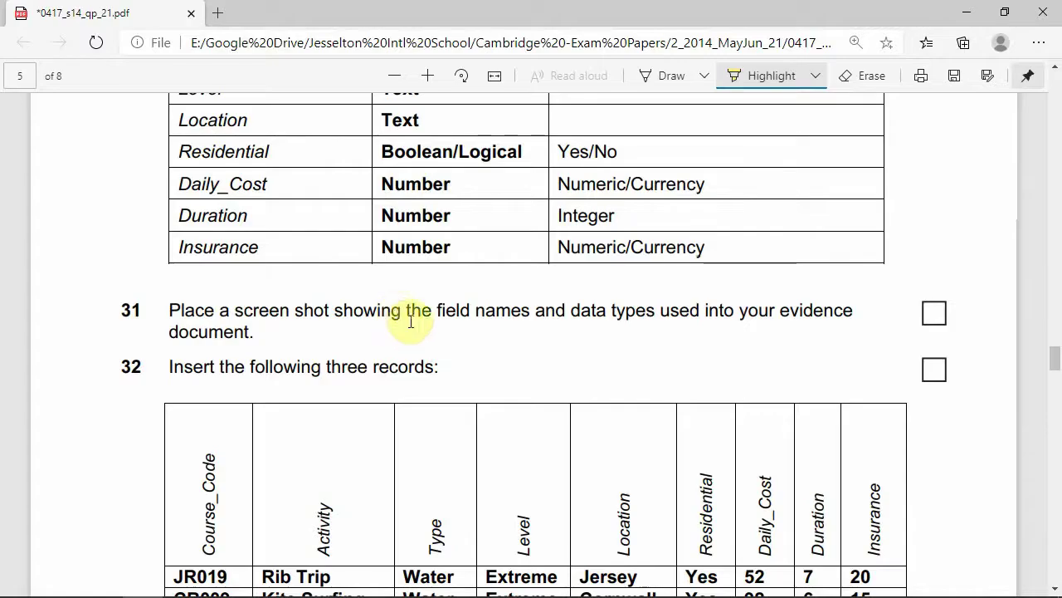
scroll(410, 321, down, 2)
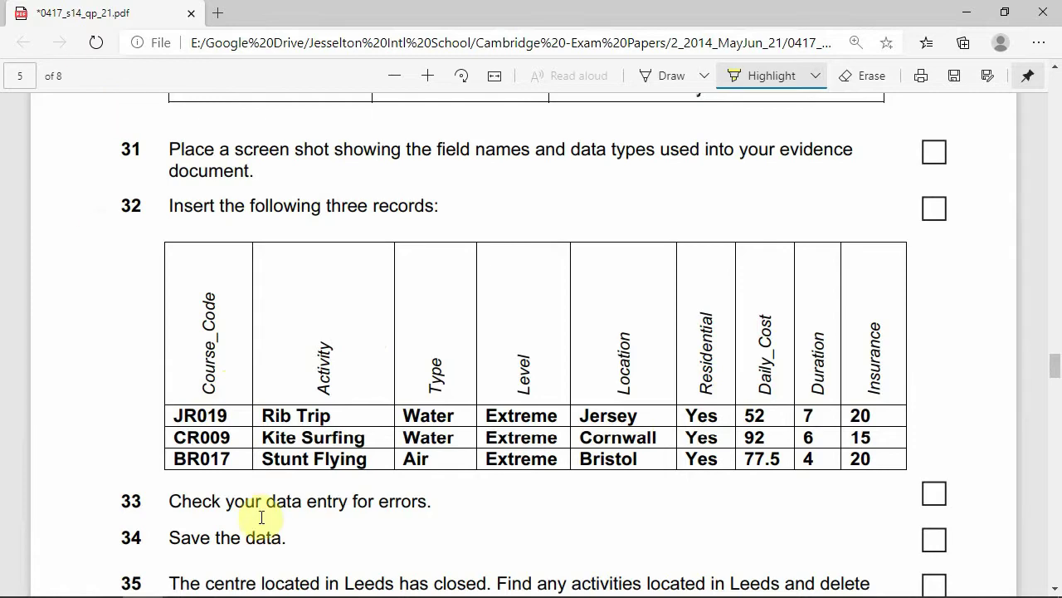
key(alt+Tab)
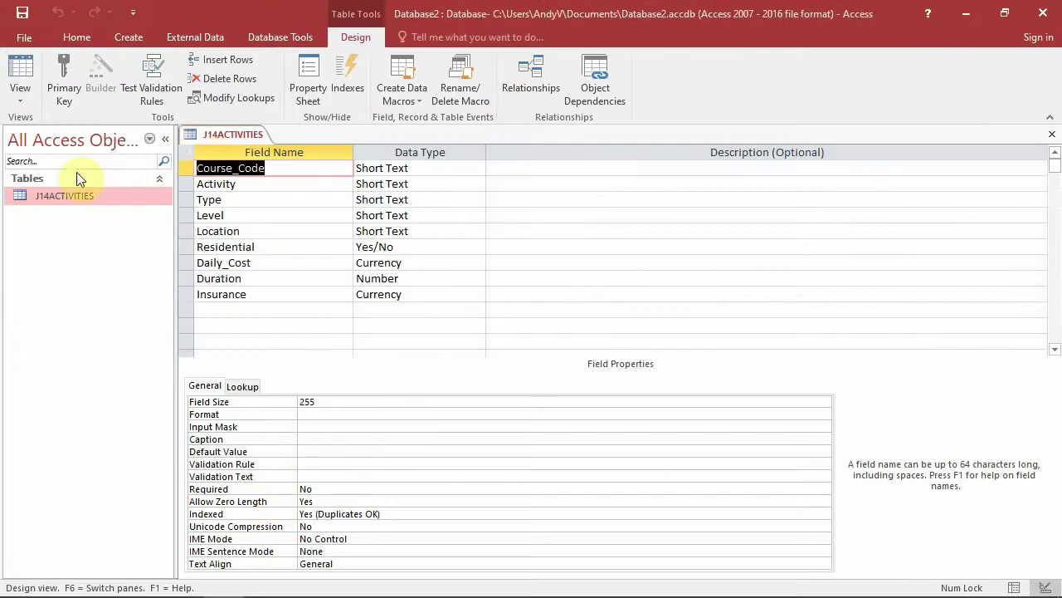
click(22, 73)
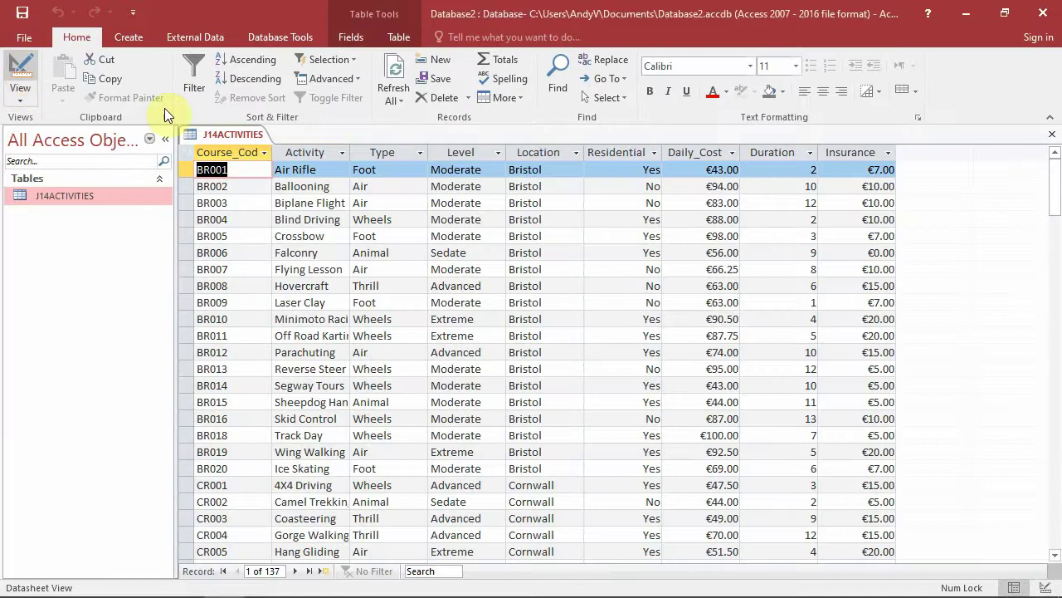
scroll(688, 336, down, 14)
scroll(688, 336, down, 20)
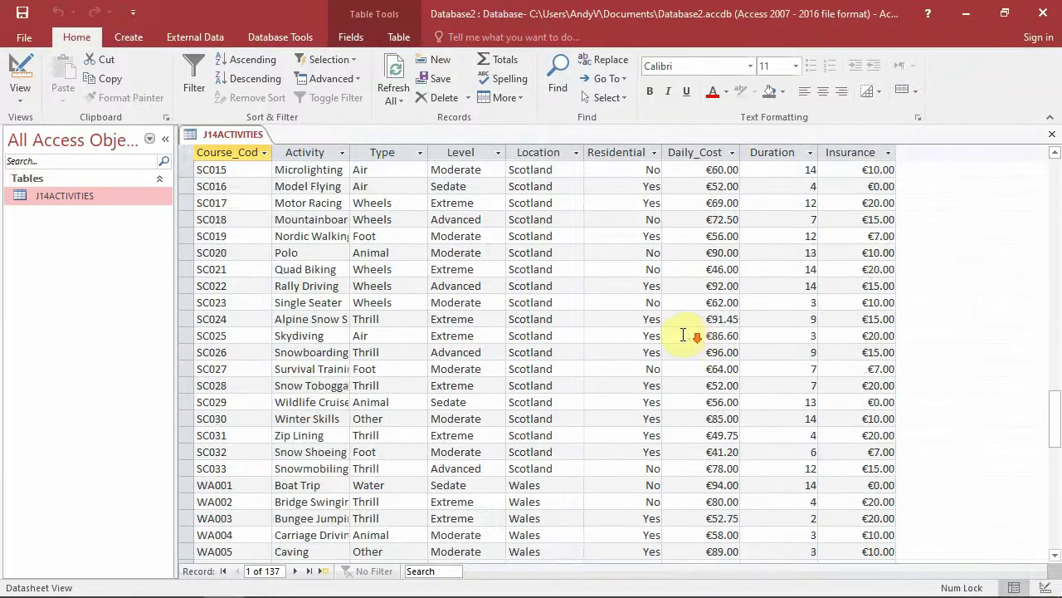
click(236, 250)
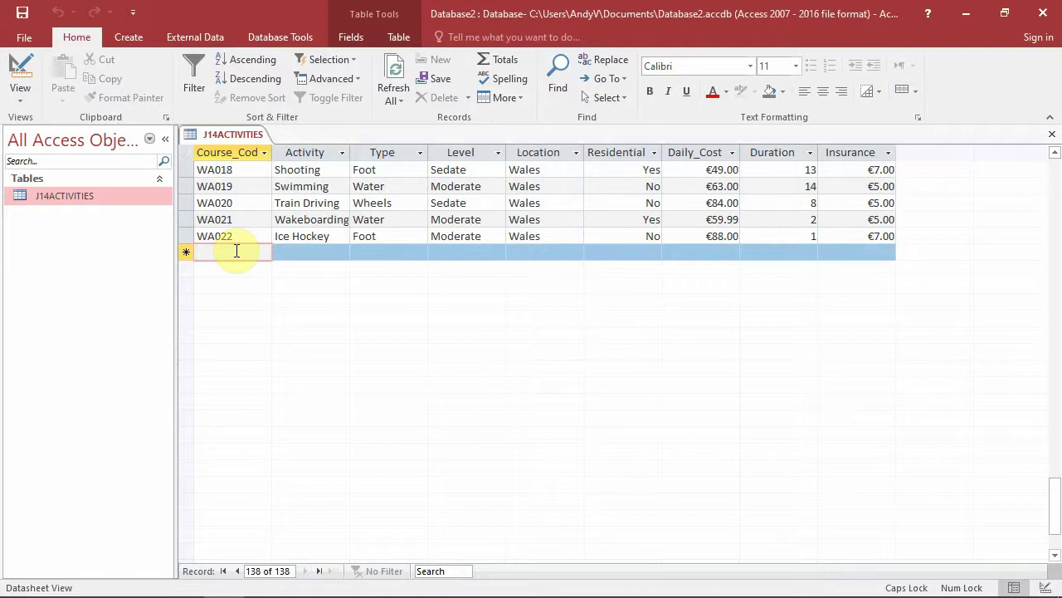
text(JR019)
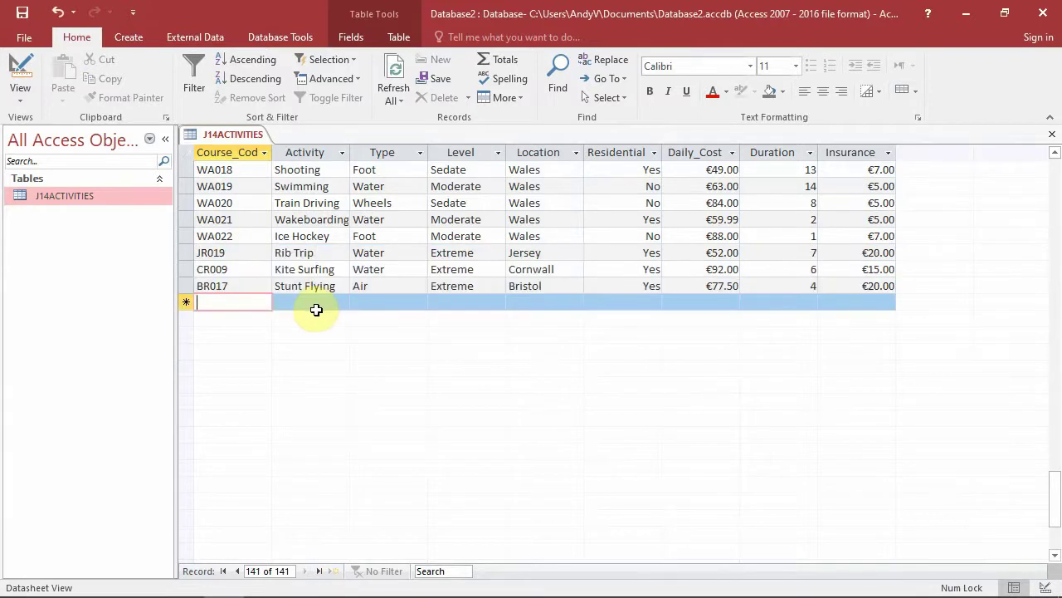
- Highlight the three records listed under question 32 in the exam paper PDF
click(719, 253)
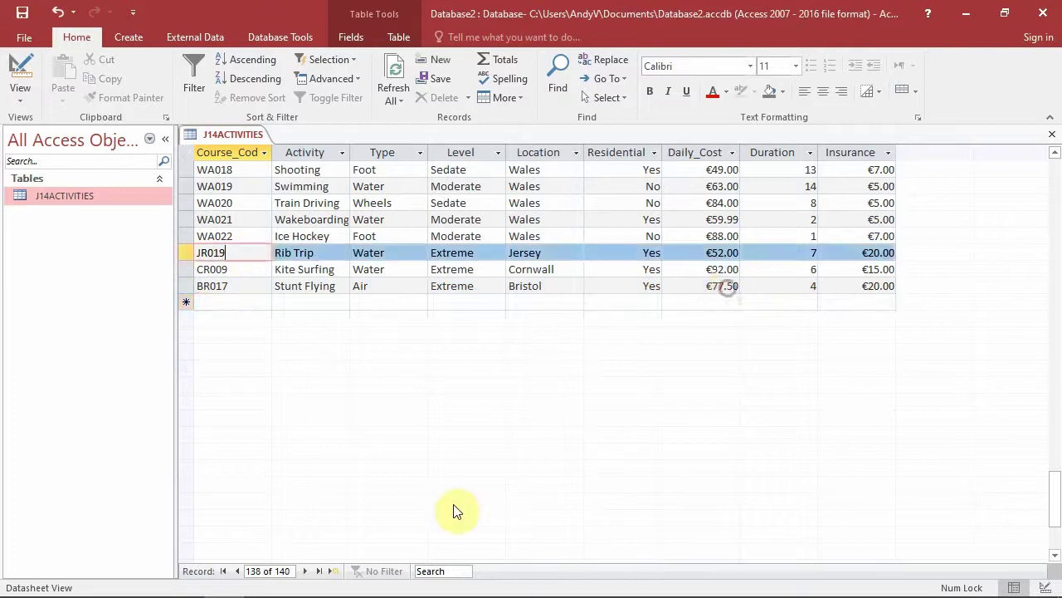
key(alt+Tab)
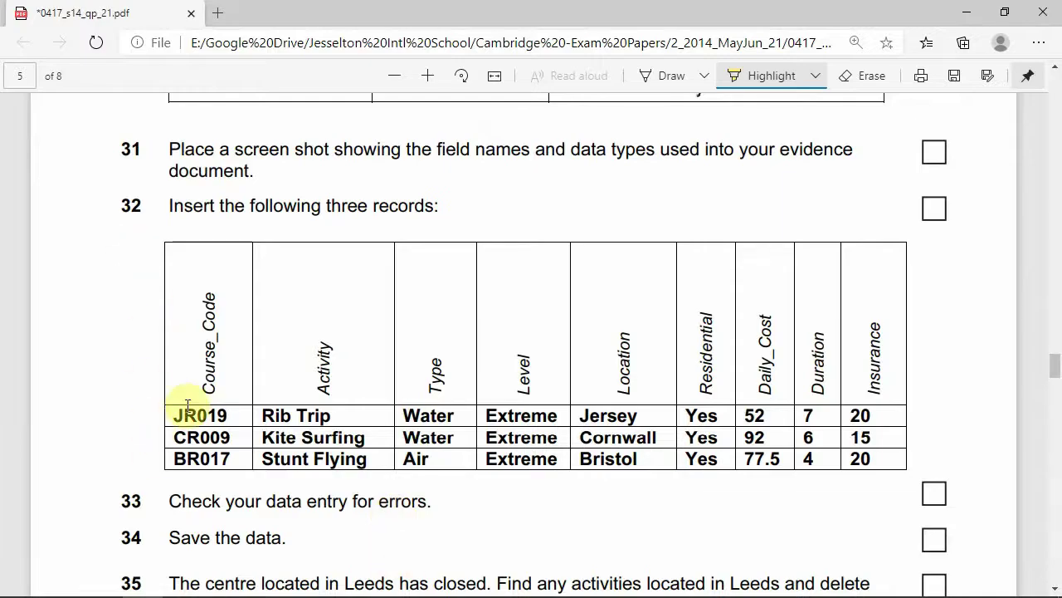
drag(183, 407, 865, 467)
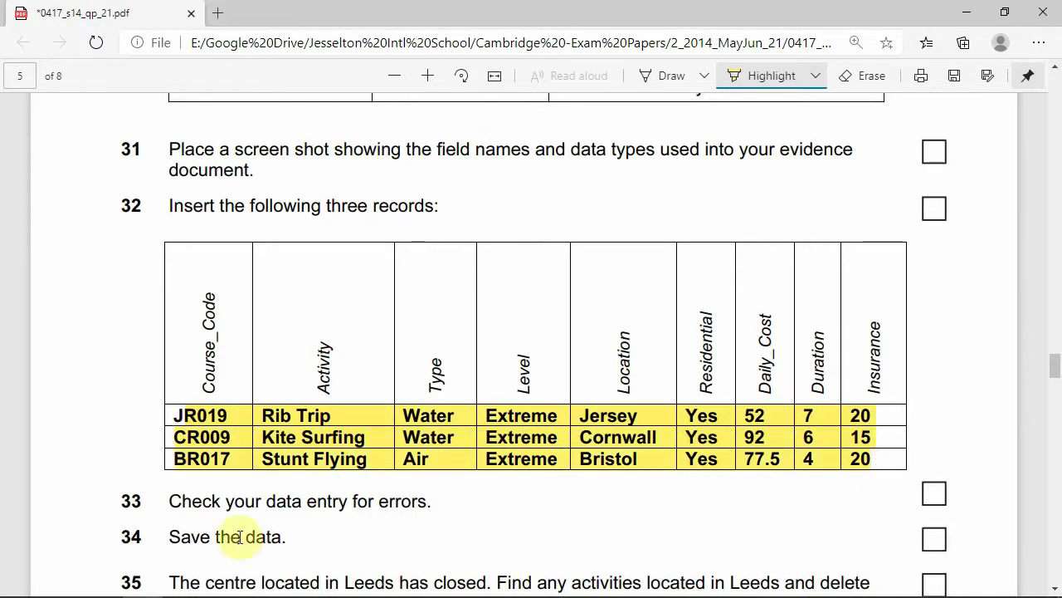
- Compare the three new J14ACTIVITIES records with the exam paper's table to check the data entry for errors
key(alt+Tab)
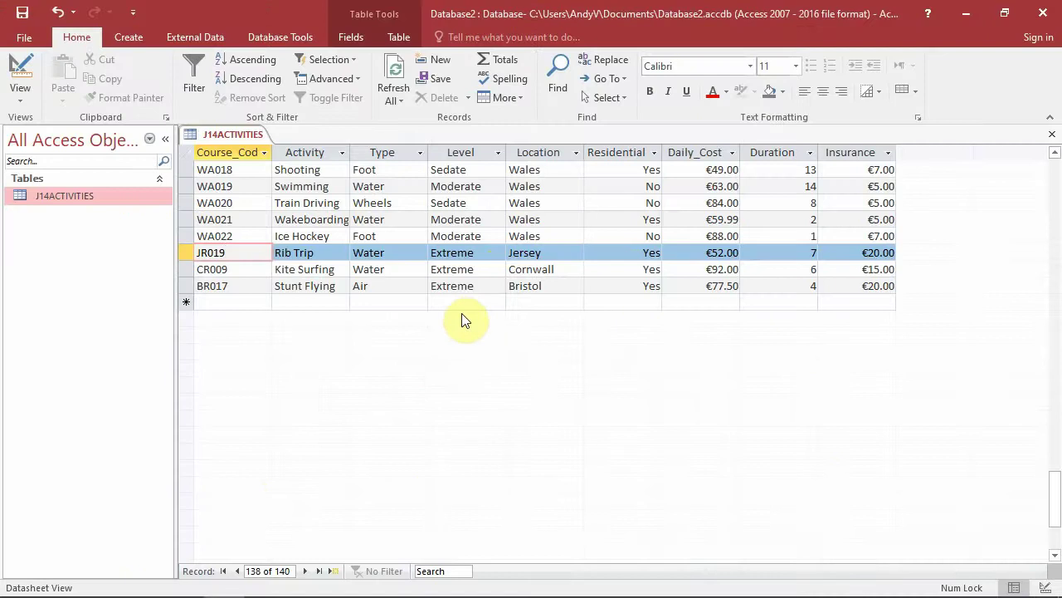
key(alt+Tab)
scroll(473, 349, down, 3)
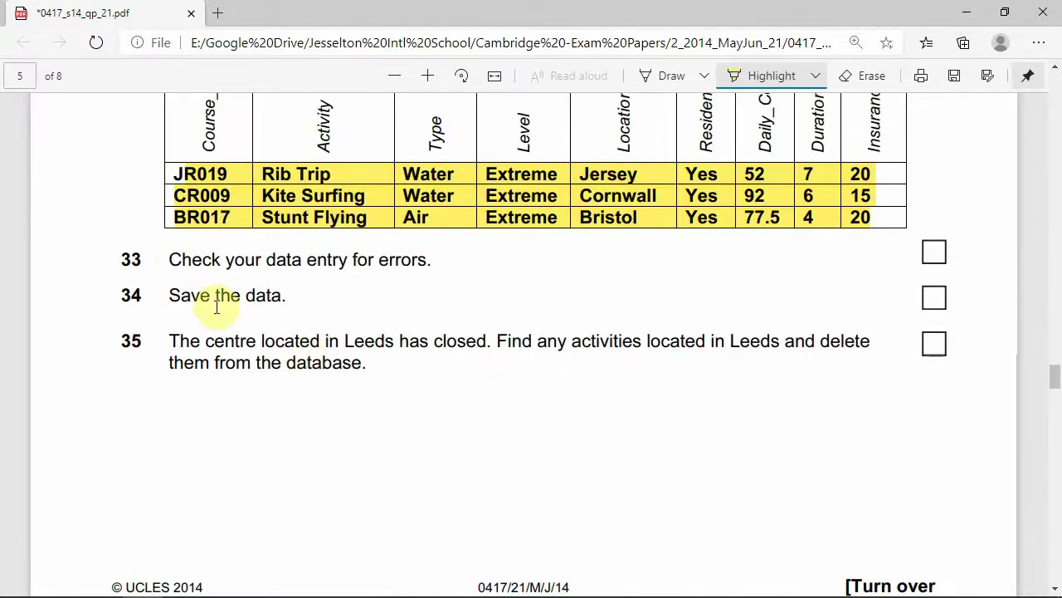
scroll(356, 275, up, 1)
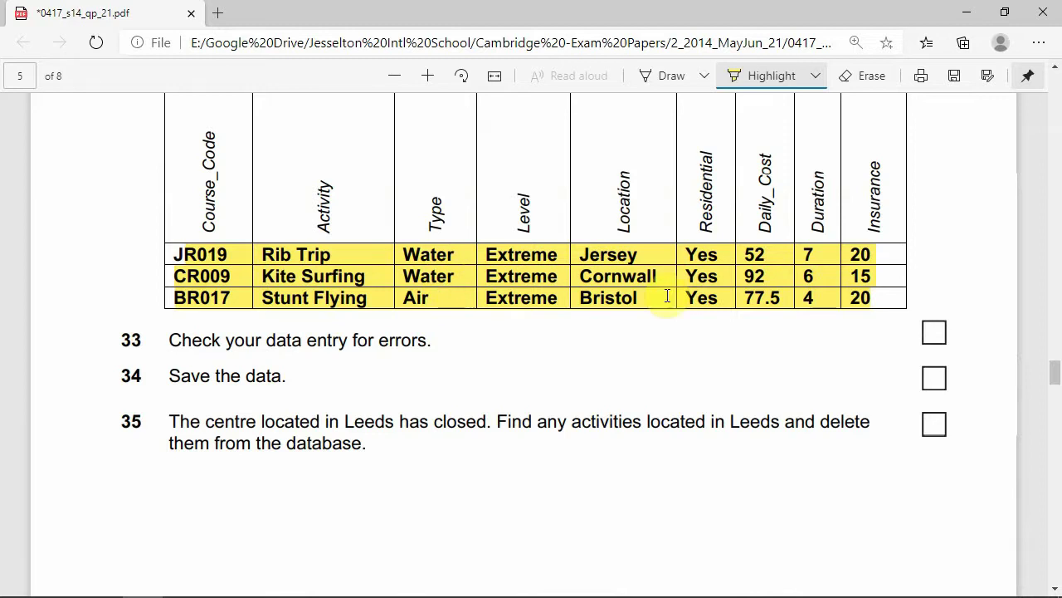
key(alt+Tab)
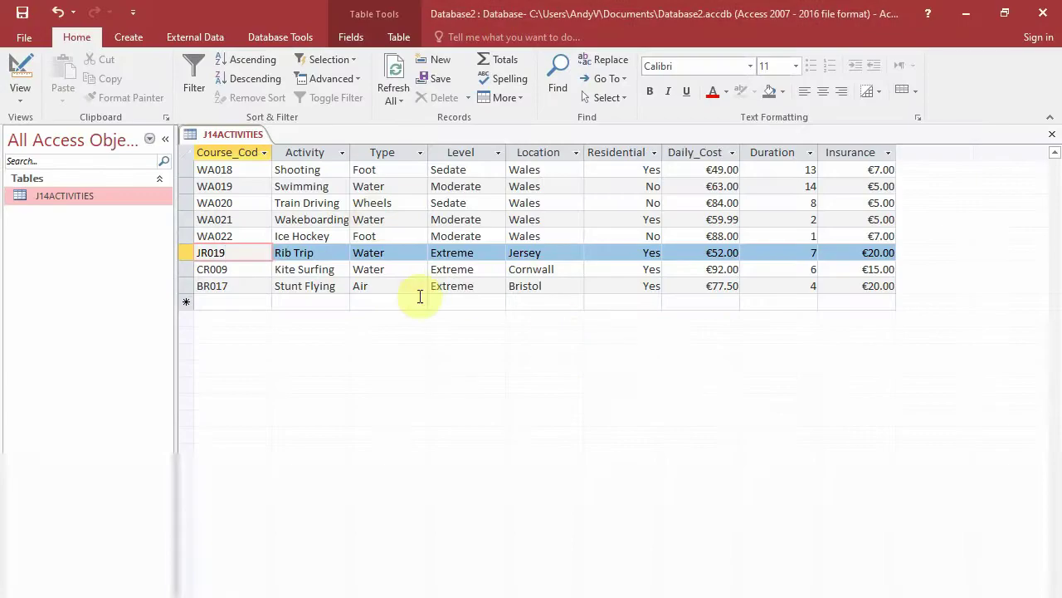
- Read question 35 in the exam paper and filter the J14ACTIVITIES Location field to show only Leeds
key(alt+Tab)
scroll(731, 384, down, 1)
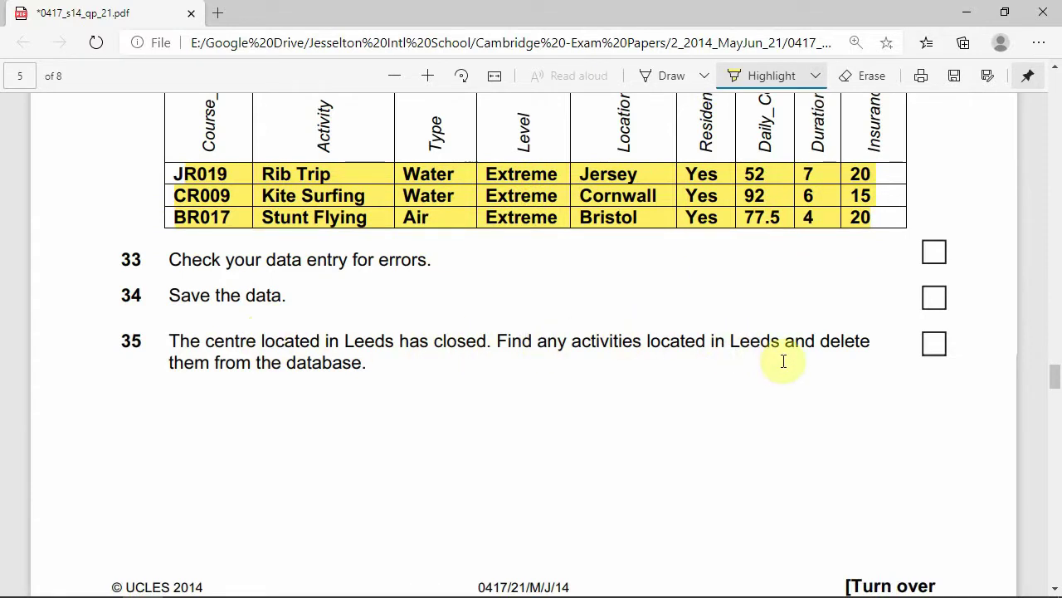
key(alt+Tab)
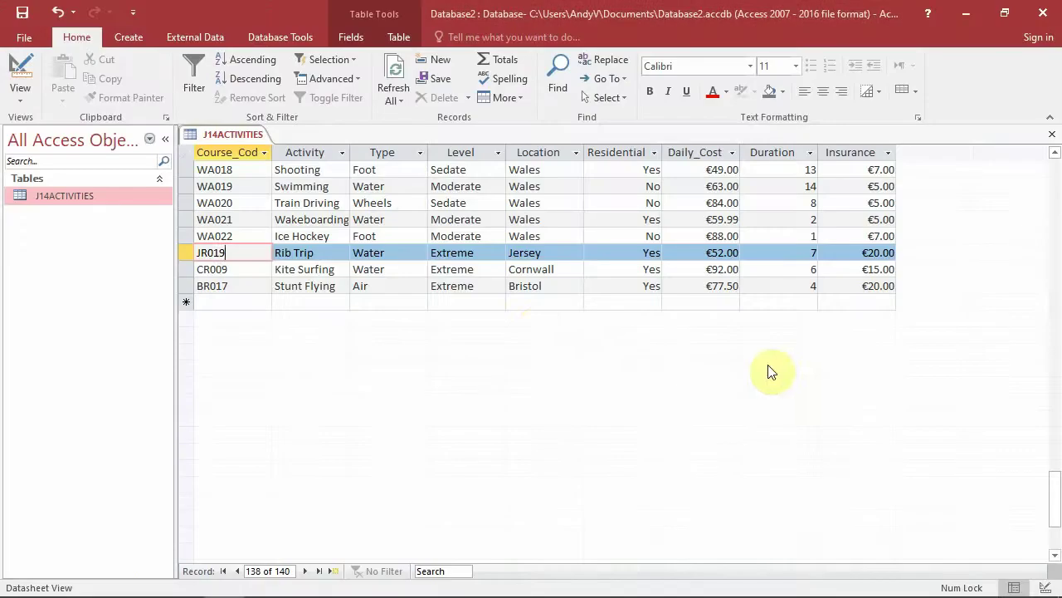
scroll(415, 220, up, 3)
click(576, 152)
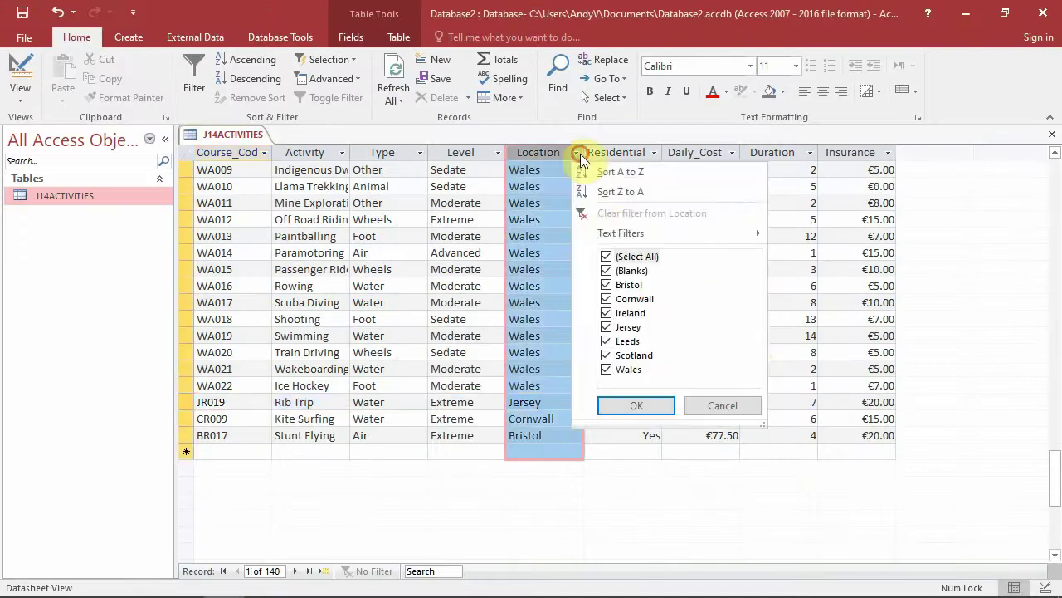
click(609, 259)
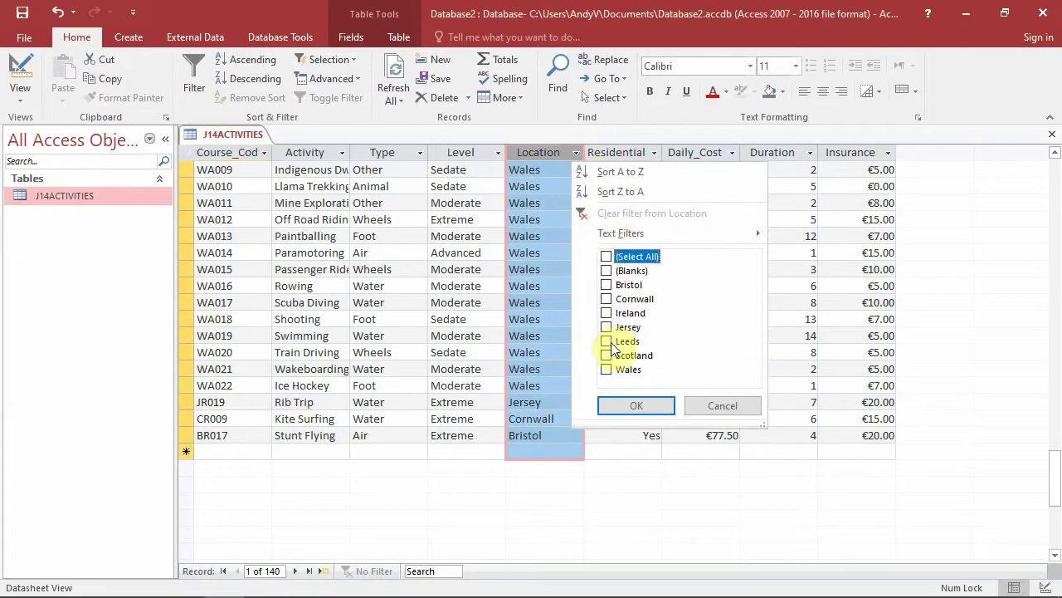
click(631, 404)
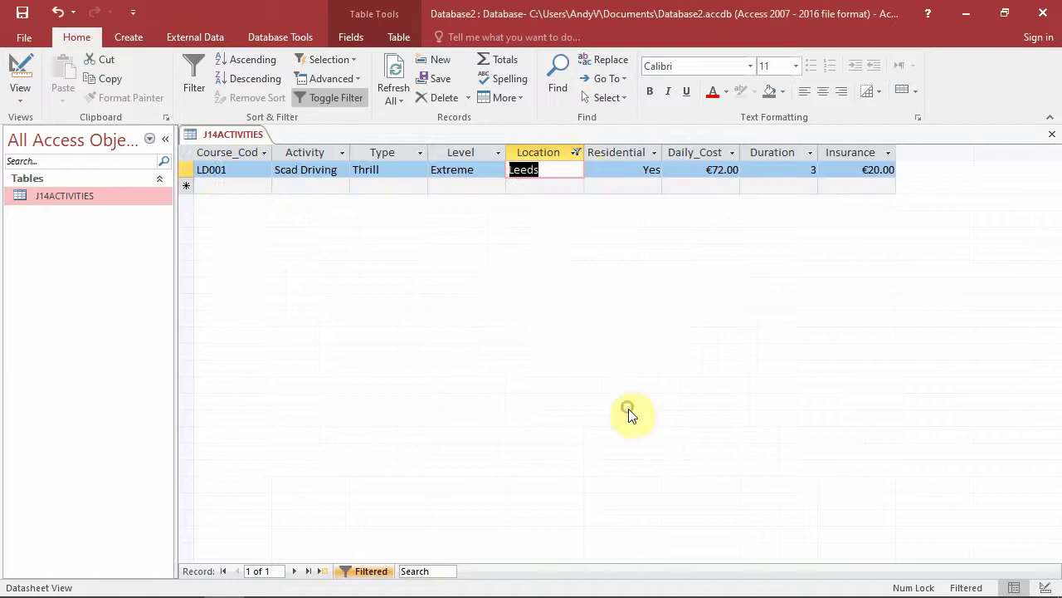
- Delete the filtered Leeds record and reset the Location filter to show all locations
click(188, 169)
right_click(189, 169)
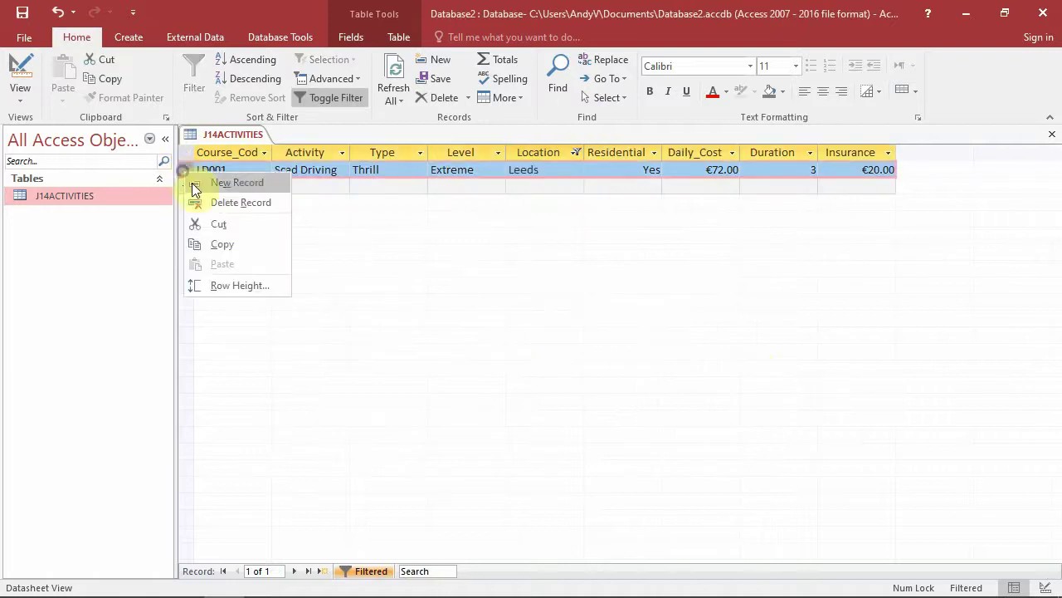
click(232, 209)
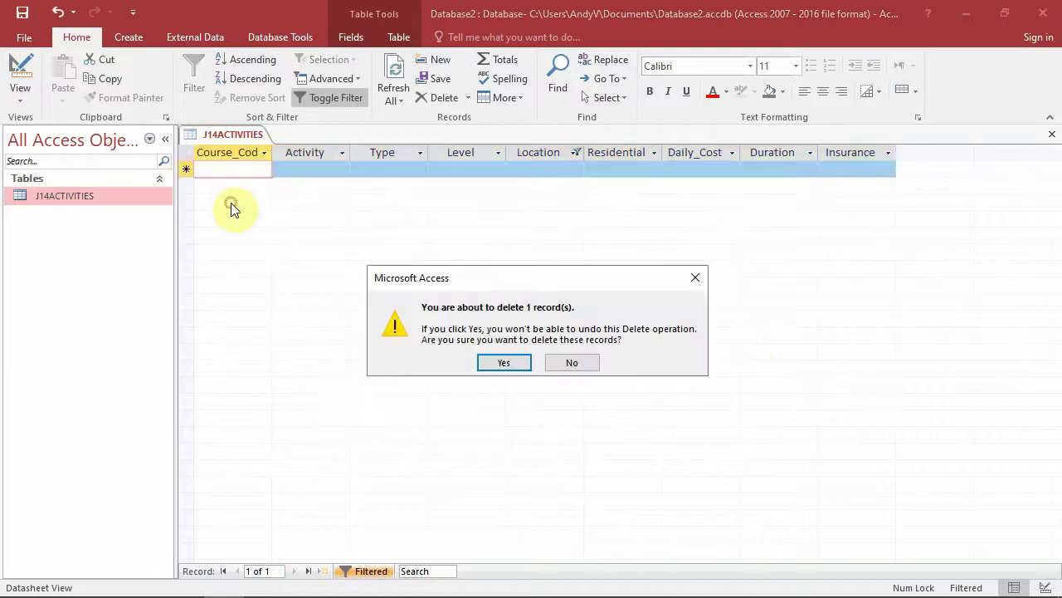
click(492, 362)
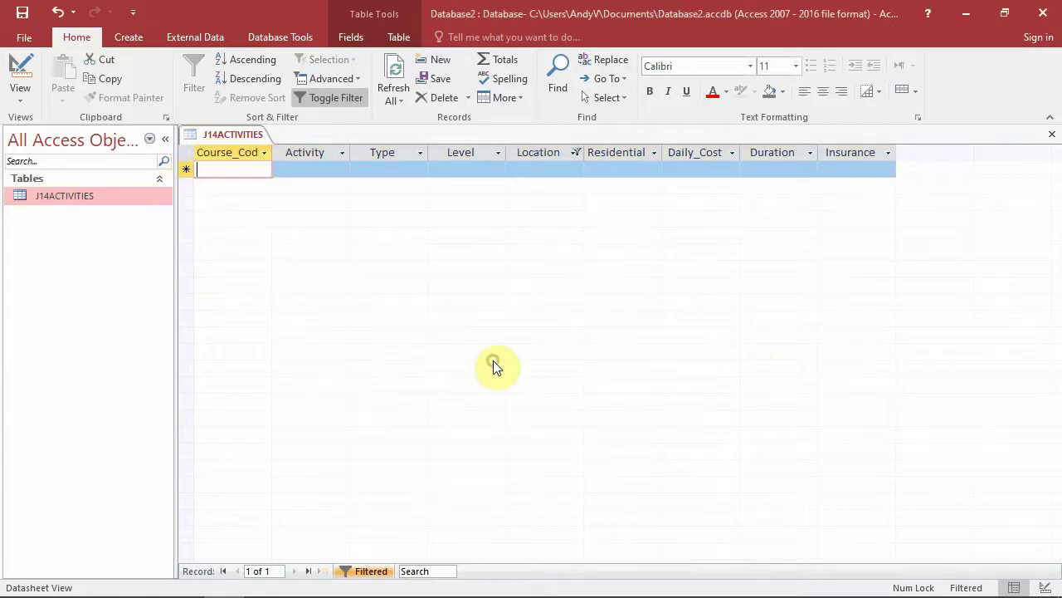
click(580, 151)
click(607, 256)
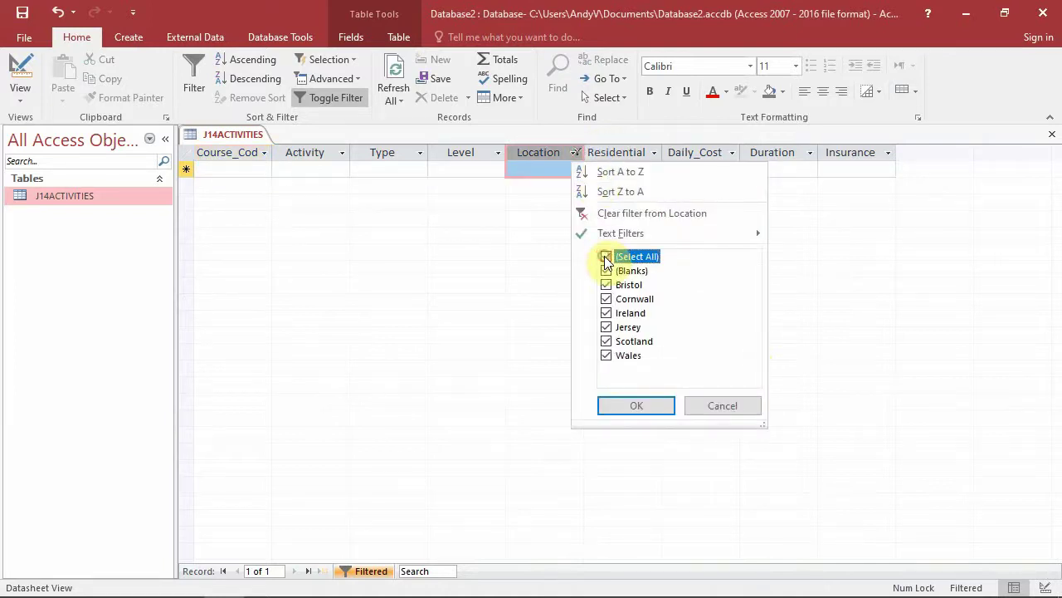
click(647, 410)
- Highlight question 35 in the exam paper PDF and read the report requirements of question 36
key(alt+Tab)
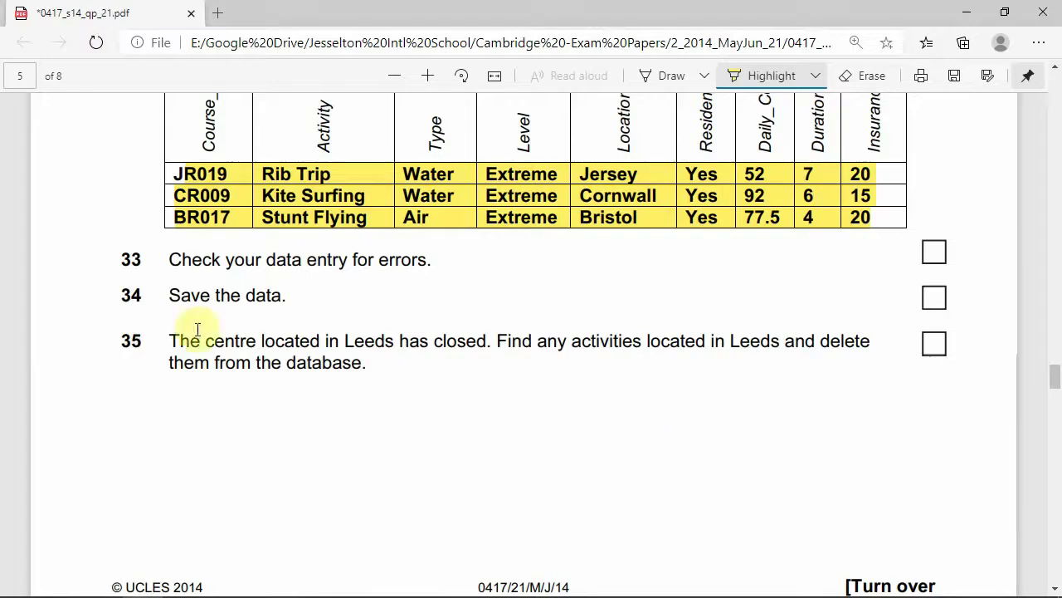
drag(171, 335, 365, 370)
scroll(478, 371, down, 4)
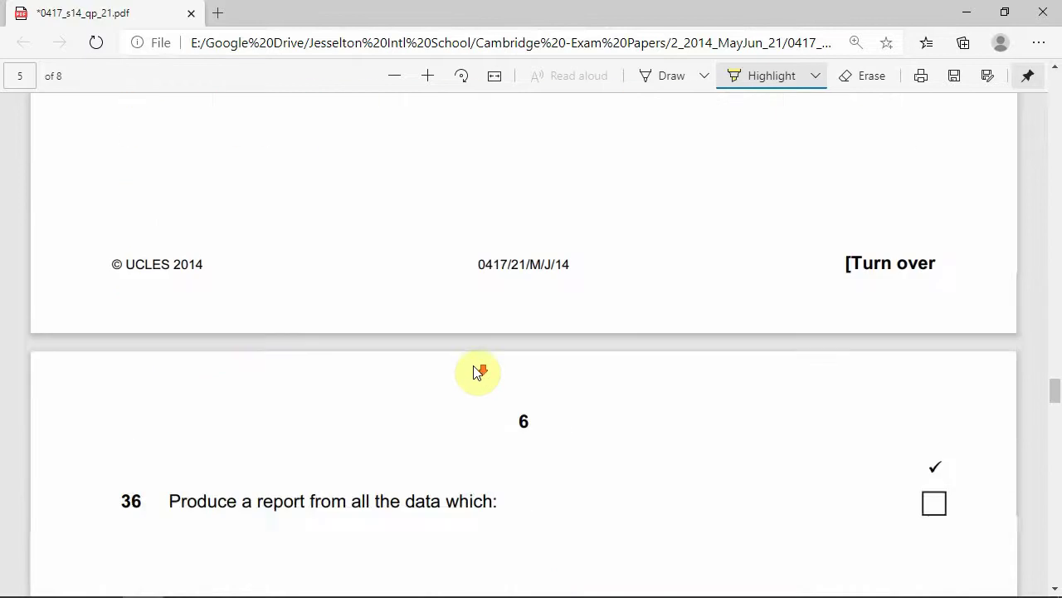
scroll(478, 371, down, 5)
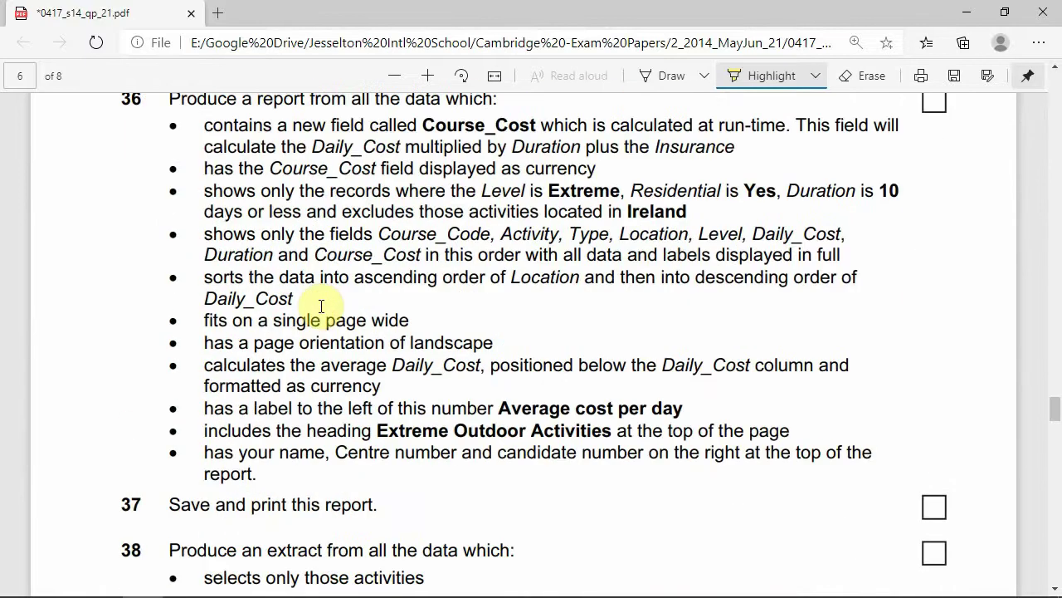
scroll(321, 307, up, 1)
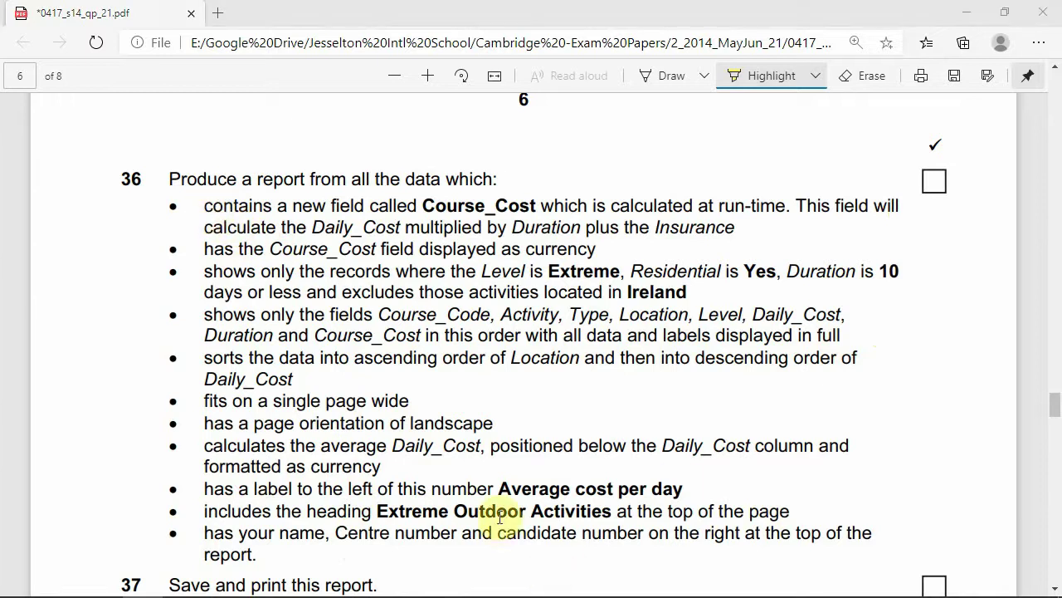
- Return to Access and close the J14ACTIVITIES table, saving its design changes
key(alt+Tab)
right_click(232, 138)
click(270, 175)
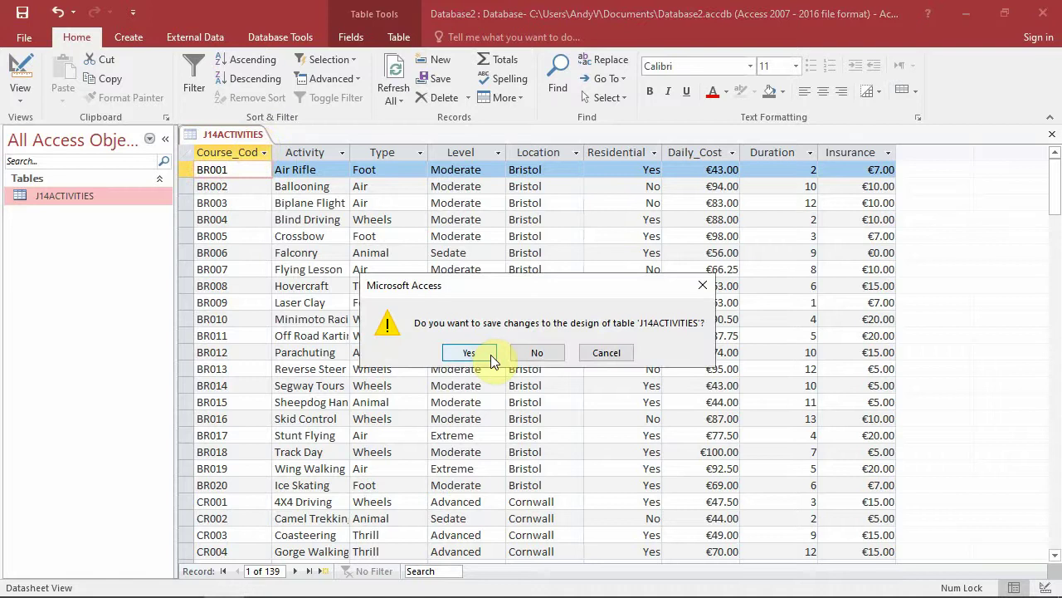
click(469, 352)
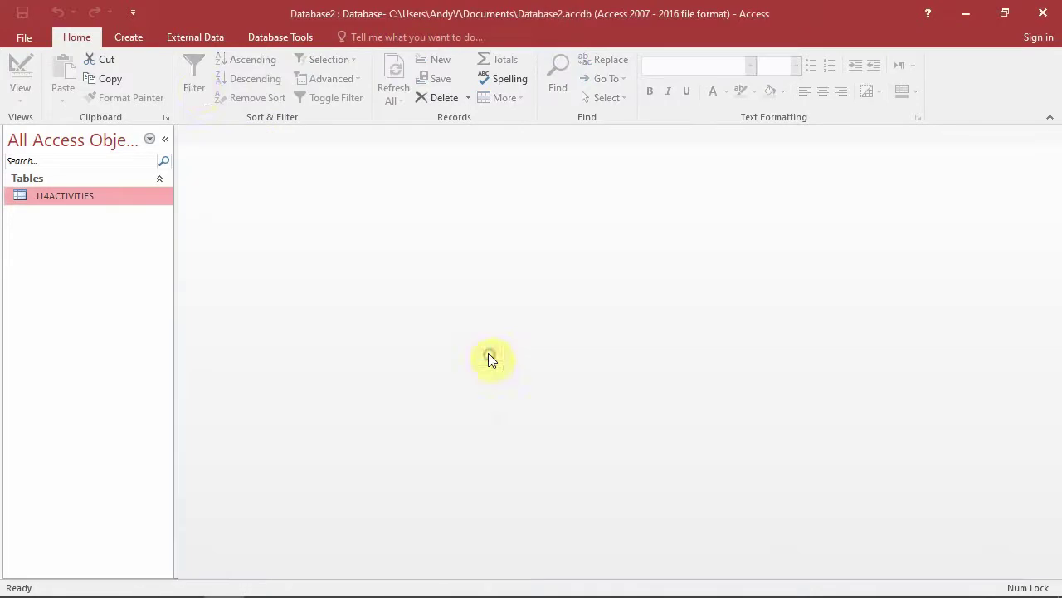
- Create a new query in Design View and add the J14ACTIVITIES table to it
click(131, 40)
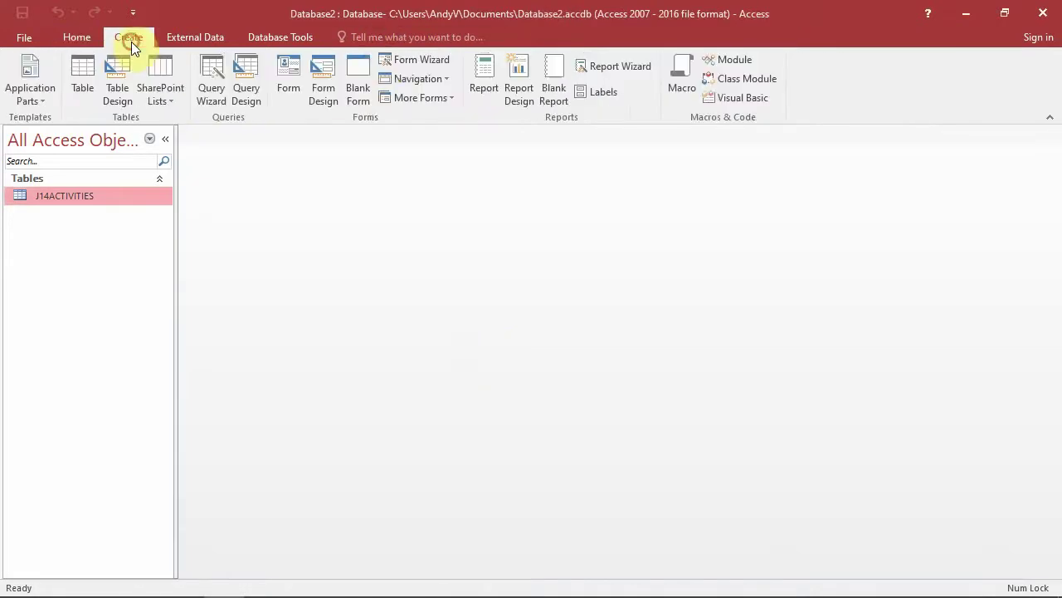
click(241, 93)
double_click(549, 233)
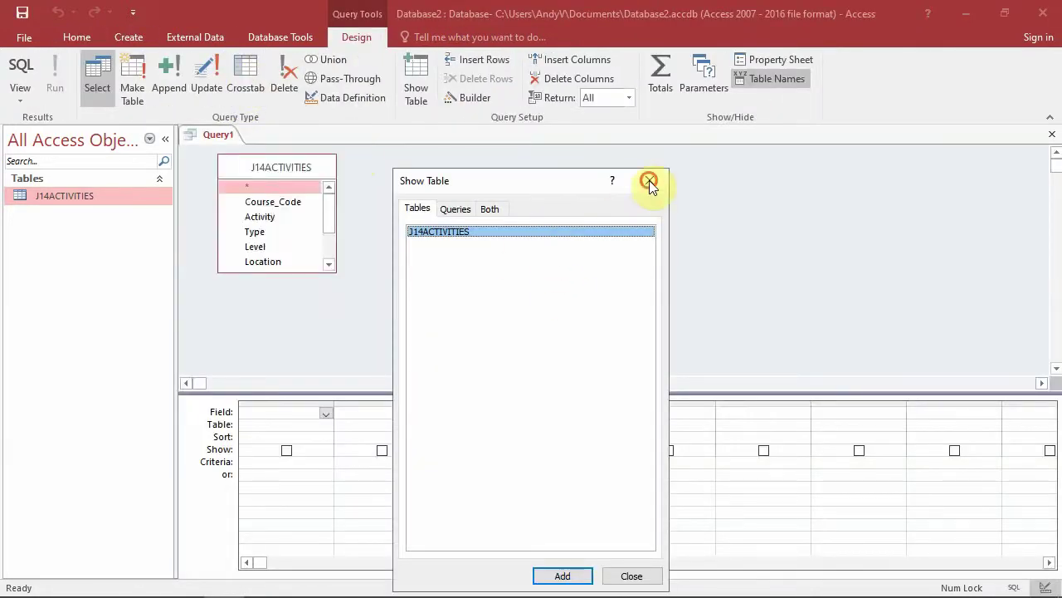
- Add all nine J14ACTIVITIES fields, from Course_Code through Insurance in table order, to the query design grid
click(650, 181)
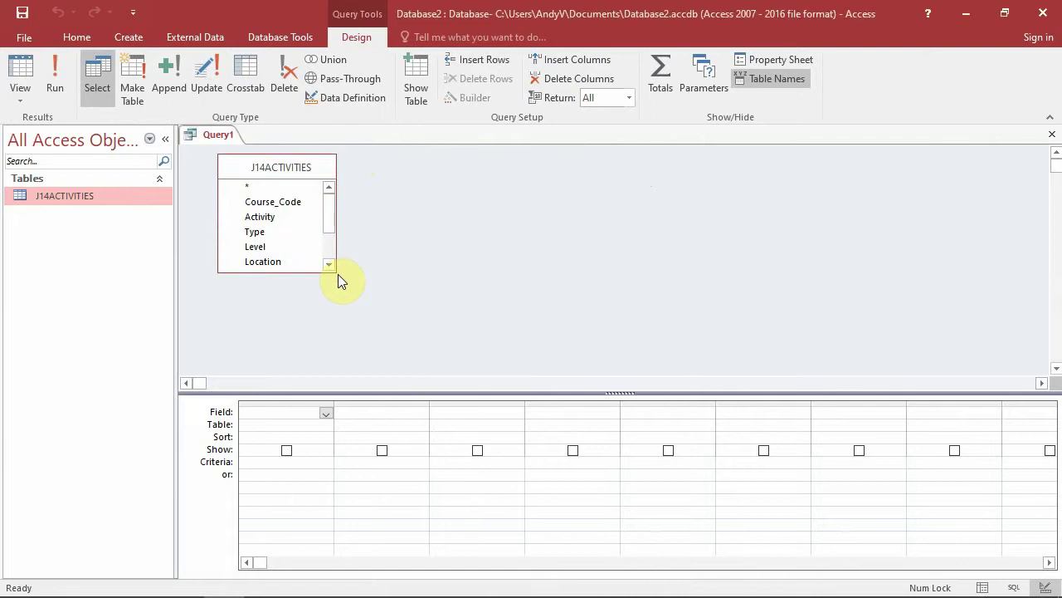
drag(337, 274, 340, 316)
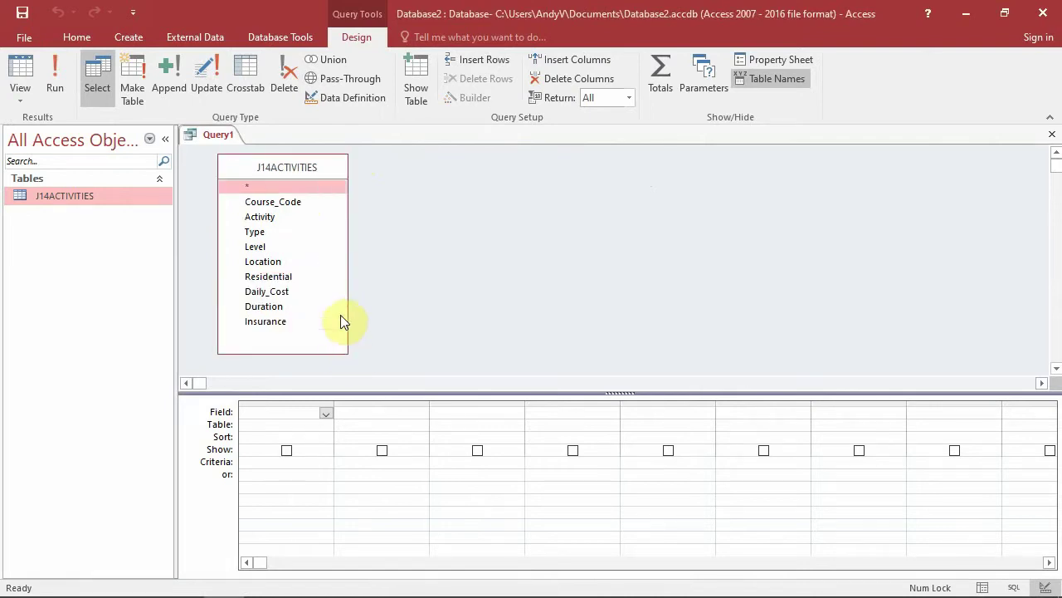
click(296, 203)
double_click(296, 203)
double_click(286, 217)
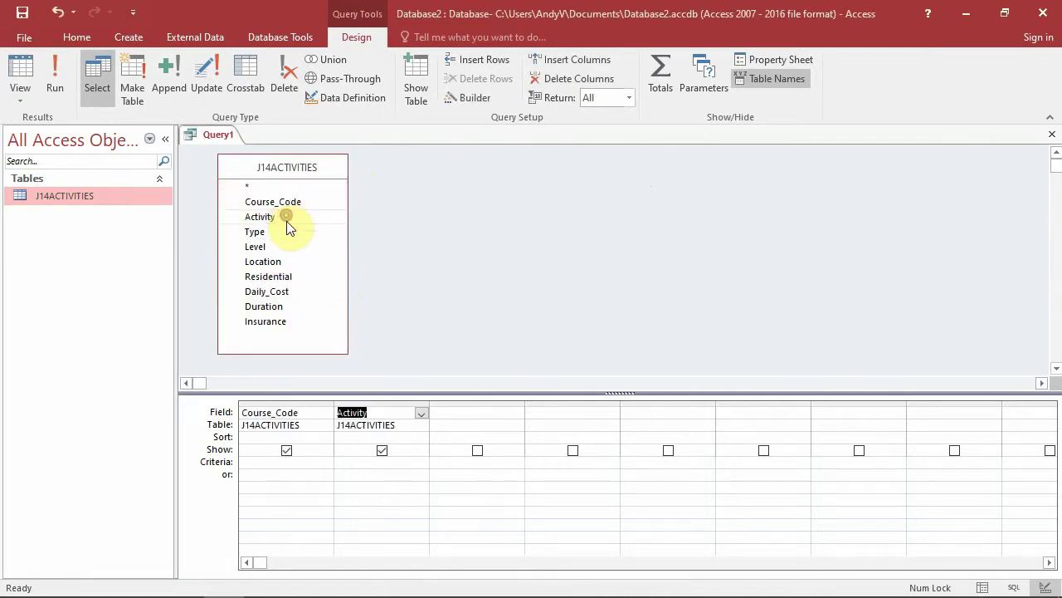
double_click(287, 232)
double_click(288, 246)
double_click(291, 261)
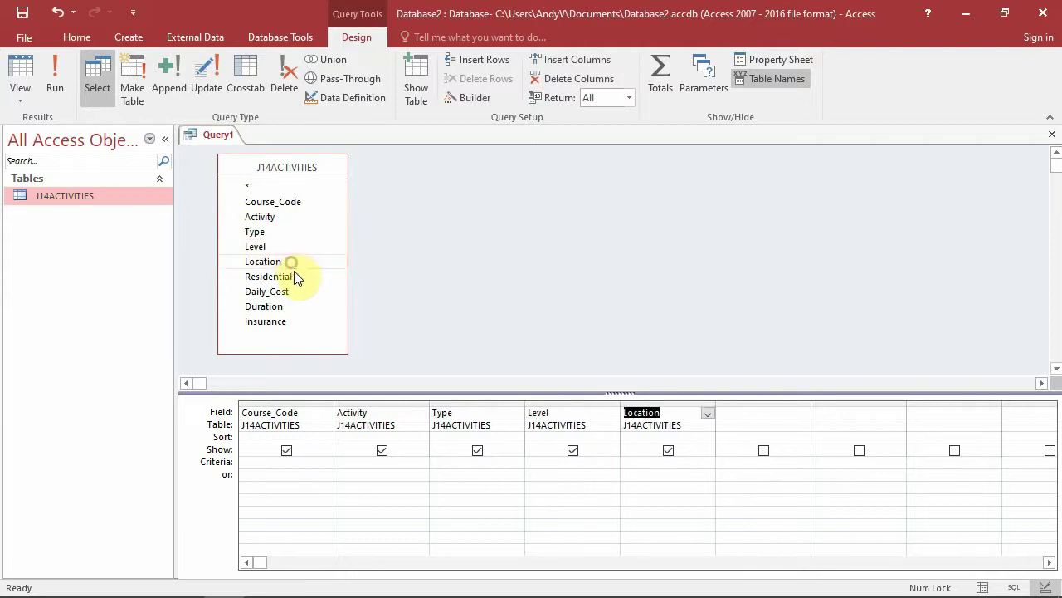
double_click(293, 275)
double_click(290, 292)
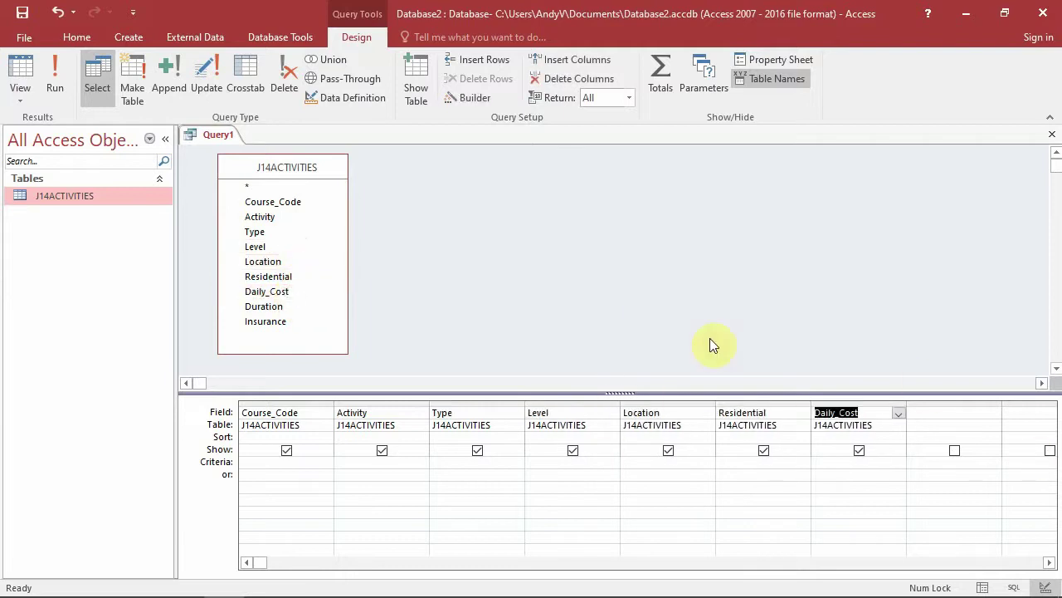
double_click(249, 306)
double_click(260, 321)
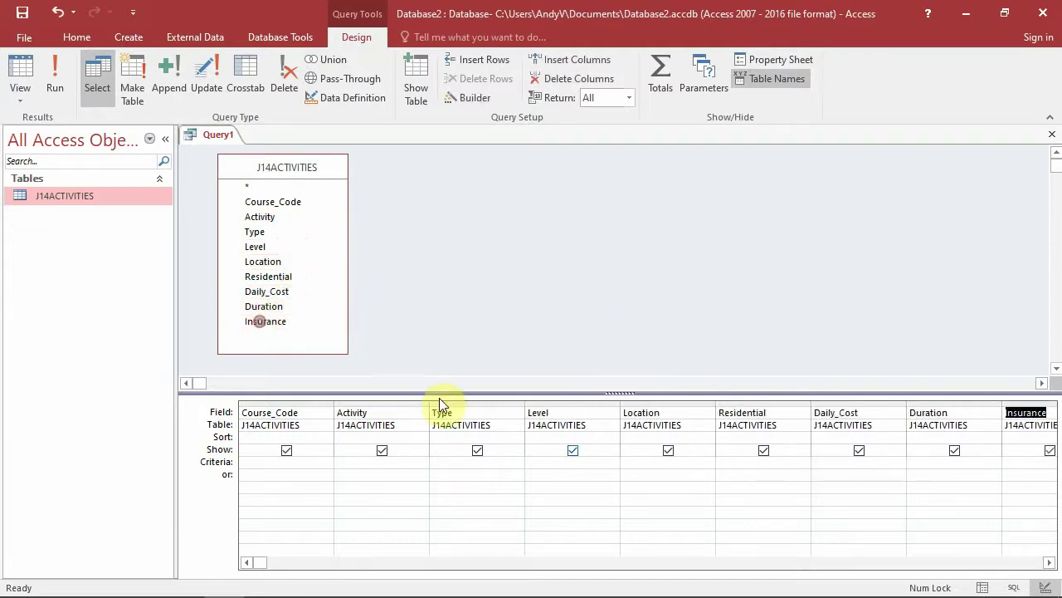
- Widen the empty column after Insurance in the query grid to fit a calculated field
click(330, 564)
click(363, 412)
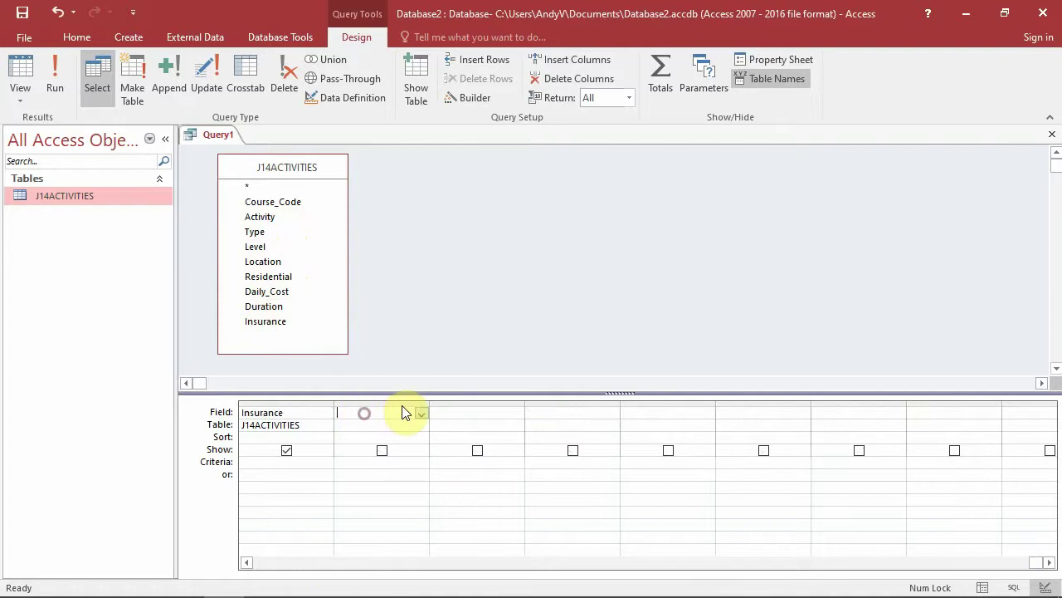
drag(430, 404, 600, 412)
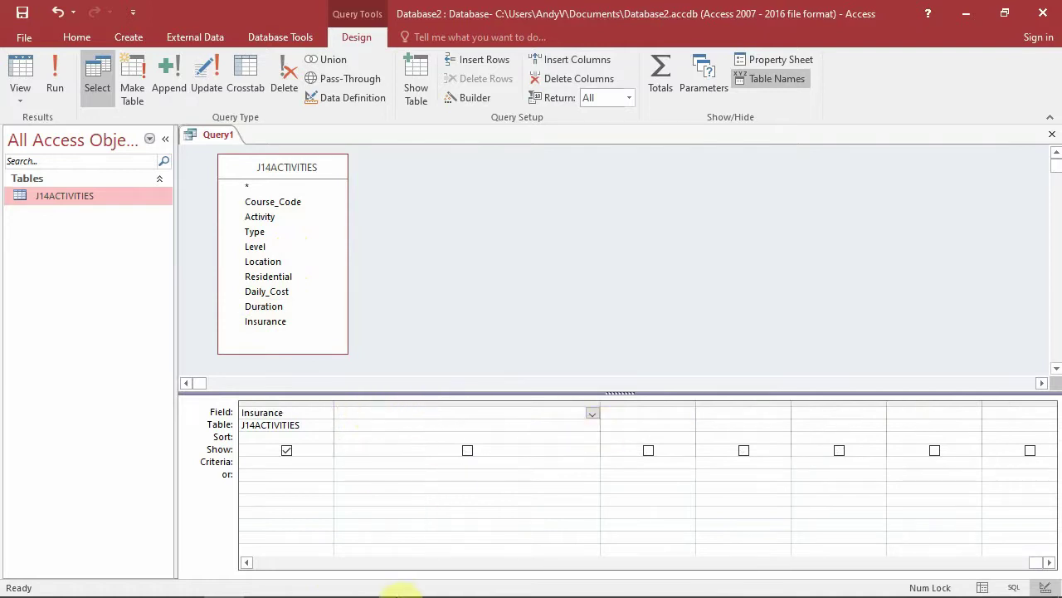
- Switch to the exam paper PDF and highlight question 36's first bullet about the calculated Course_Cost field
key(alt+Tab)
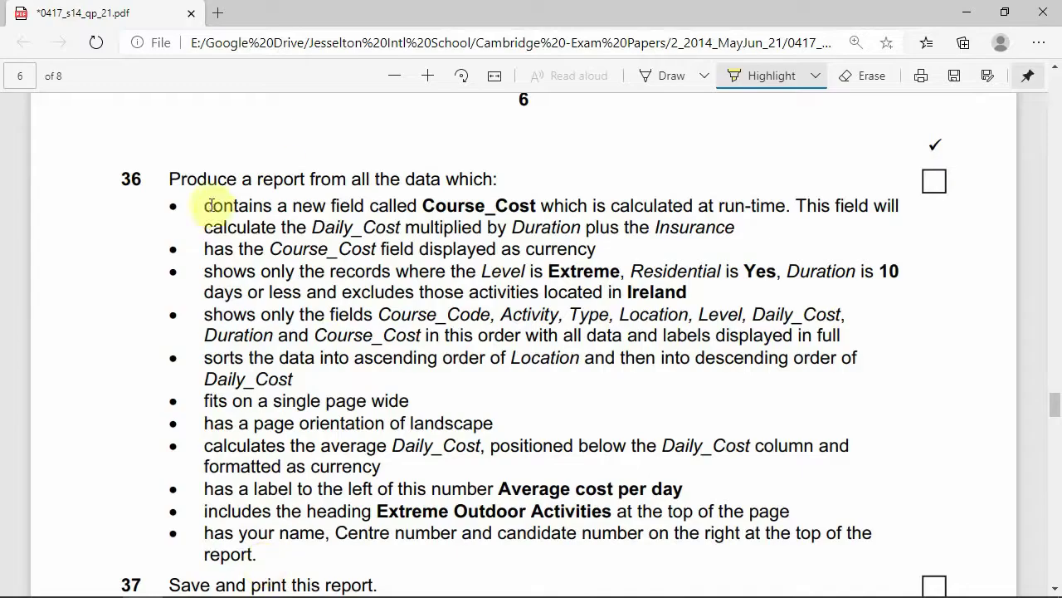
drag(349, 206, 201, 208)
drag(422, 218, 764, 240)
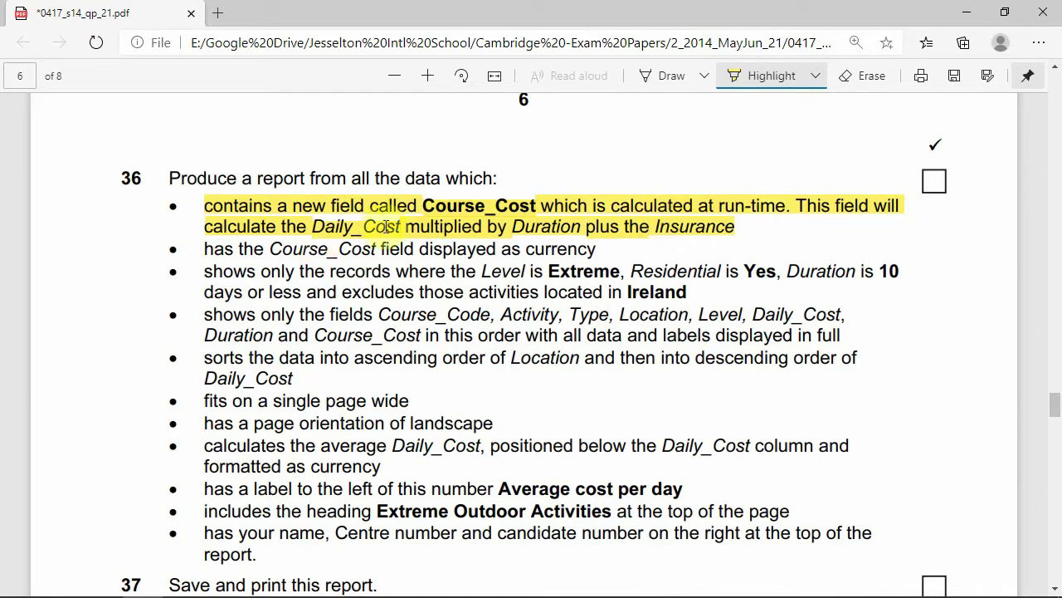
click(669, 234)
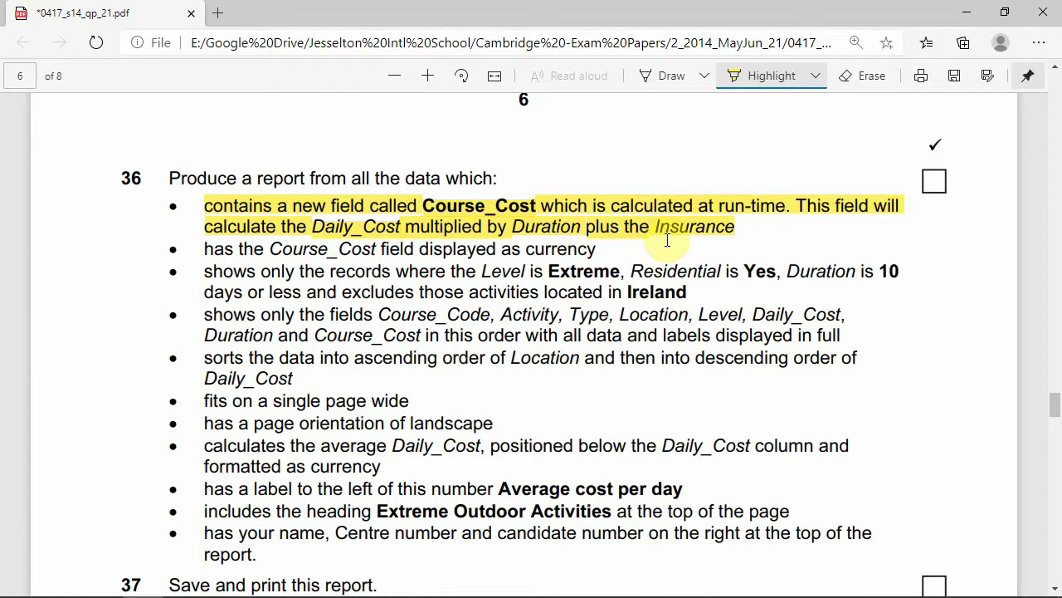
click(439, 202)
click(535, 203)
click(438, 204)
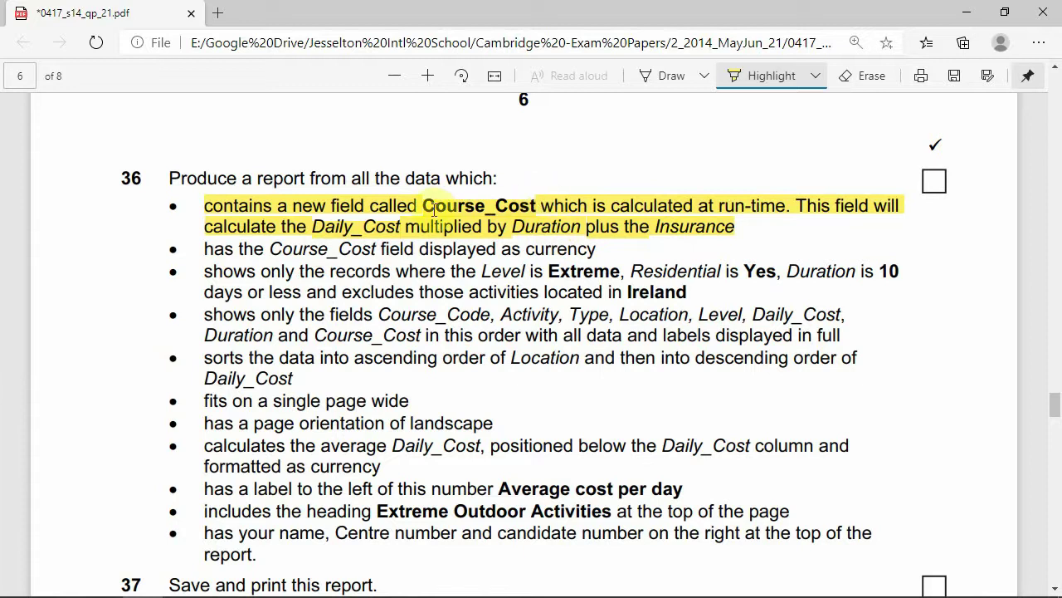
click(542, 206)
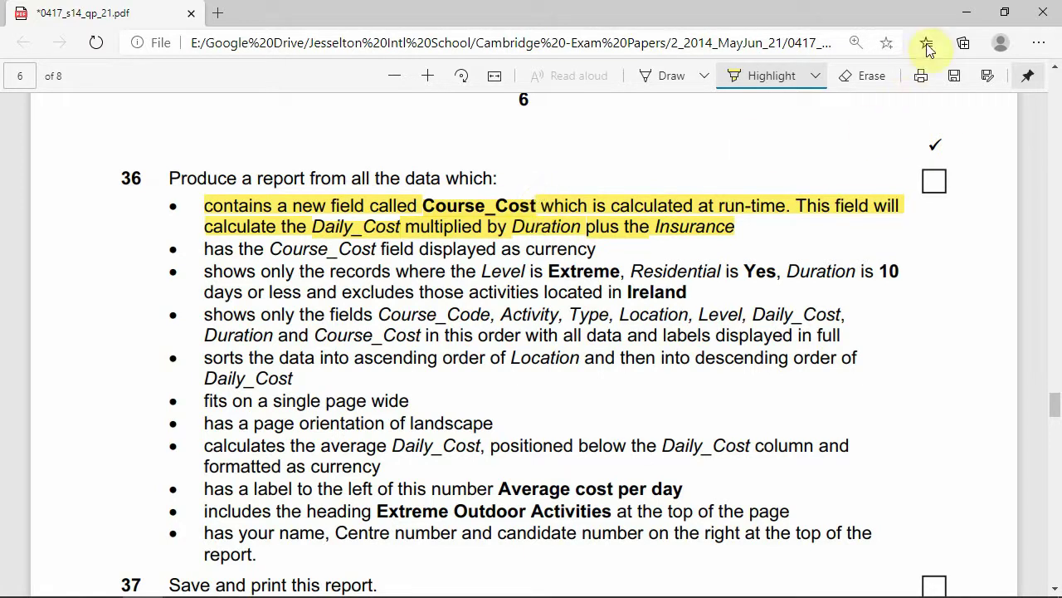
- Return to Access and start a calculated field named Course Cost, followed by a colon, in the widened column
key(alt+Tab)
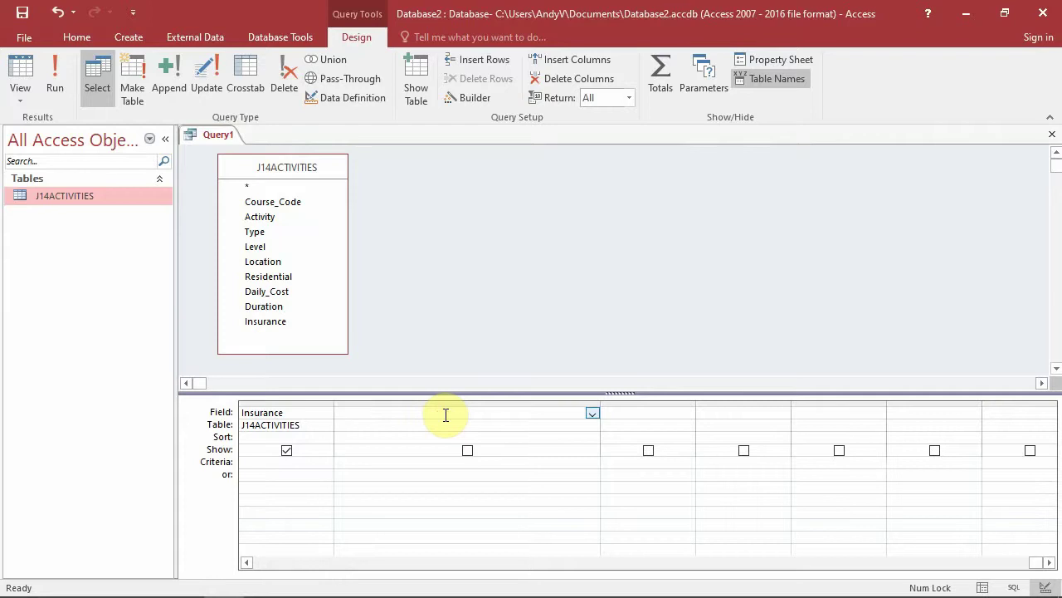
text(Course Cost:)
key(alt+Tab)
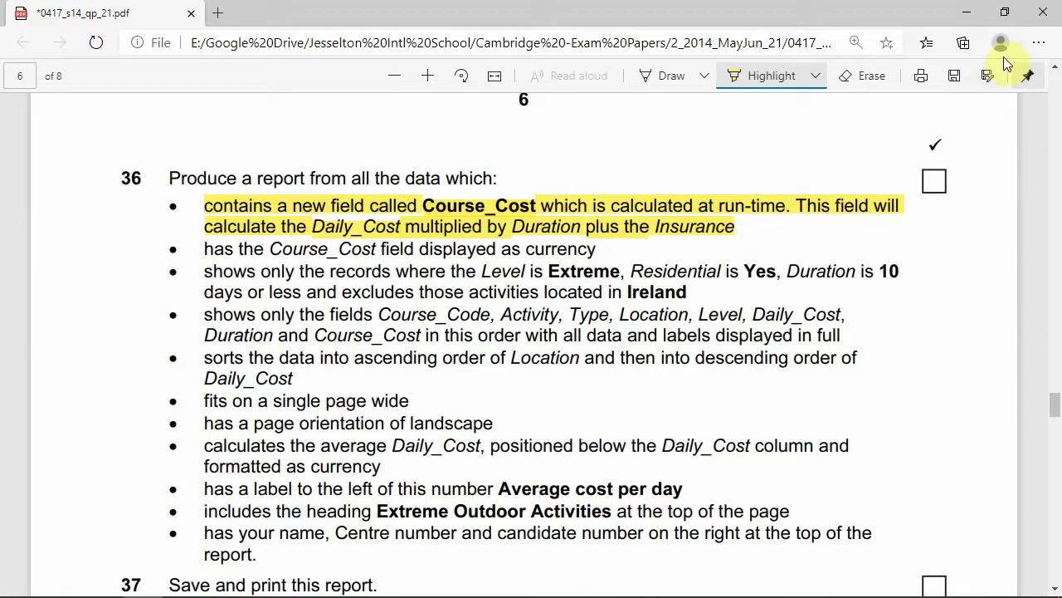
click(971, 13)
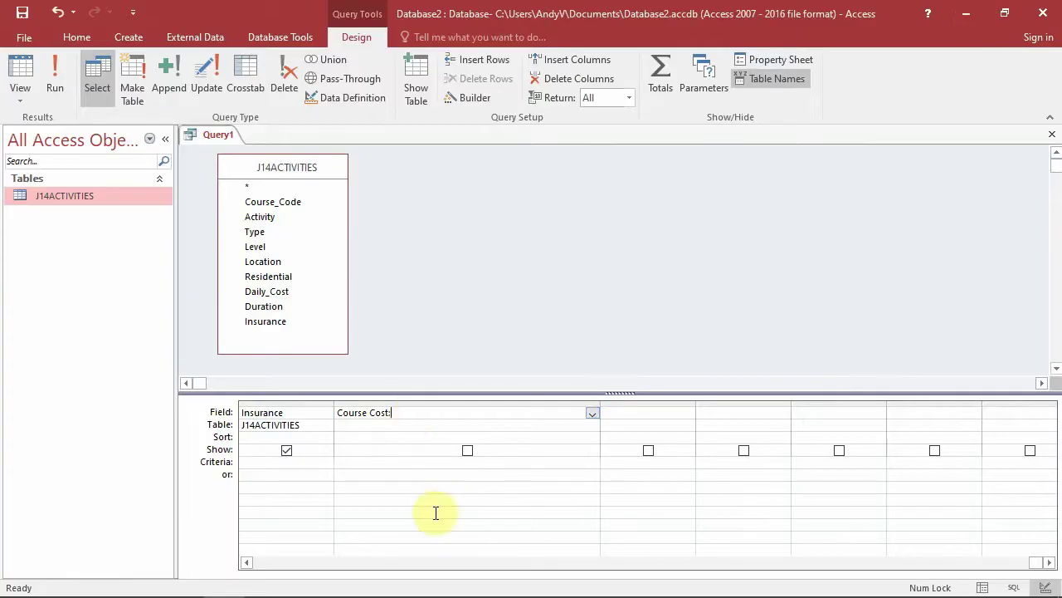
- Enter the Course Cost expression that multiplies Daily_Cost by Duration and adds Insurance
click(368, 563)
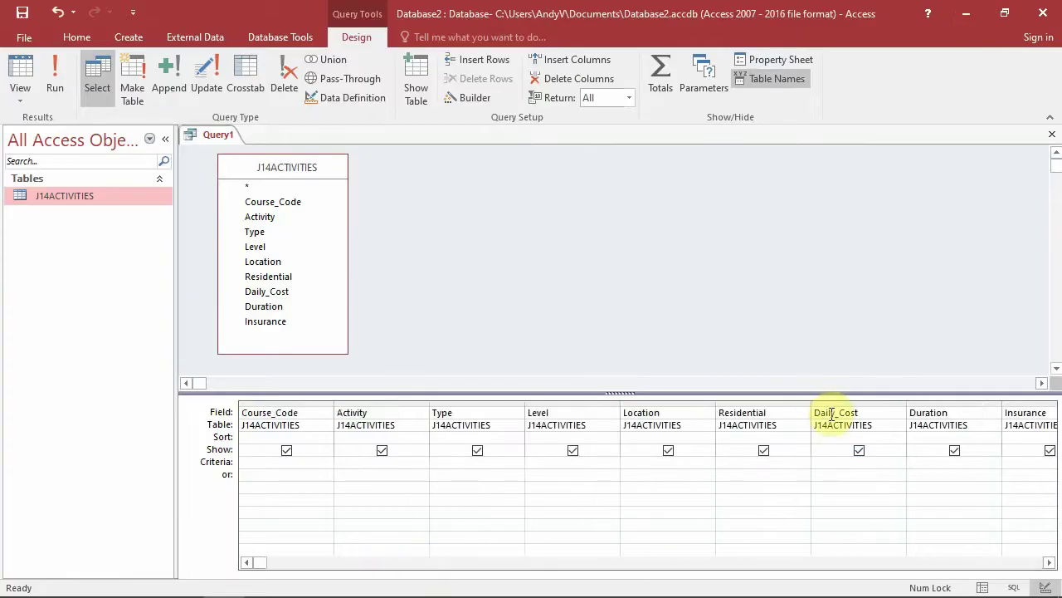
click(1049, 563)
click(1049, 562)
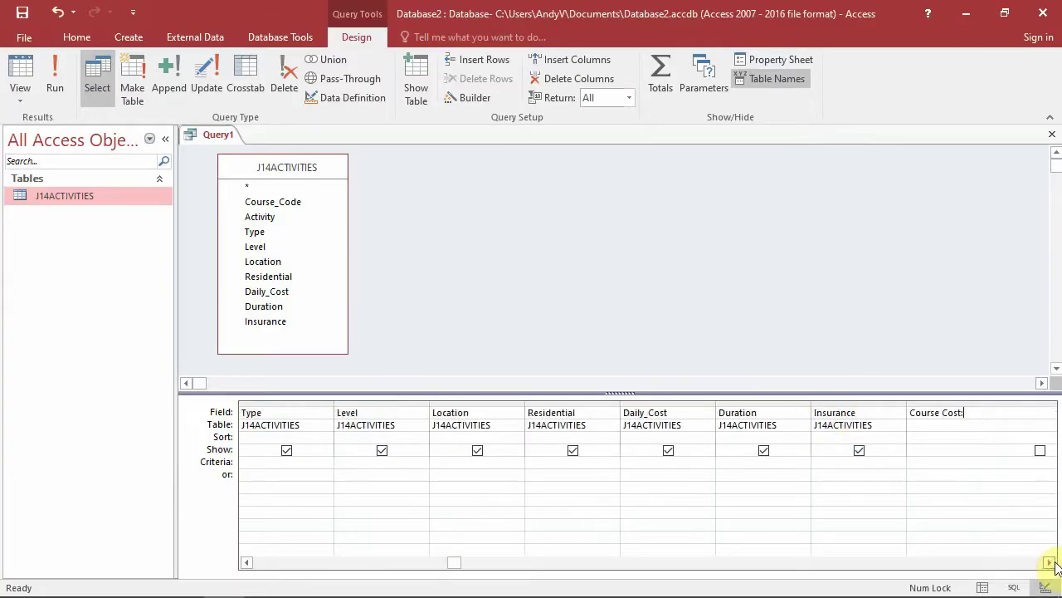
click(1049, 563)
click(1049, 563)
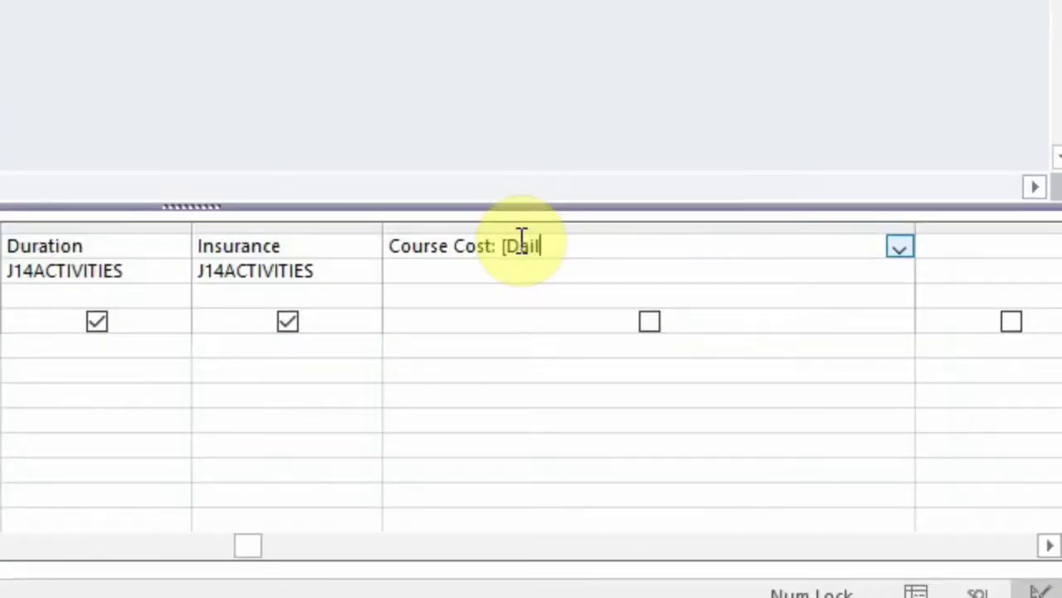
text(ost]*[)
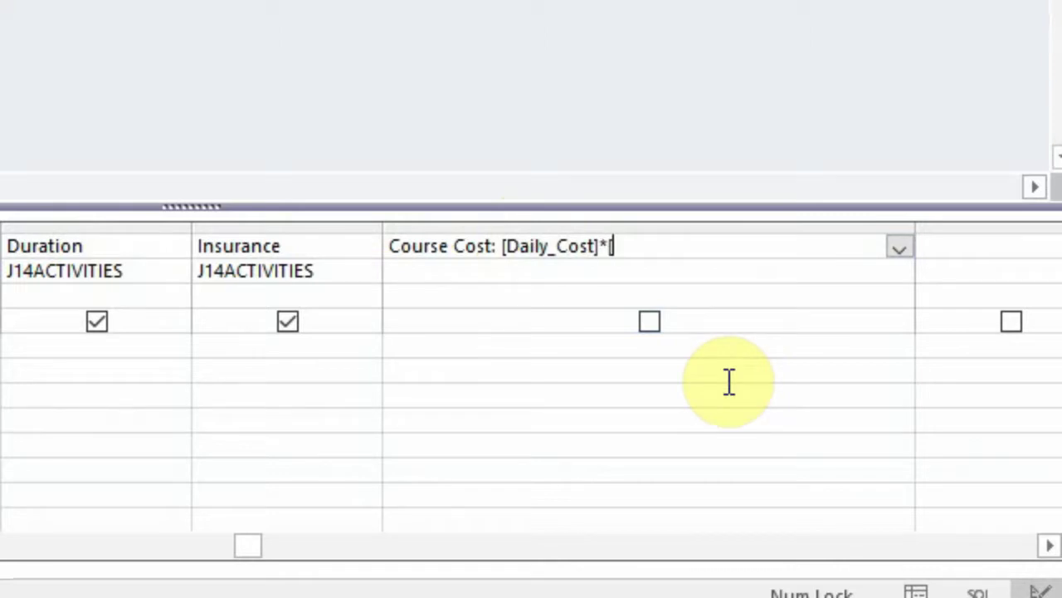
text(Dura)
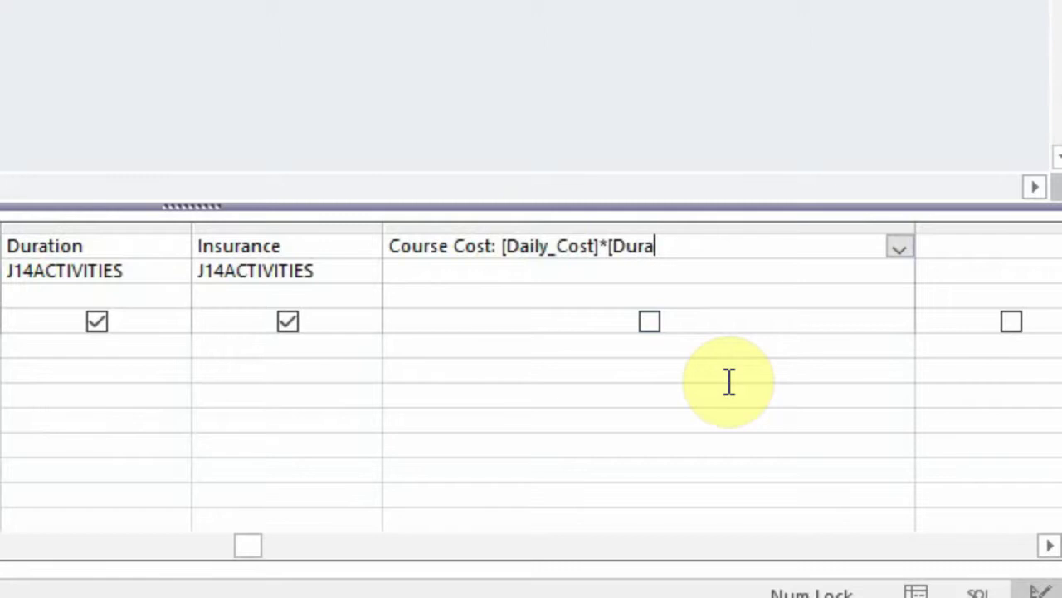
text(tion)+[In)
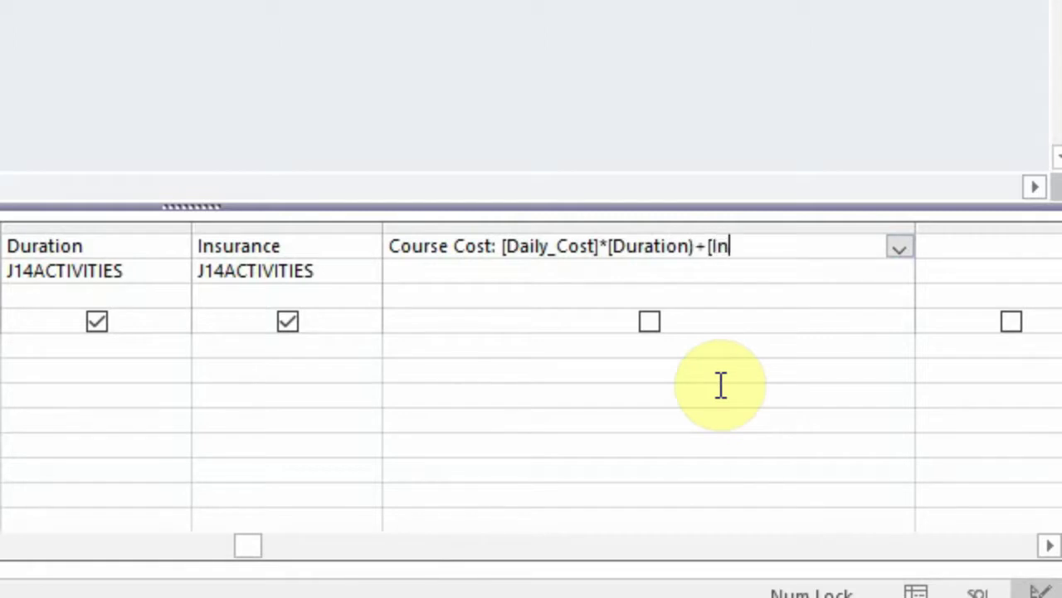
text(rance)
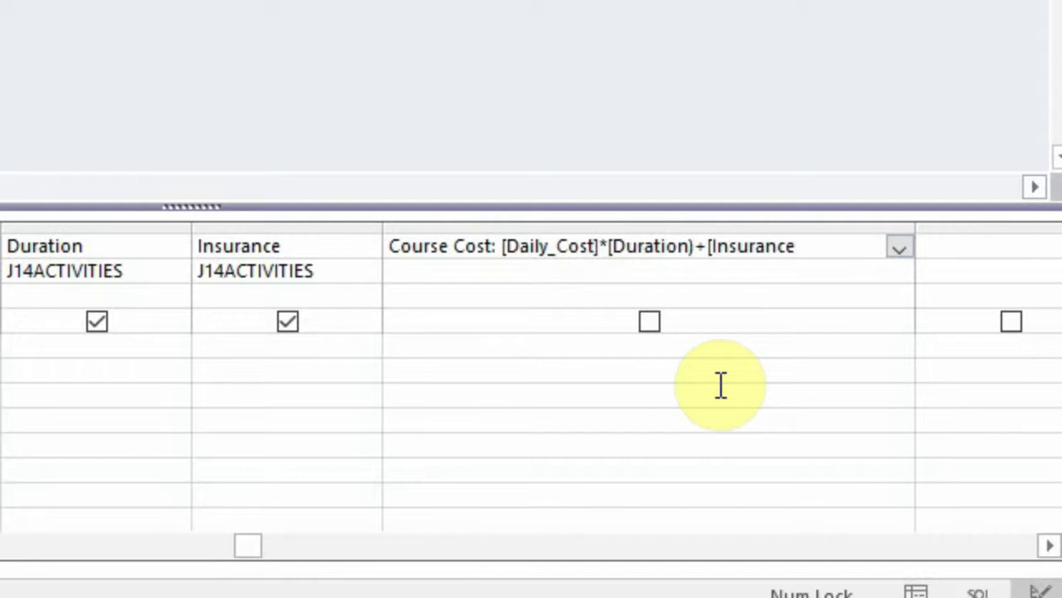
- Enclose the multiplication in parentheses so the field reads Course Cost: ([Daily_Cost]*[Duration])+[Insurance]
click(502, 241)
text(()
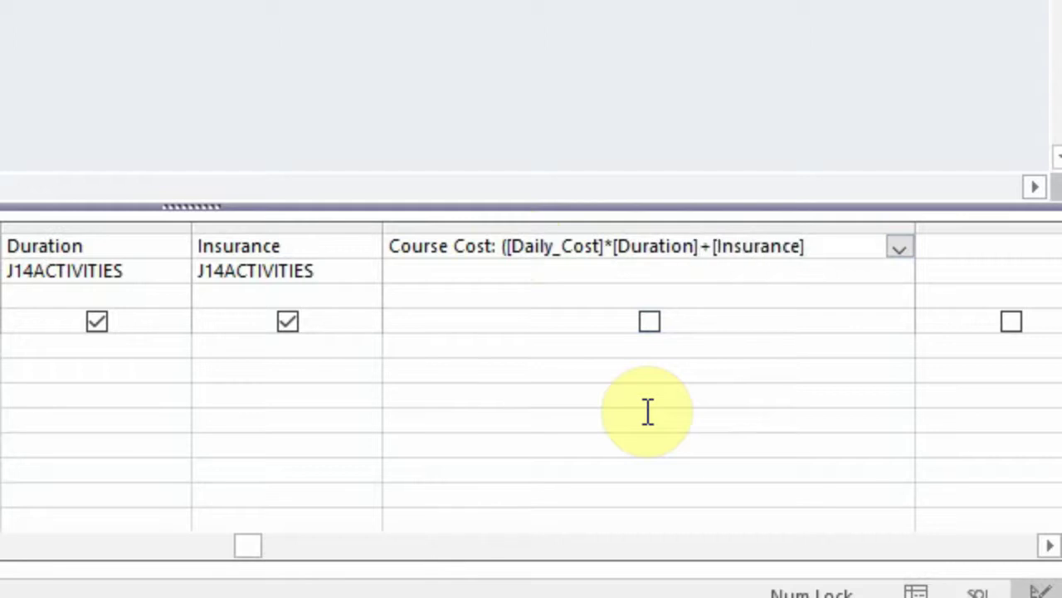
text())
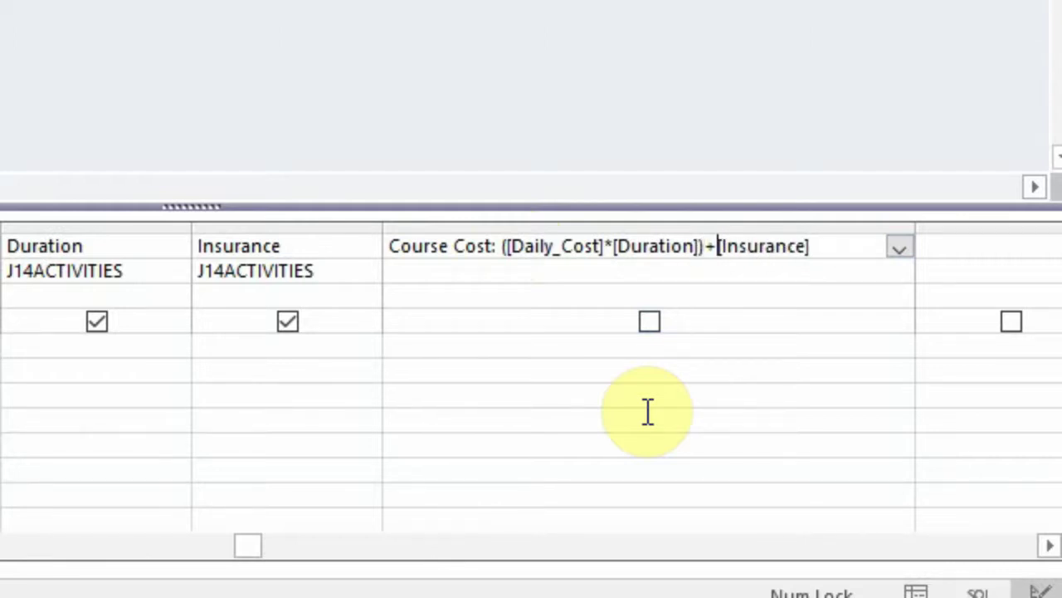
key(Tab)
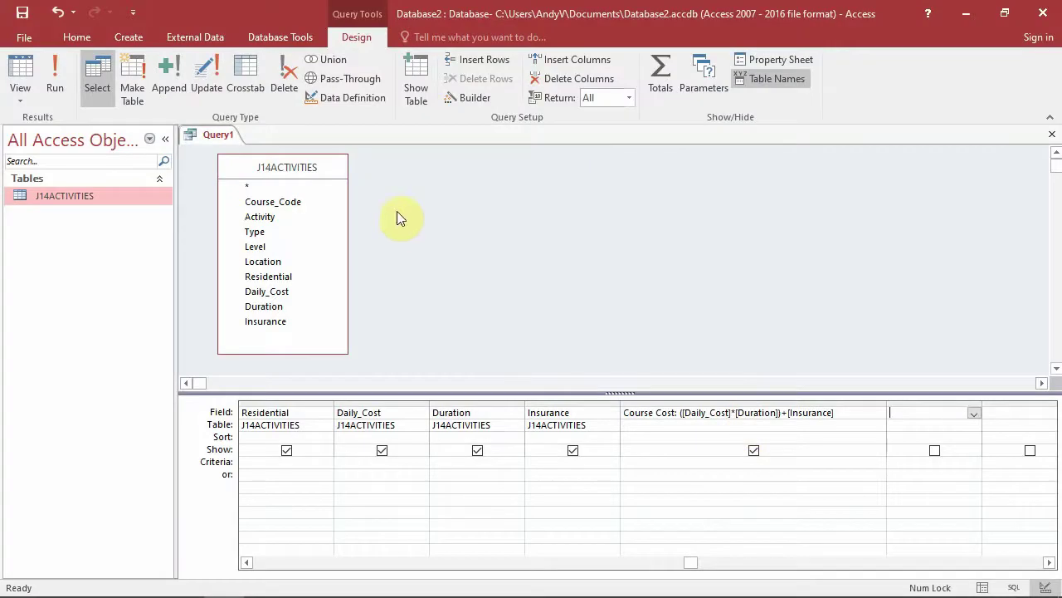
- Run the query and check the calculated Course Cost values
click(541, 370)
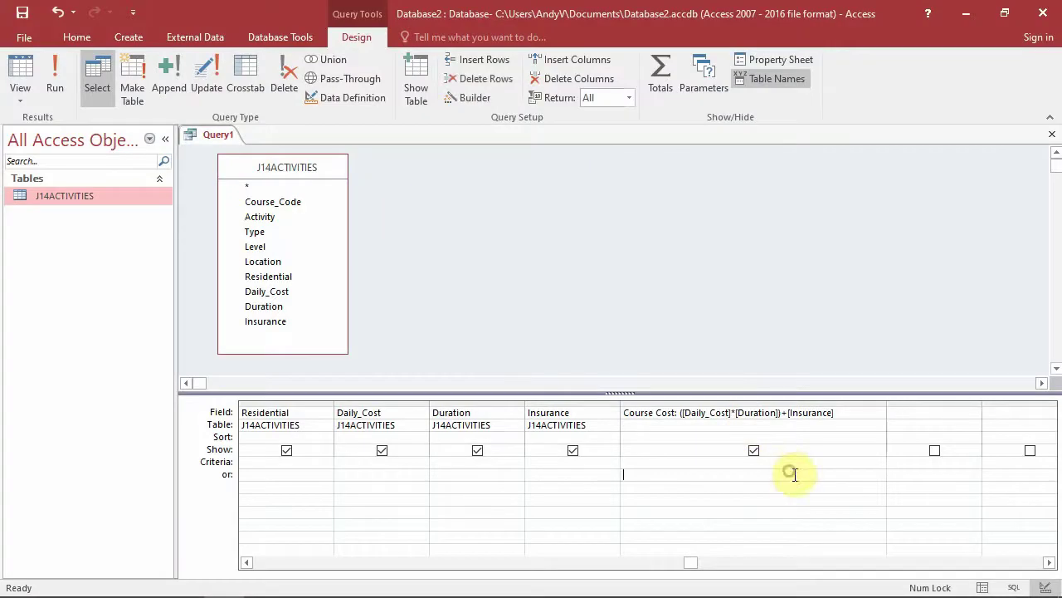
click(761, 404)
click(51, 87)
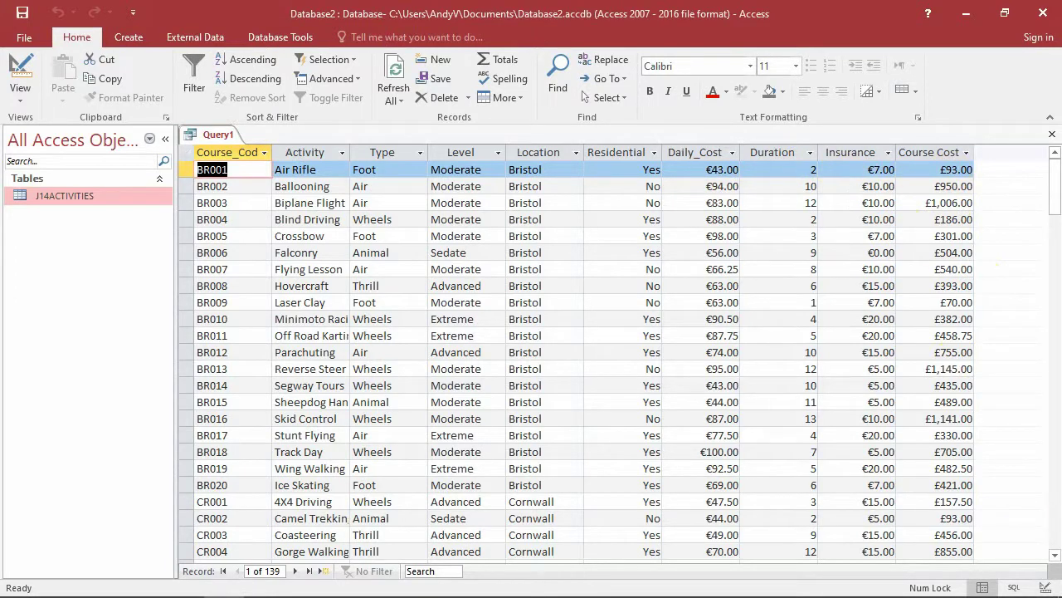
- Set the Course Cost field's format to Euro in Design View and run the query again
click(1044, 586)
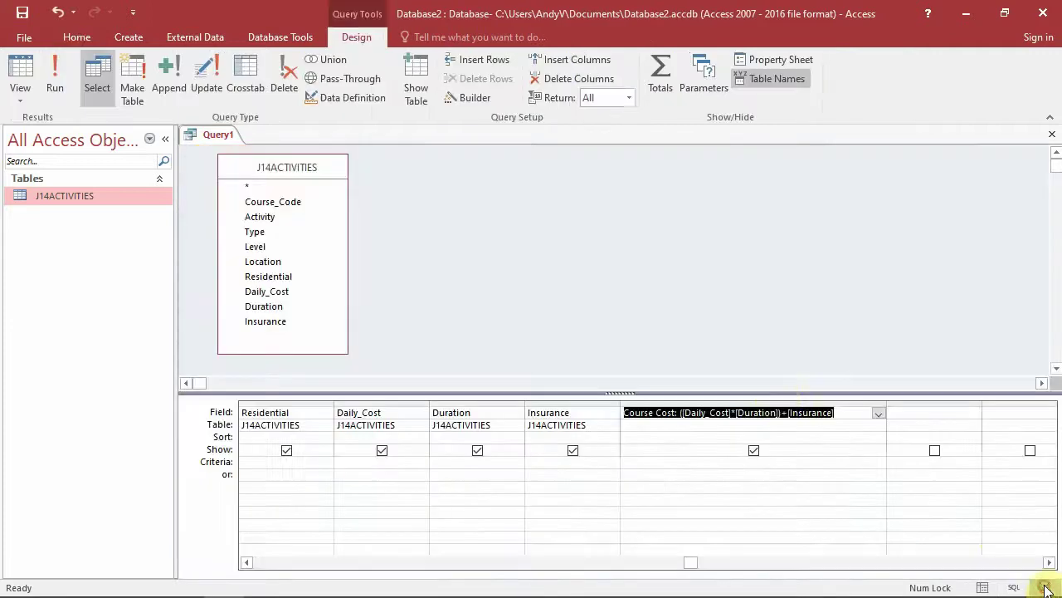
click(762, 54)
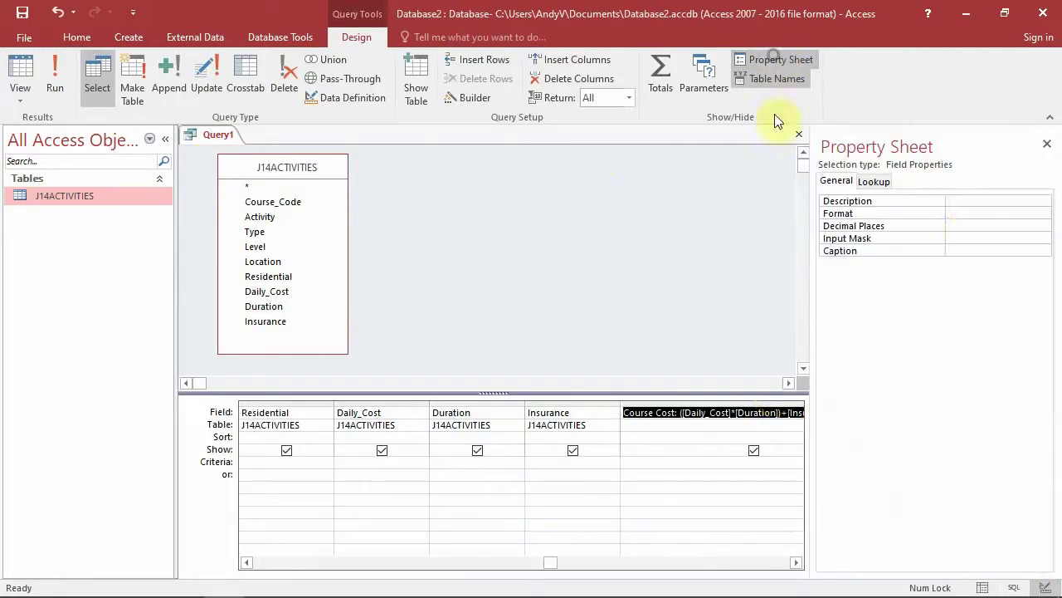
click(966, 211)
click(1043, 214)
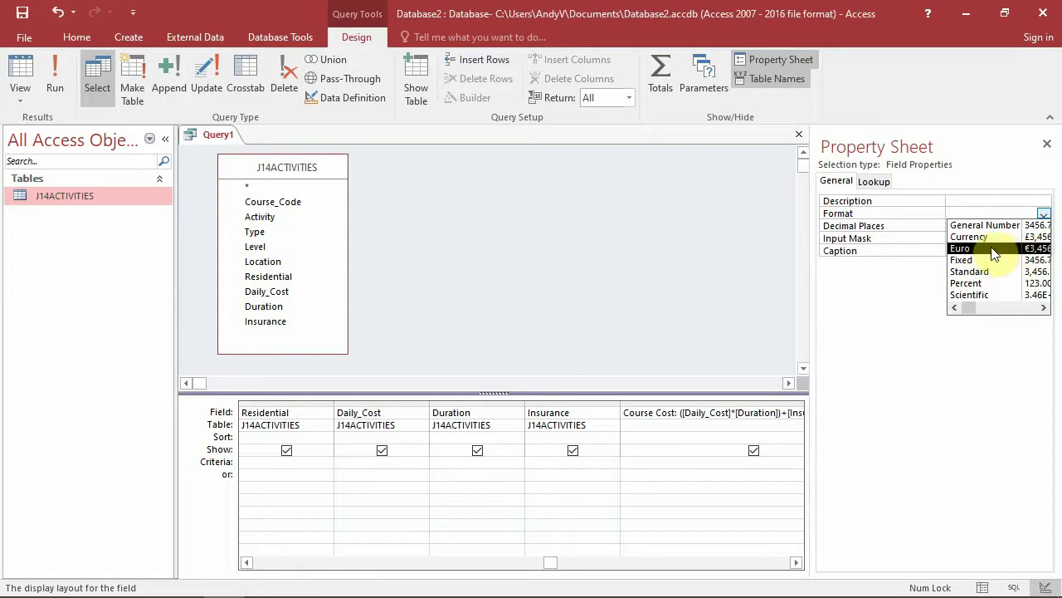
click(1028, 249)
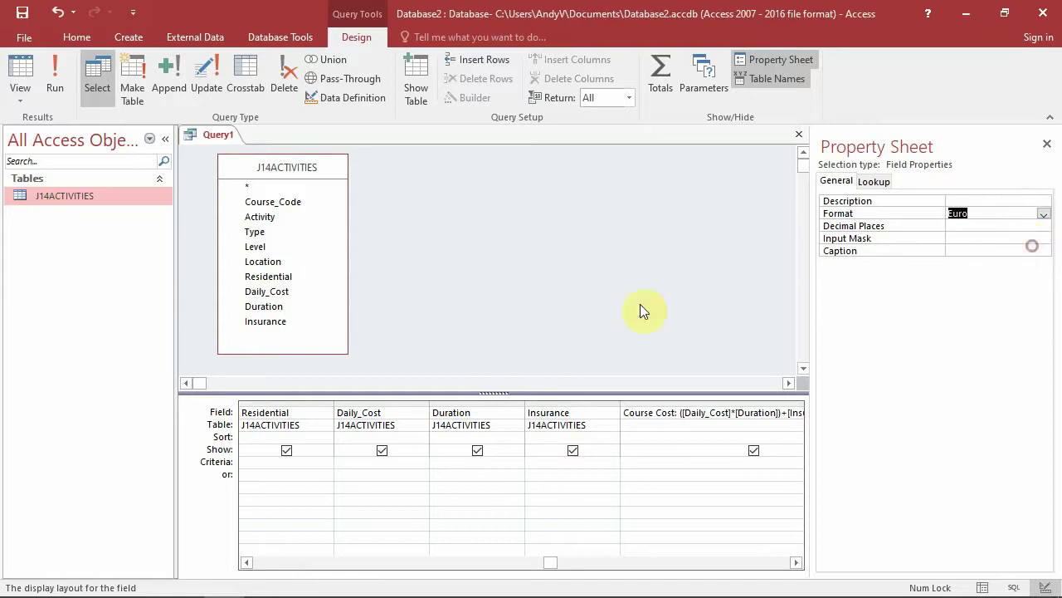
click(65, 81)
click(936, 170)
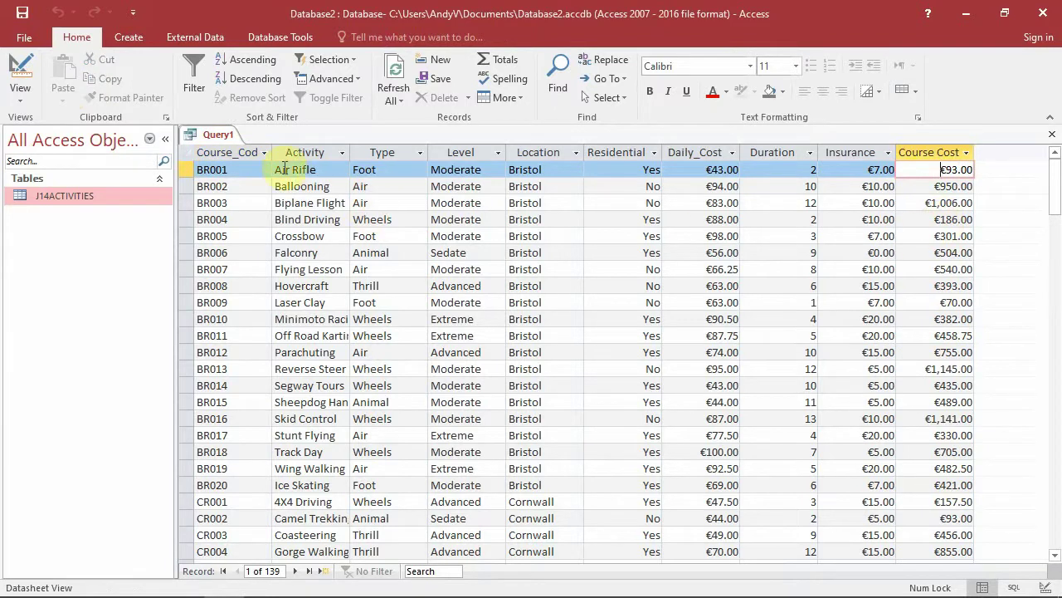
- Switch to the exam paper PDF and highlight question 36's second bullet about displaying Course_Cost as currency
mouse_move(350, 591)
key(alt+Tab)
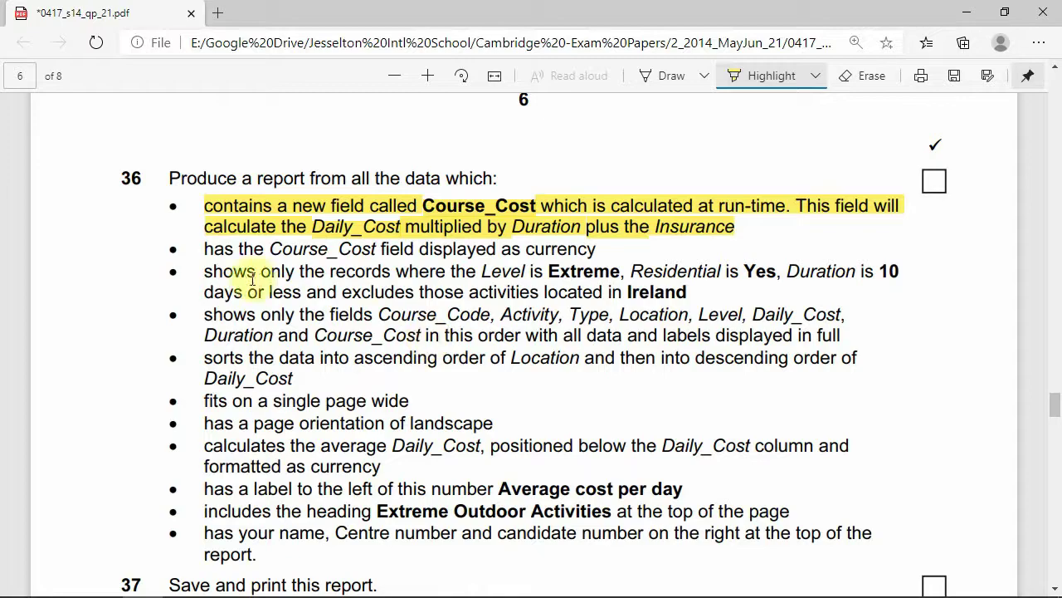
drag(202, 249, 597, 249)
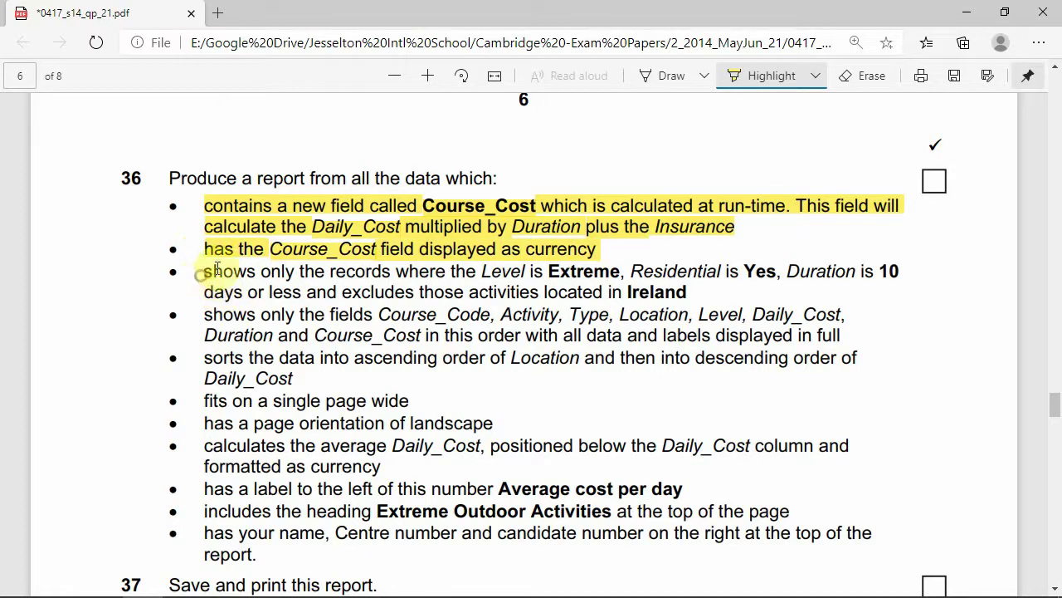
- Highlight question 36's condition that Level is Extreme, then switch to Access and browse the query's records
mouse_move(208, 272)
mouse_down()
mouse_move(622, 278)
mouse_move(612, 283)
mouse_up()
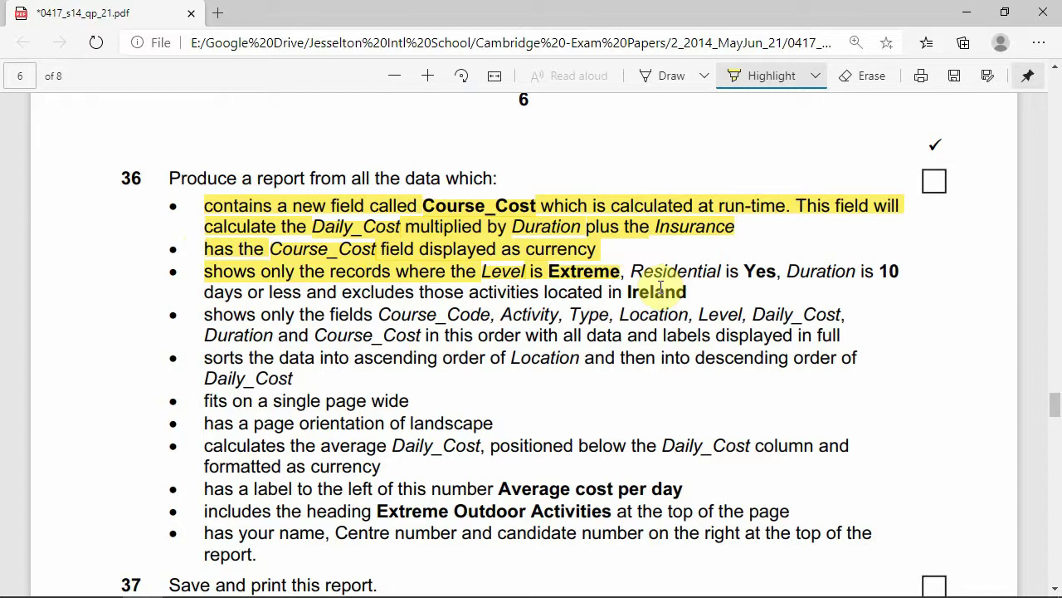
key(alt+Tab)
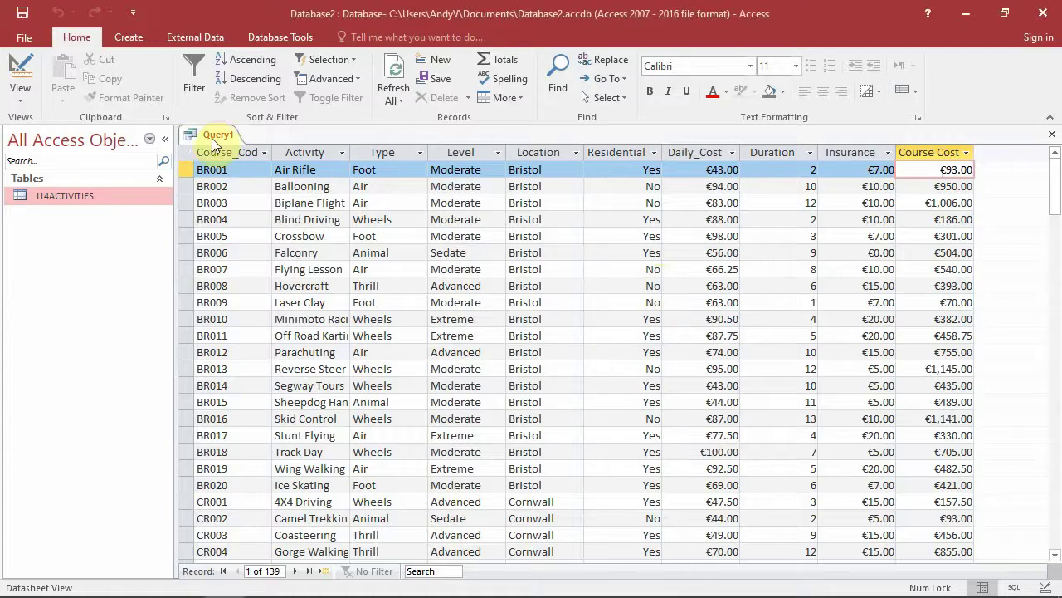
click(1044, 585)
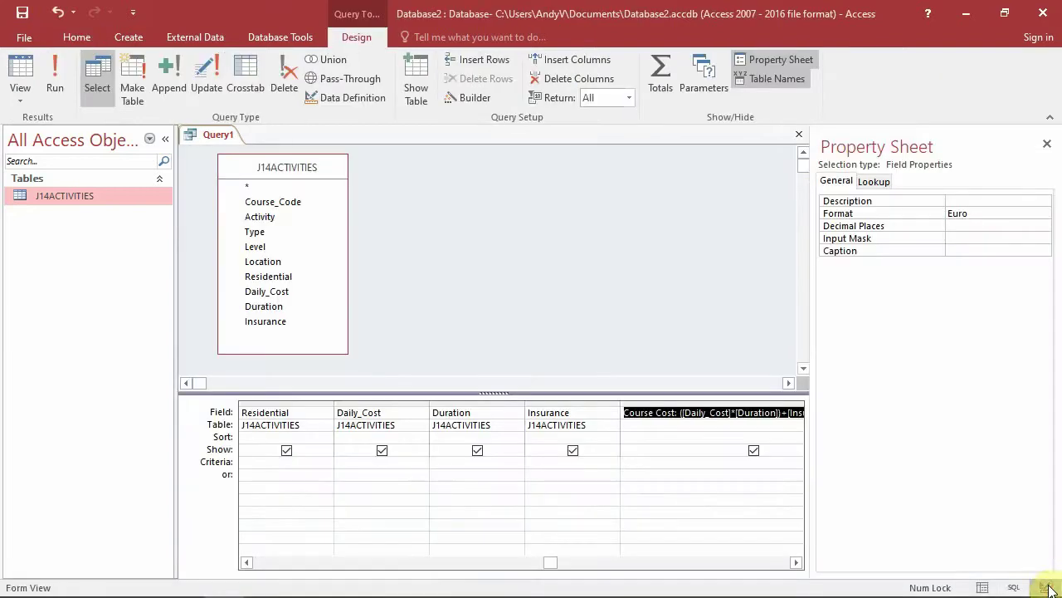
click(980, 587)
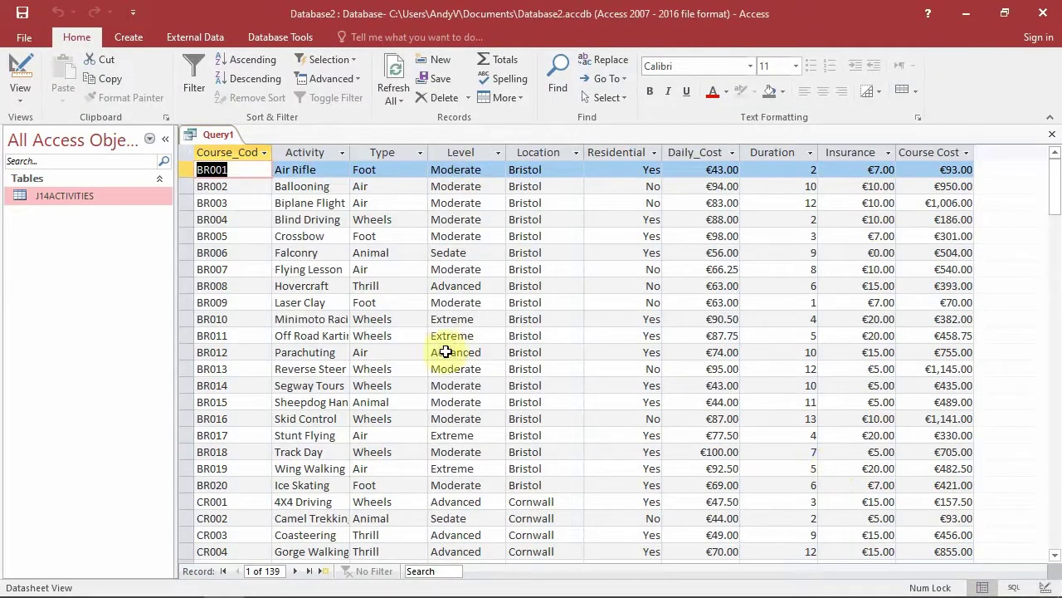
scroll(453, 361, down, 4)
scroll(1037, 506, up, 4)
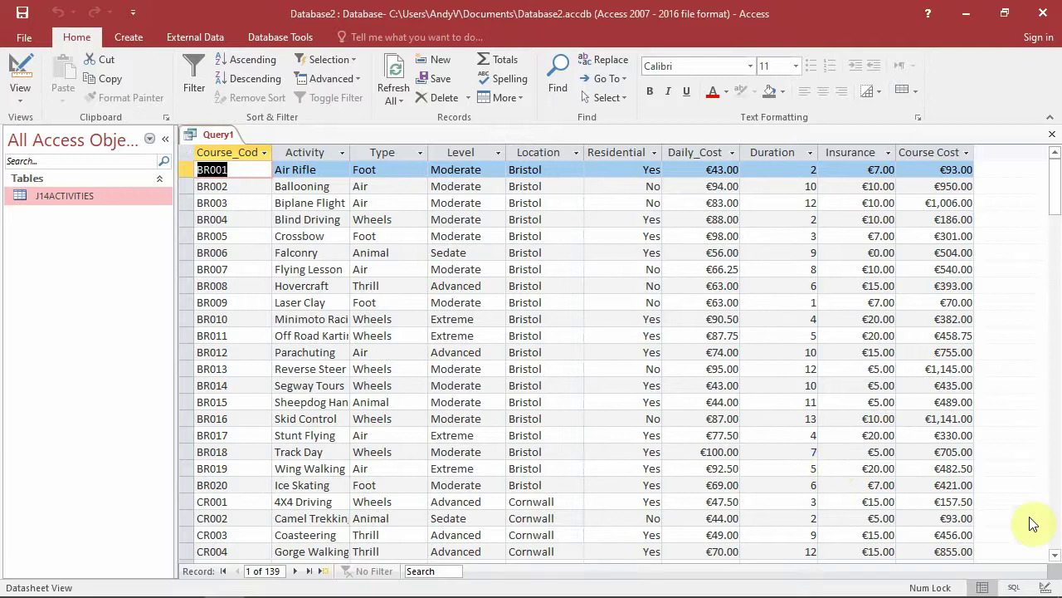
- Set the Level field's criteria to Extreme in the query's Design View
click(1044, 585)
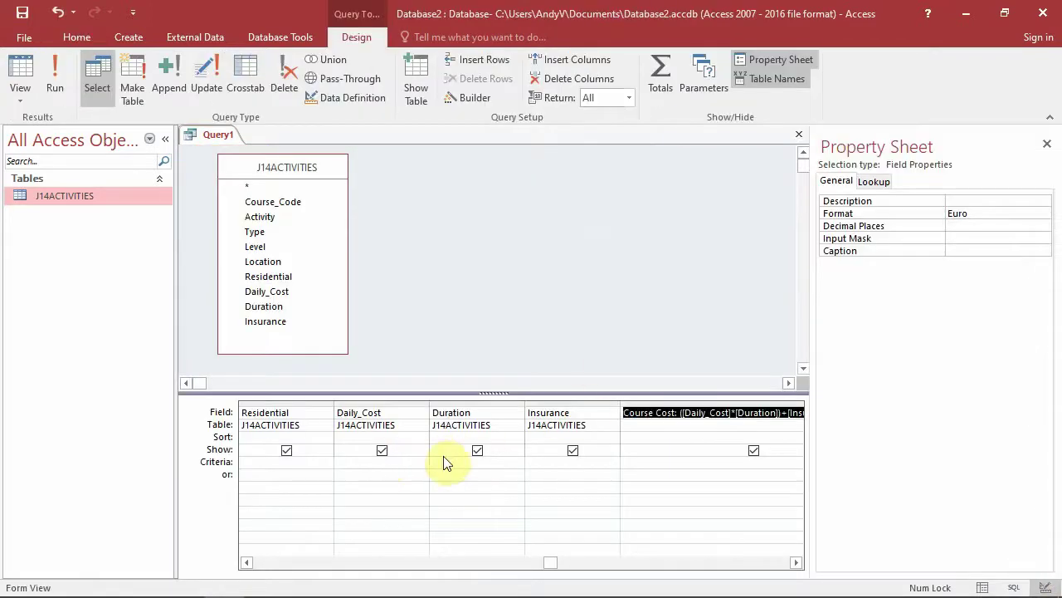
click(414, 565)
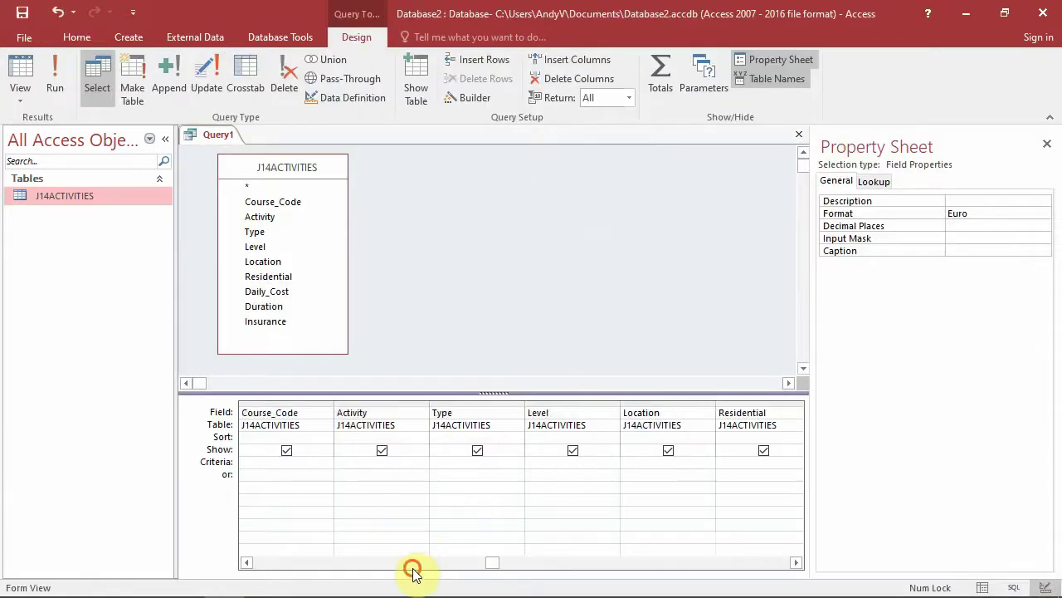
click(568, 461)
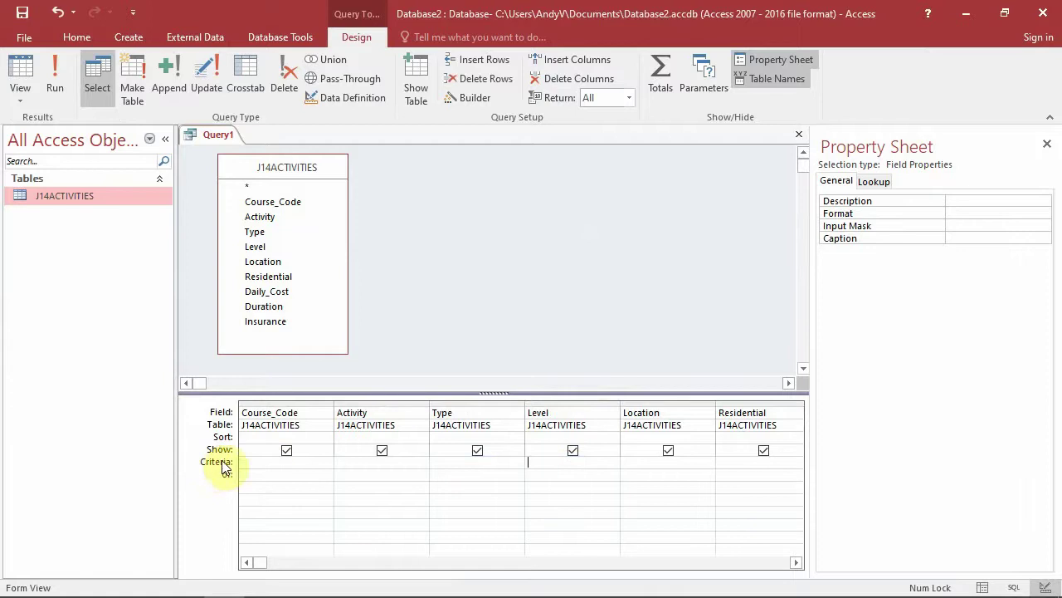
click(547, 465)
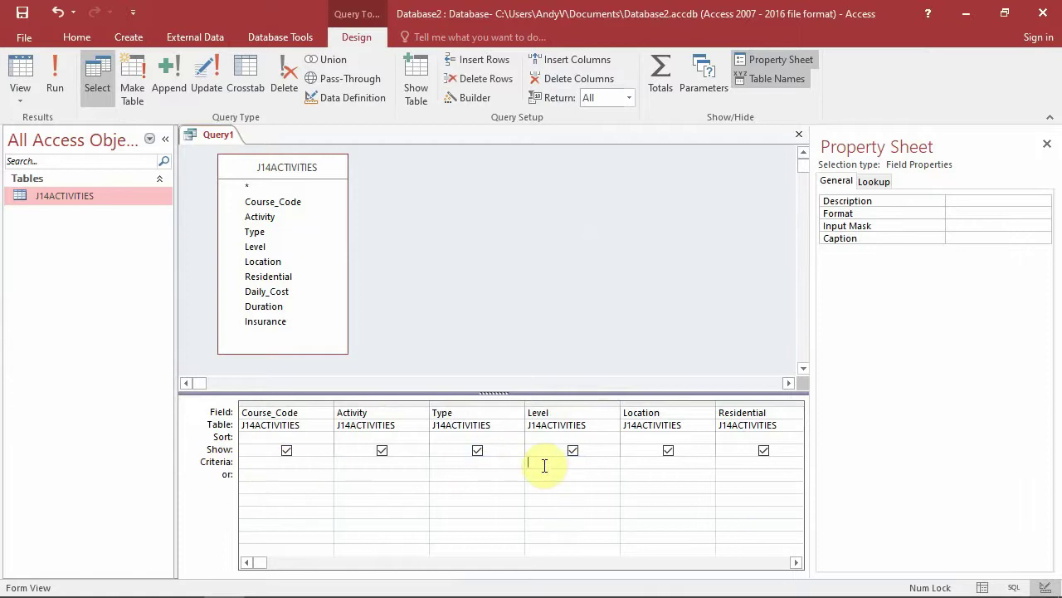
text(Extreme)
key(Tab)
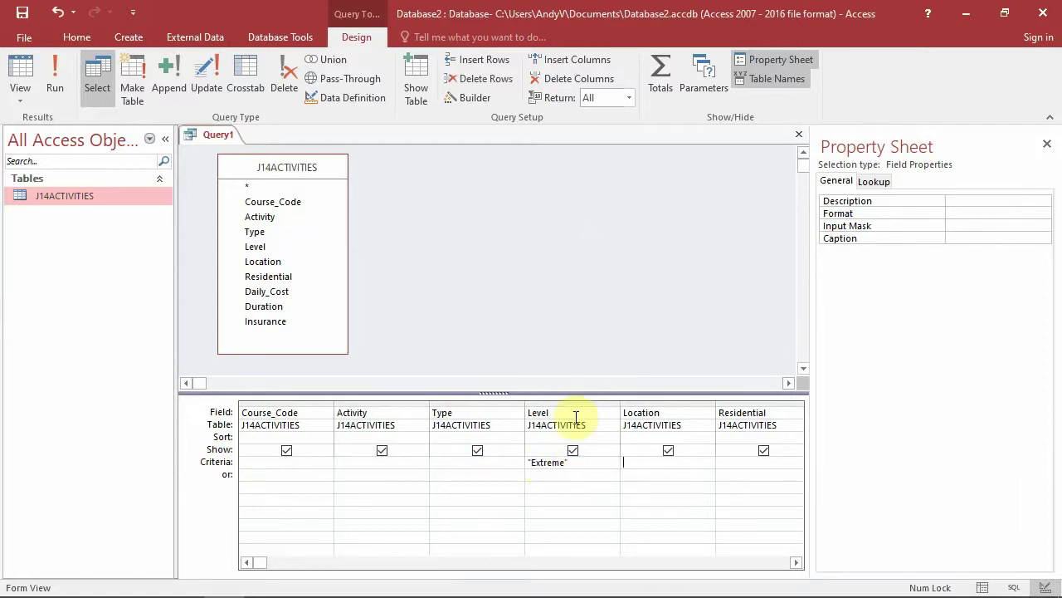
- Run the query and look through the Level values of all returned records
click(58, 79)
scroll(478, 200, down, 4)
scroll(477, 216, down, 5)
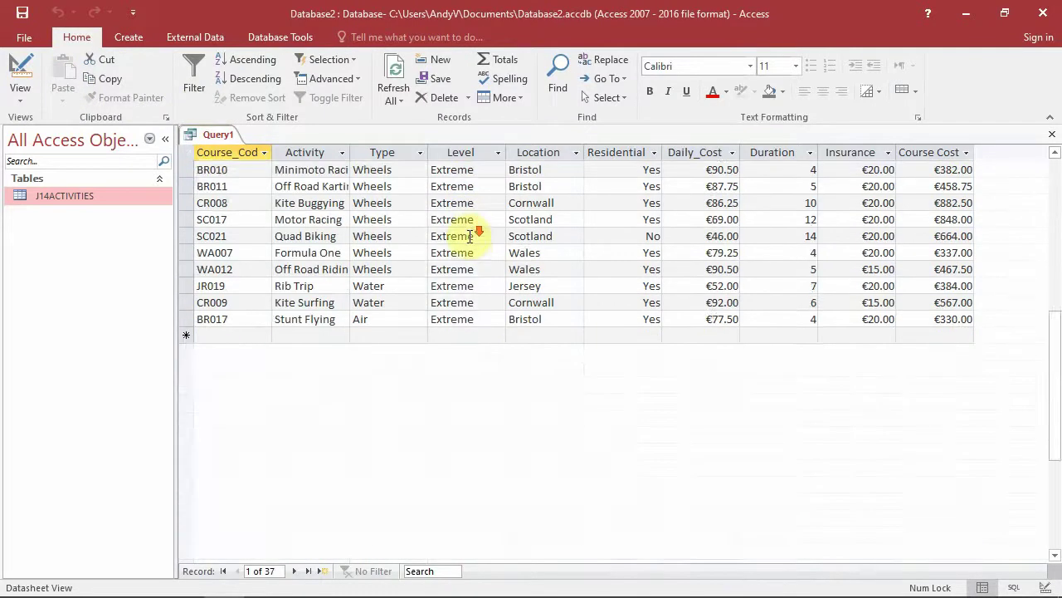
scroll(470, 236, up, 9)
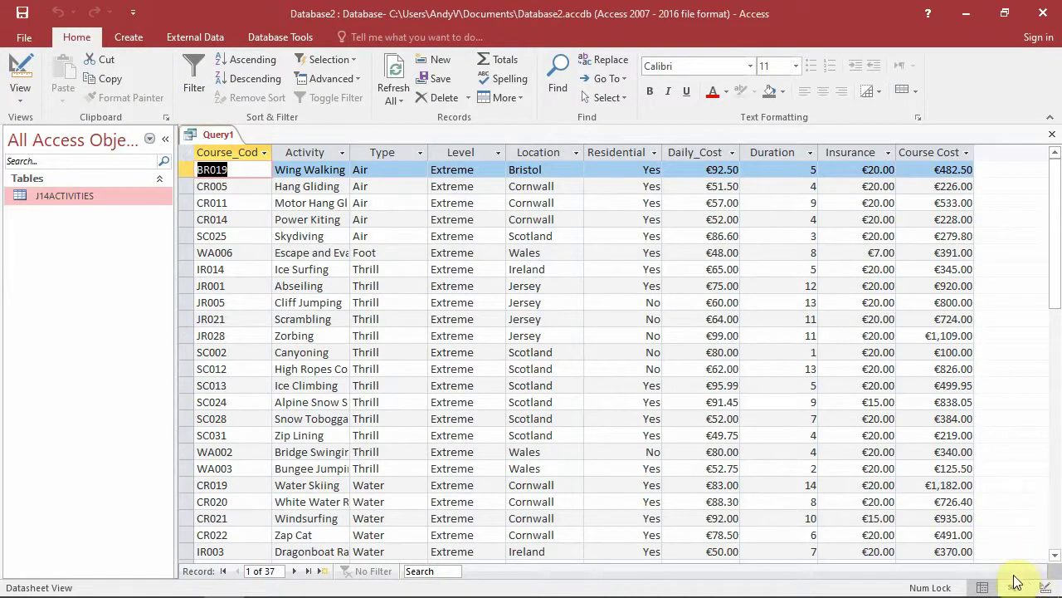
- Switch to the exam paper PDF, highlight question 36's Residential is Yes condition, and return to Access
key(alt+Tab)
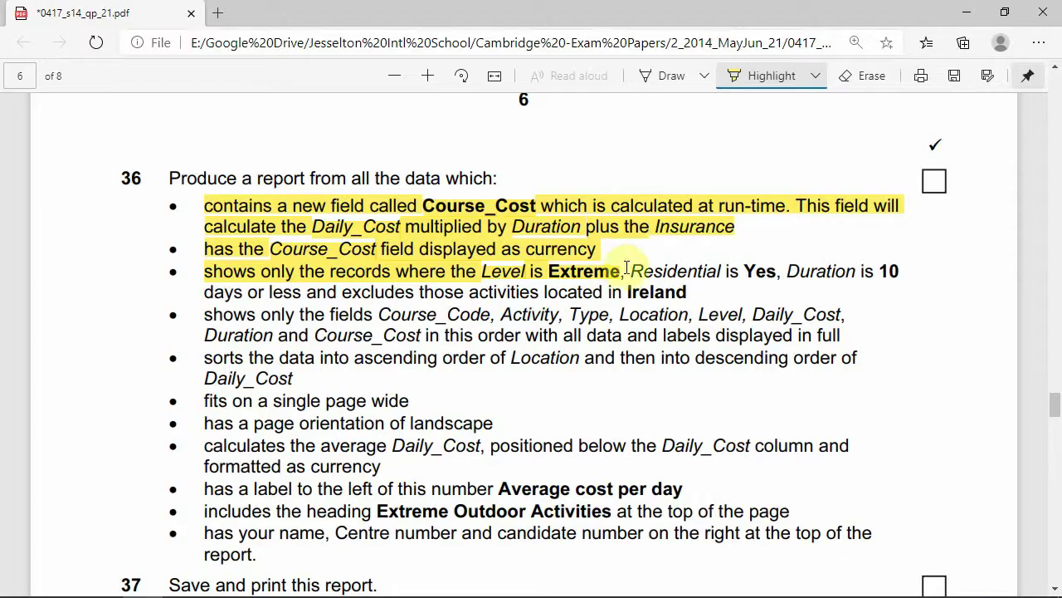
drag(682, 277, 771, 273)
key(alt+Tab)
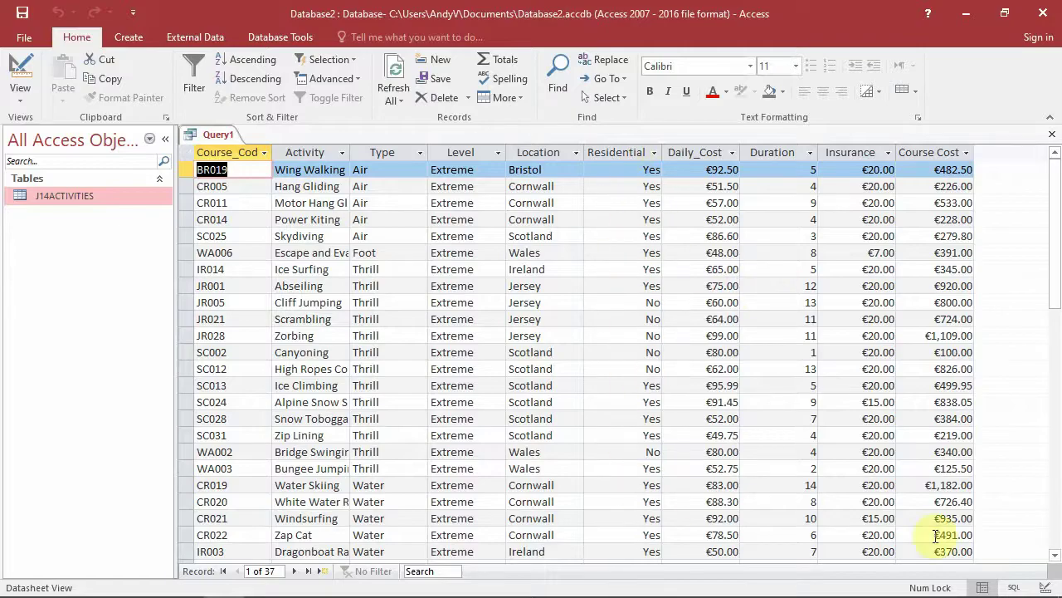
- Set the Residential field's criteria to Yes in Design View and run the query
click(1043, 587)
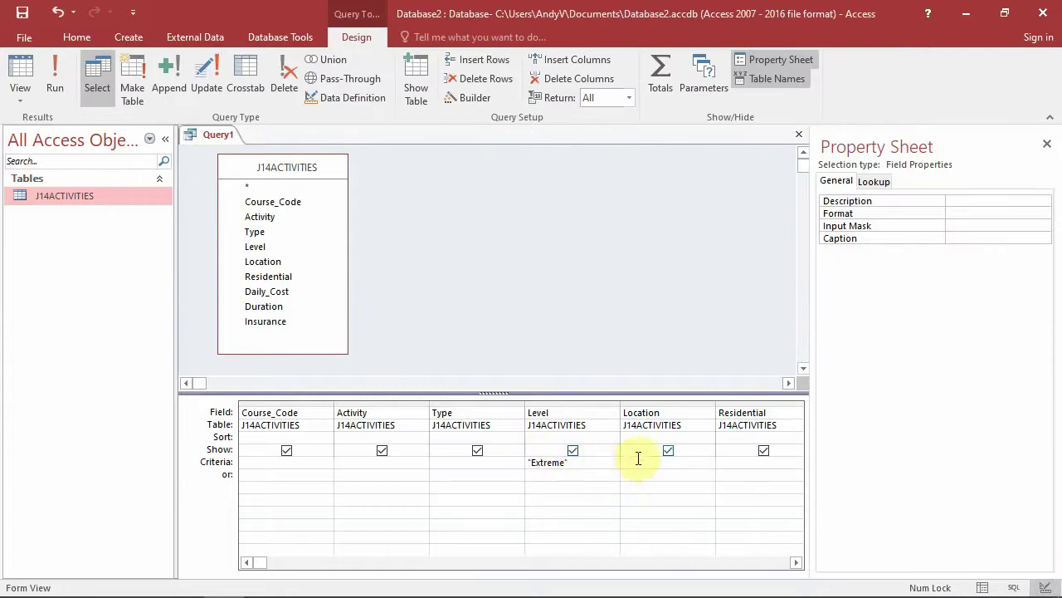
click(747, 463)
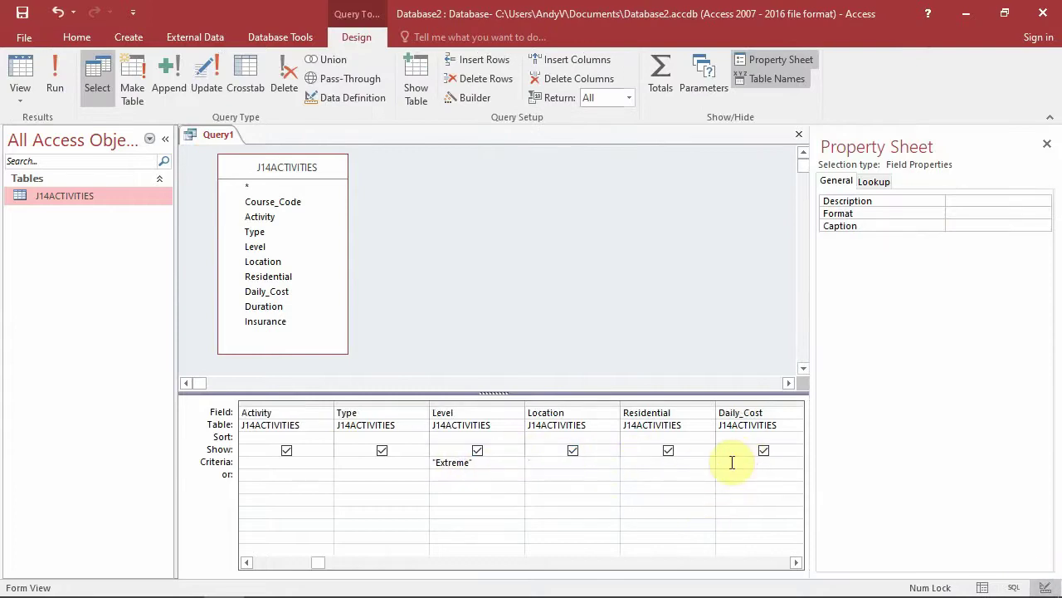
text(Yea)
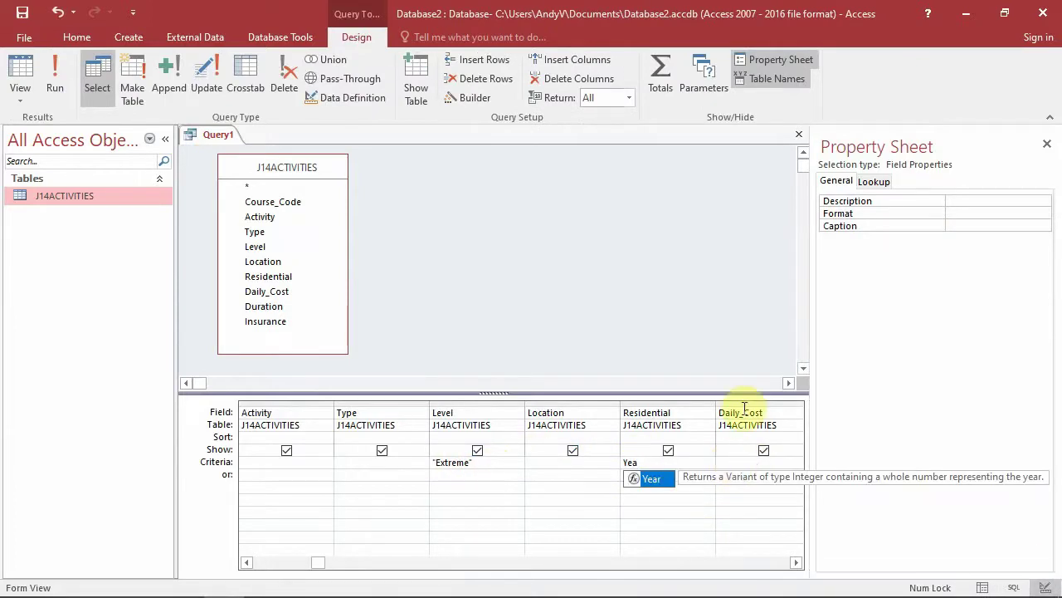
key(BackSpace)
text(s)
click(496, 507)
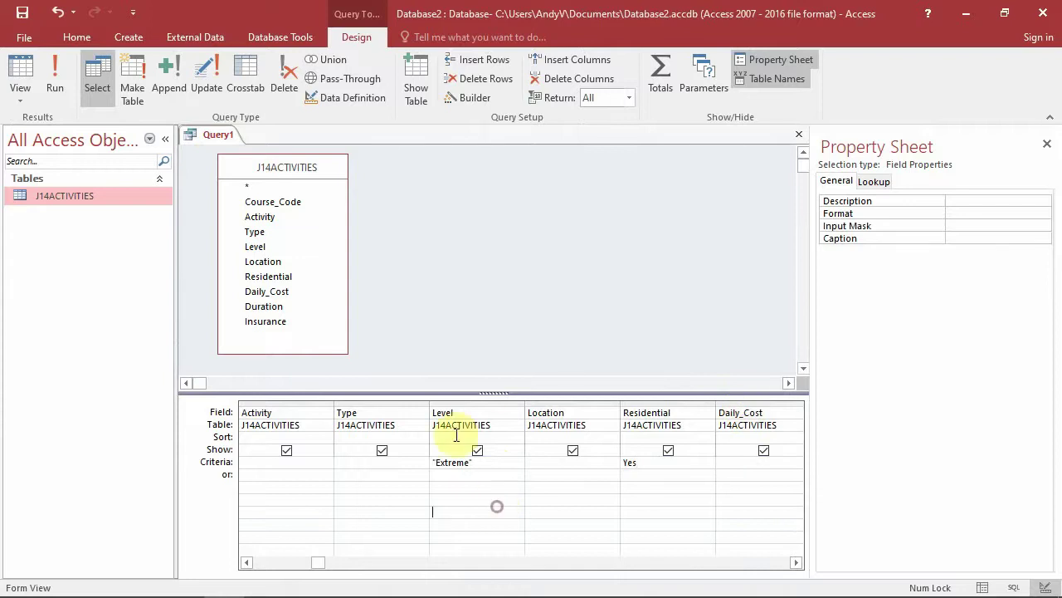
click(55, 79)
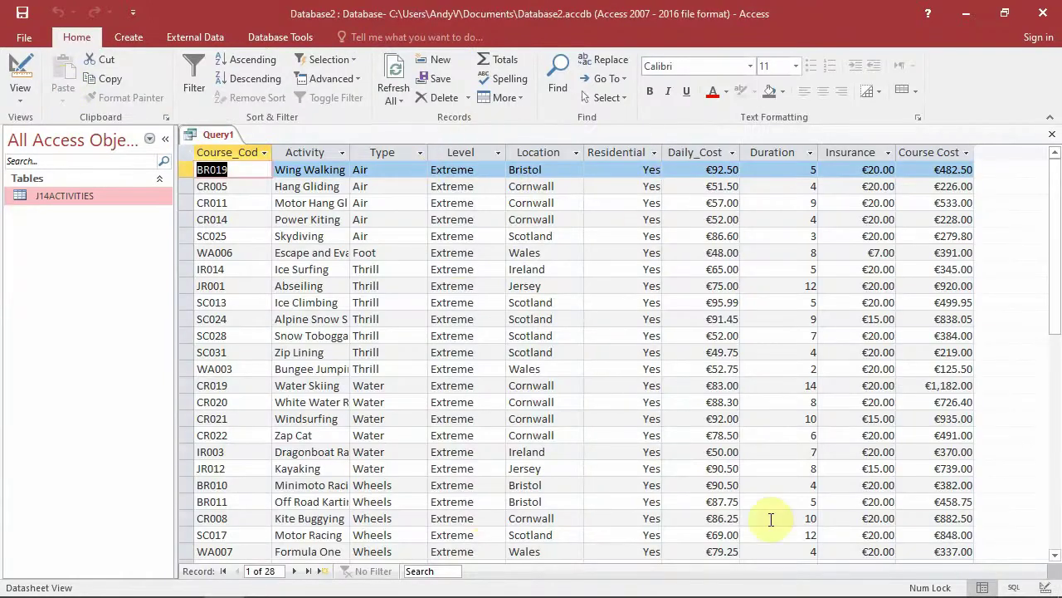
- Switch to the exam paper PDF, highlight the Duration is 10 days or less condition, and return to Access
key(alt+Tab)
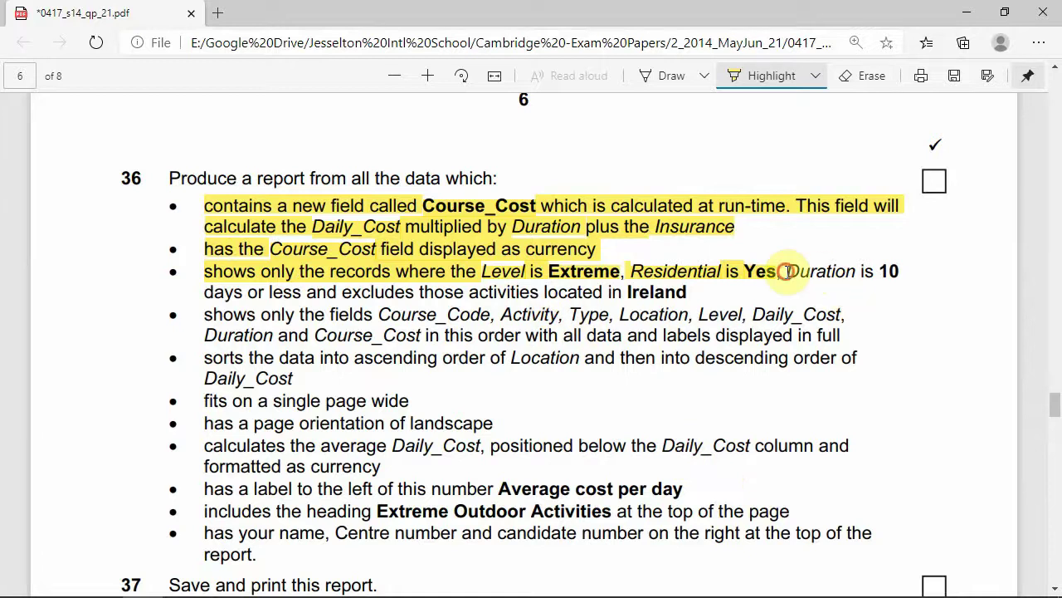
drag(786, 271, 300, 291)
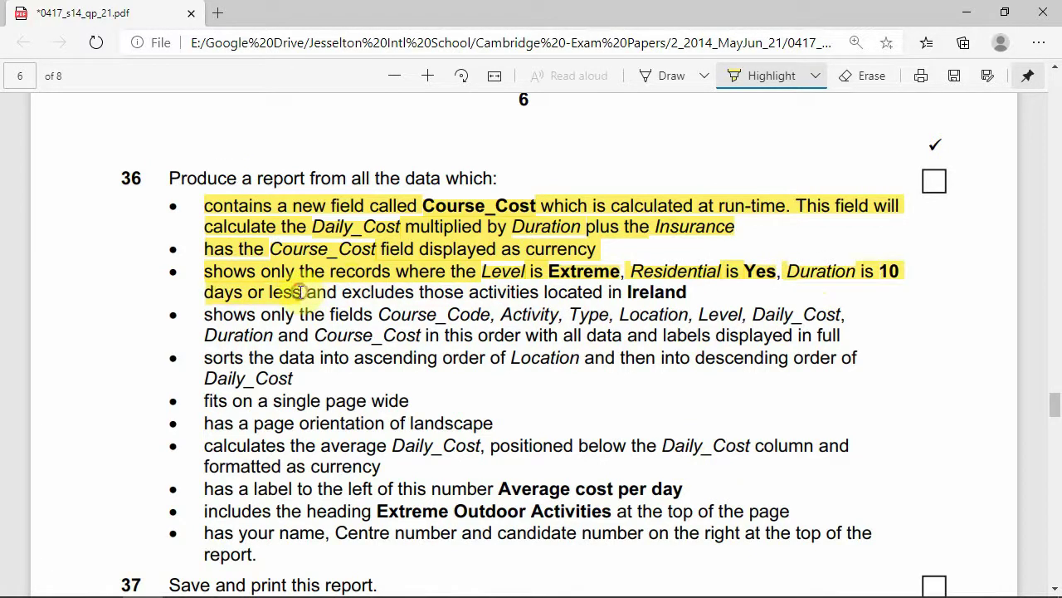
key(alt+Tab)
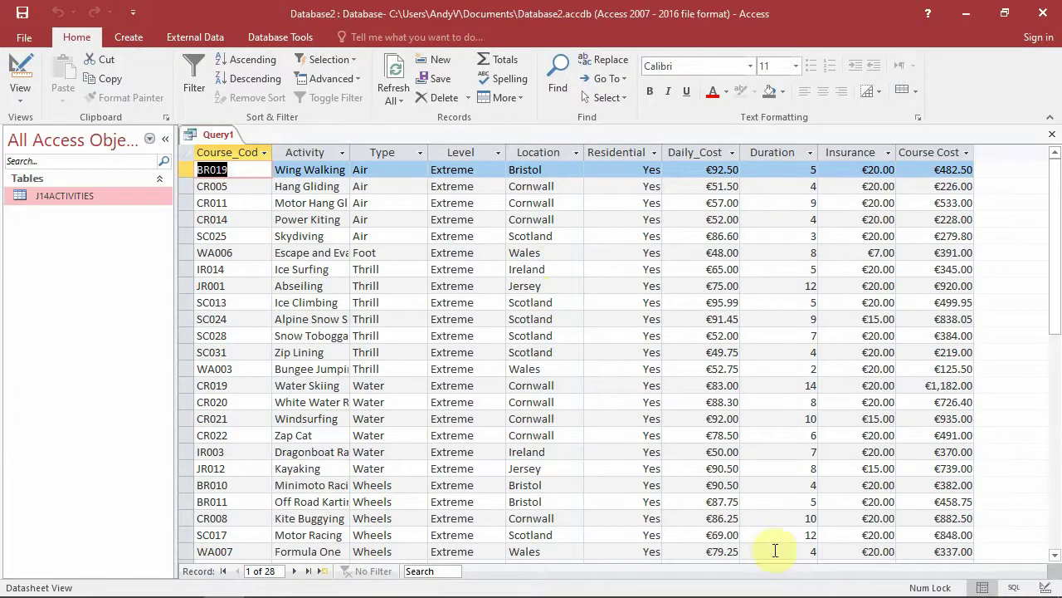
- Close the Property Sheet in Design View and set the Duration field's criteria to <=10
click(1043, 587)
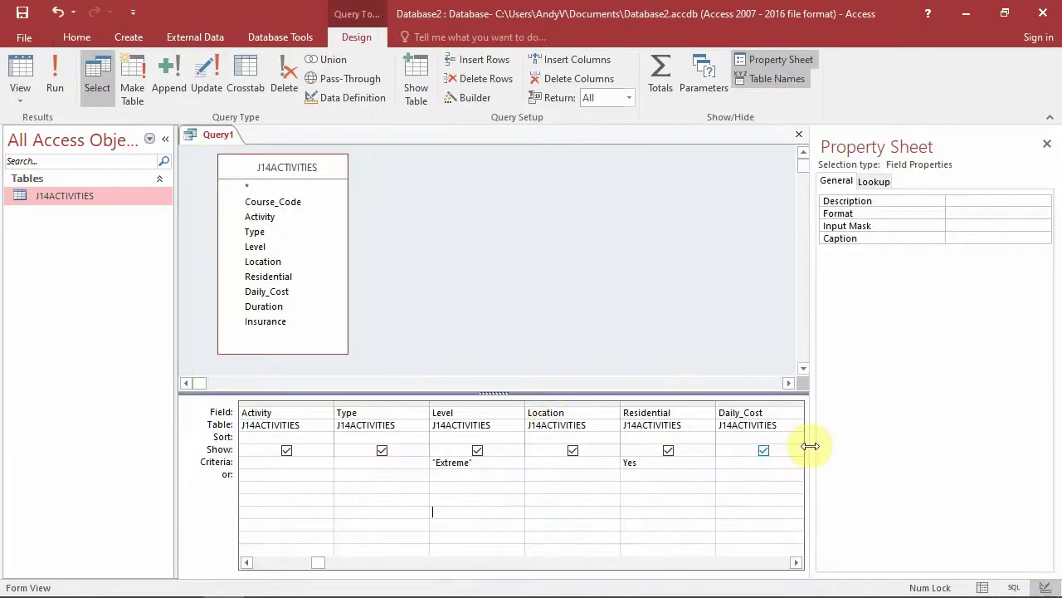
click(1047, 144)
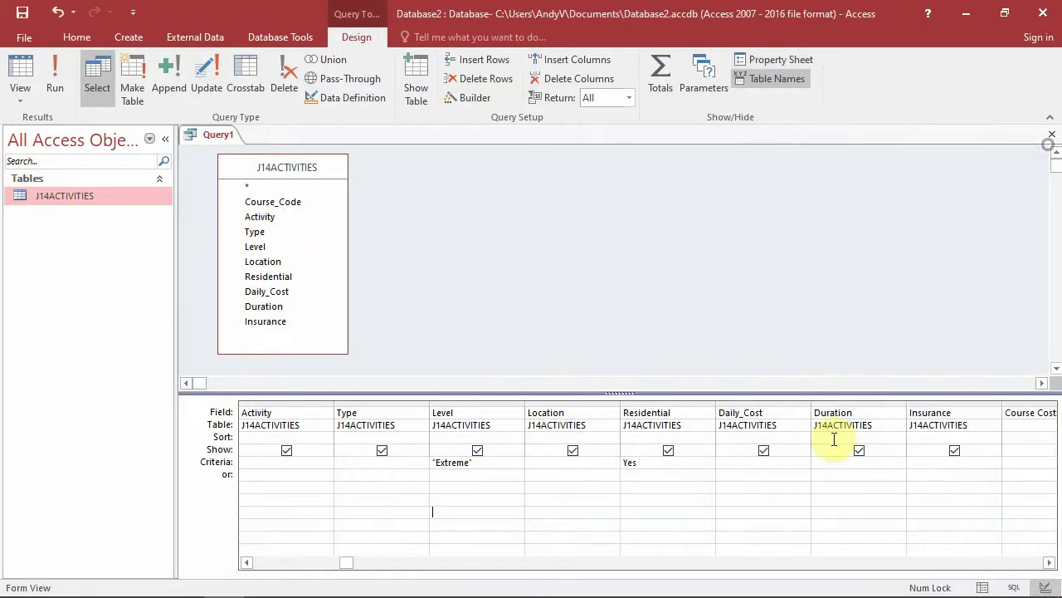
click(886, 463)
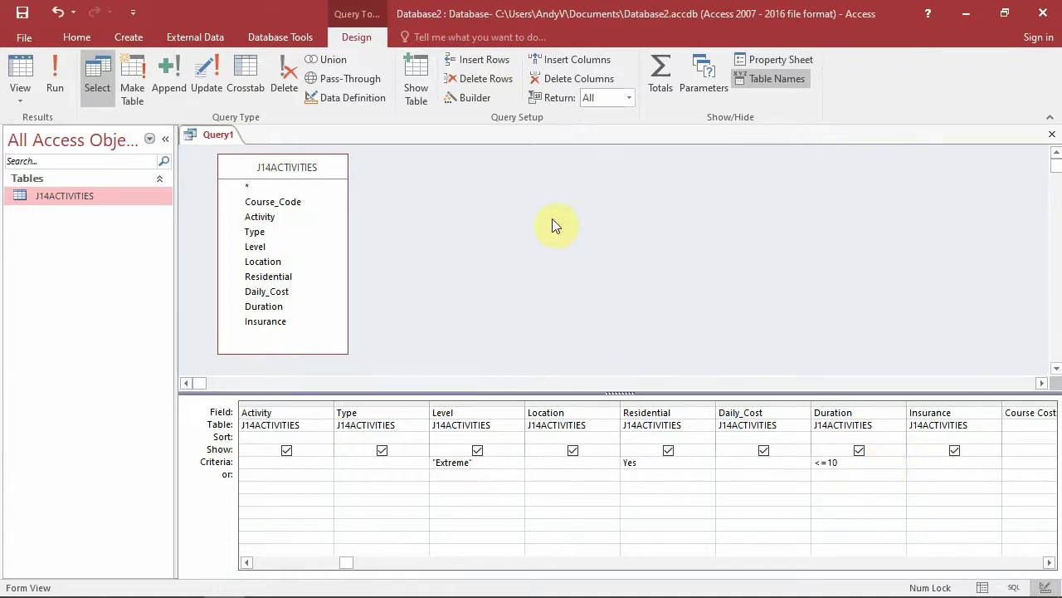
- Run the query and check the Duration values of the returned records
click(63, 66)
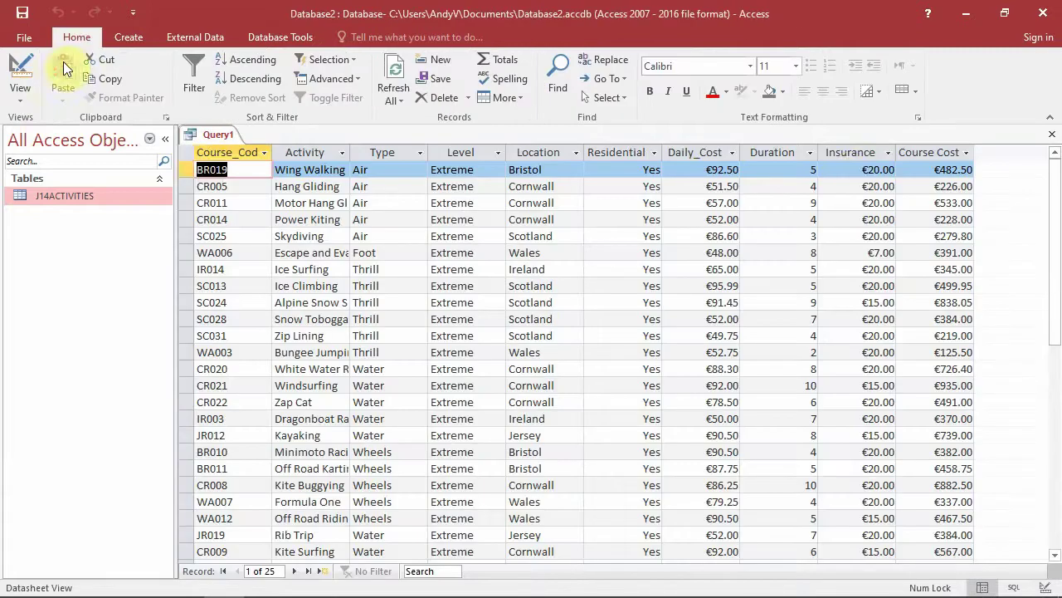
scroll(775, 237, down, 3)
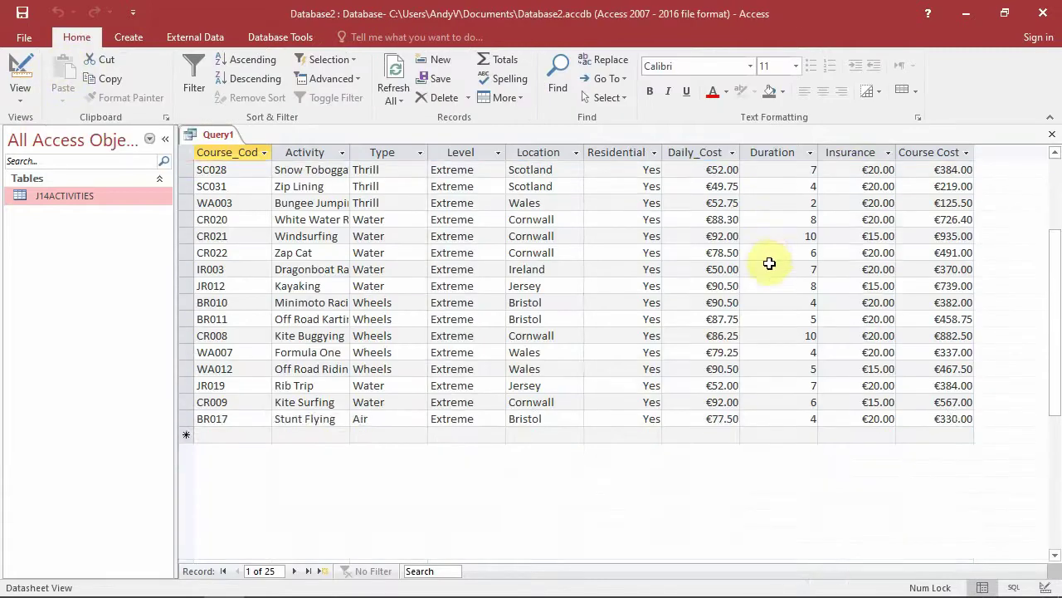
scroll(771, 263, up, 3)
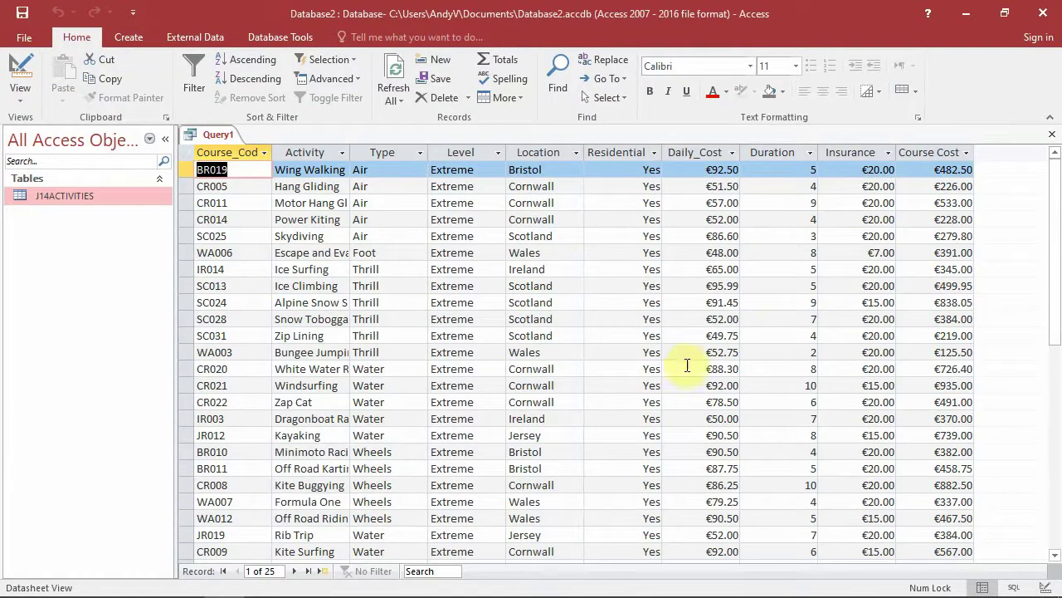
- Switch to the exam paper PDF, highlight the condition excluding activities located in Ireland, and return to Access
key(alt+Tab)
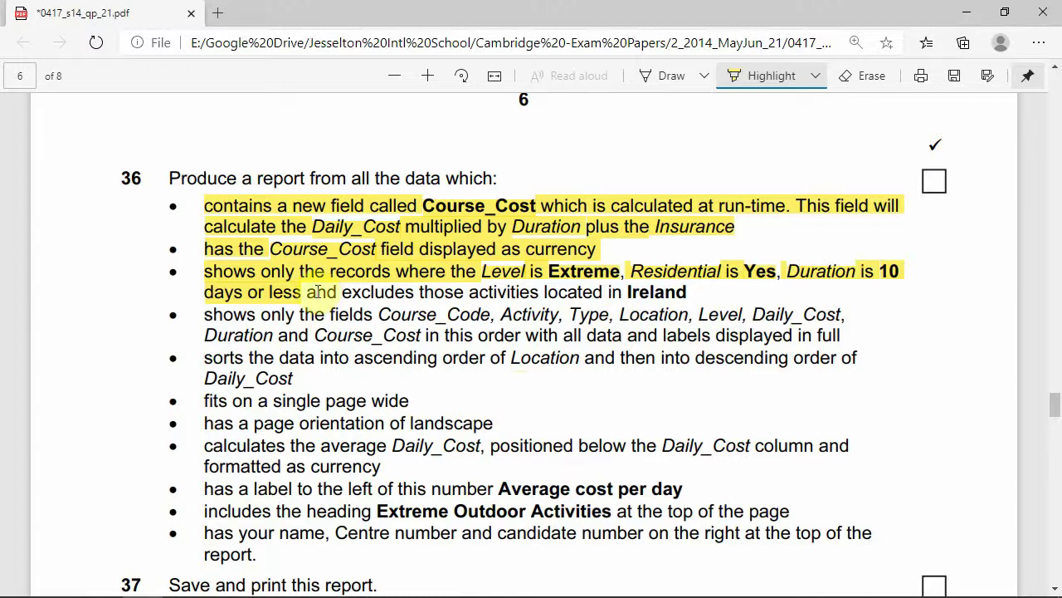
drag(309, 292, 685, 291)
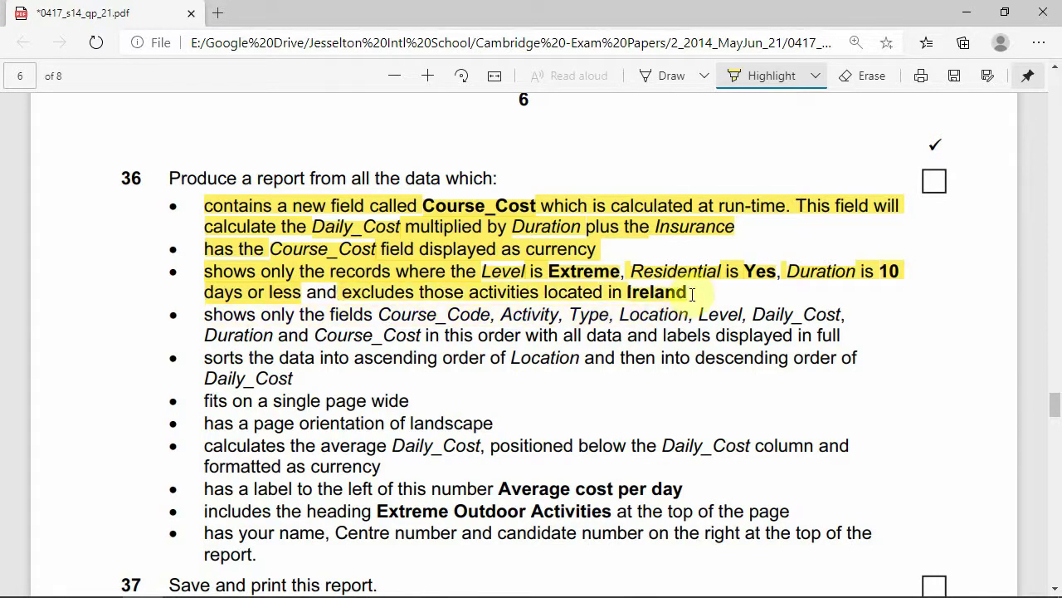
key(alt+Tab)
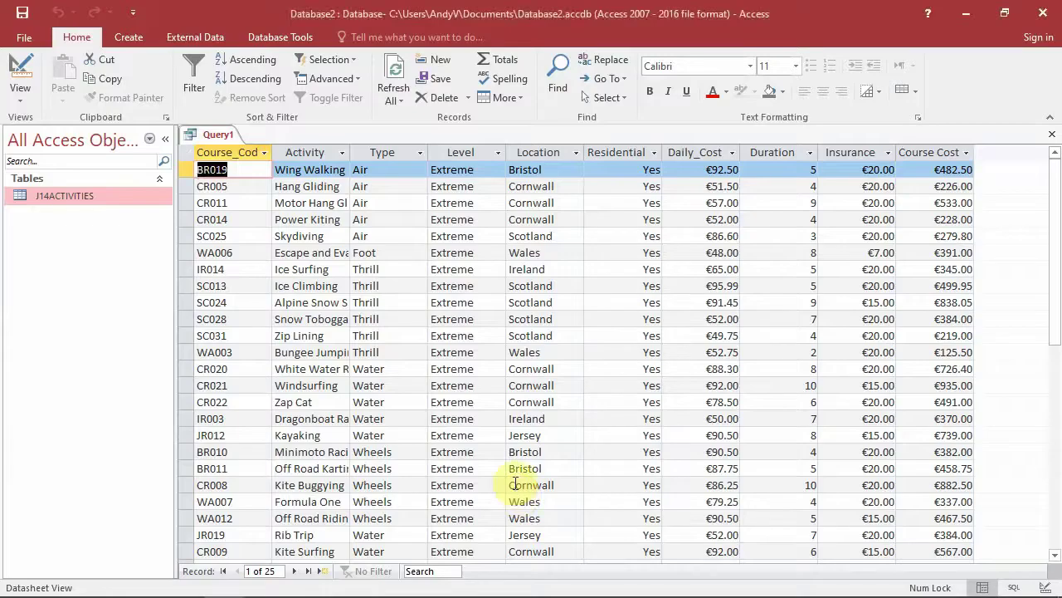
- Set the Location field's criteria to not Ireland in the query's Design View
click(1041, 586)
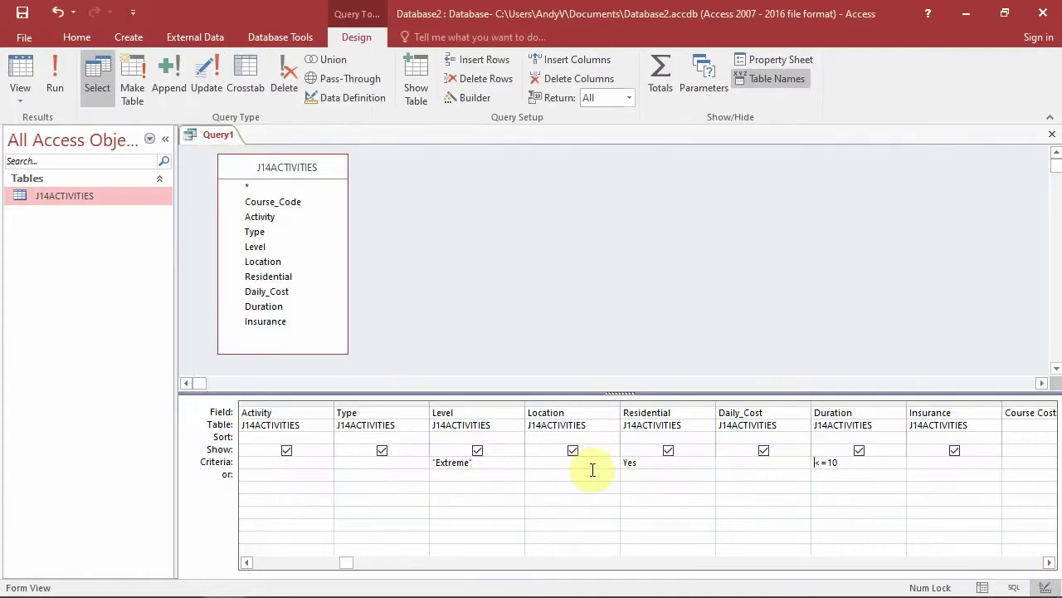
click(560, 462)
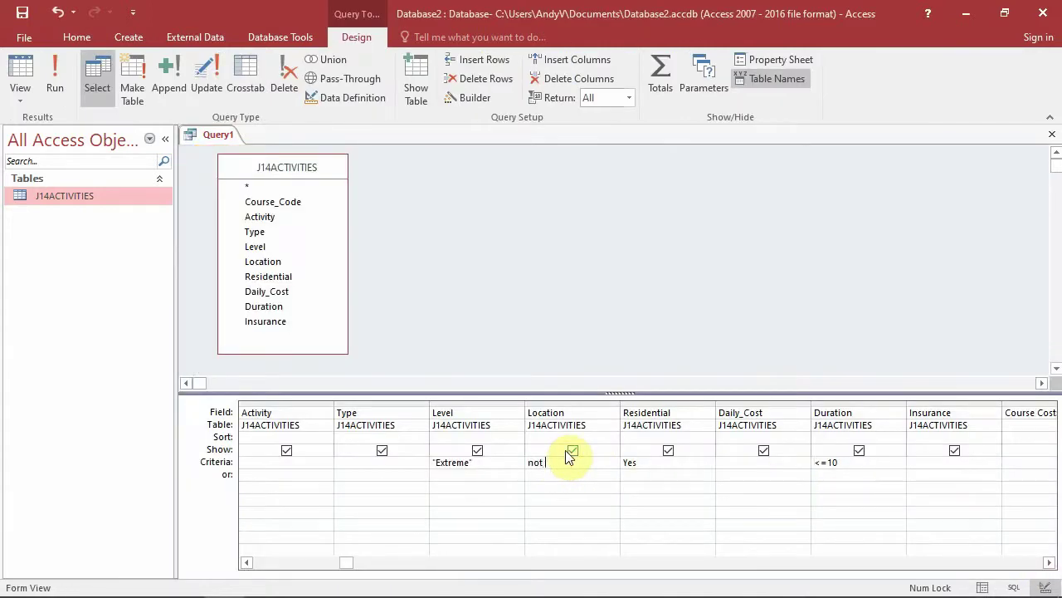
text(not Ireland)
key(Tab)
- Run the query to check the Location values and return to Design View
click(56, 87)
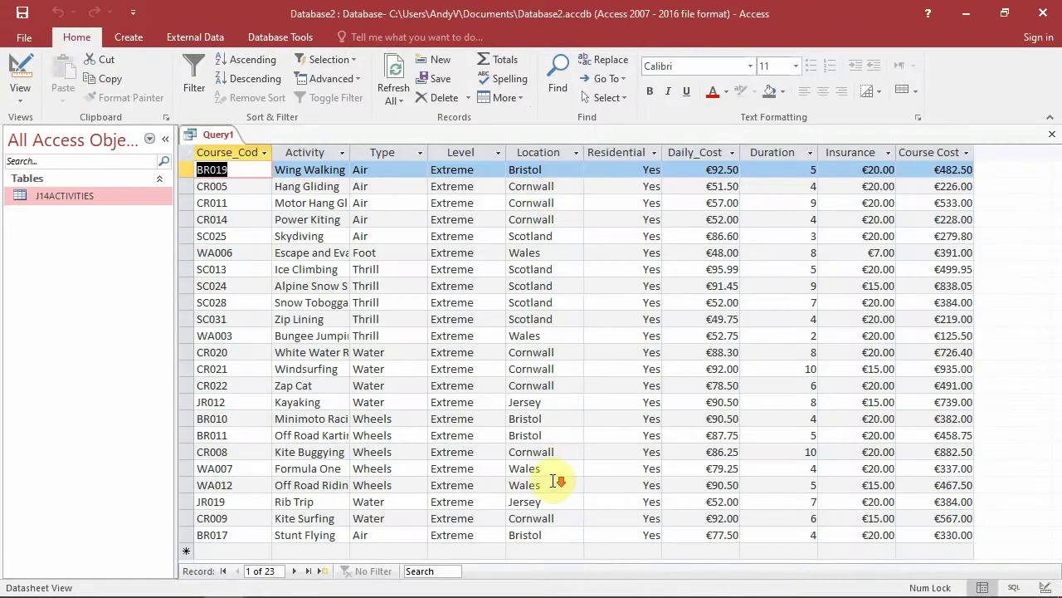
click(1047, 586)
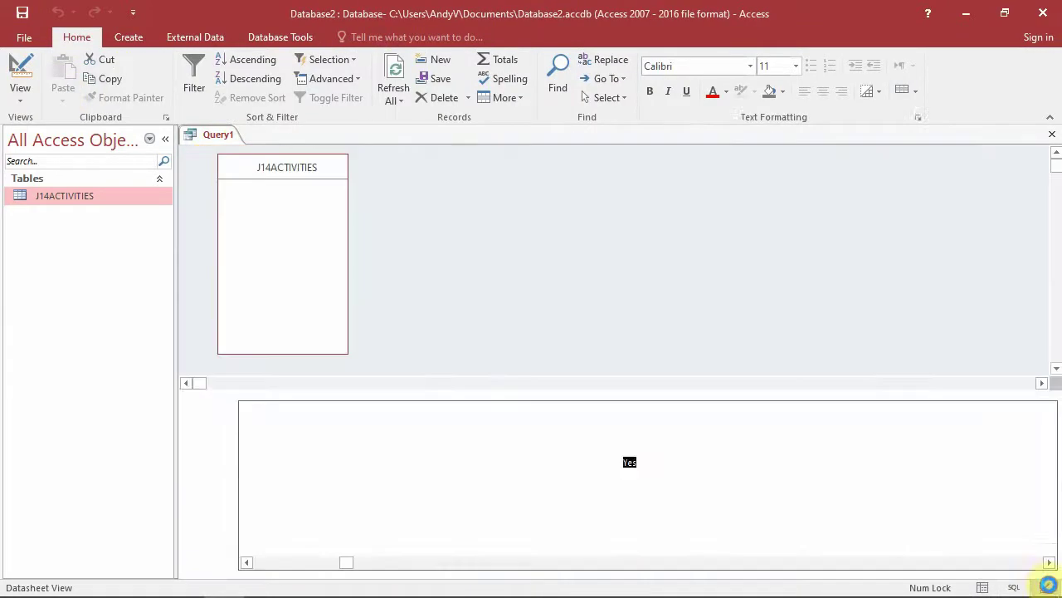
- Replace the Location field's criteria with <> Ireland and run the query to check the returned records
click(545, 461)
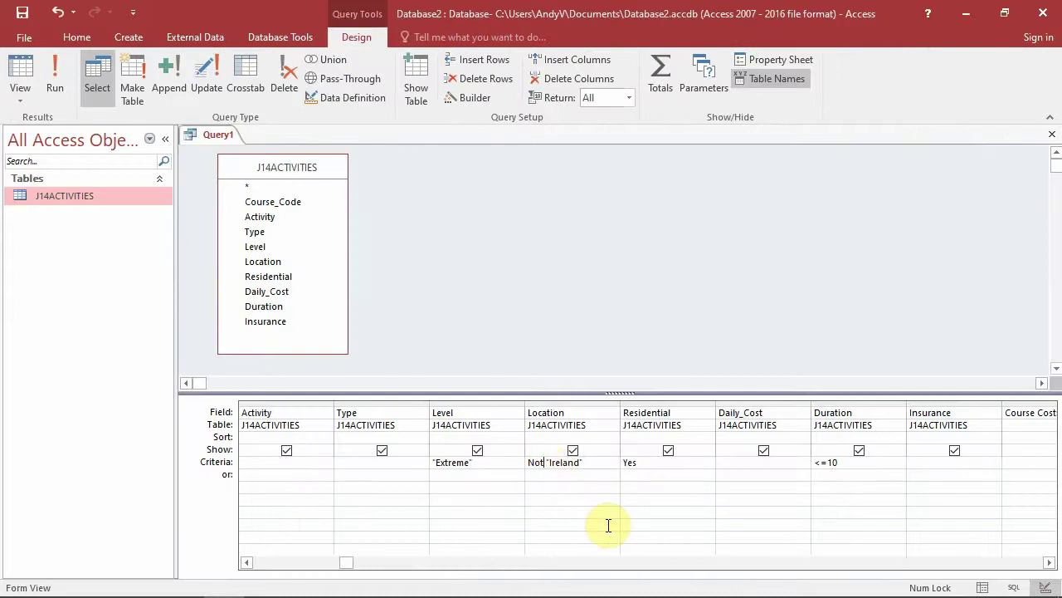
key(Delete)
text(<> Ire)
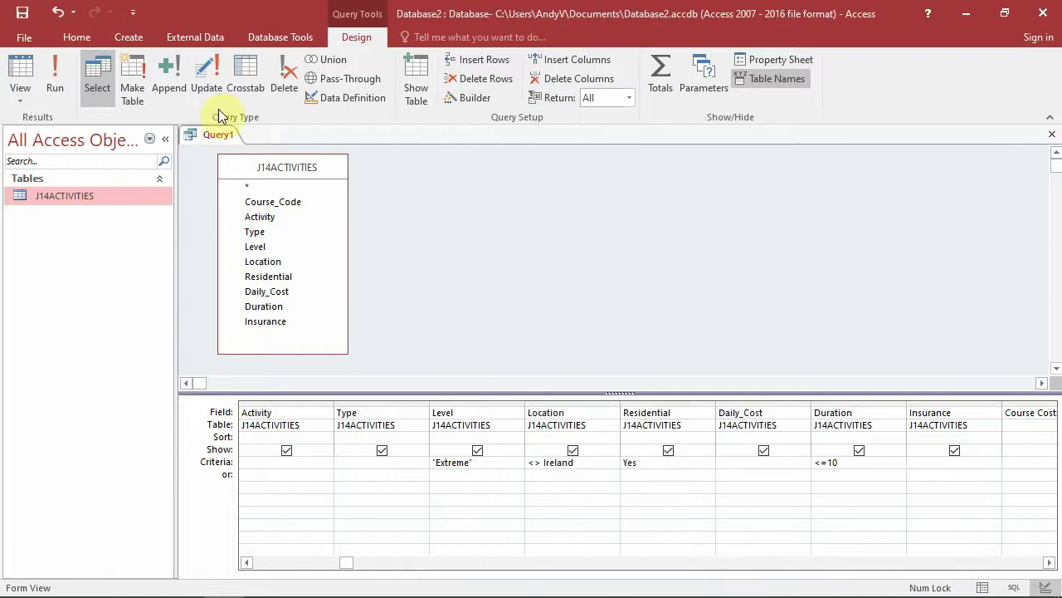
click(53, 82)
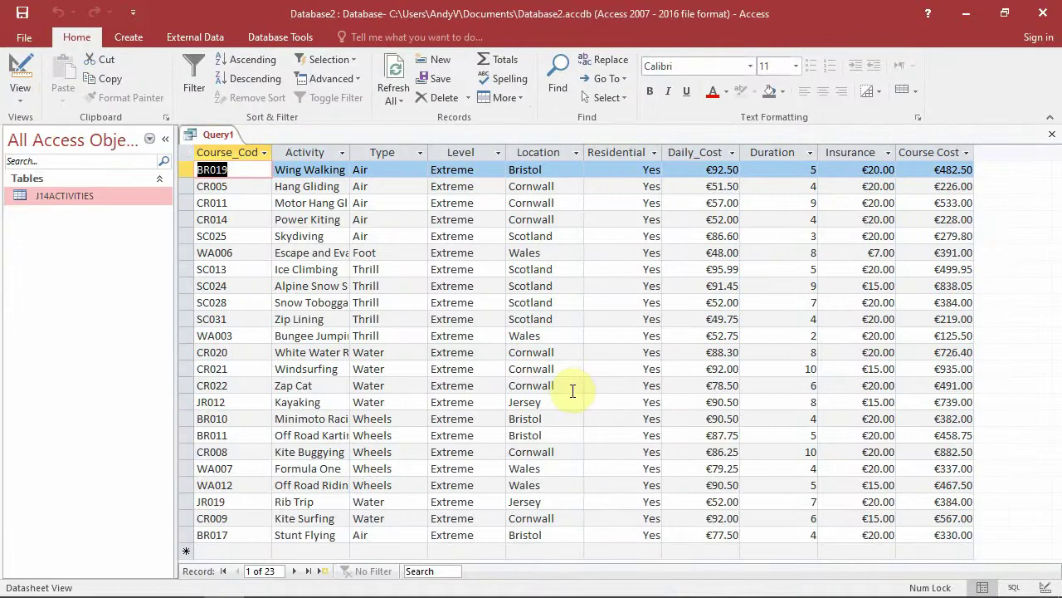
- Switch to the exam paper PDF, highlight question 36's field list and sort order requirements, and return to Access
key(alt+Tab)
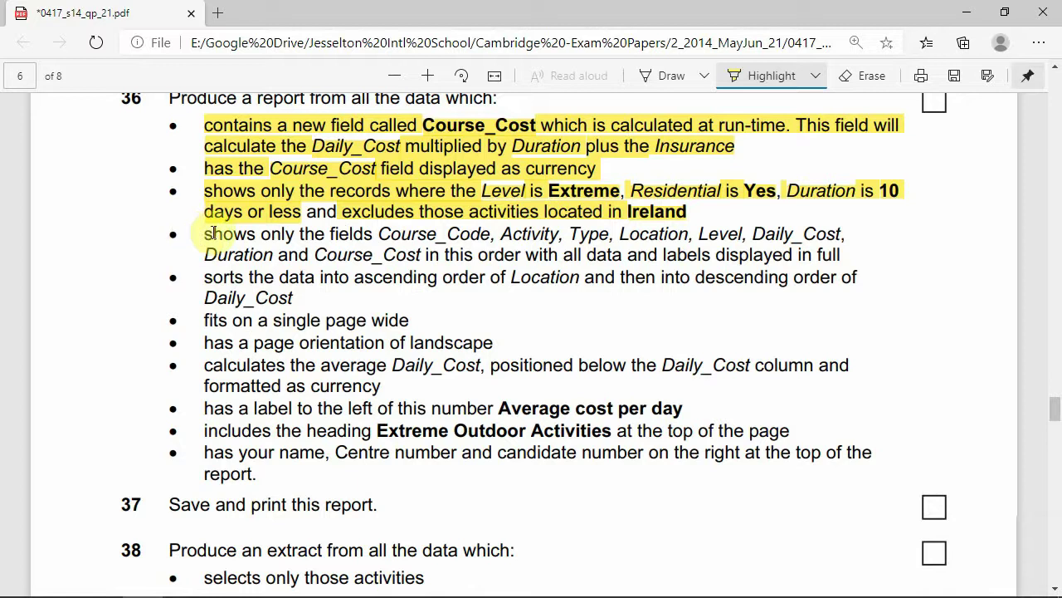
scroll(224, 232, up, 1)
scroll(246, 249, down, 1)
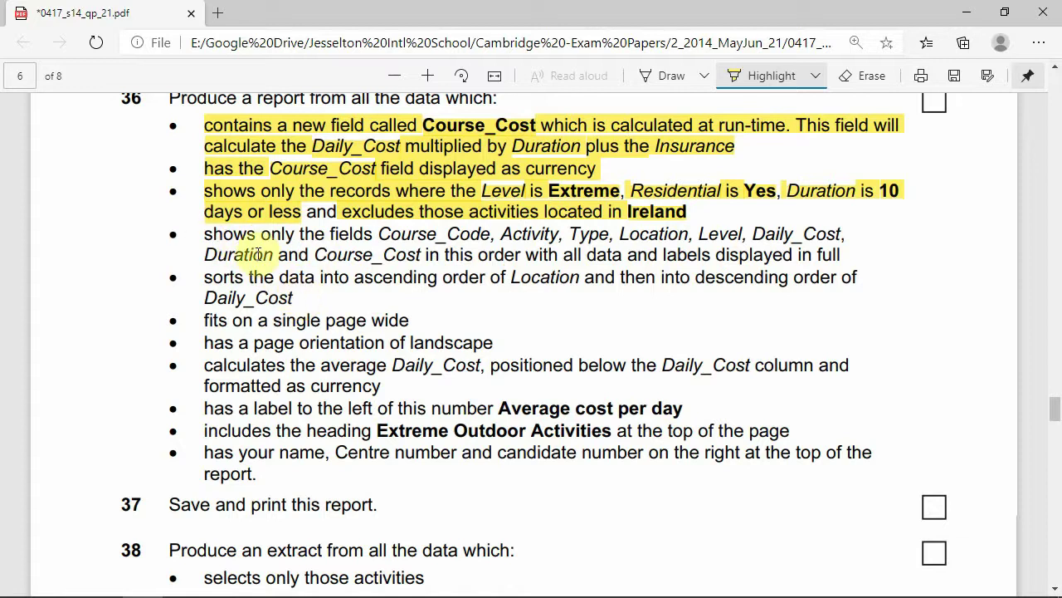
drag(208, 230, 290, 294)
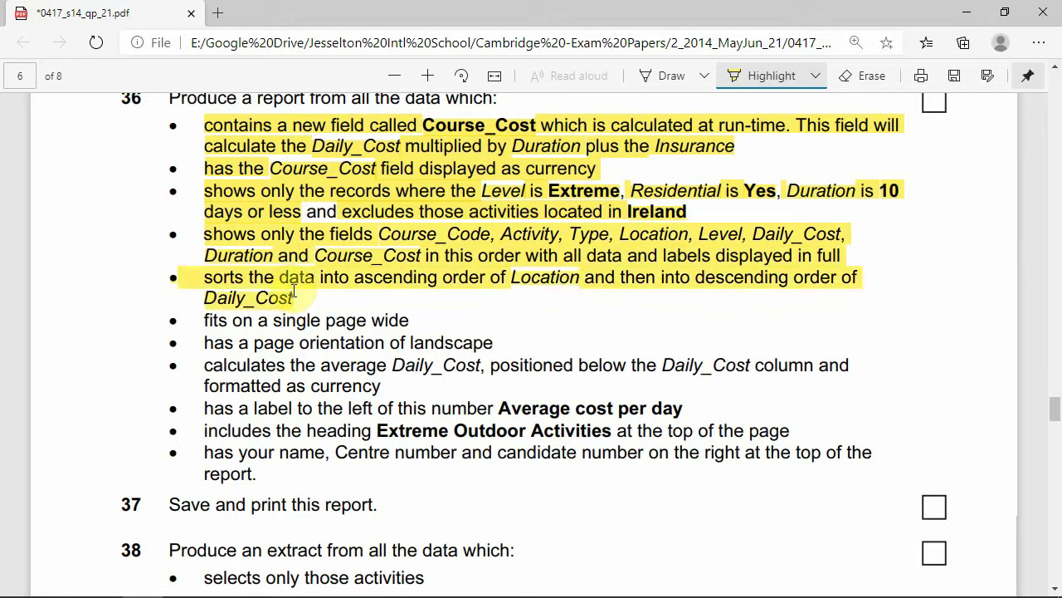
click(968, 20)
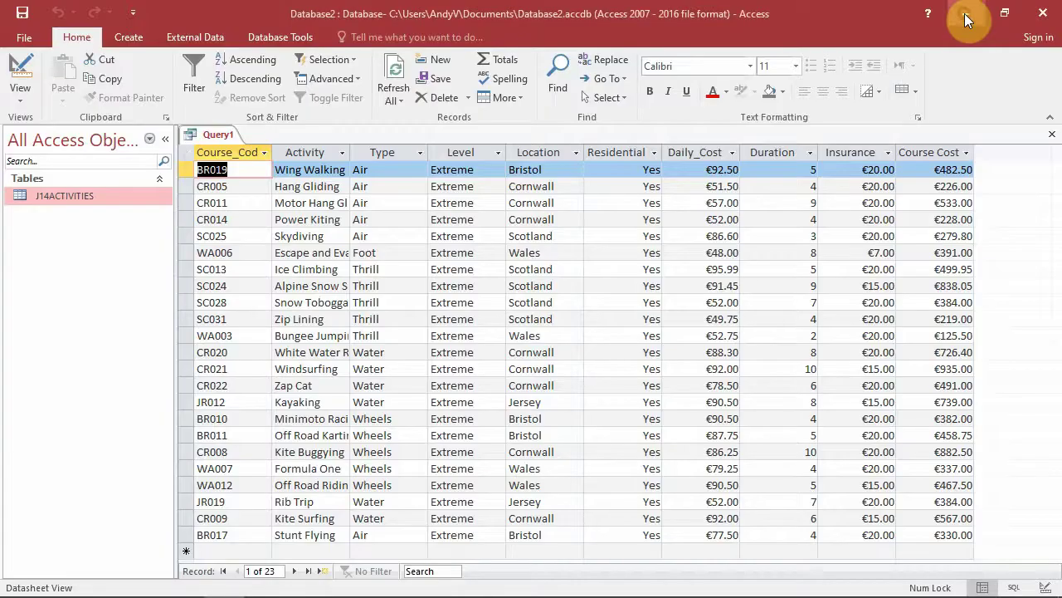
- Save the query as Query1 and close it
right_click(232, 136)
click(259, 152)
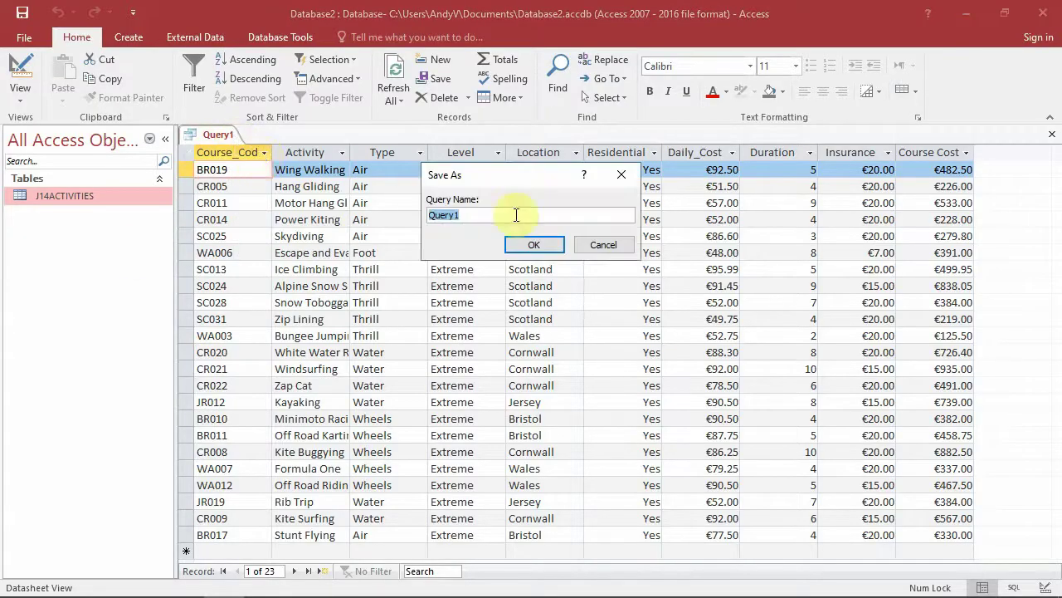
click(520, 244)
right_click(221, 136)
click(242, 170)
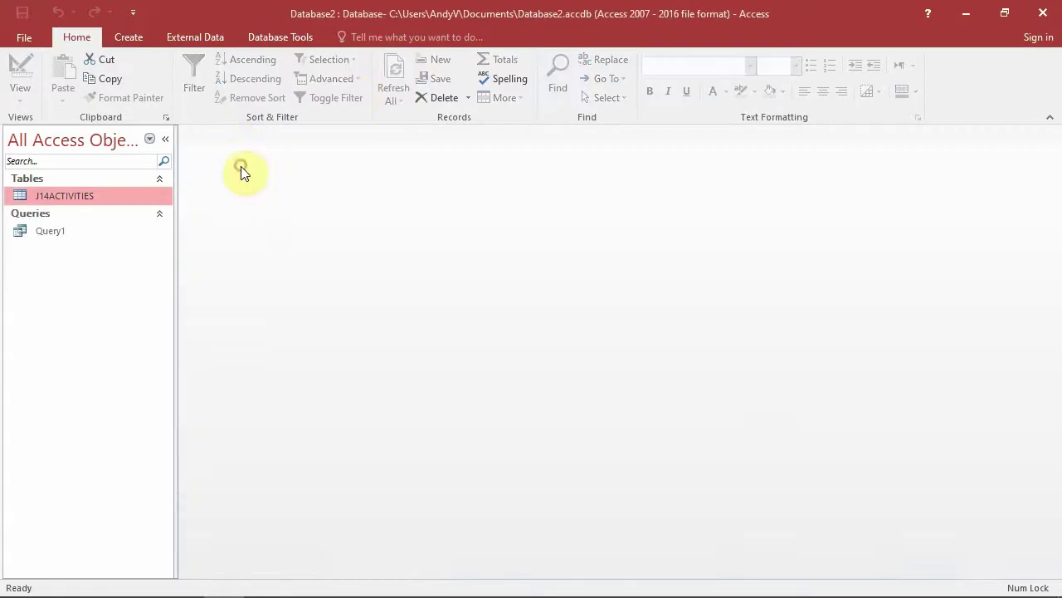
- Start the Report Wizard and choose Query1 as the report's data source
click(134, 36)
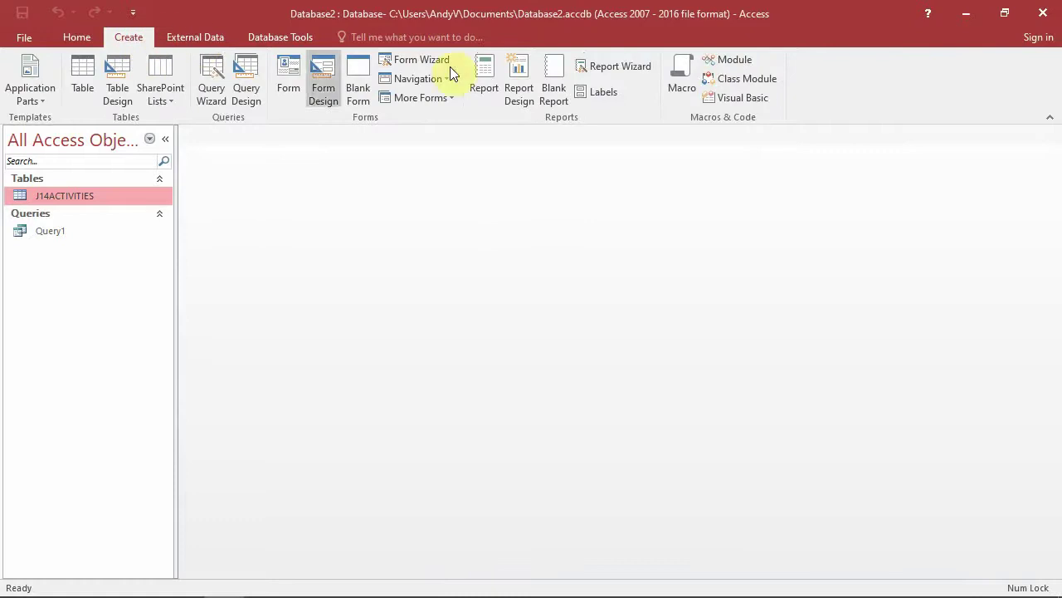
click(626, 66)
click(573, 405)
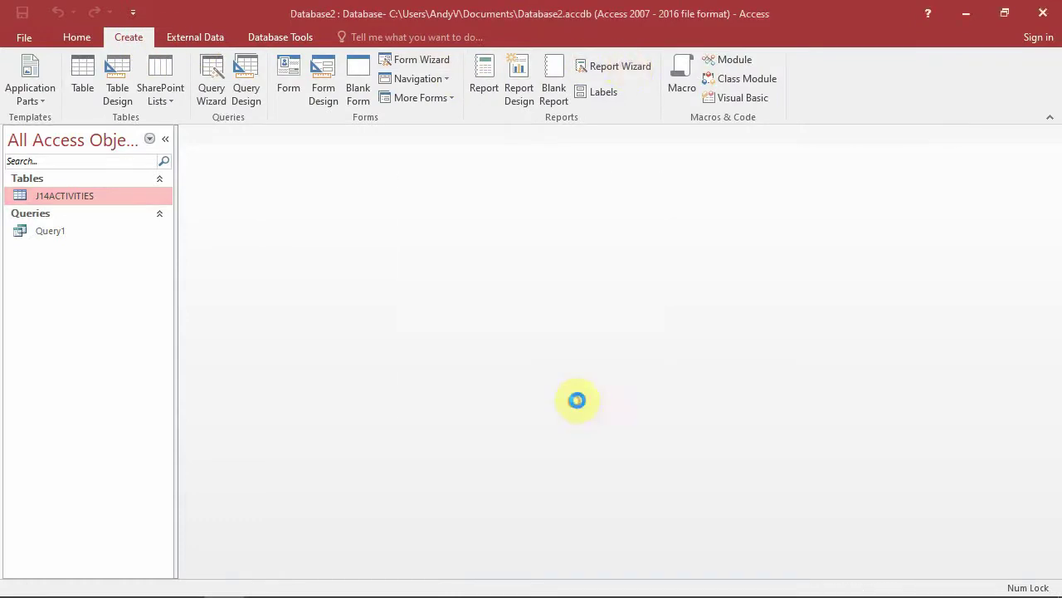
click(550, 215)
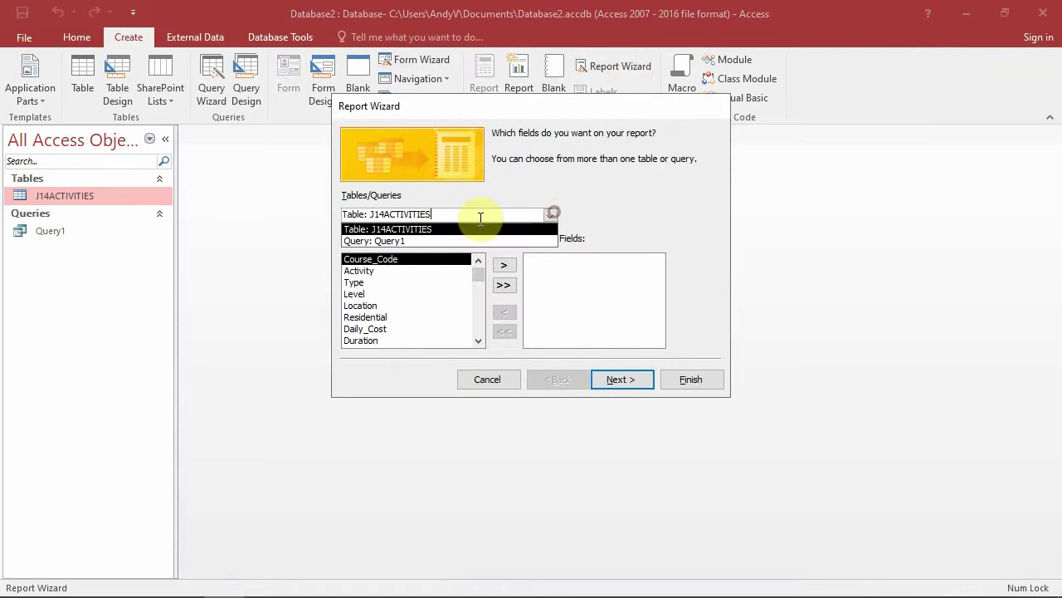
click(392, 241)
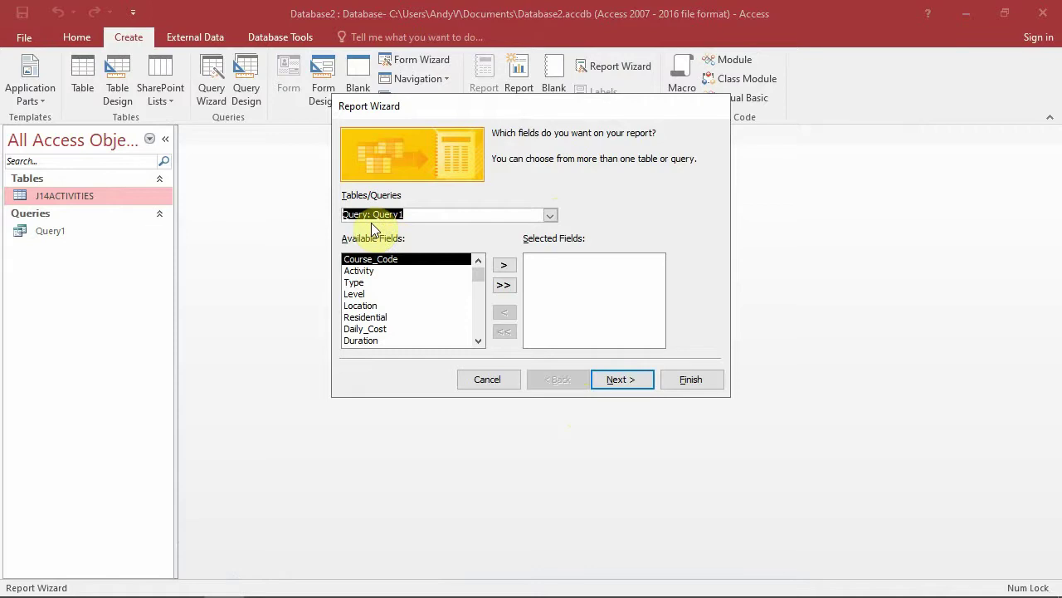
- Add Course_Code, Activity, Type, Location and Level to the report's fields, in that order
click(504, 265)
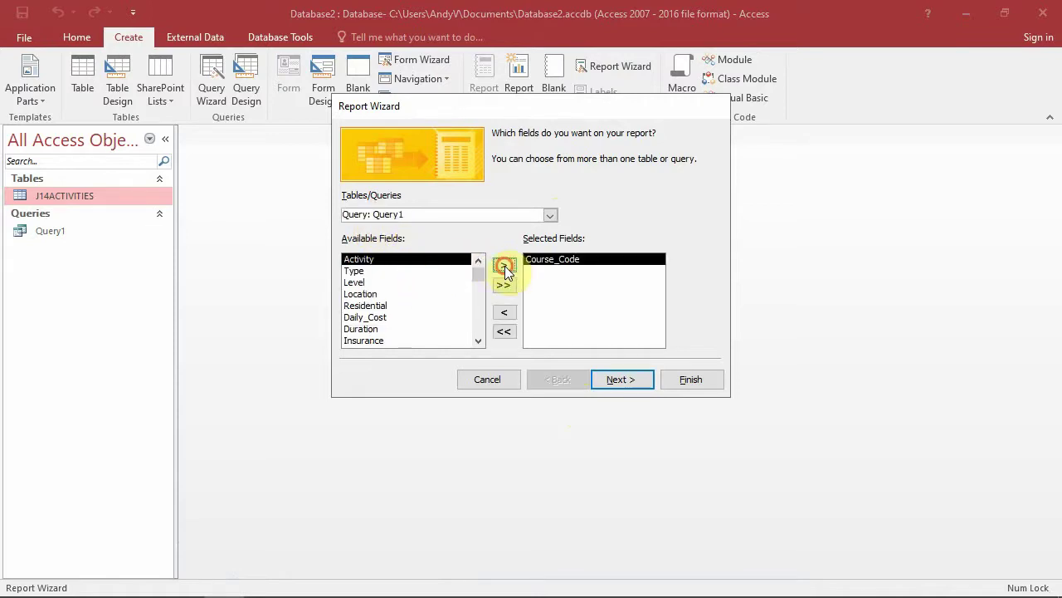
click(504, 266)
click(504, 266)
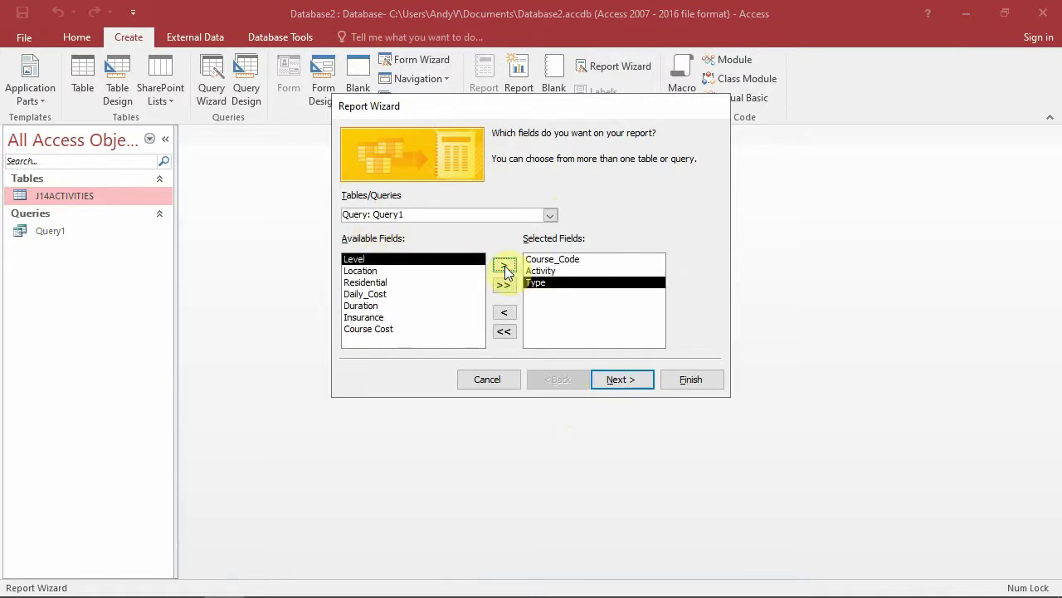
click(406, 271)
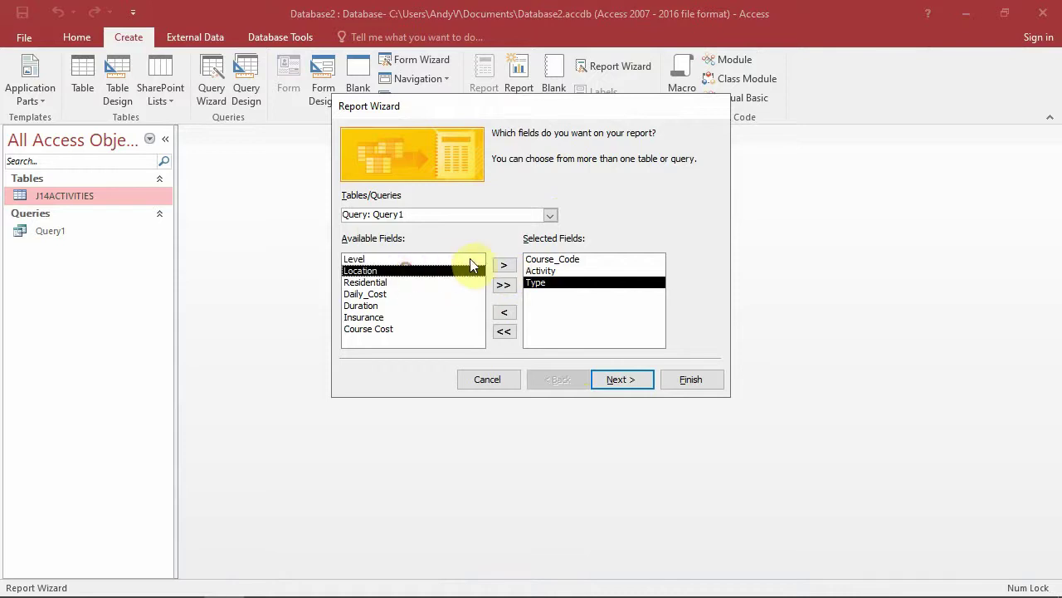
click(504, 265)
click(423, 260)
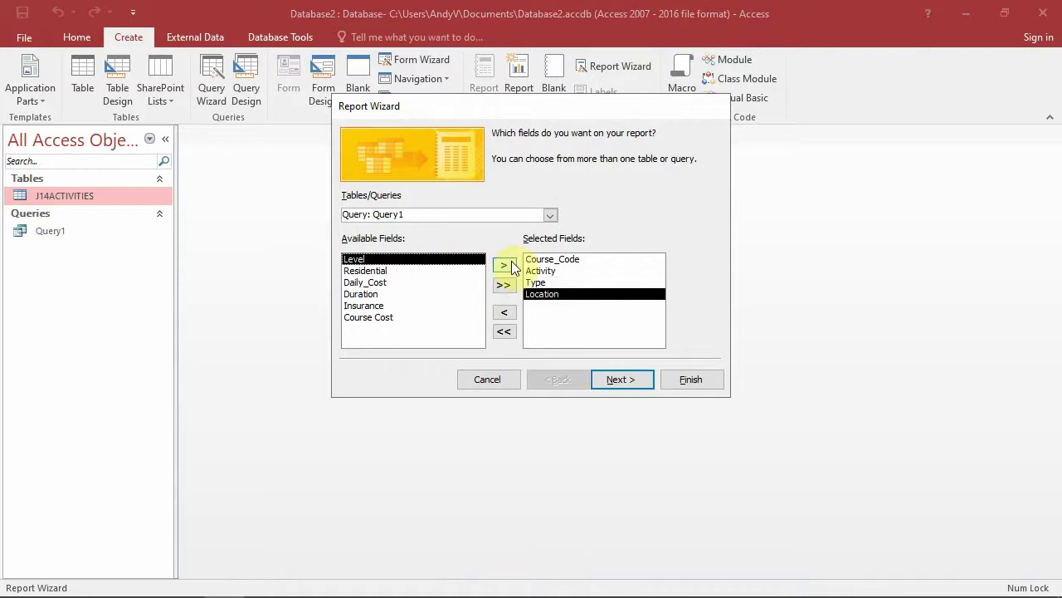
click(505, 266)
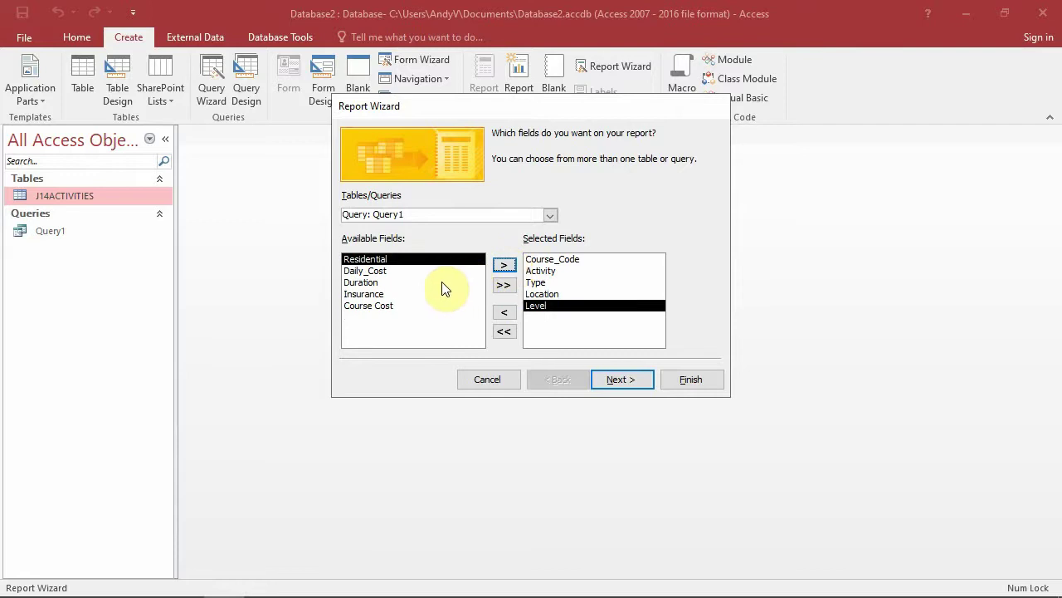
- Add Daily_Cost, Duration and Course Cost as the report's last fields and continue without any grouping level
click(442, 271)
click(504, 265)
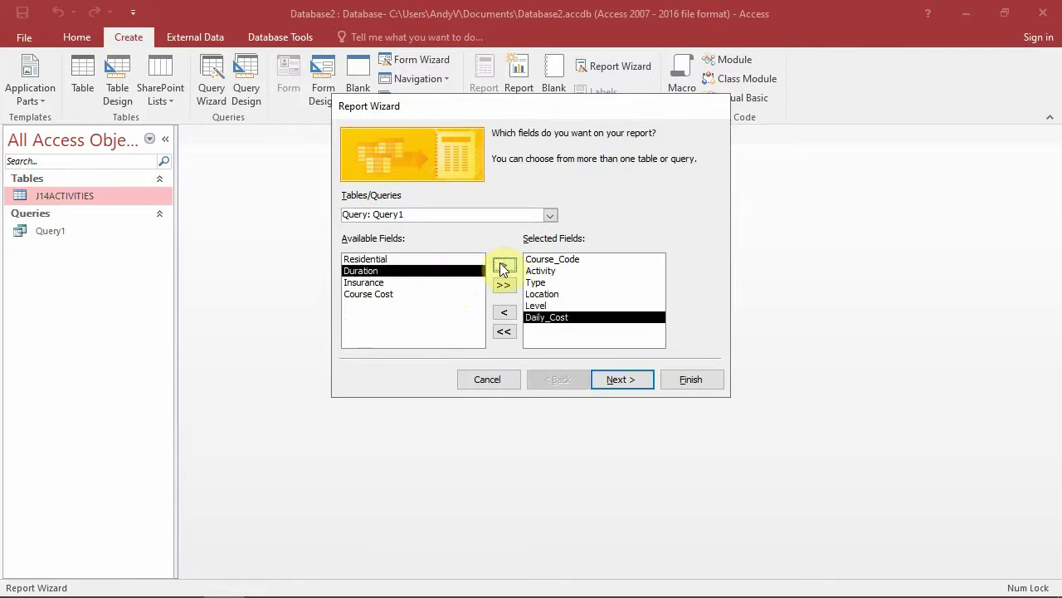
click(503, 267)
click(441, 281)
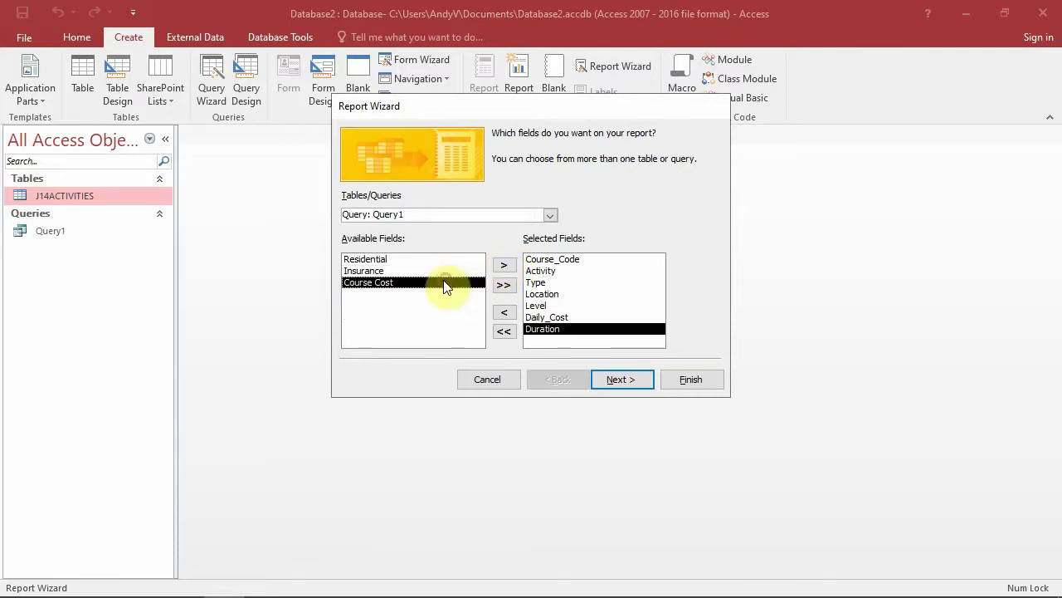
click(502, 266)
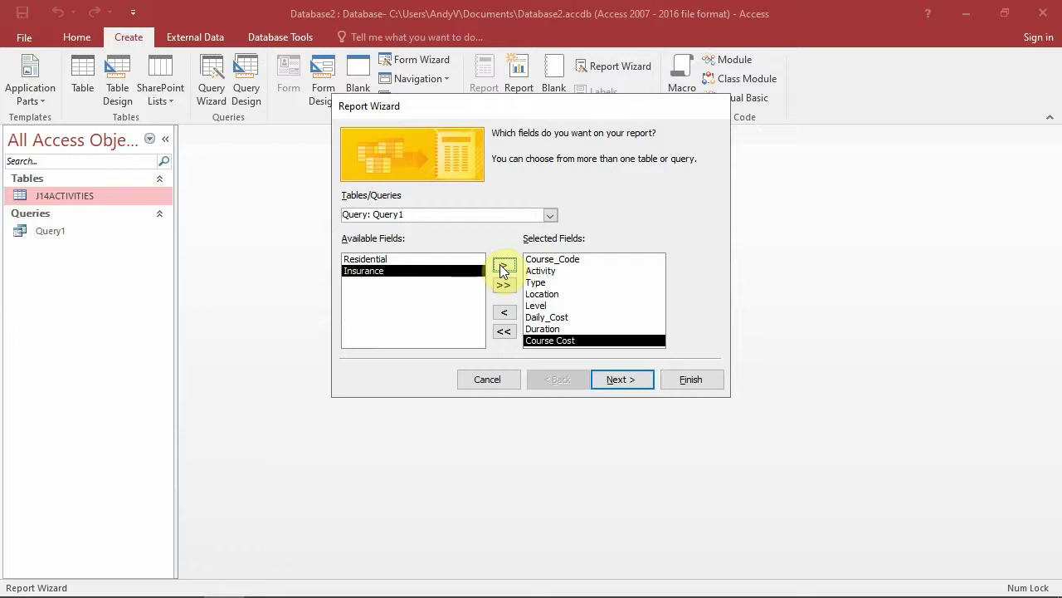
click(616, 380)
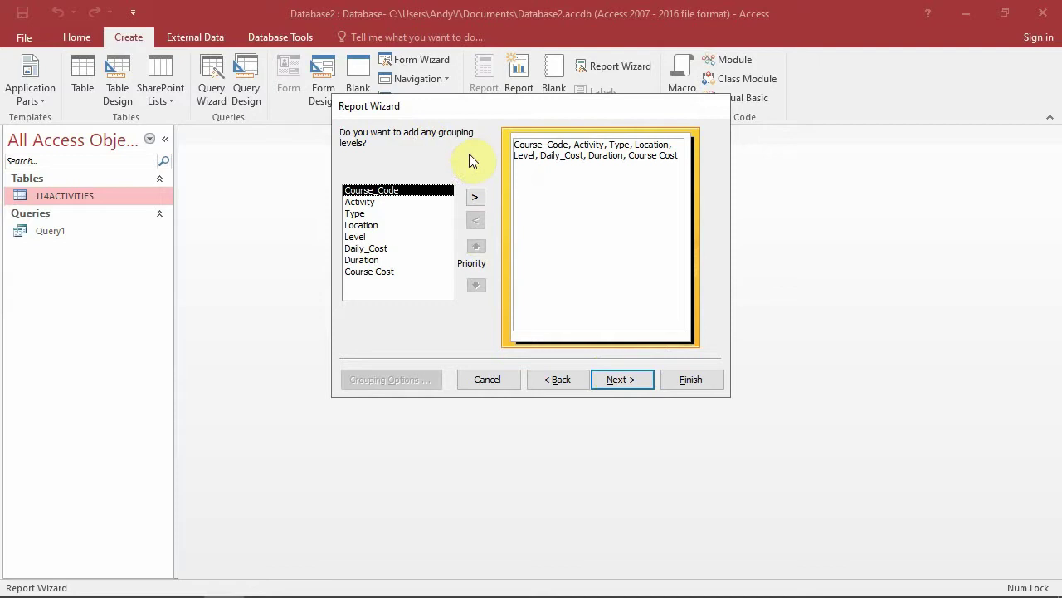
click(615, 382)
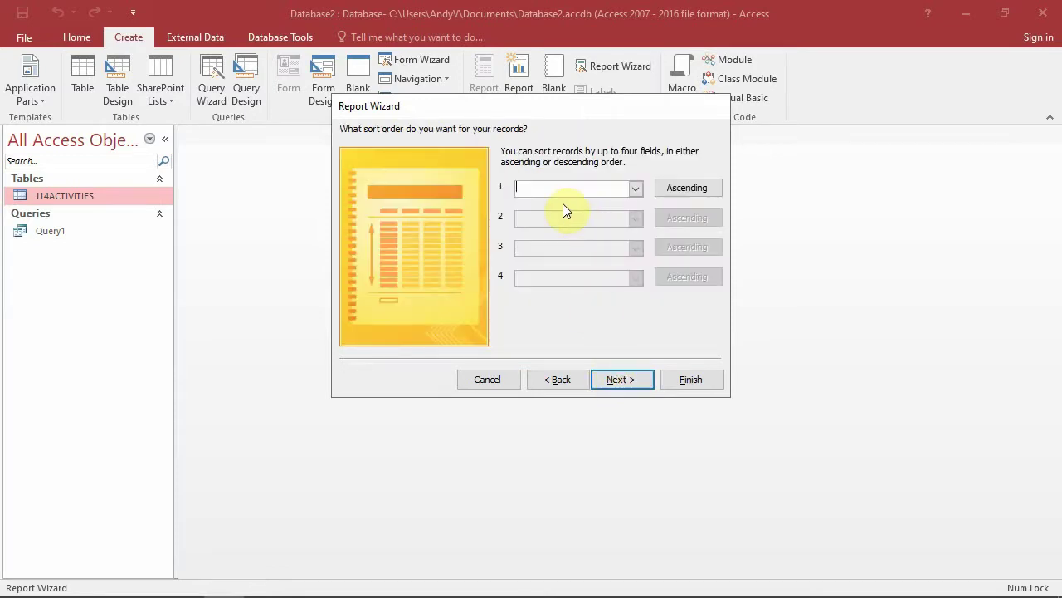
- Check the sort requirement in the exam paper PDF and sort the report by Location ascending and Daily_Cost descending
key(alt+Tab)
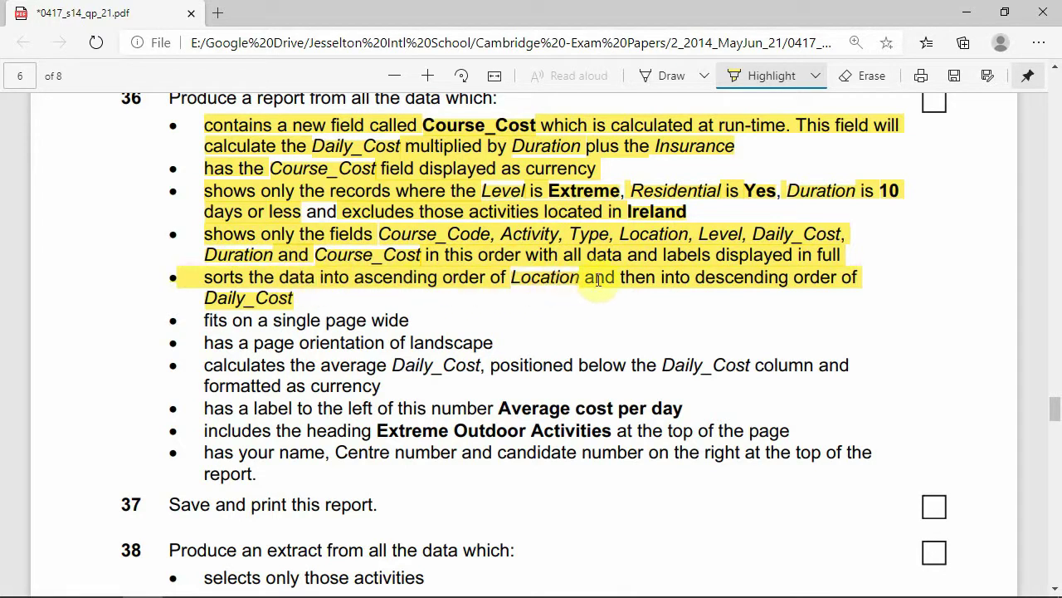
key(alt+Tab)
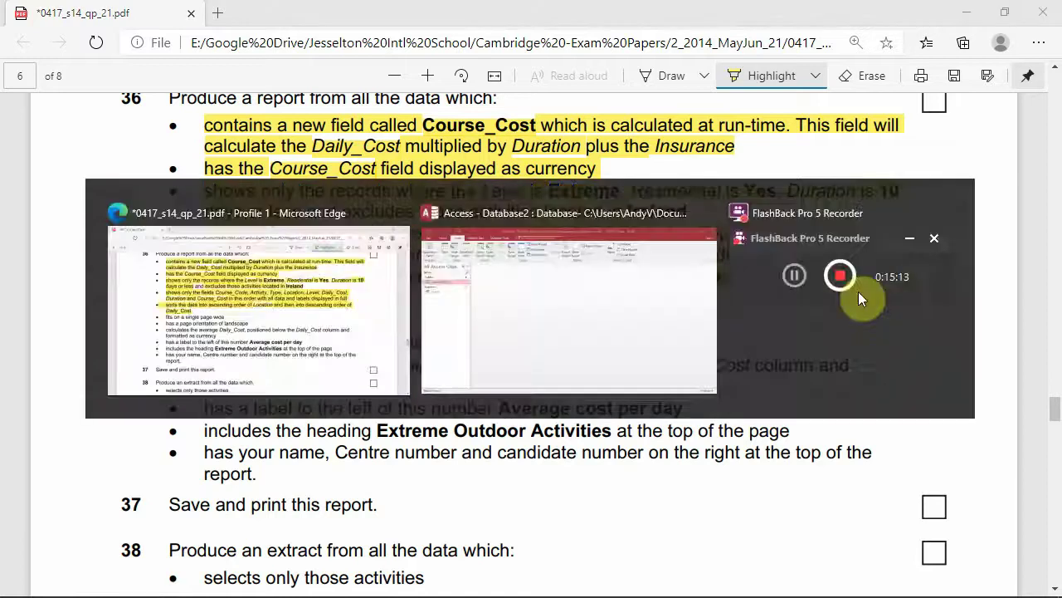
click(637, 187)
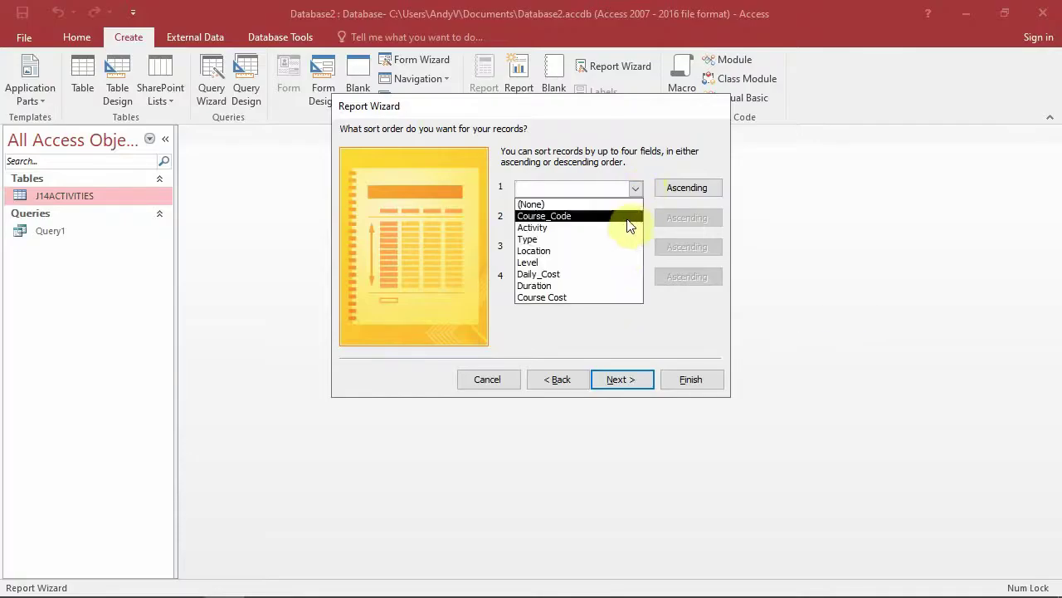
click(621, 246)
click(659, 217)
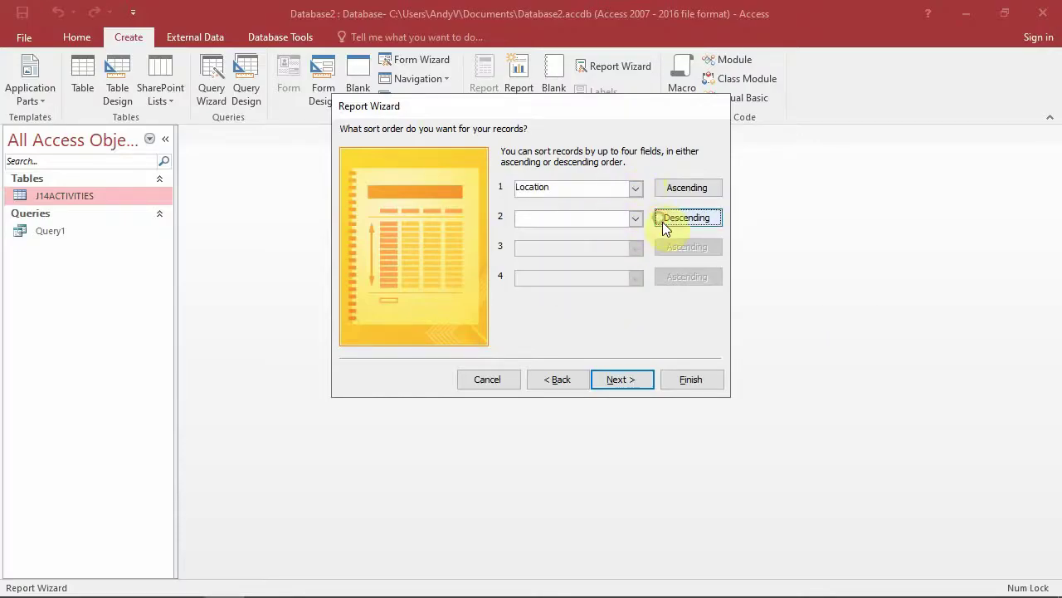
click(683, 219)
click(699, 218)
click(637, 219)
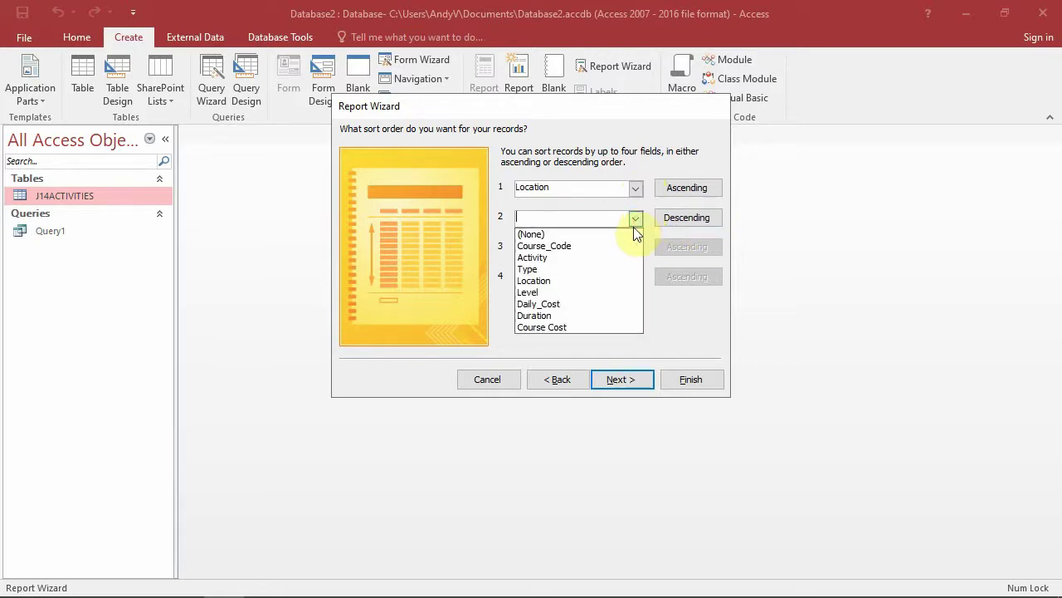
click(593, 304)
click(617, 380)
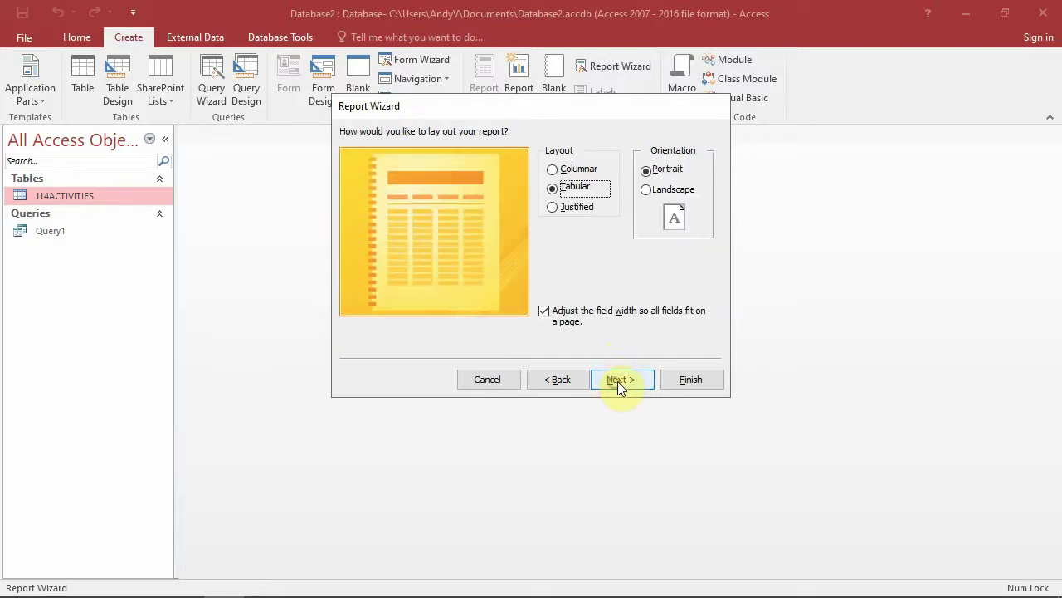
- Set the report to landscape orientation with a tabular layout and finish the wizard with a preview, keeping the title Query1
click(678, 197)
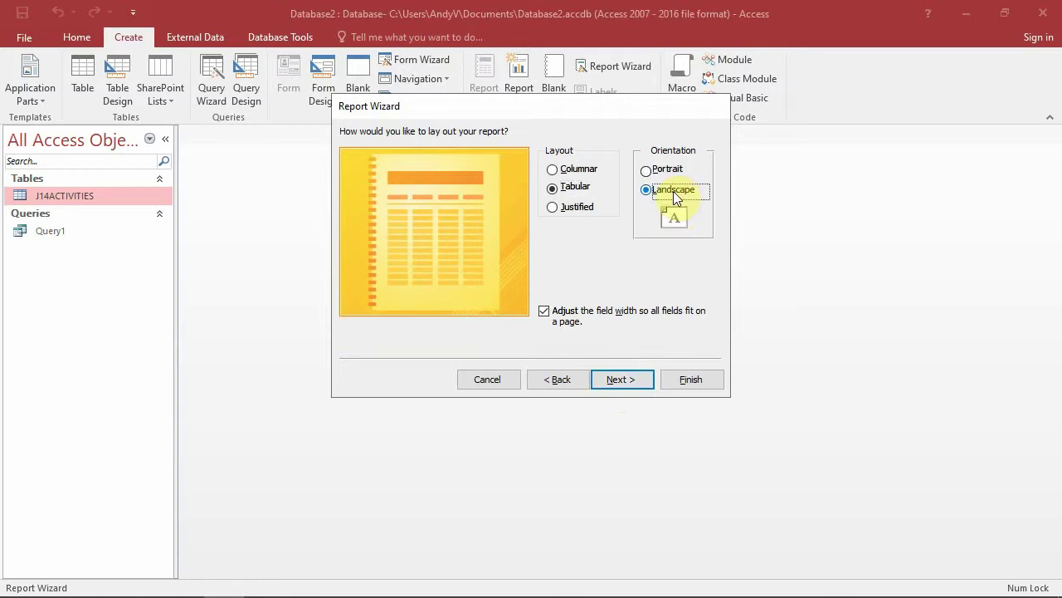
click(629, 382)
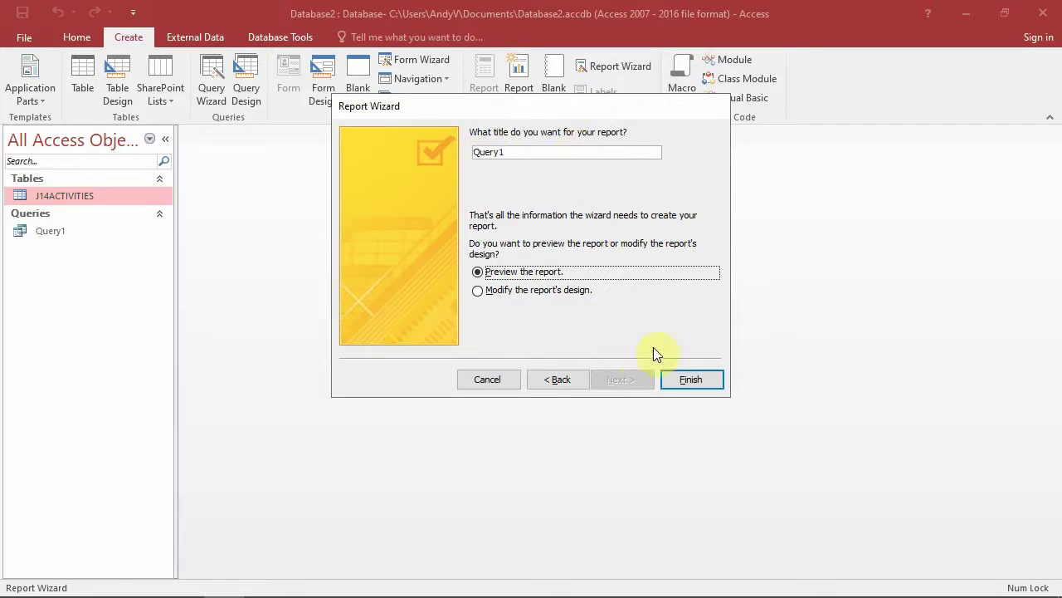
click(701, 380)
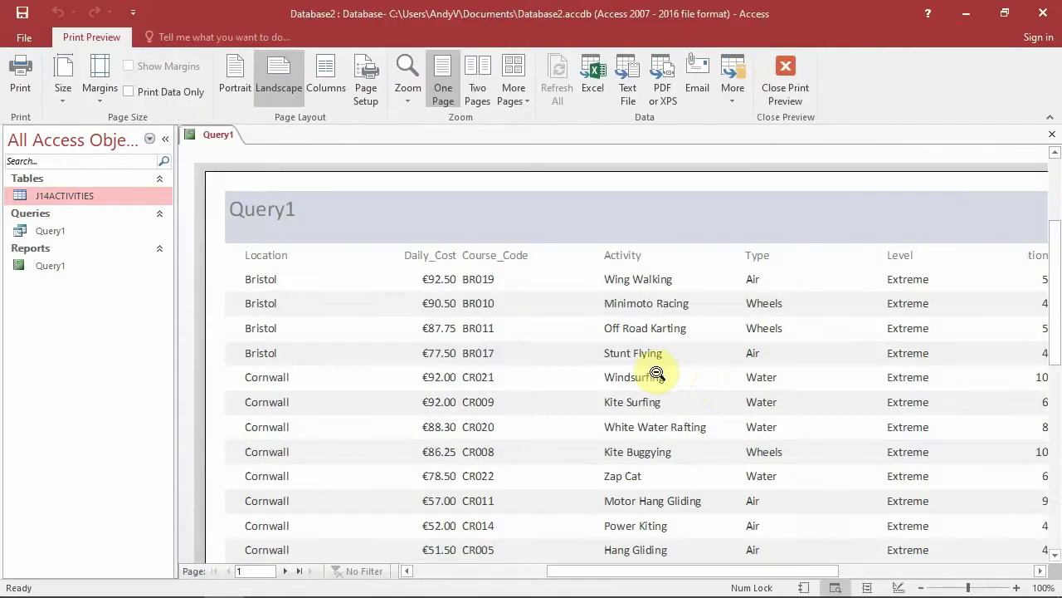
- Review the column order and sorted records in the report preview, and open the report in Design View
mouse_move(626, 569)
mouse_down()
mouse_move(763, 574)
mouse_move(642, 561)
mouse_up()
click(636, 415)
scroll(637, 417, down, 2)
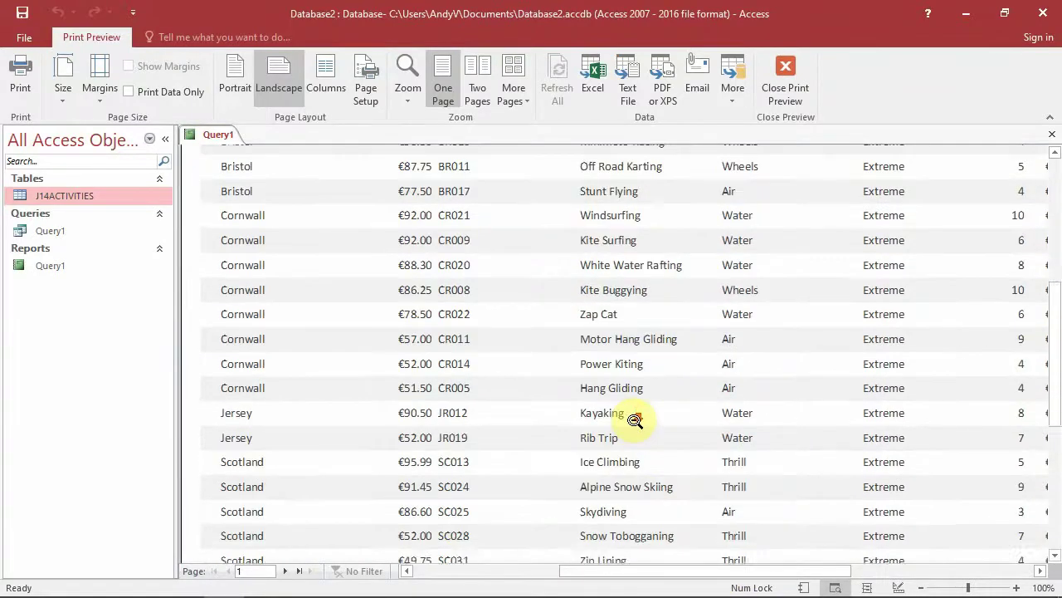
scroll(635, 419, up, 5)
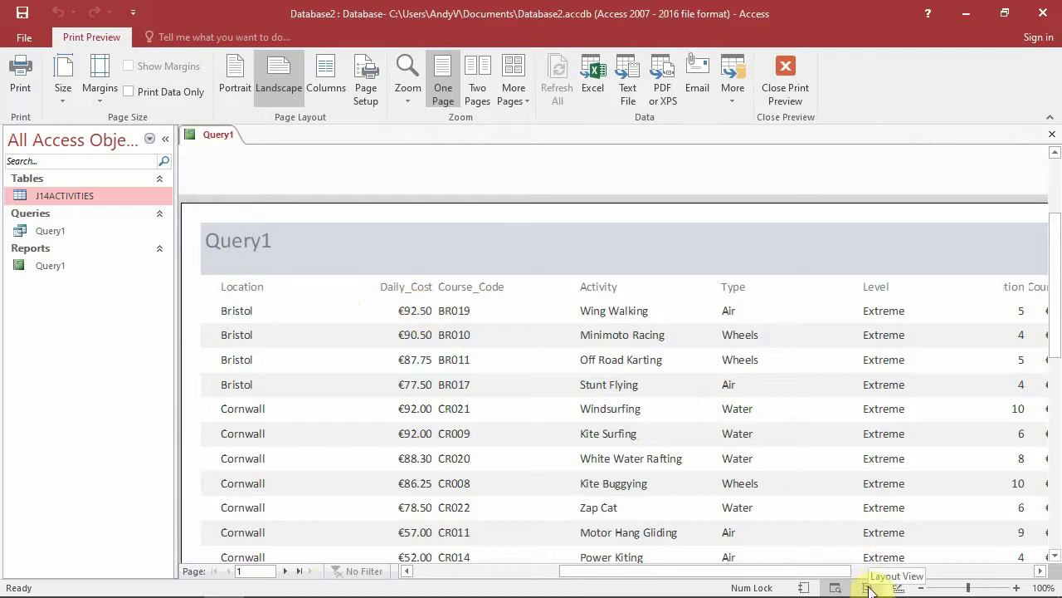
click(898, 591)
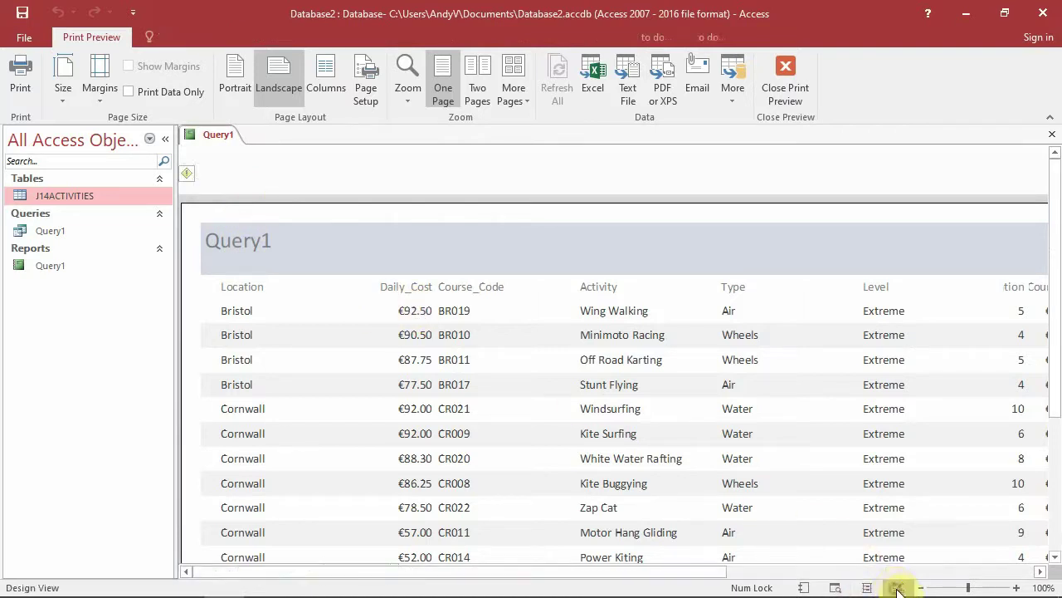
- Widen the report title label to about the 19 cm mark and highlight the heading Extreme Outdoor Activities in the exam paper PDF
click(256, 197)
drag(270, 197, 793, 204)
key(alt+Tab)
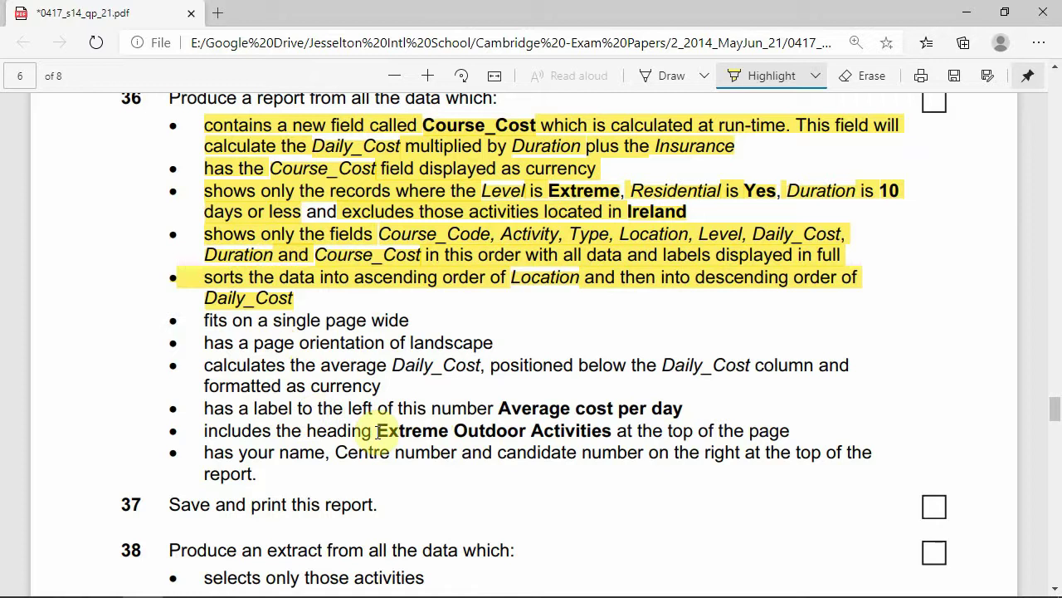
drag(378, 431, 611, 432)
- Return to the Access report design and replace the title in the report header with Extreme Outdoor Activities
key(alt+Tab)
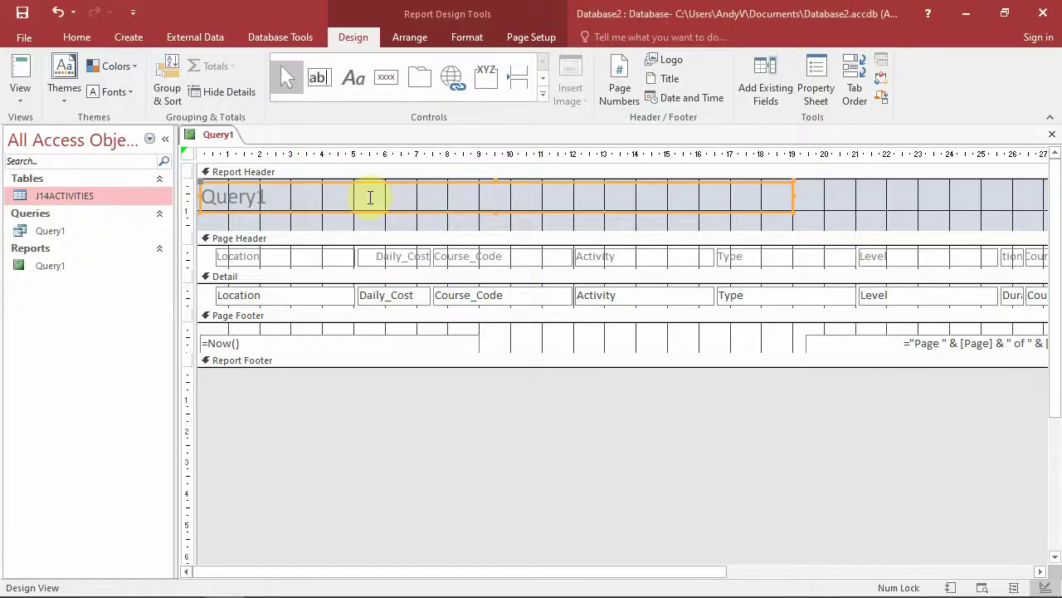
double_click(369, 197)
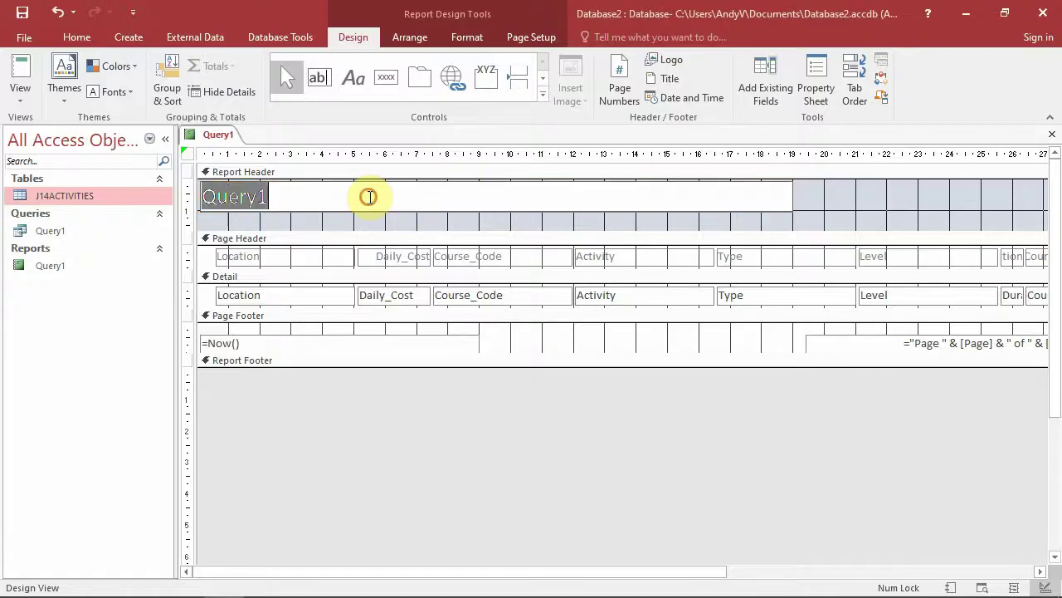
text(Extreme Outdoor Activities)
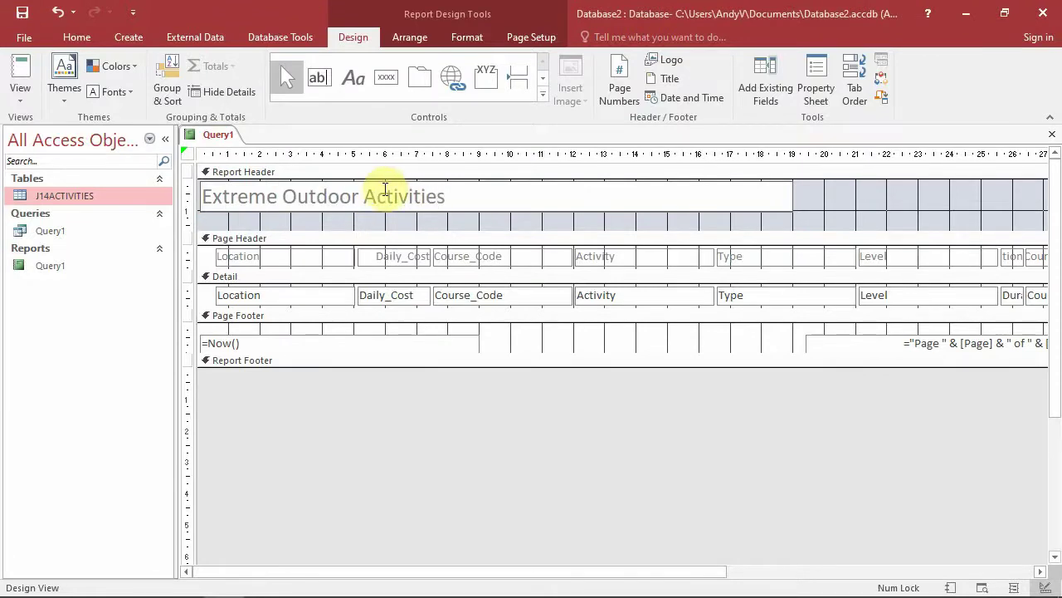
- Highlight the single page width and landscape orientation requirements in the exam paper PDF, review the field order, and return to Access
key(alt+Tab)
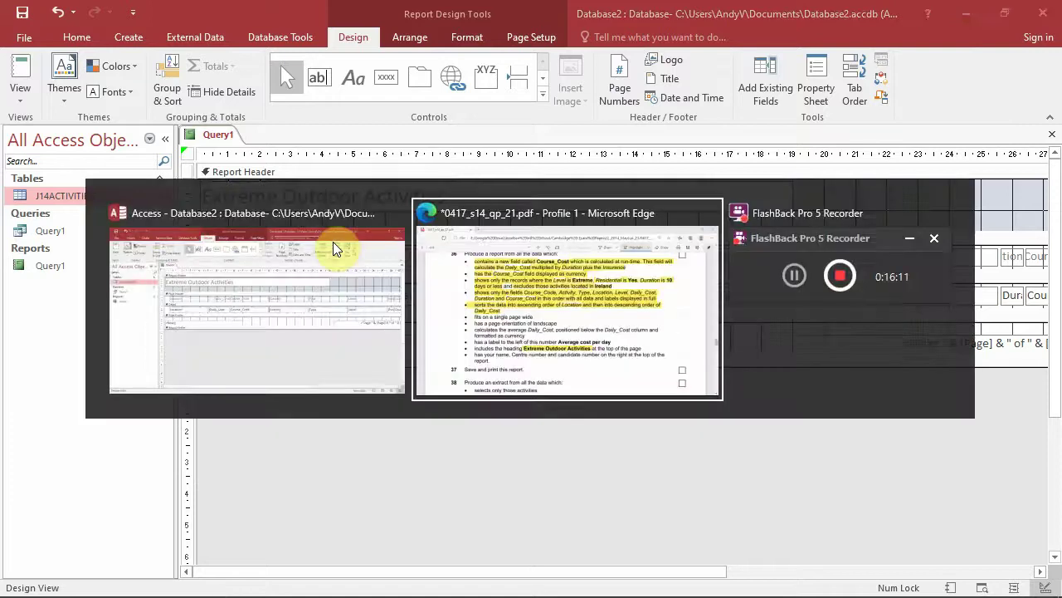
drag(208, 322, 409, 322)
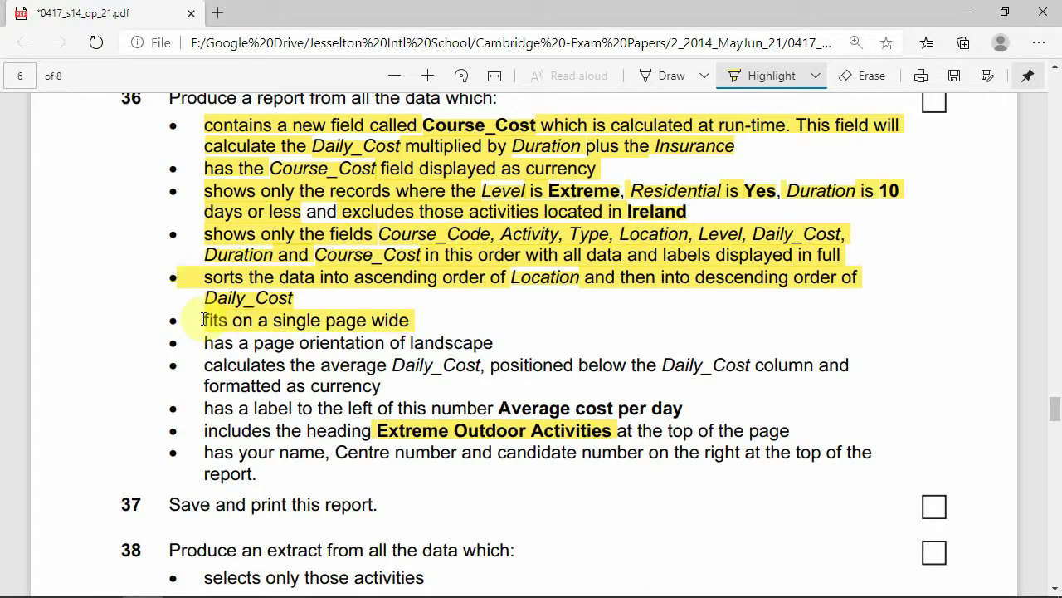
drag(204, 342, 517, 341)
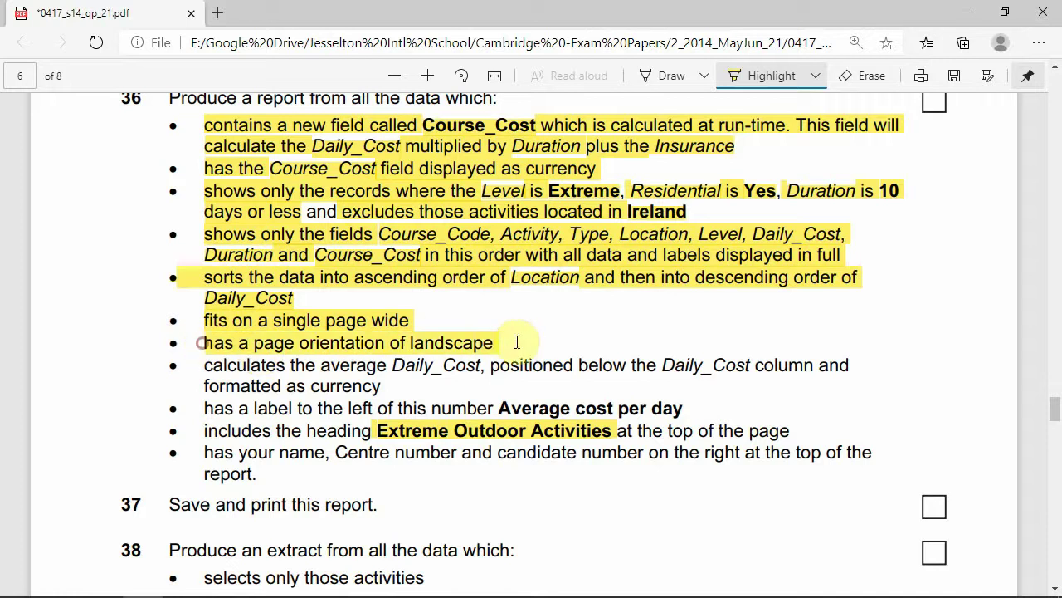
scroll(656, 378, down, 1)
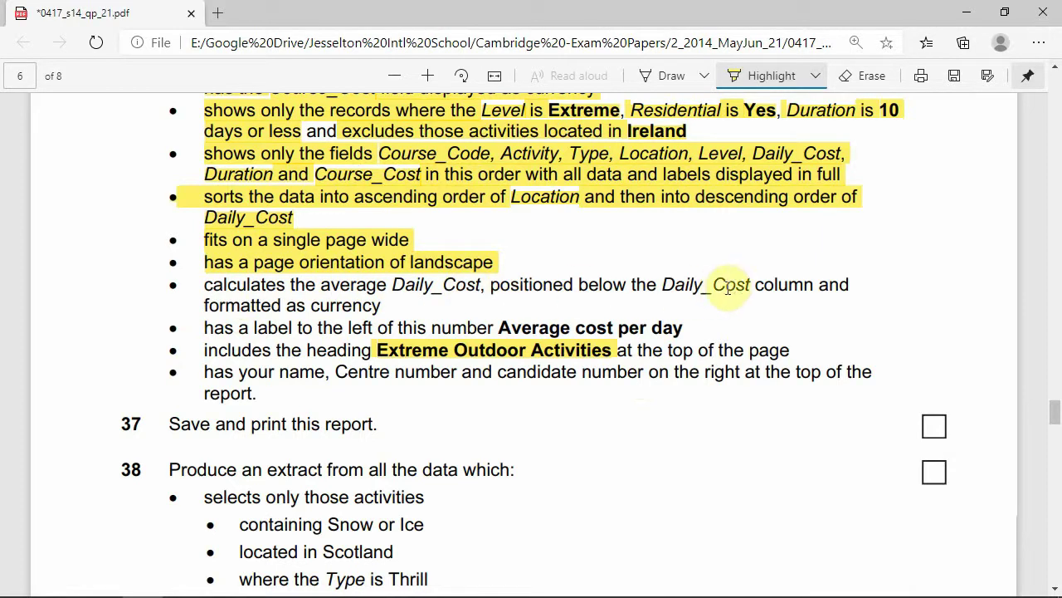
scroll(517, 301, up, 2)
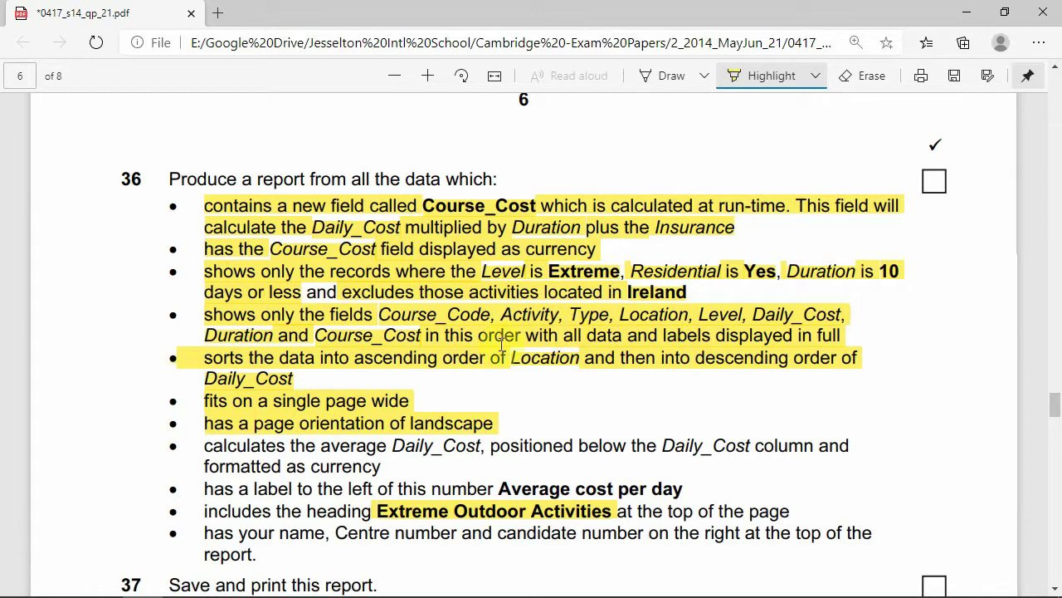
click(981, 17)
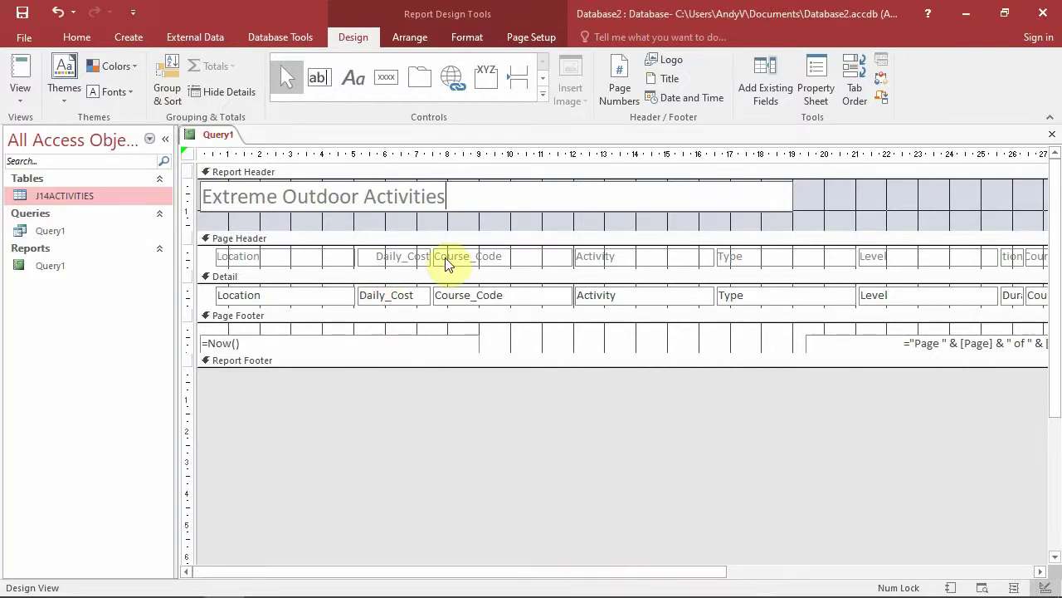
- In the page header, move the Course_Code label to the front and shift the Location and Daily_Cost labels after it
drag(477, 259, 209, 262)
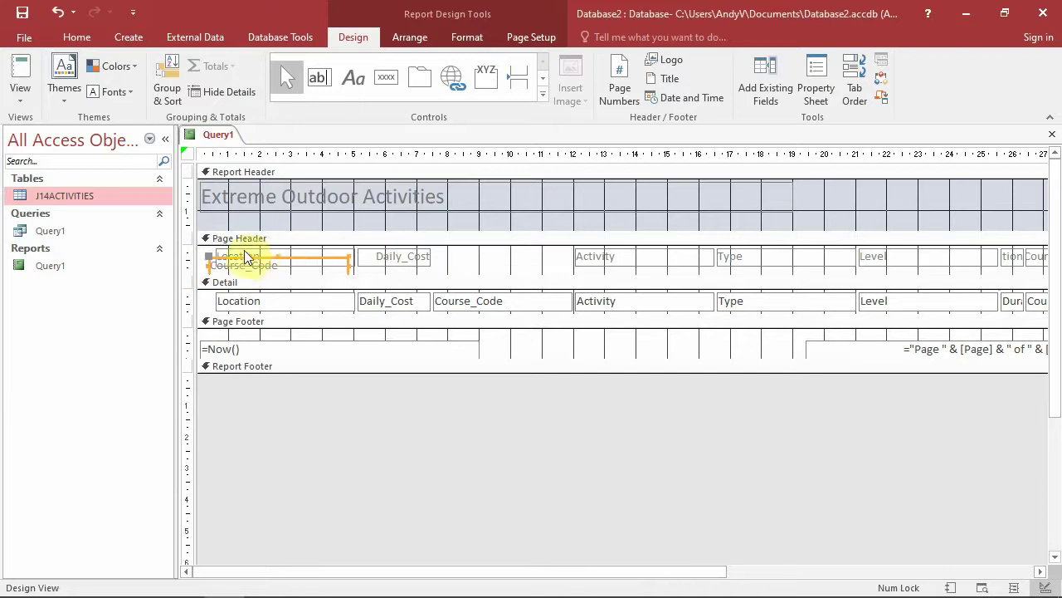
click(390, 259)
drag(356, 249, 474, 254)
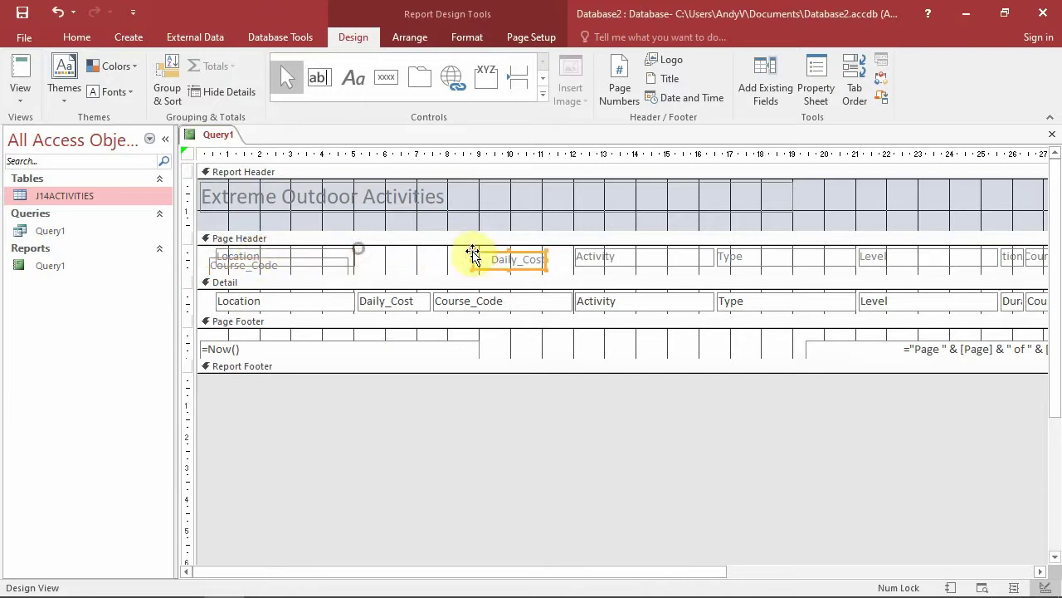
click(223, 253)
drag(222, 253, 373, 254)
- In the Detail section, move the Course_Code field toward the front and shift the Daily_Cost and Location fields further along the row
click(380, 301)
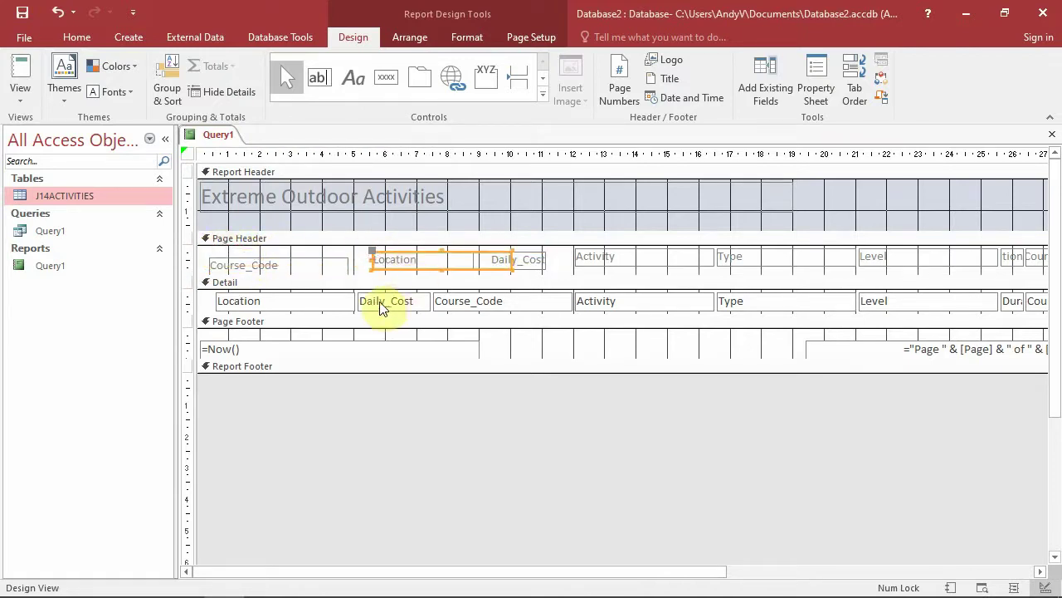
drag(360, 293, 389, 302)
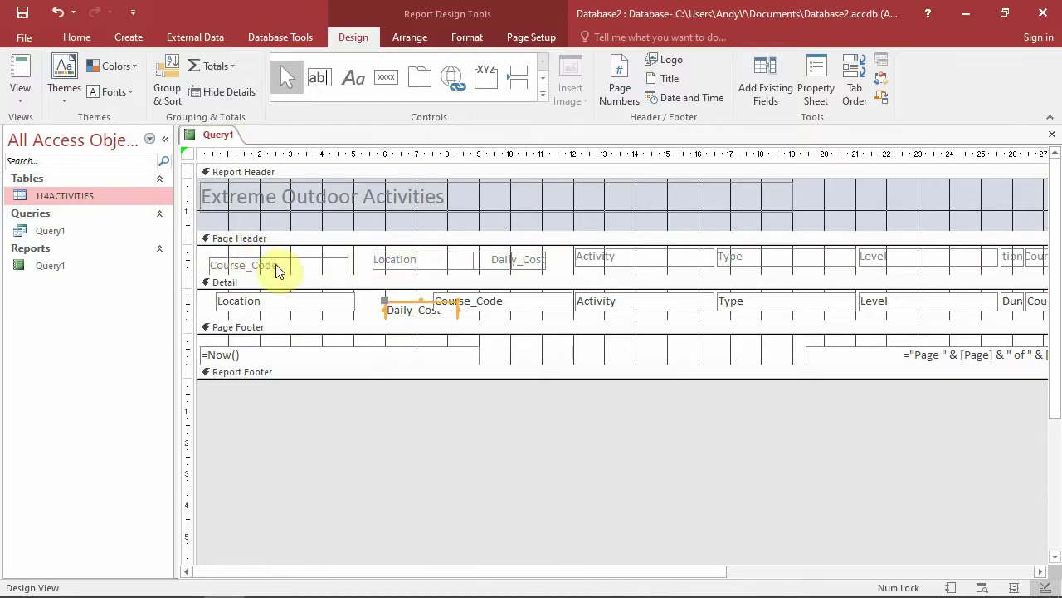
click(501, 306)
mouse_move(437, 296)
mouse_down()
mouse_move(280, 301)
mouse_move(253, 313)
mouse_move(443, 302)
mouse_up()
click(221, 301)
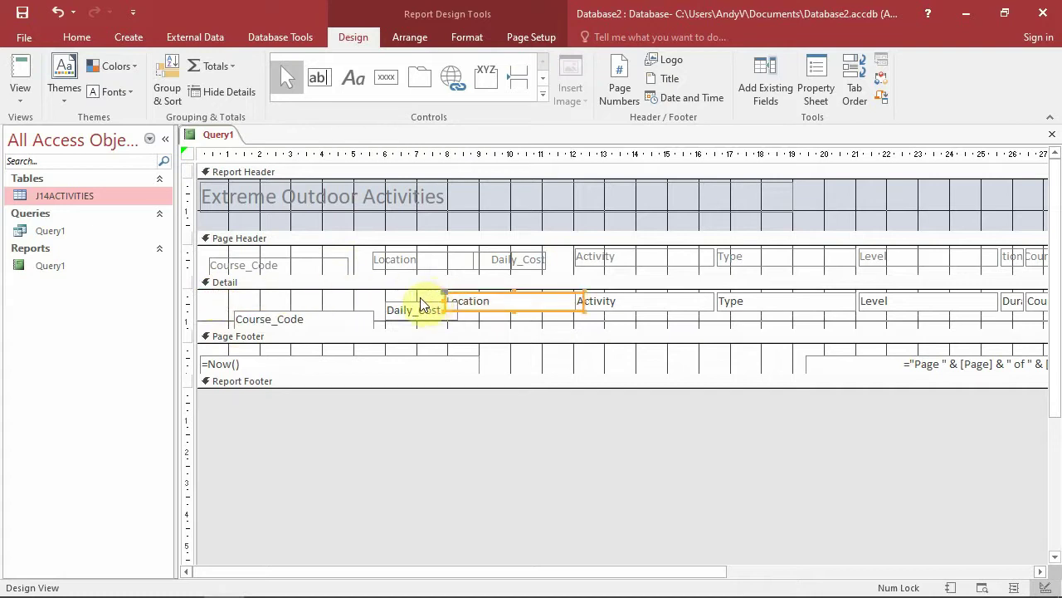
- Line up the Course_Code label and its Detail field at the report's left edge as the first column
mouse_move(210, 264)
mouse_down()
mouse_move(185, 248)
mouse_move(201, 247)
mouse_up()
click(237, 311)
drag(232, 308, 207, 295)
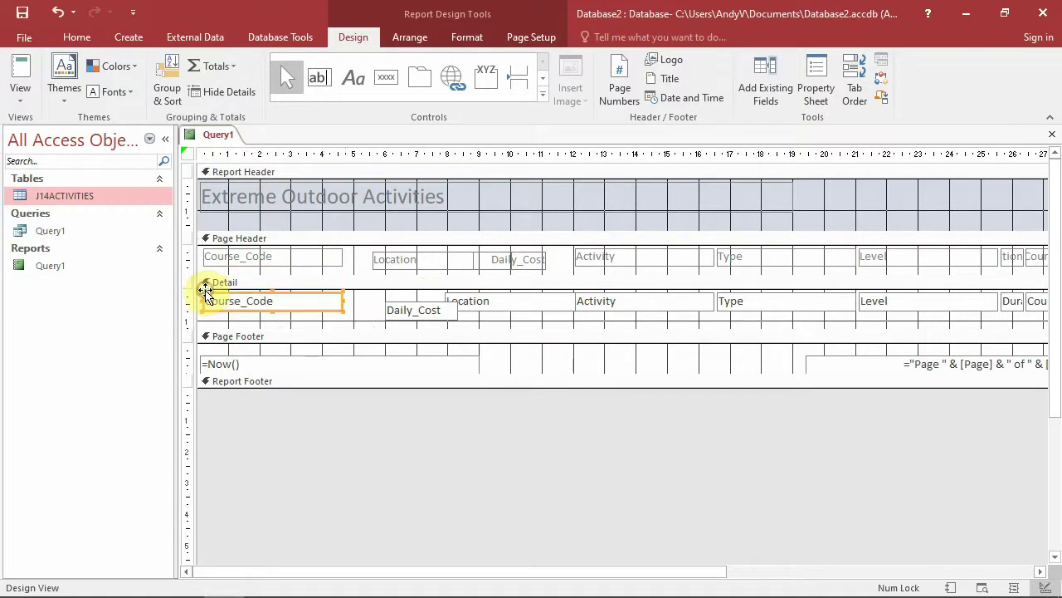
- Place the Activity field directly after Course_Code in the Detail section, with the Daily_Cost and Location fields moved clear of it
click(591, 295)
drag(576, 299, 344, 294)
drag(411, 312, 541, 291)
drag(441, 294, 550, 292)
- Place the Activity label directly after Course_Code in the page header, moving the Location label further along to clear the space
click(578, 251)
mouse_move(573, 251)
mouse_down()
mouse_move(404, 257)
mouse_move(399, 267)
mouse_move(384, 253)
mouse_move(555, 260)
mouse_up()
click(388, 269)
drag(351, 265, 350, 246)
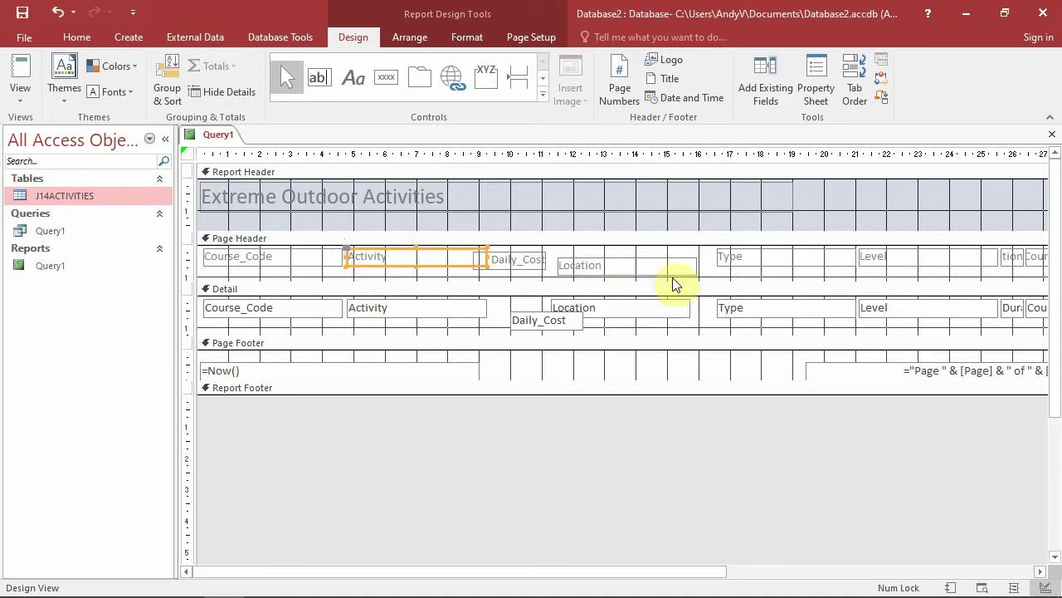
- Position the Type label and field directly after Activity, moving the Daily_Cost label and field out of the way
click(720, 253)
drag(715, 253, 688, 266)
click(482, 250)
click(524, 314)
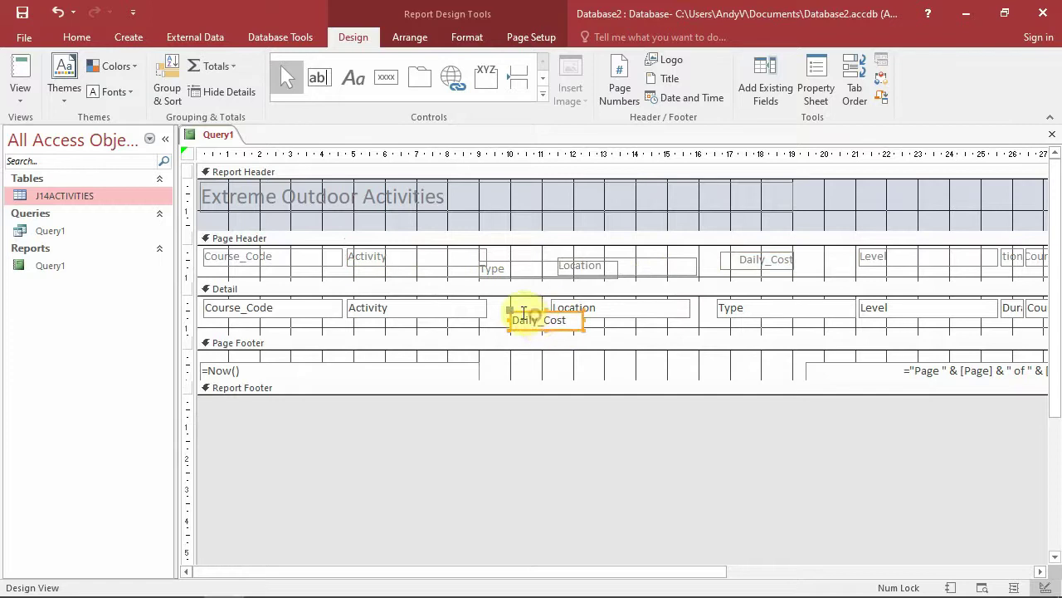
drag(514, 314, 654, 315)
click(766, 308)
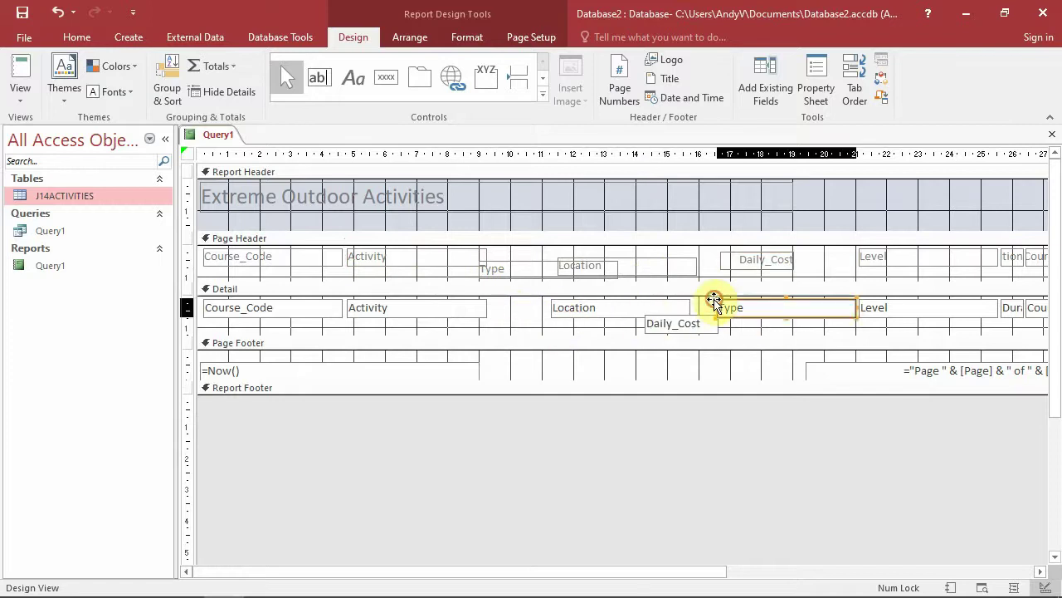
drag(711, 299, 491, 254)
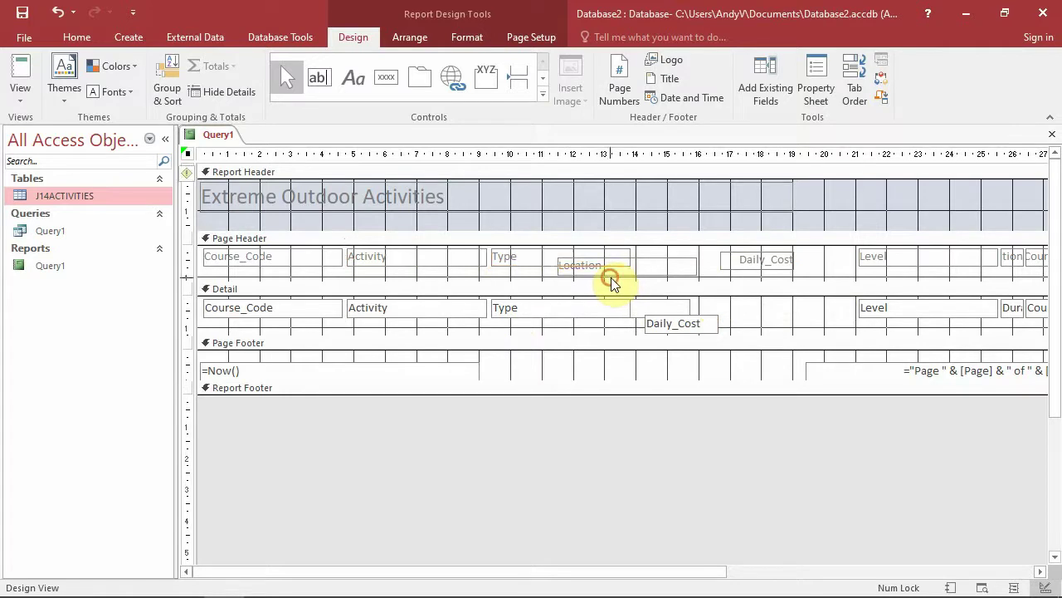
- Position the Location label and field directly after Type, moving the Daily_Cost field further along the Detail section
click(569, 271)
drag(553, 261, 630, 254)
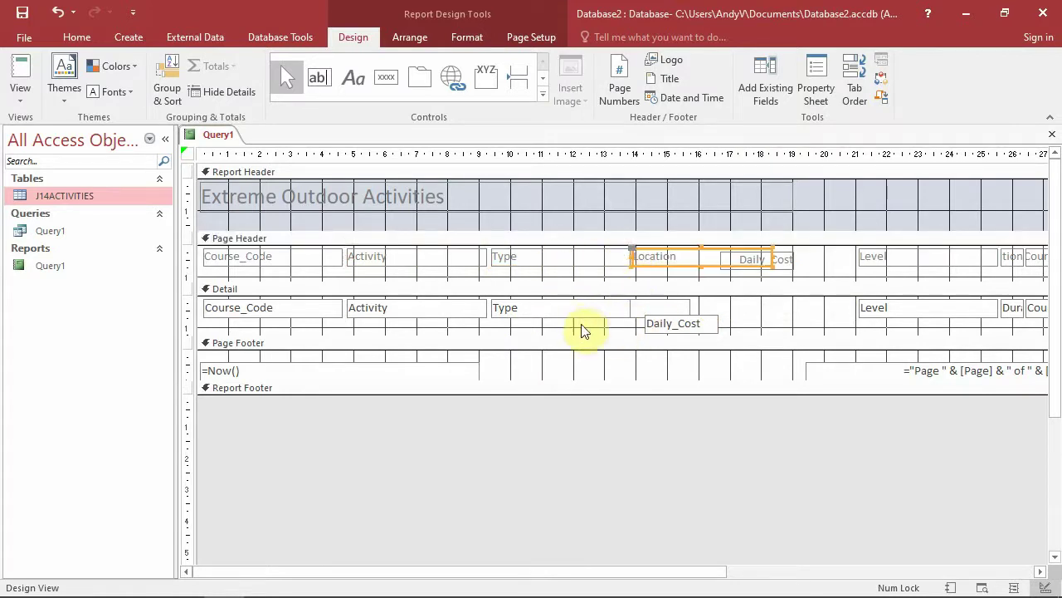
click(697, 328)
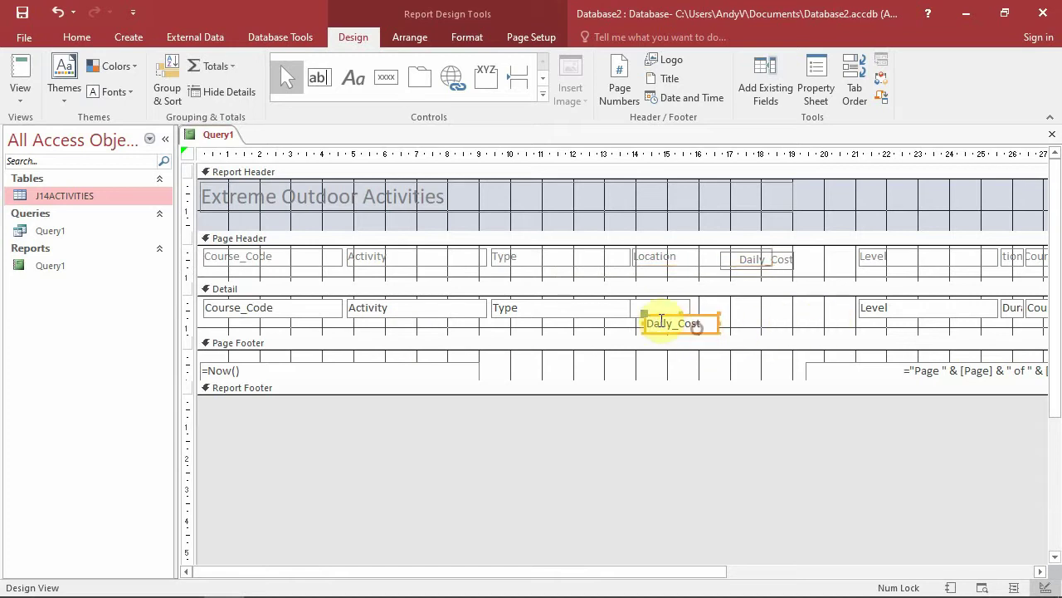
drag(645, 314, 762, 309)
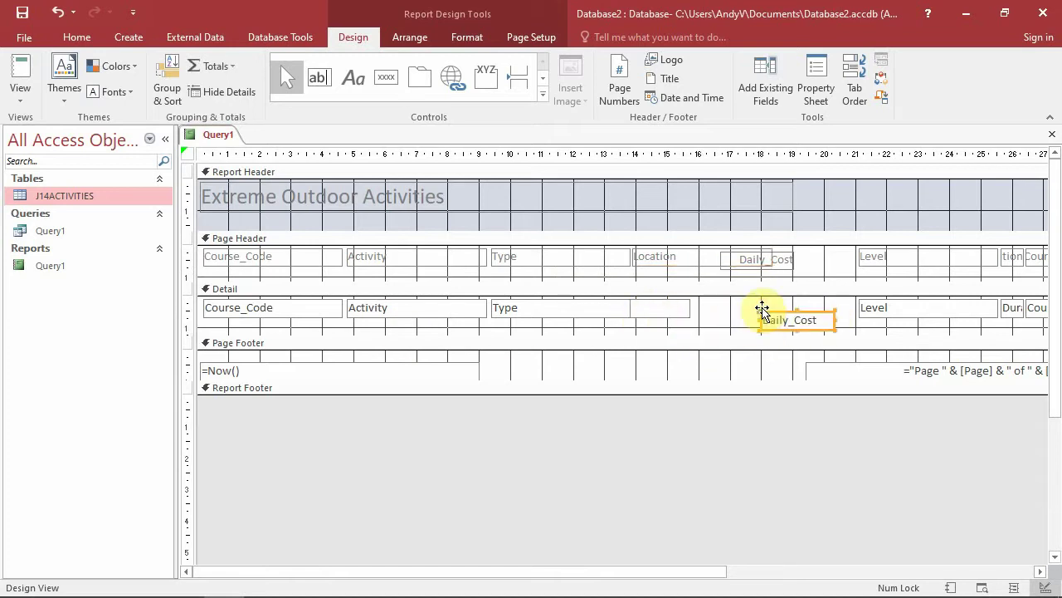
click(657, 308)
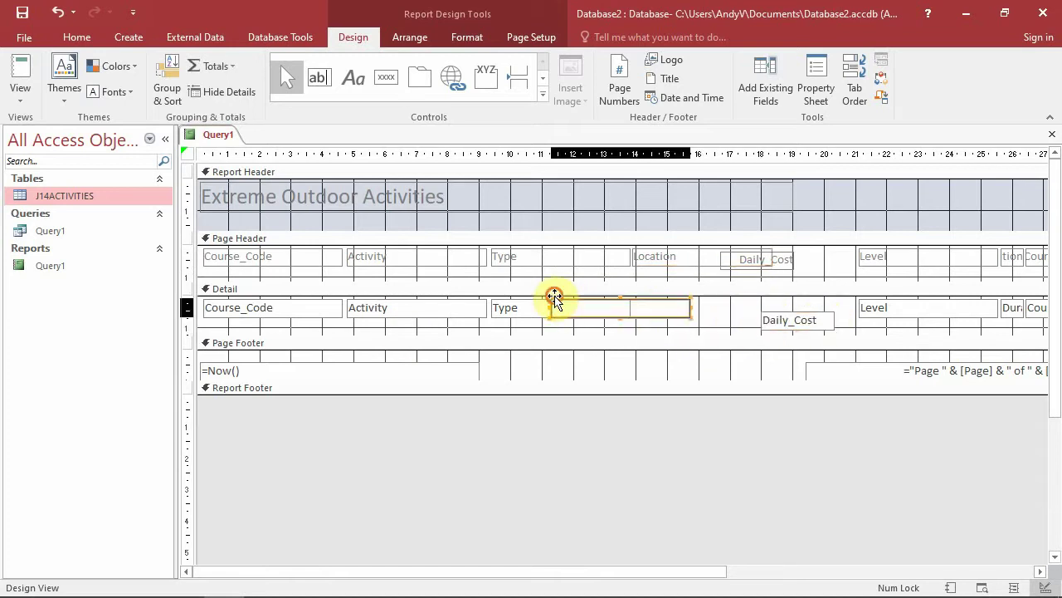
drag(553, 294, 640, 297)
- Move the Daily_Cost label clear and position the Level label and field directly after Location
click(664, 258)
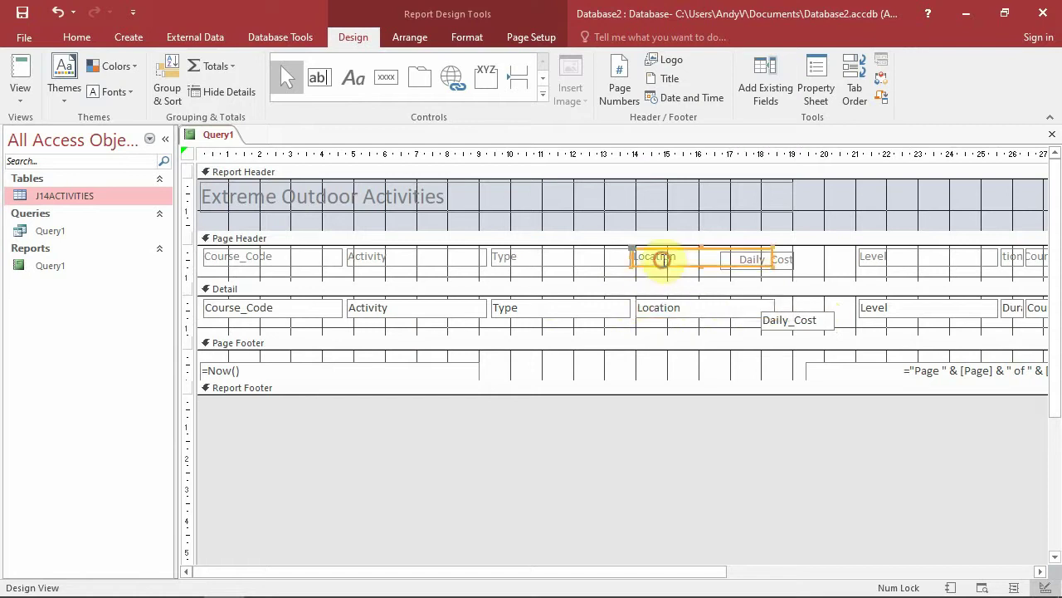
click(782, 264)
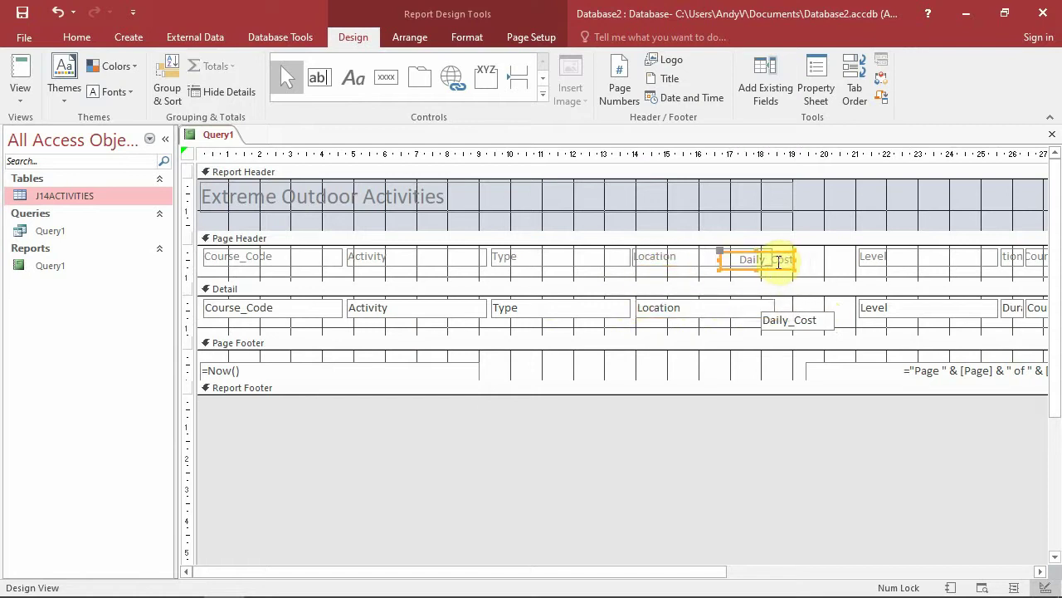
drag(768, 269, 780, 300)
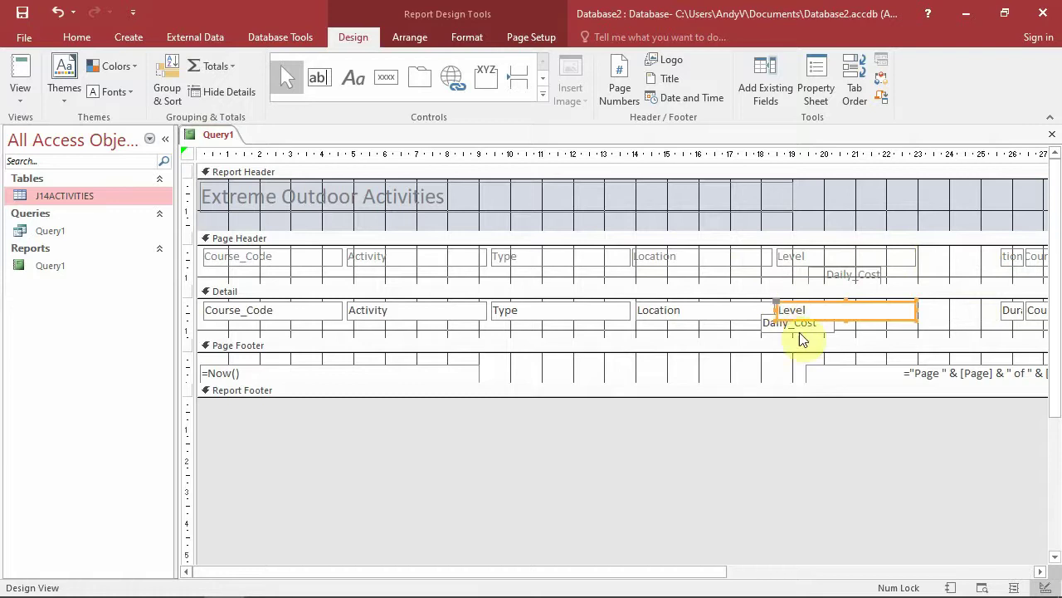
- Position the Daily_Cost field and its page header label directly after Level, level with the rest of each row
click(765, 323)
click(919, 307)
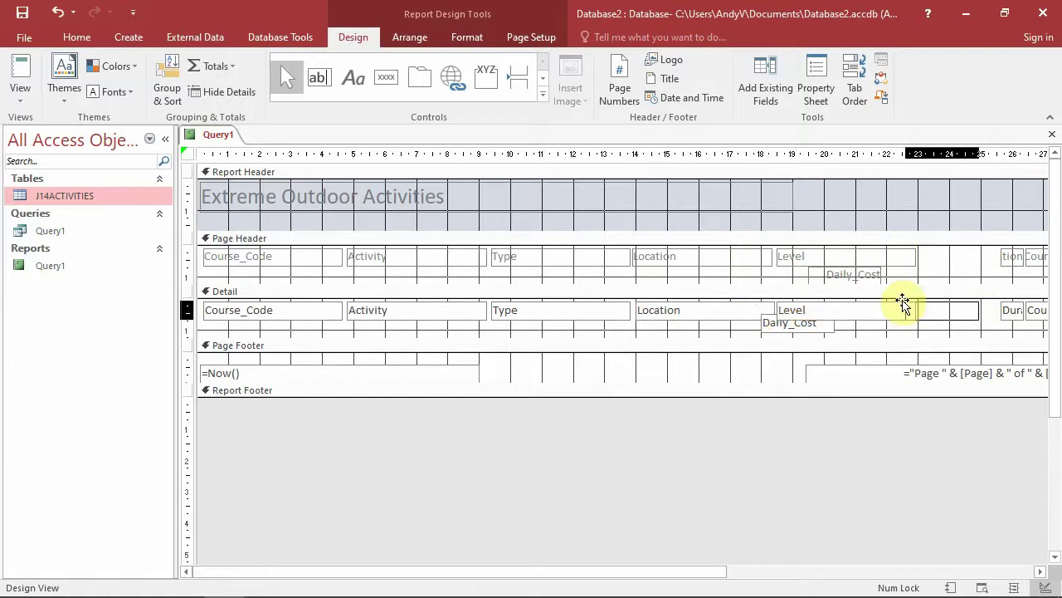
drag(917, 303, 918, 304)
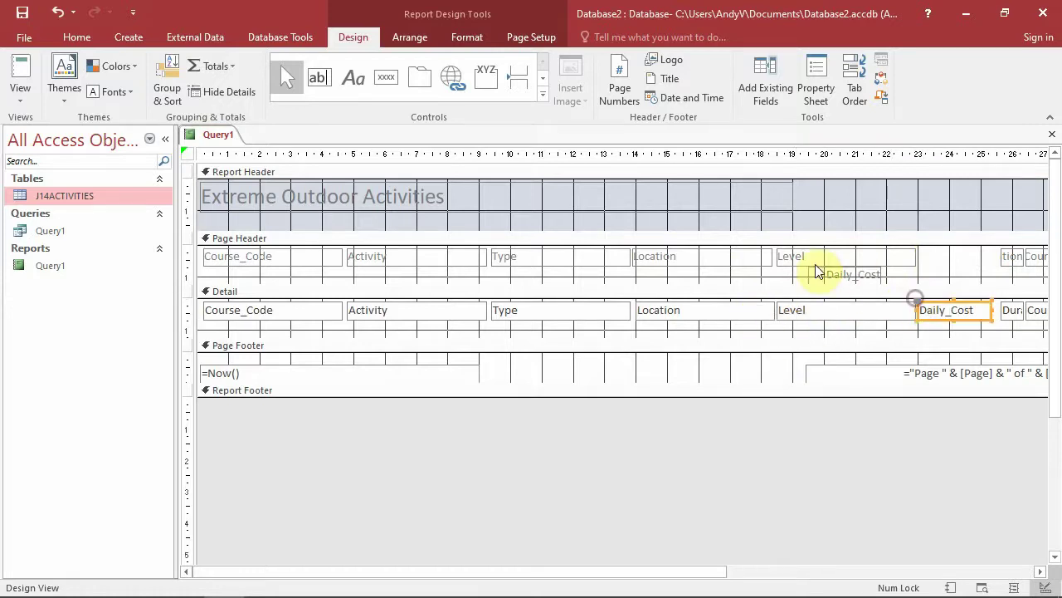
click(818, 270)
drag(809, 265, 919, 249)
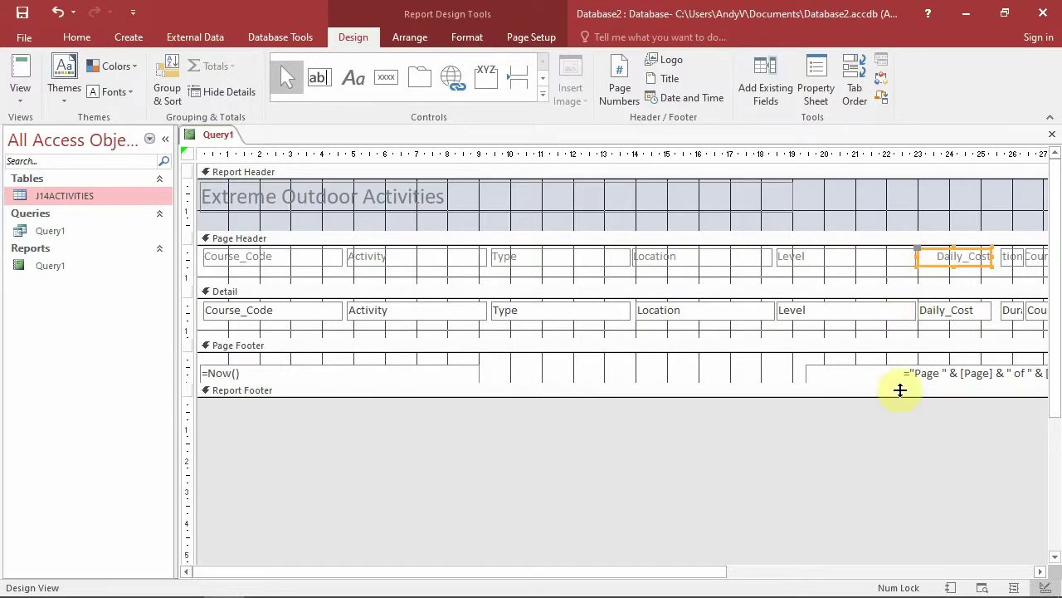
- Widen the Duration label and field leftward until they meet the Daily_Cost column
drag(695, 571, 946, 571)
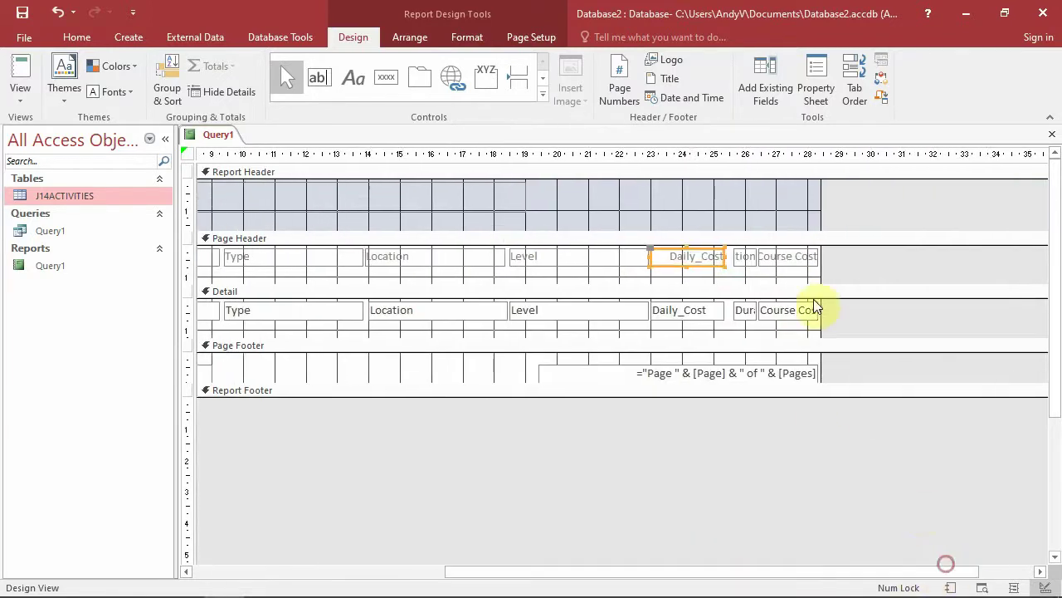
click(738, 256)
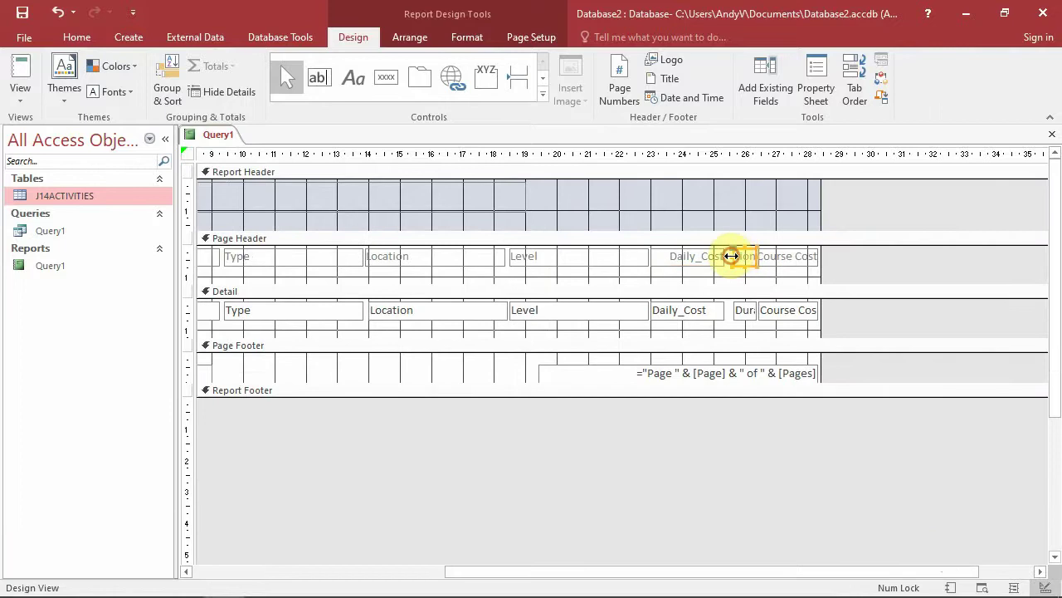
click(742, 310)
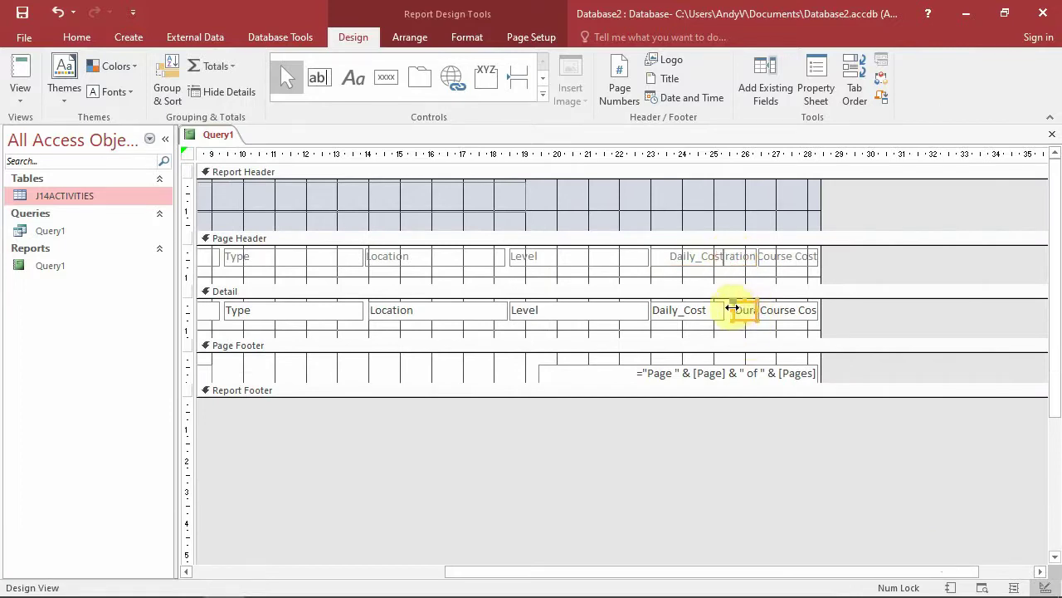
drag(732, 308, 724, 308)
click(780, 310)
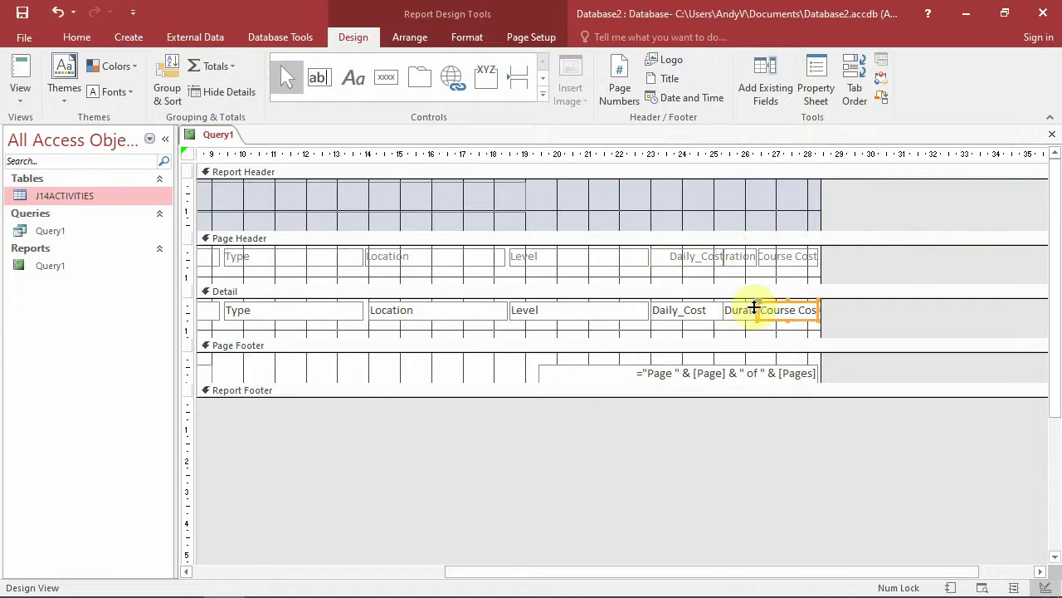
drag(826, 573, 540, 571)
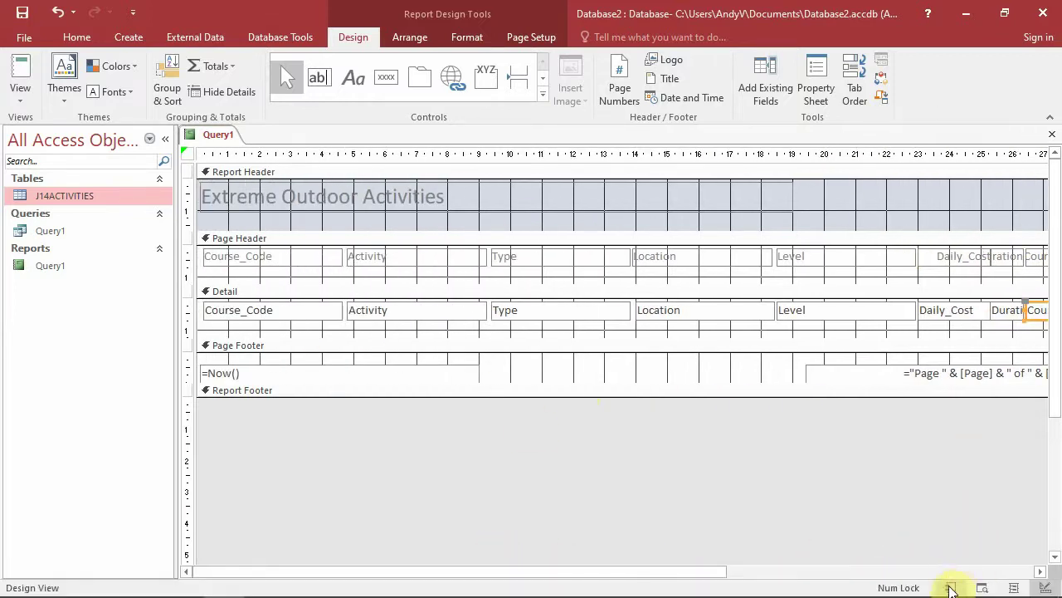
- Check the report's data in Report View and narrow the Course_Code label and field to about 3 cm in Design View
click(950, 587)
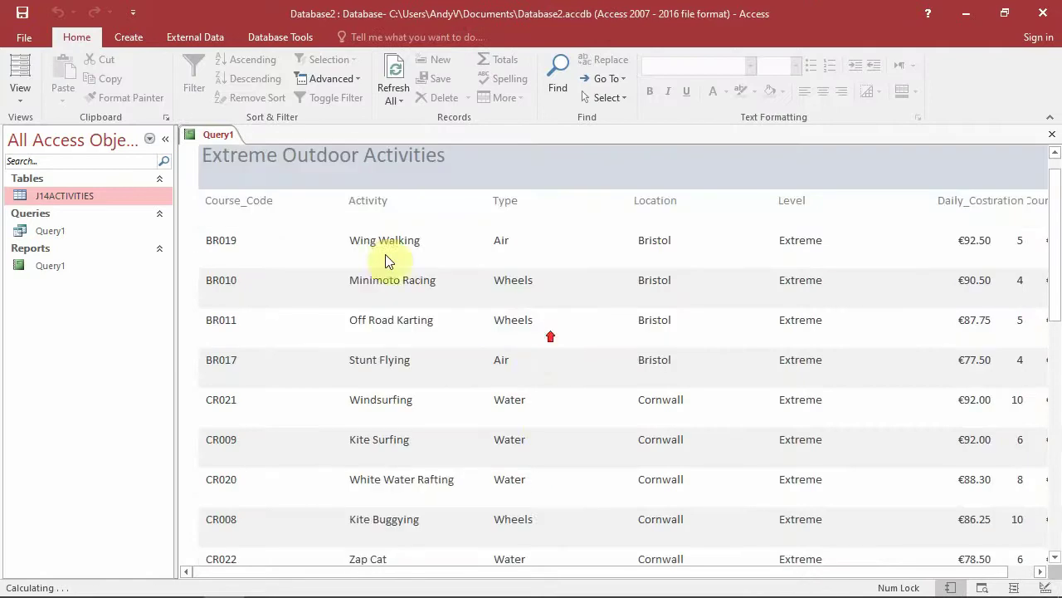
scroll(329, 419, down, 2)
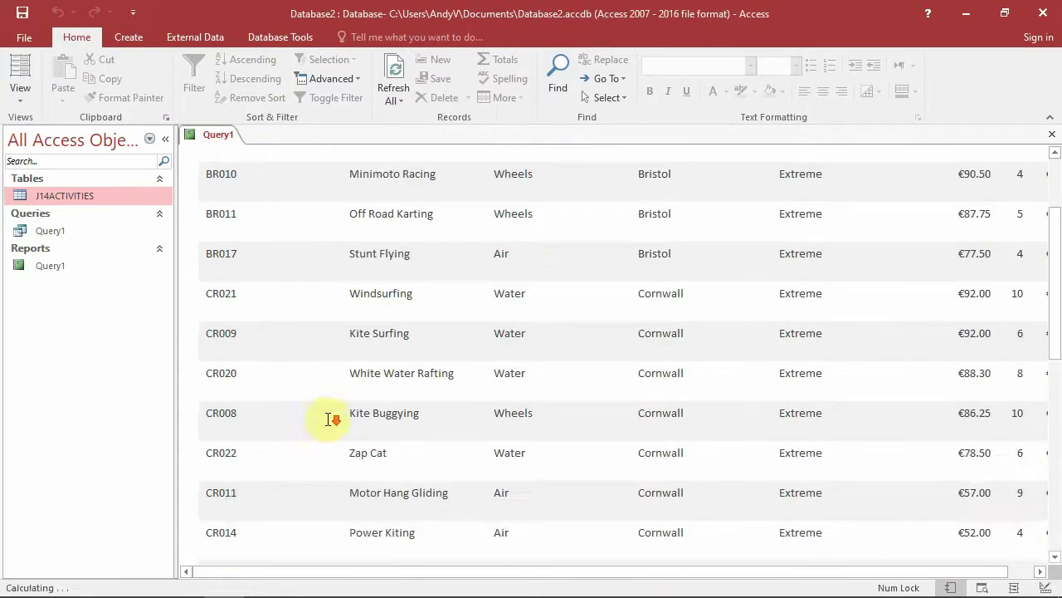
scroll(349, 390, up, 2)
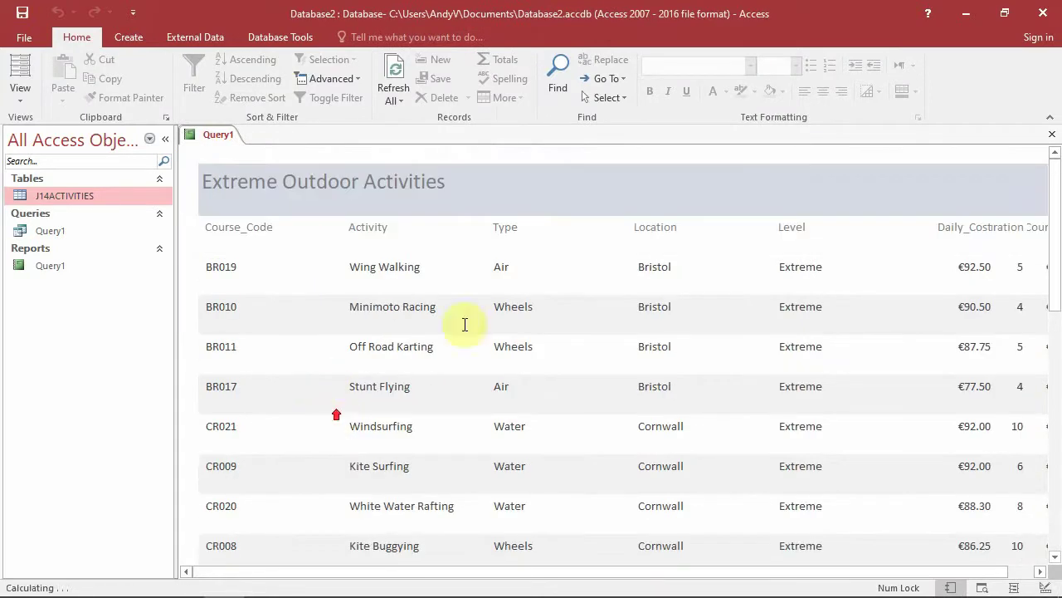
click(1014, 587)
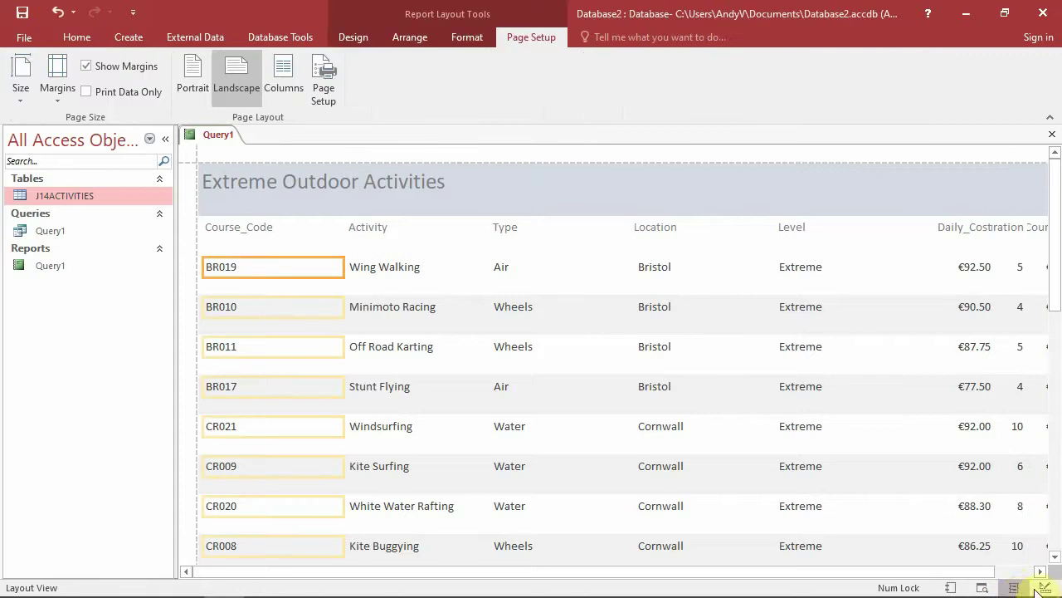
click(1045, 588)
click(306, 257)
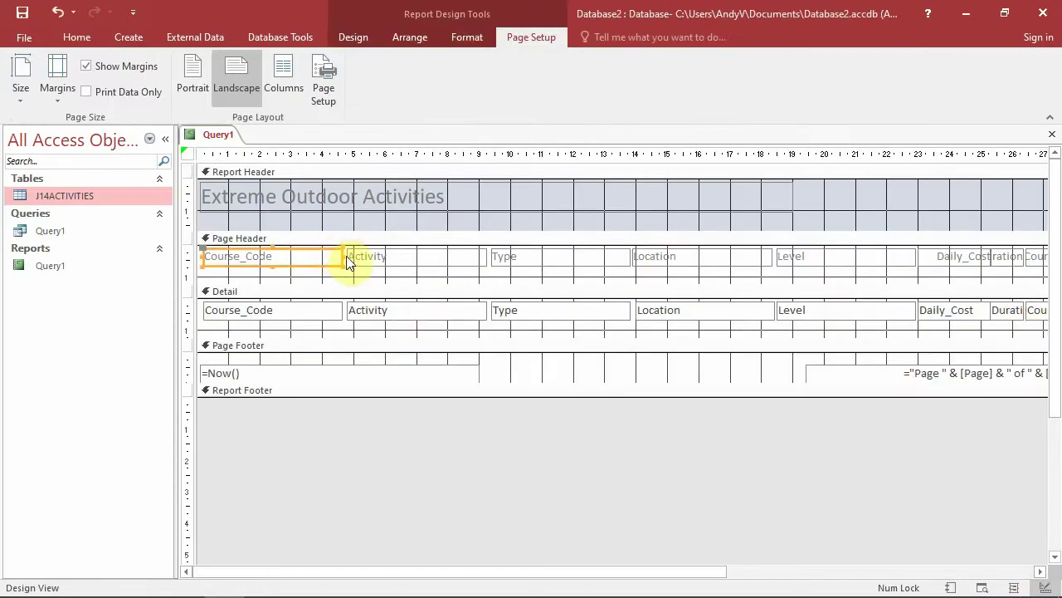
drag(343, 257, 302, 259)
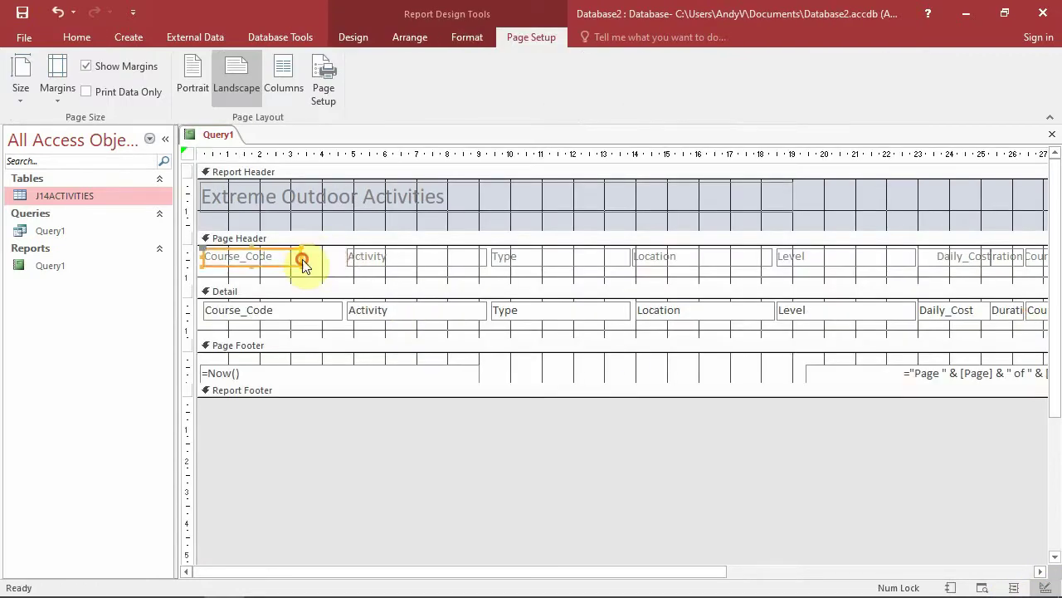
click(313, 307)
drag(343, 309, 299, 308)
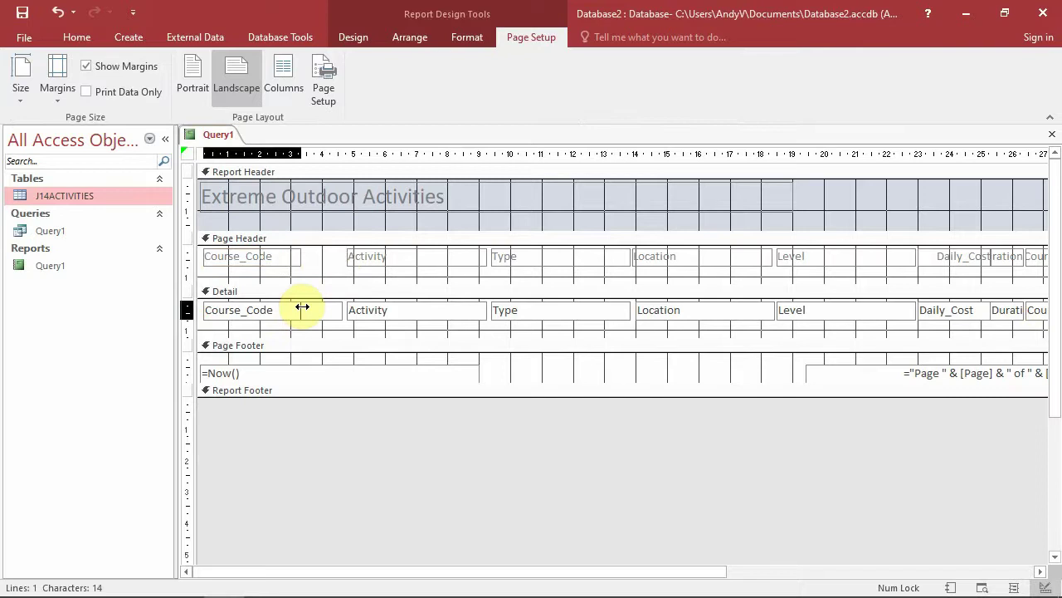
- Move the Activity label and field back so they sit directly after the narrowed Course_Code column
click(350, 249)
drag(351, 249, 310, 247)
click(348, 305)
drag(349, 304, 303, 302)
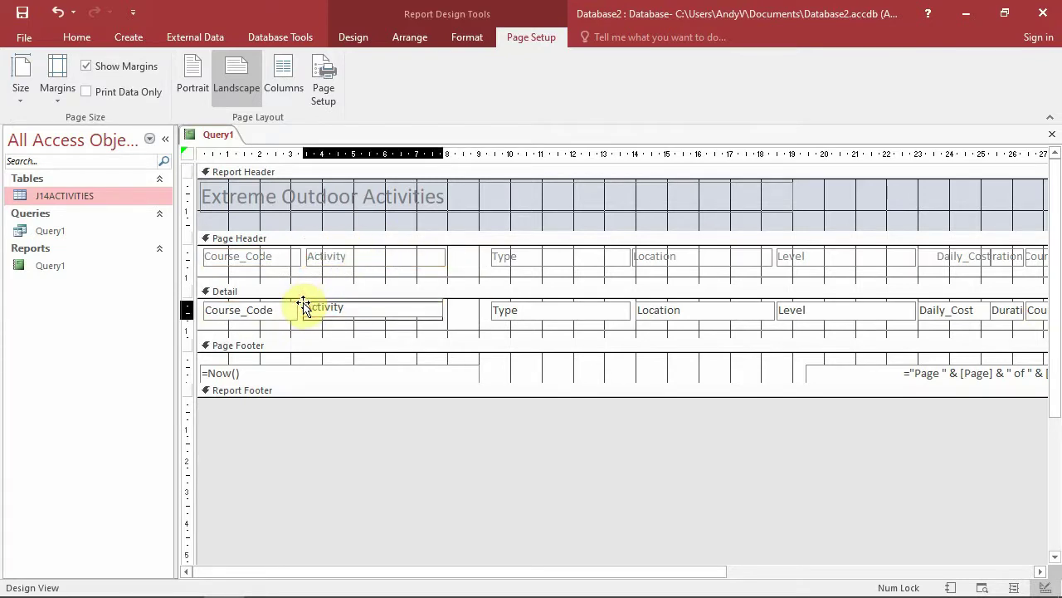
- Narrow the Activity label and field to about 3 cm and check the column in Report View
click(429, 249)
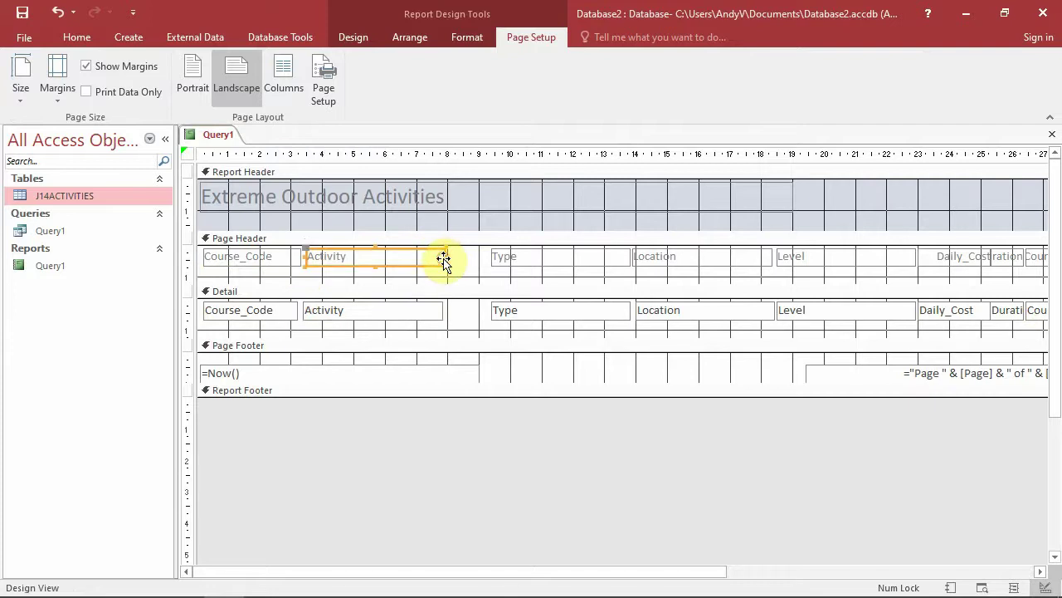
drag(445, 259, 399, 260)
click(418, 316)
mouse_move(418, 316)
mouse_down()
mouse_move(438, 309)
mouse_move(397, 309)
mouse_up()
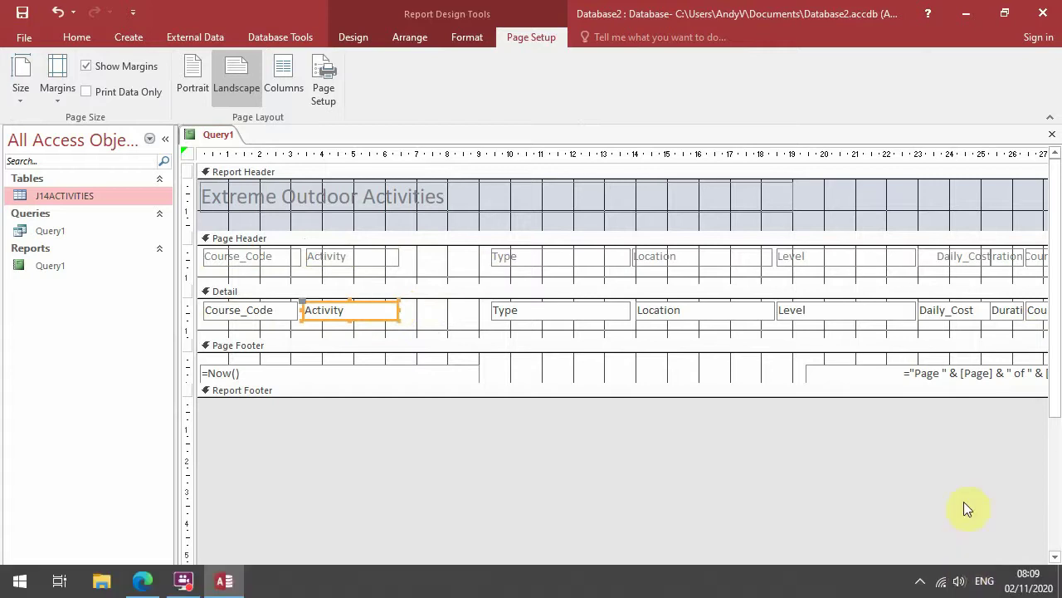
click(952, 586)
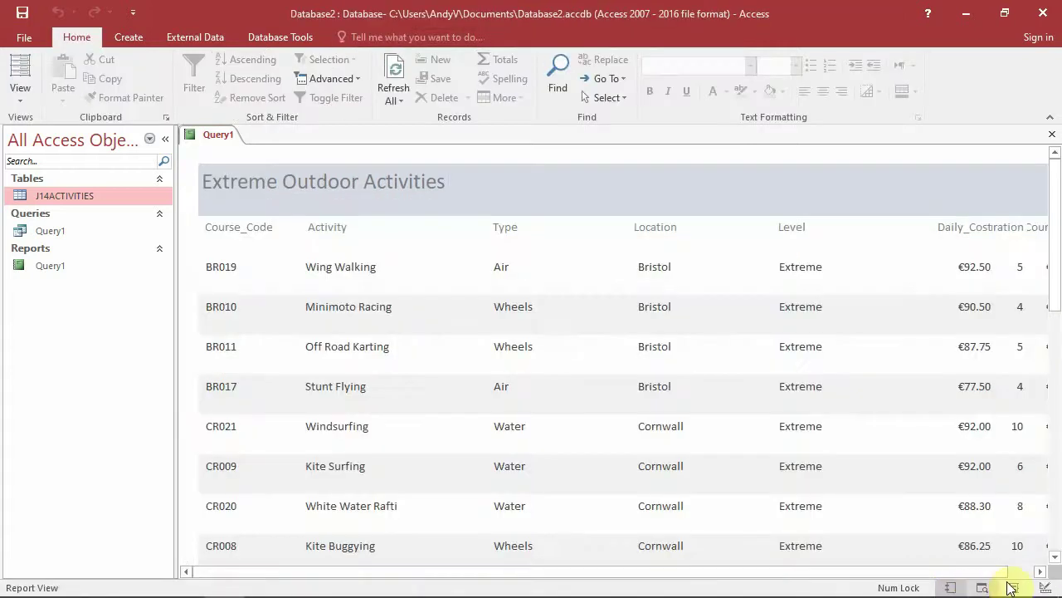
click(1045, 588)
- Move the Type label and field directly after the narrowed Activity column
click(526, 257)
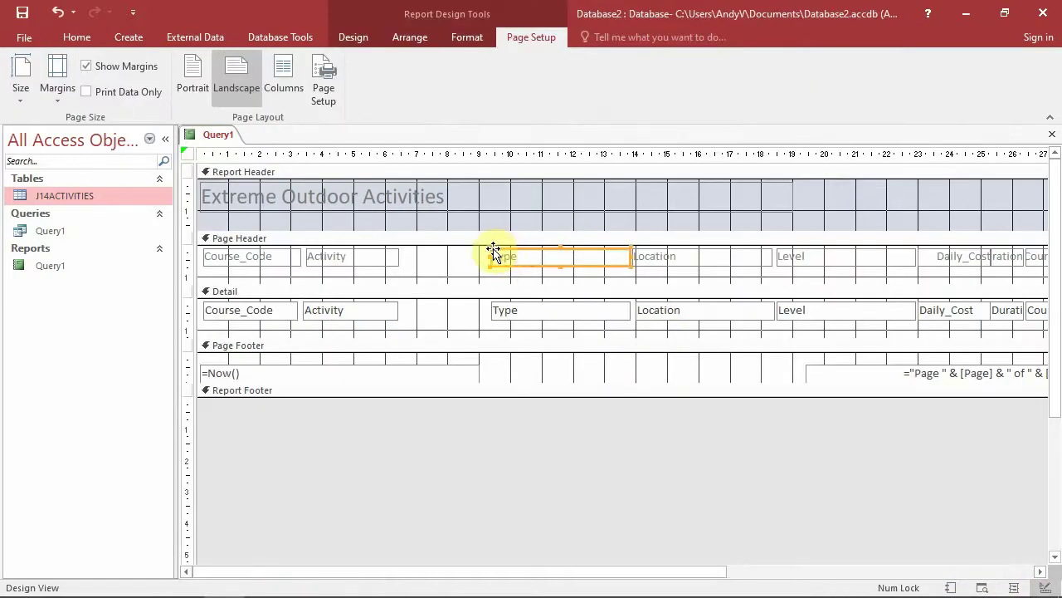
drag(493, 251, 403, 249)
drag(493, 307, 400, 303)
- Move the Location label and field so they directly follow the Type column
click(621, 263)
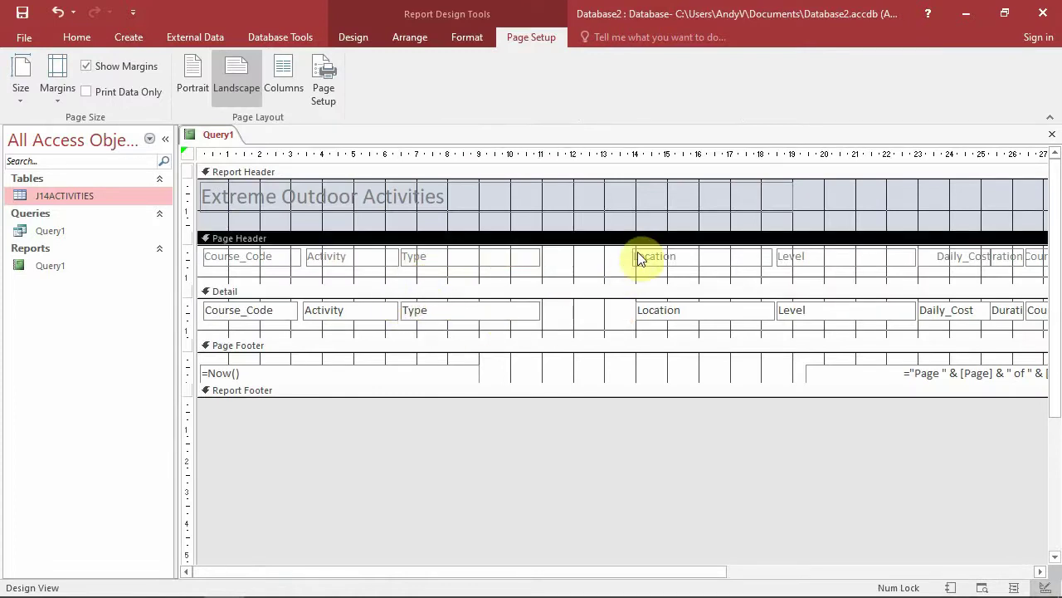
drag(640, 257, 540, 254)
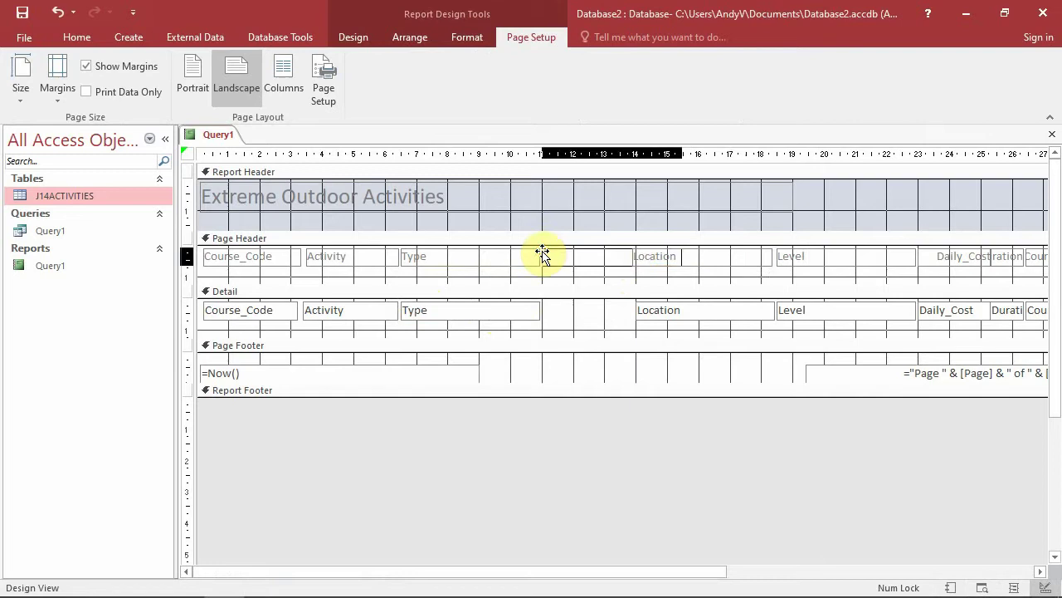
click(603, 306)
drag(648, 313, 543, 303)
click(771, 257)
- Narrow the Location label and field to about 3.6 cm wide
click(656, 257)
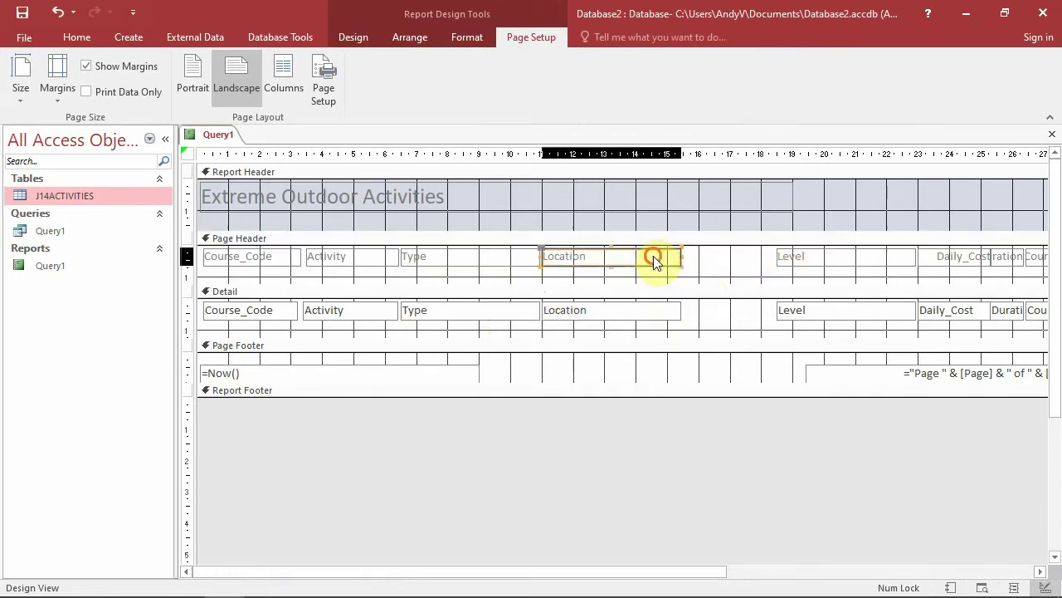
drag(679, 256, 657, 258)
click(660, 311)
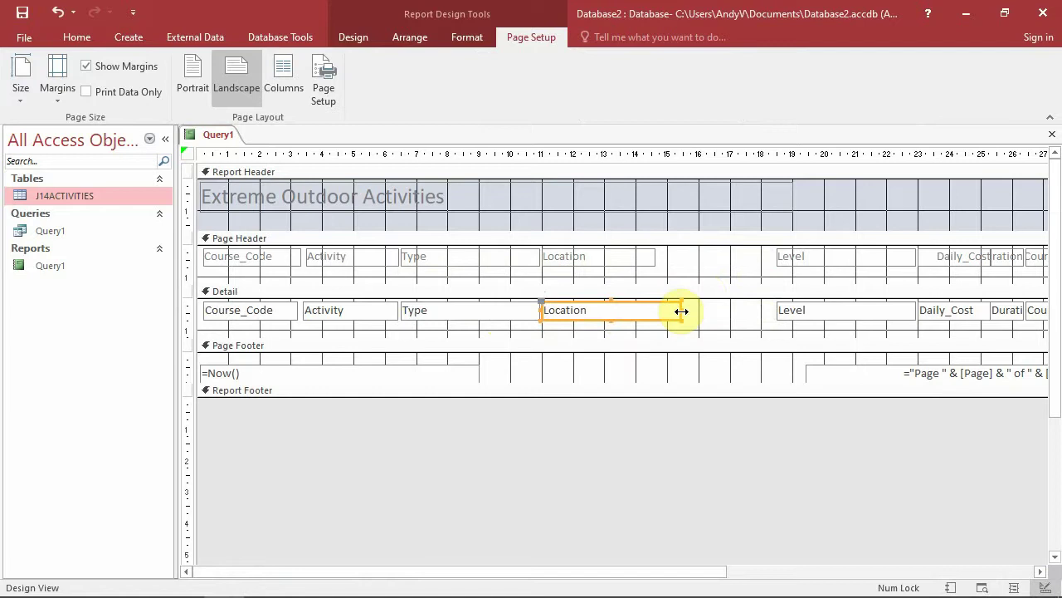
drag(682, 311, 653, 309)
- Move the Level label and field directly after the narrowed Location column
click(718, 269)
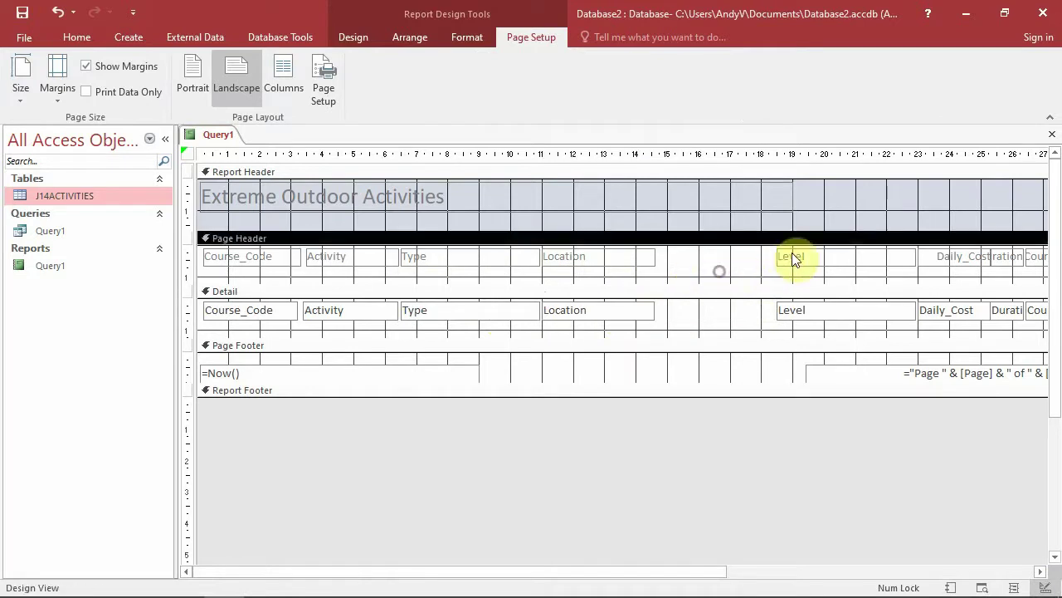
click(780, 255)
drag(780, 251, 661, 252)
click(807, 319)
drag(777, 308, 661, 307)
- Move the Daily_Cost label and field across the gap to sit just after the Level column
click(930, 262)
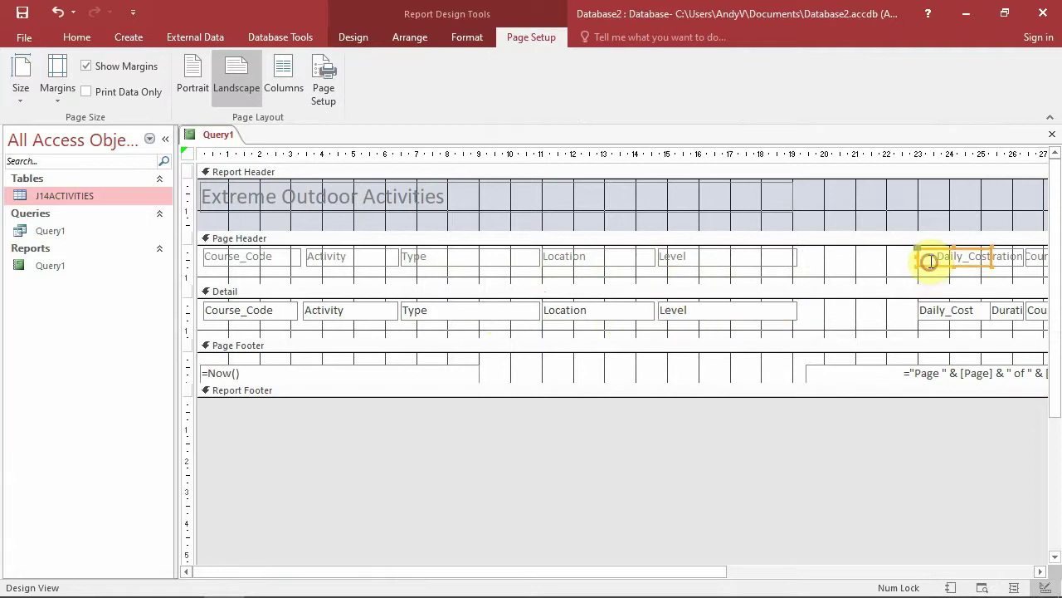
drag(917, 253, 803, 255)
click(930, 307)
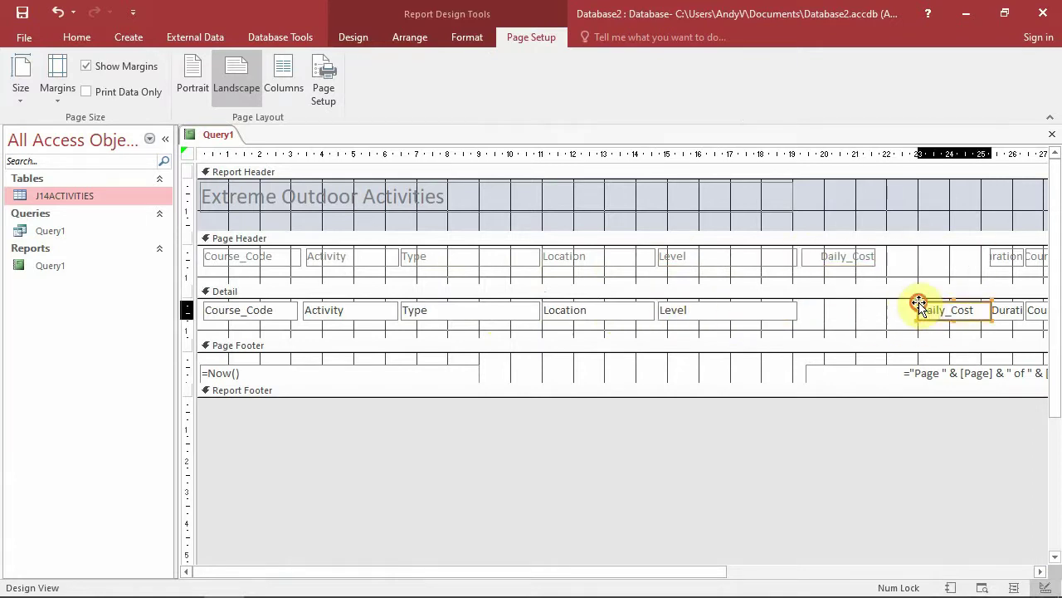
drag(913, 304, 805, 305)
- Widen the Duration label and field leftward to about 2.4 cm so the name fits
click(992, 256)
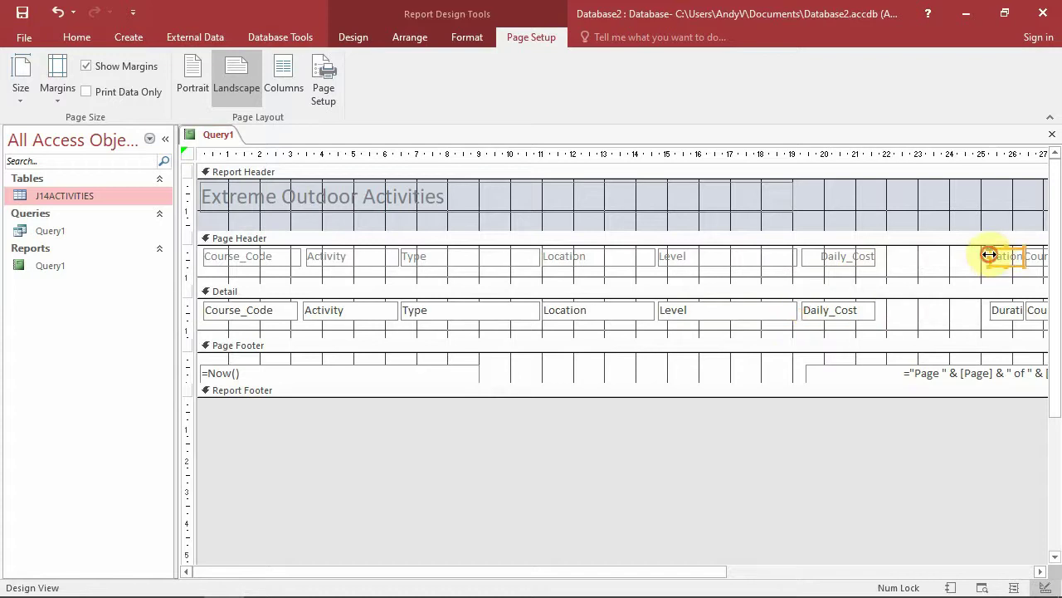
drag(990, 257, 948, 259)
click(996, 311)
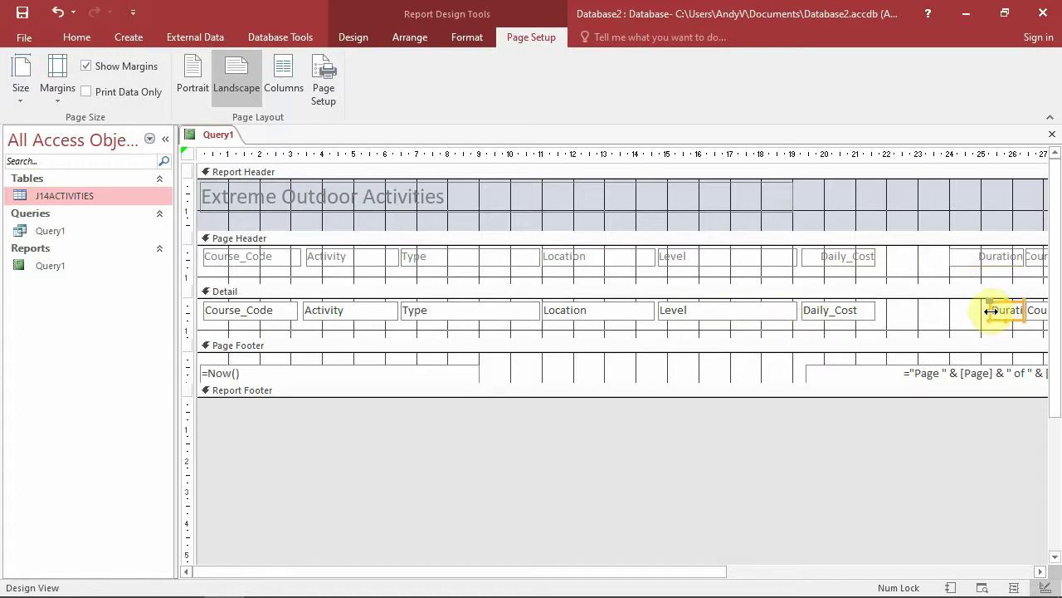
drag(990, 310, 948, 310)
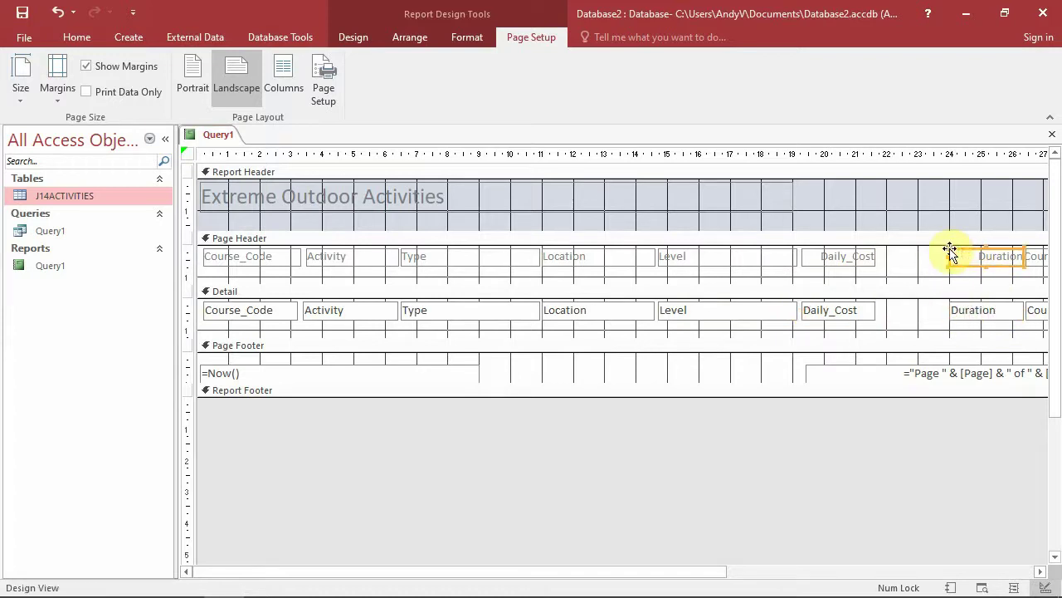
- Move the Duration label and field just after Daily_Cost and line the two up with each other
drag(950, 251, 878, 254)
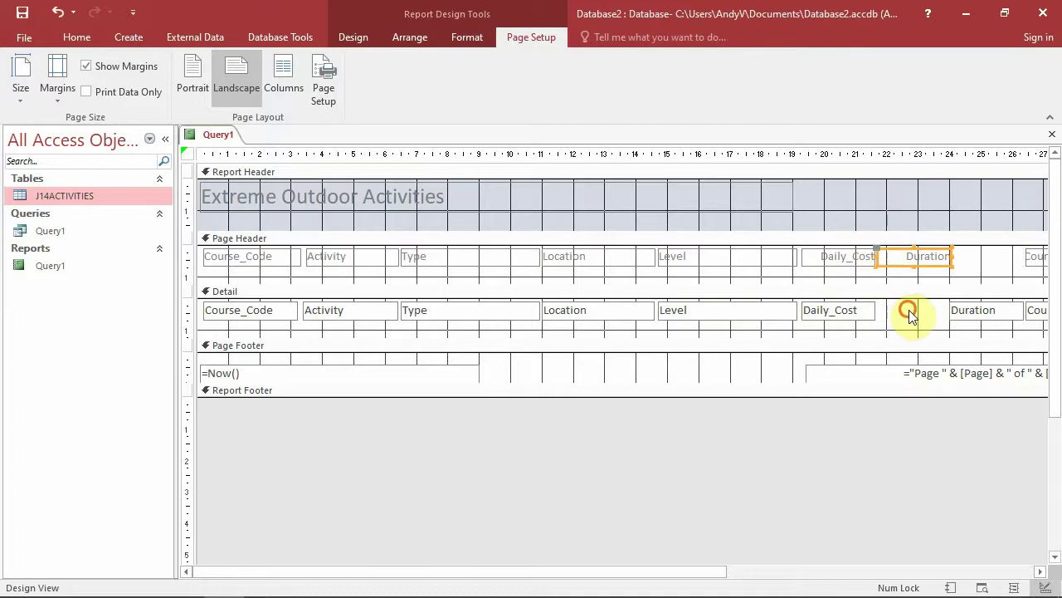
drag(954, 309, 880, 307)
drag(877, 252, 882, 253)
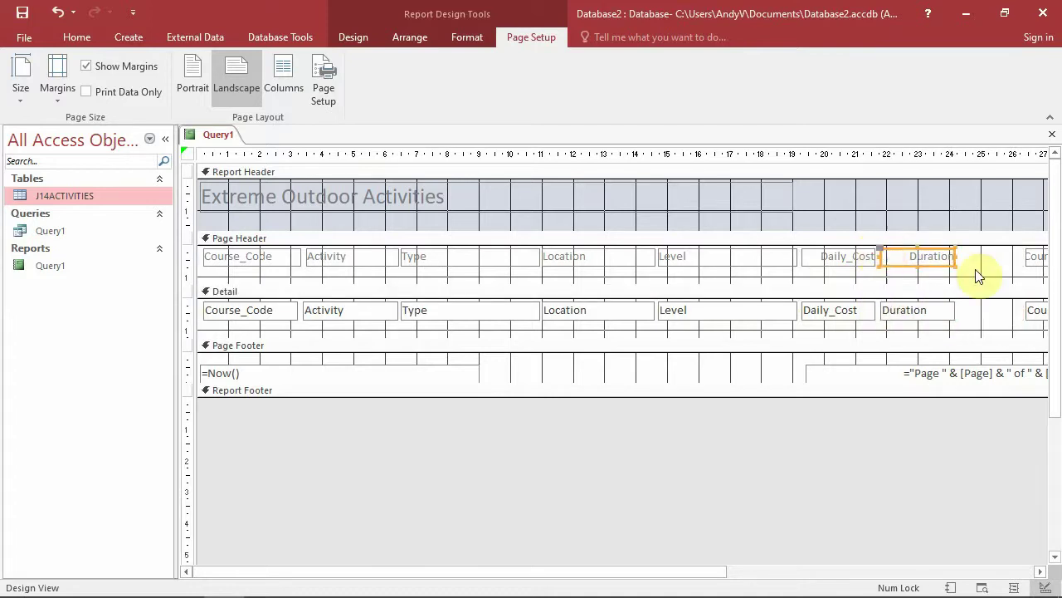
click(981, 274)
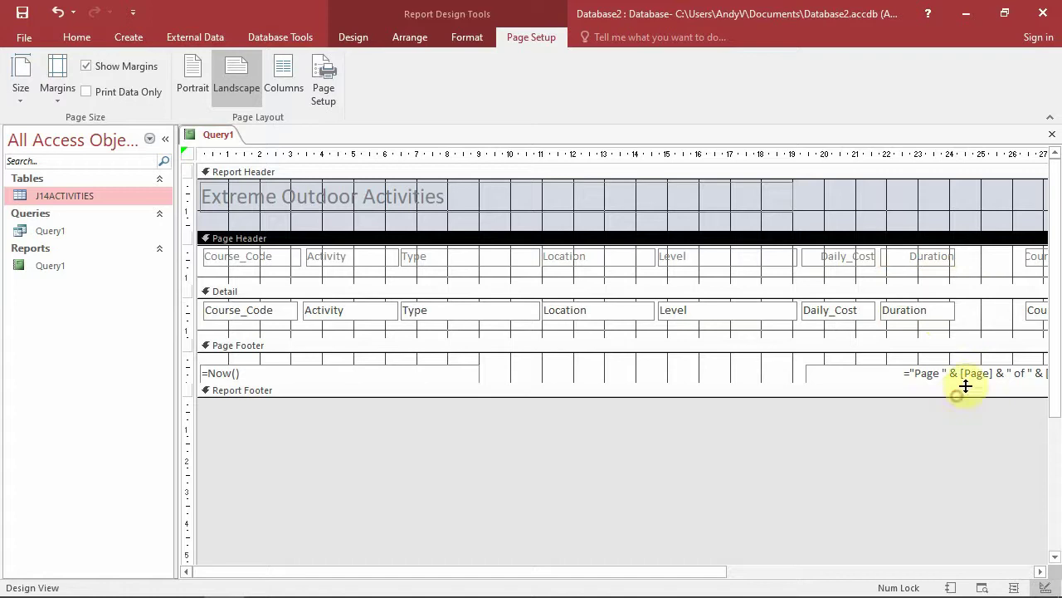
- Widen the Course Cost label and field to about 2.5 cm and move both closer to the Duration column
click(833, 570)
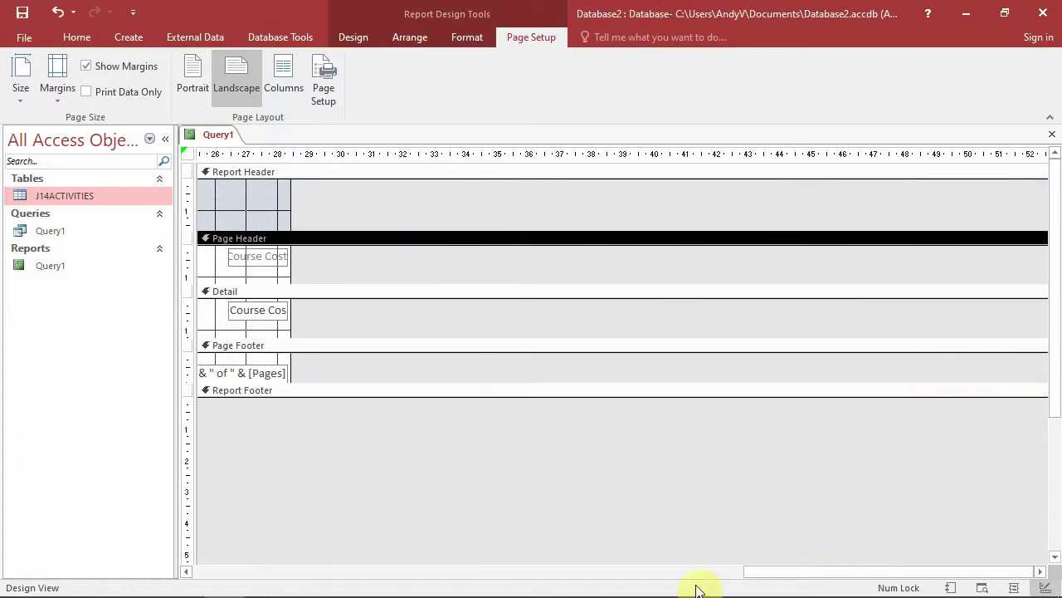
click(758, 571)
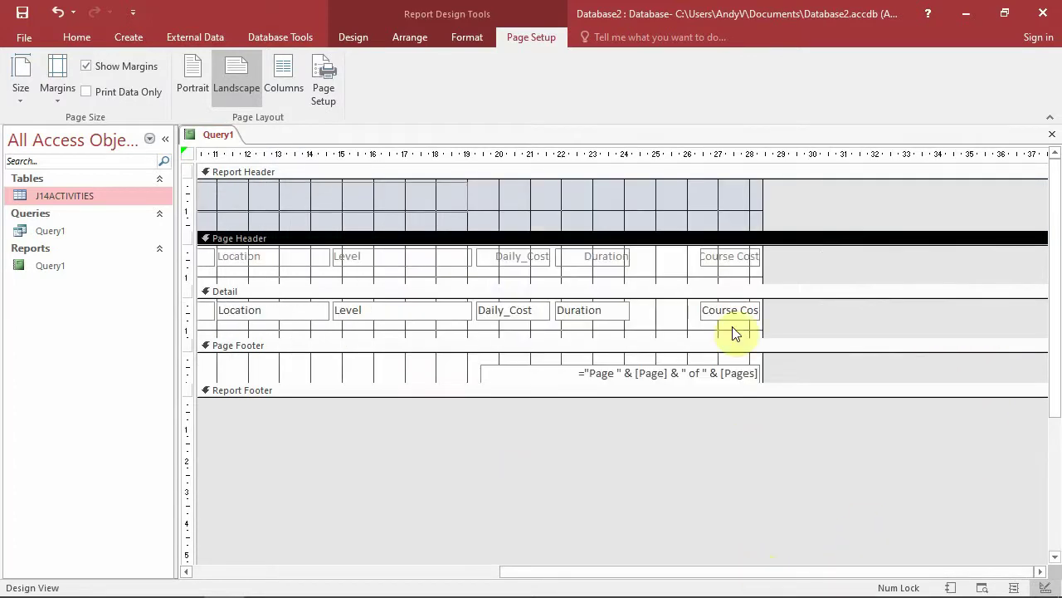
click(718, 258)
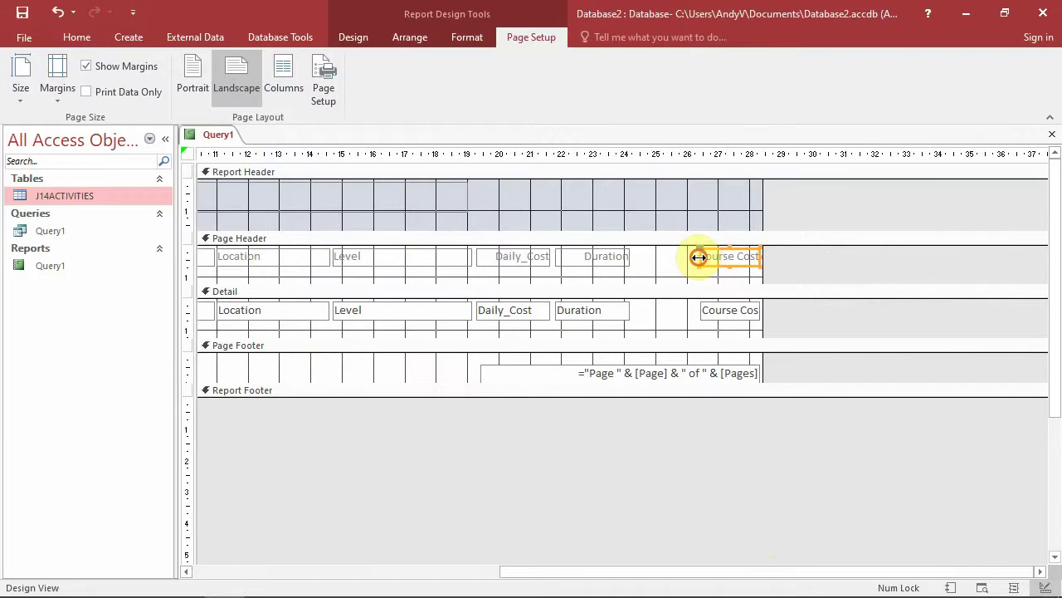
drag(699, 257, 681, 257)
drag(702, 310, 686, 309)
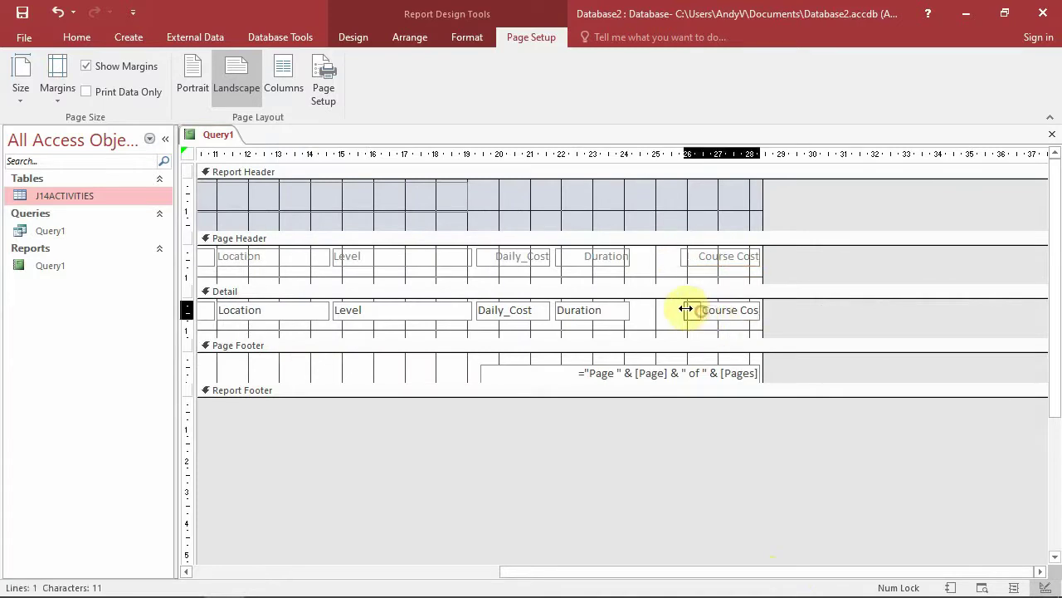
drag(700, 266, 646, 255)
drag(706, 312, 649, 302)
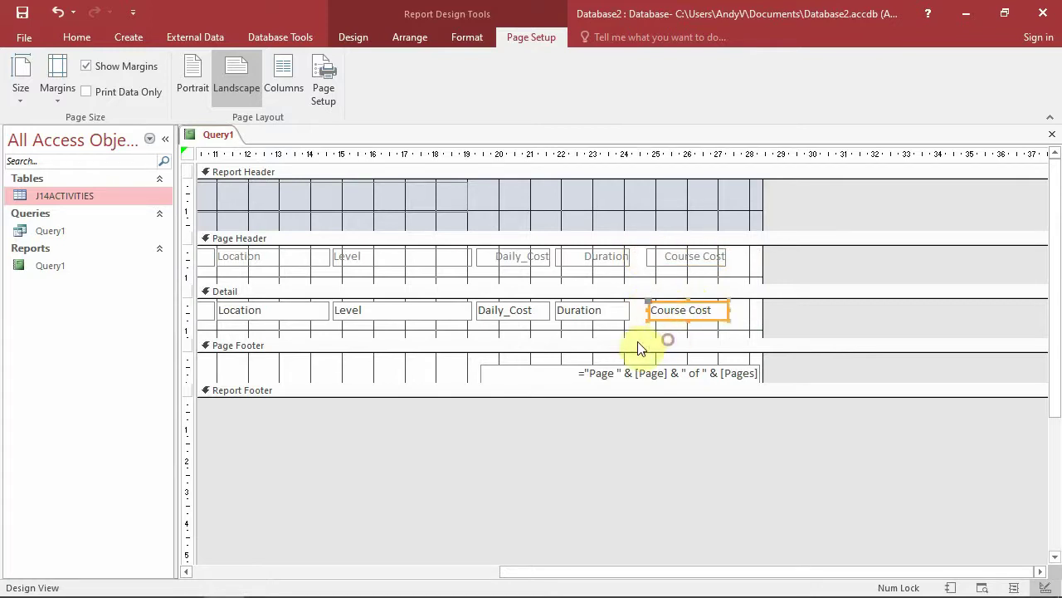
- Review the rearranged columns in Report View and switch to the exam paper PDF to read question 36's remaining requirements
drag(844, 573, 531, 573)
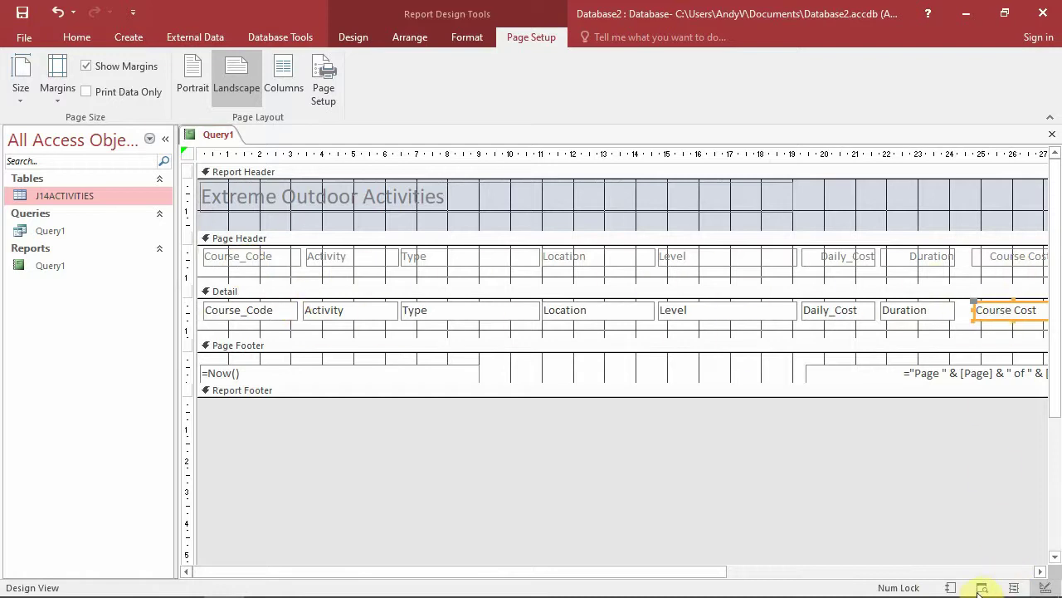
click(951, 587)
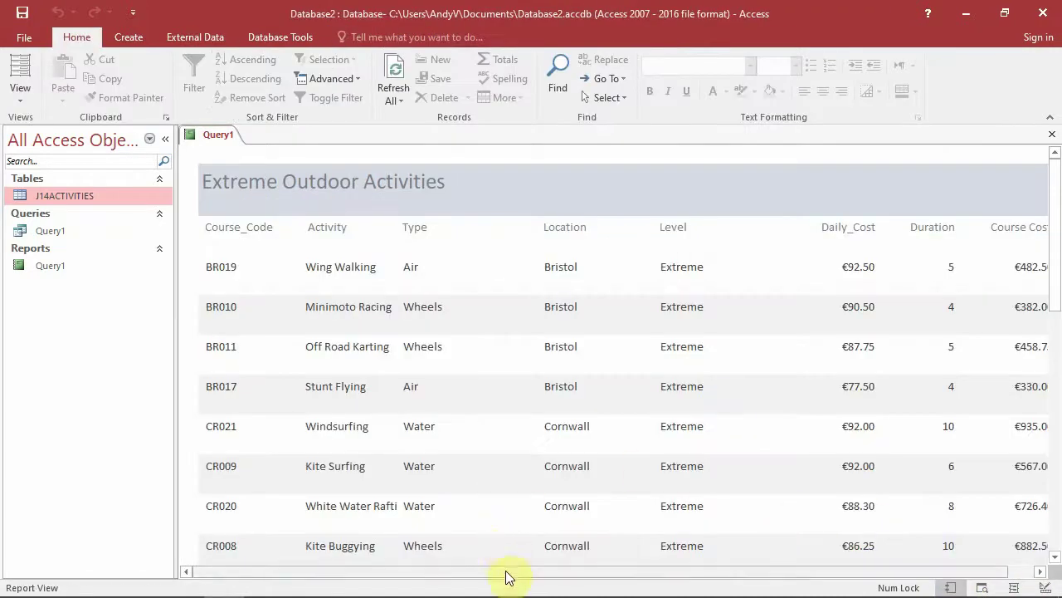
drag(508, 577, 351, 556)
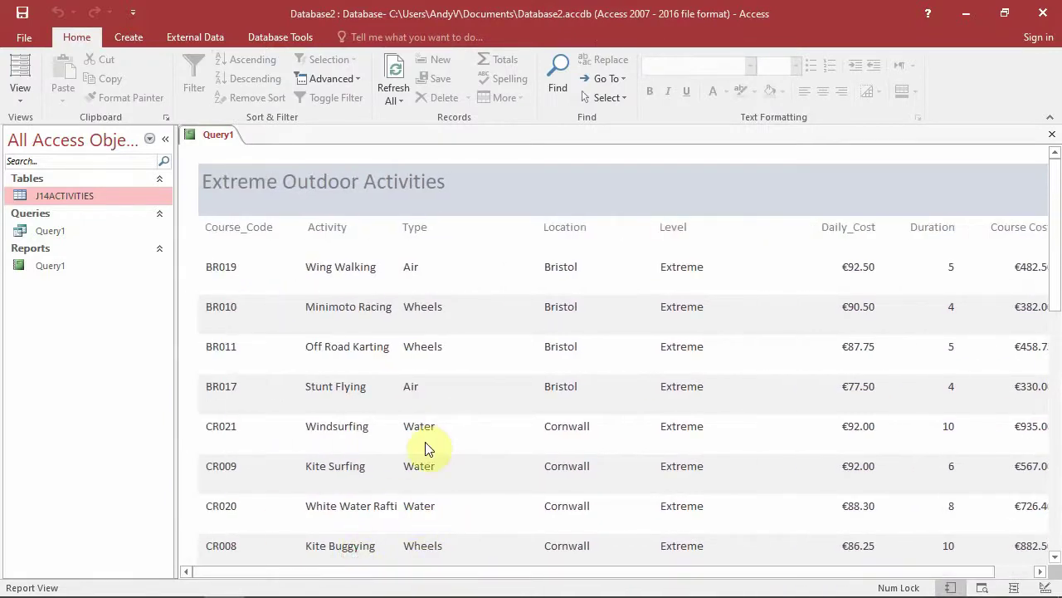
key(alt+Tab)
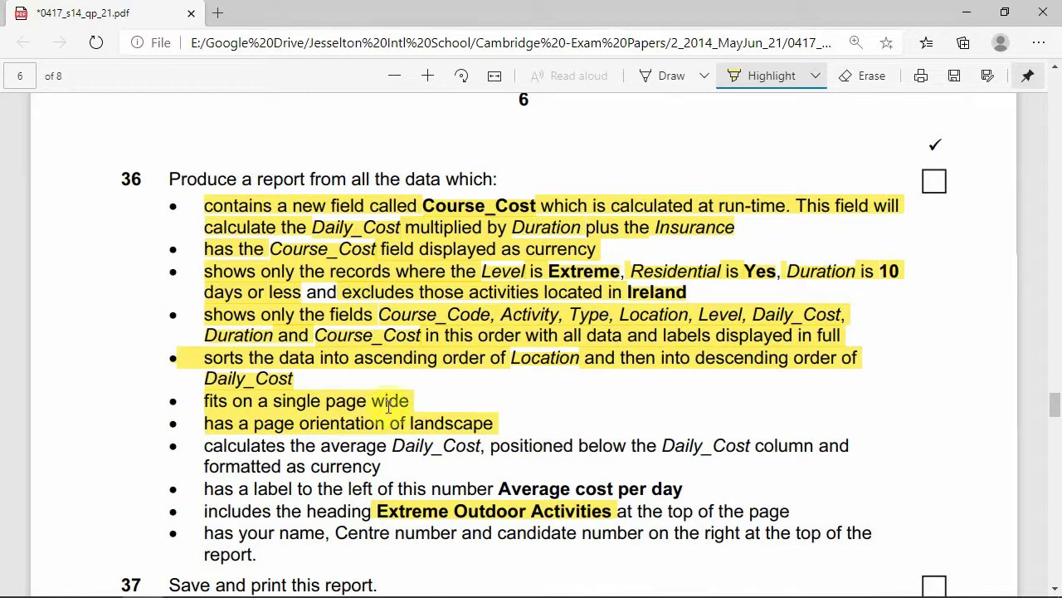
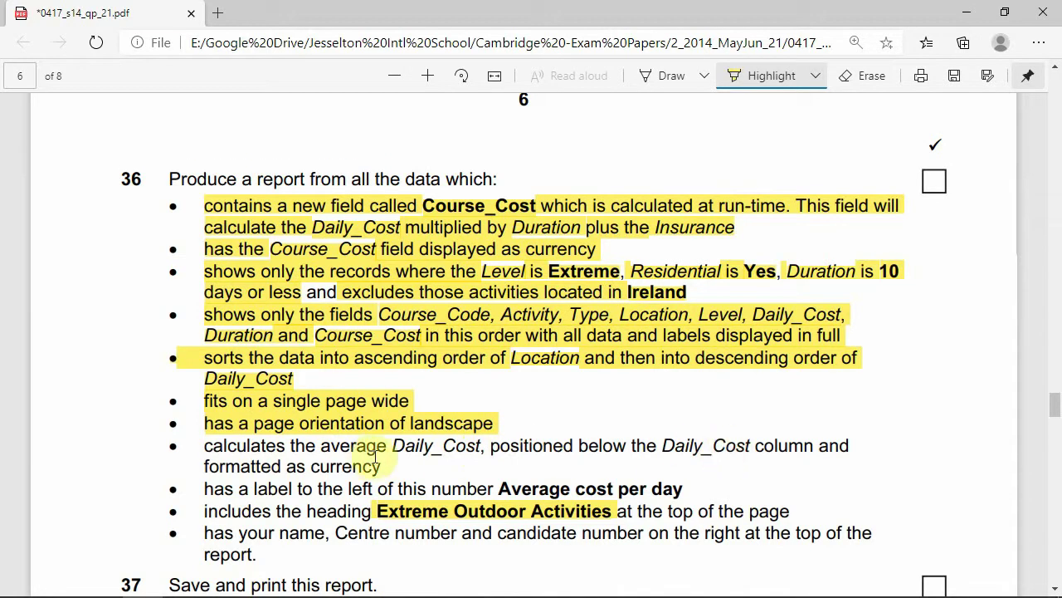
- Return to the Access report's Design View and add an average of the Daily_Cost field in the report footer
key(alt+Tab)
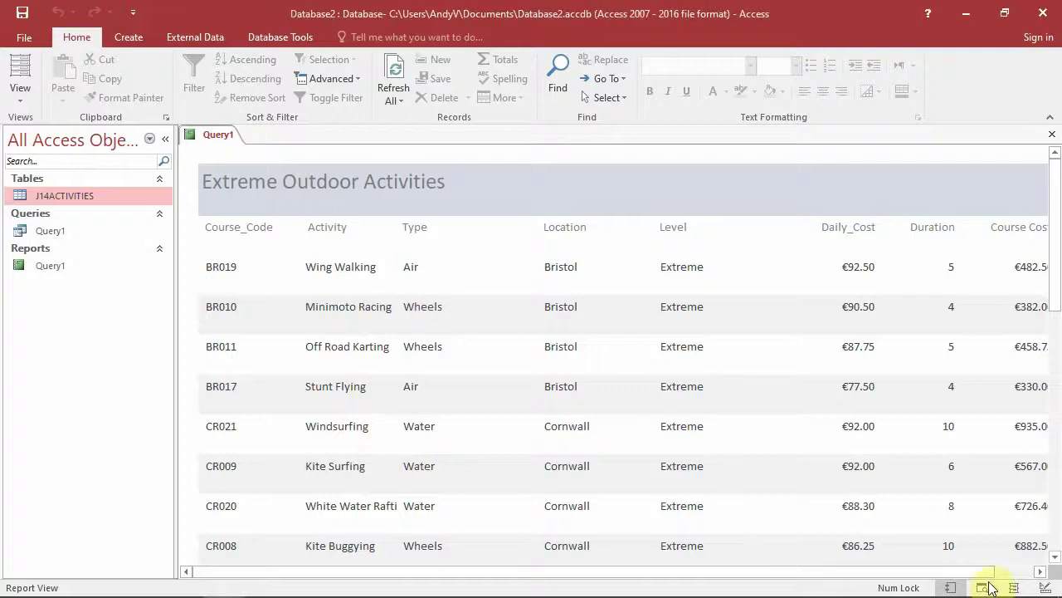
click(1045, 586)
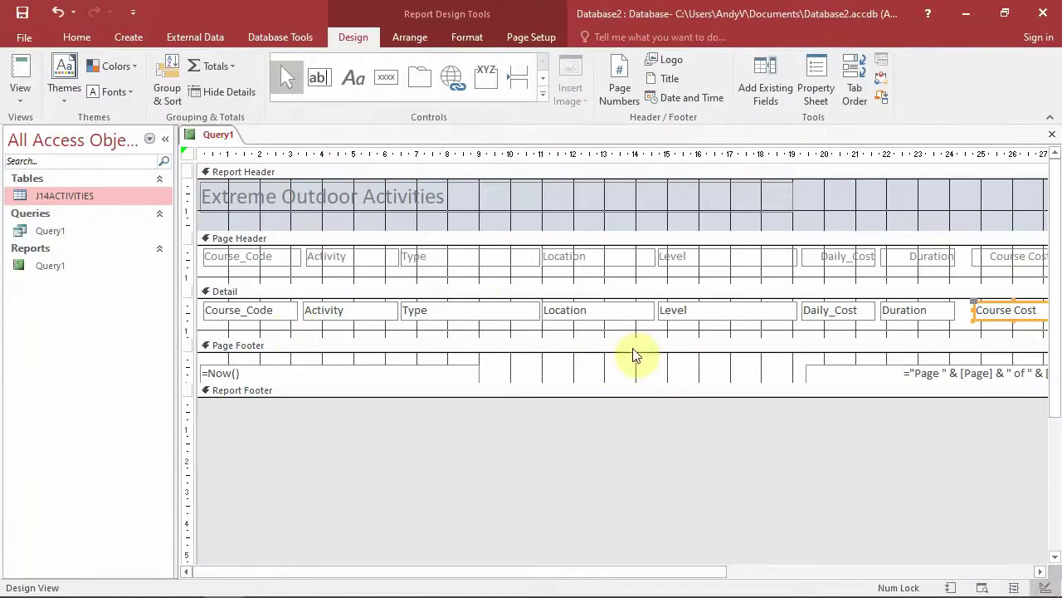
key(alt)
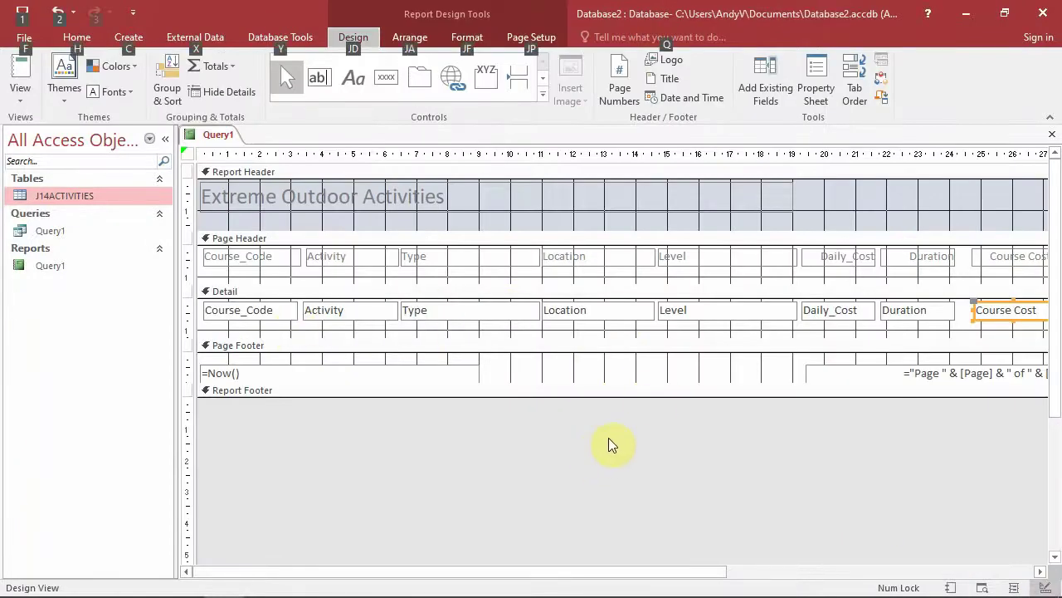
click(731, 440)
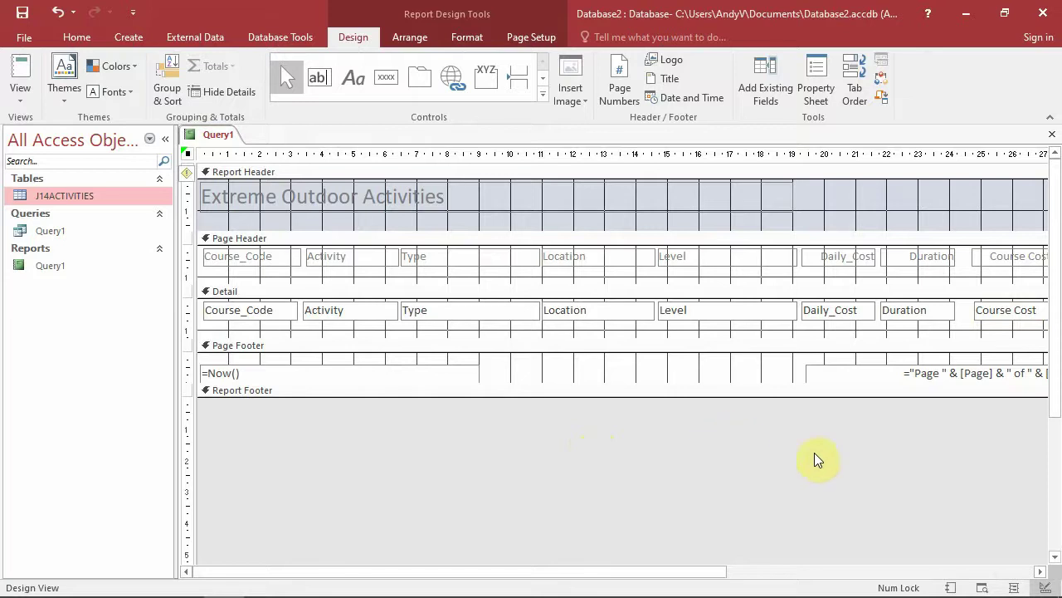
click(858, 262)
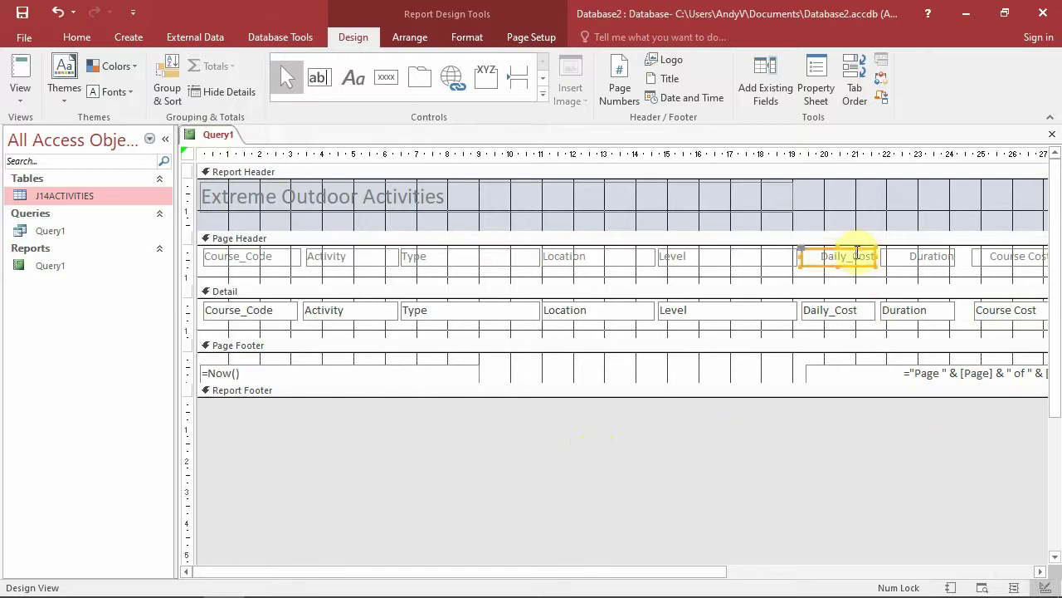
click(835, 309)
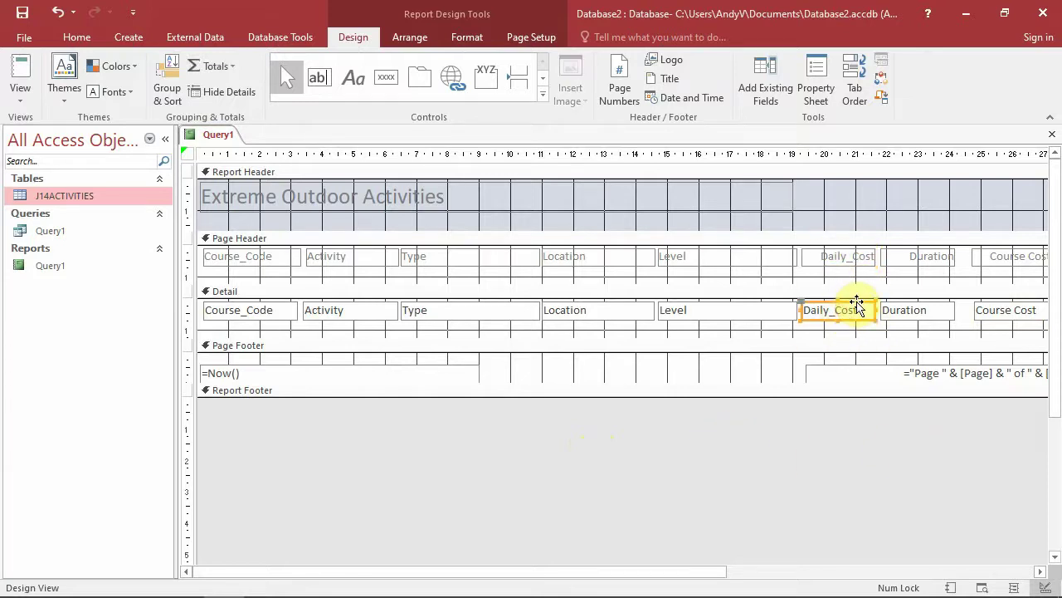
click(222, 68)
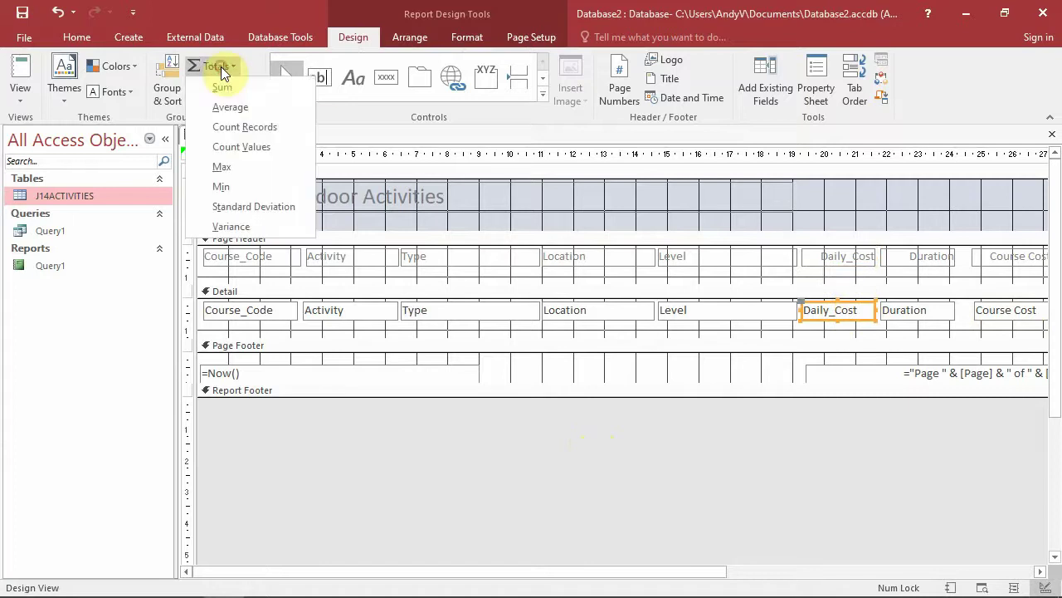
click(239, 107)
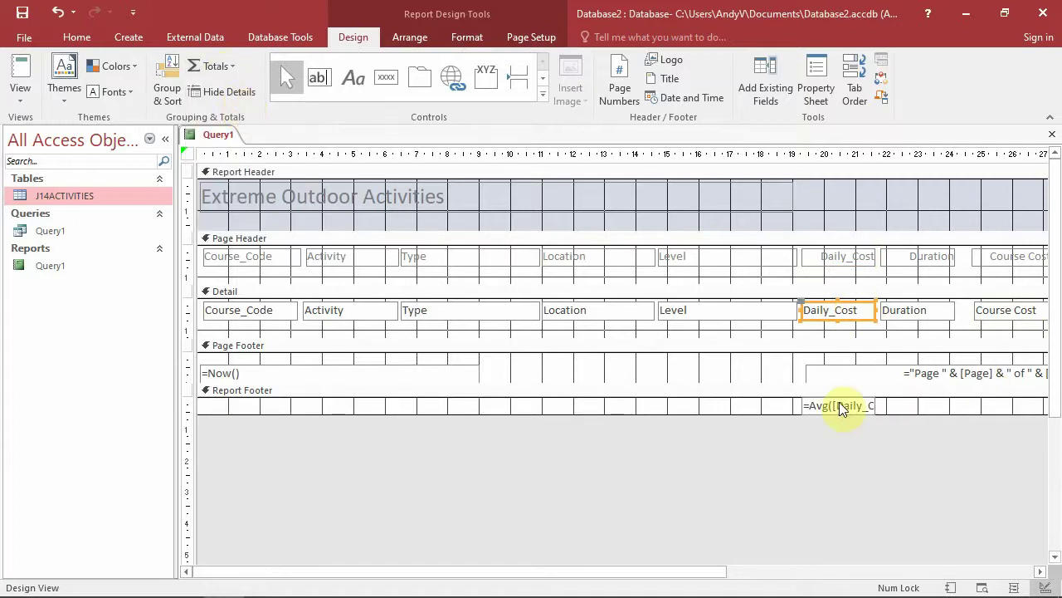
click(841, 407)
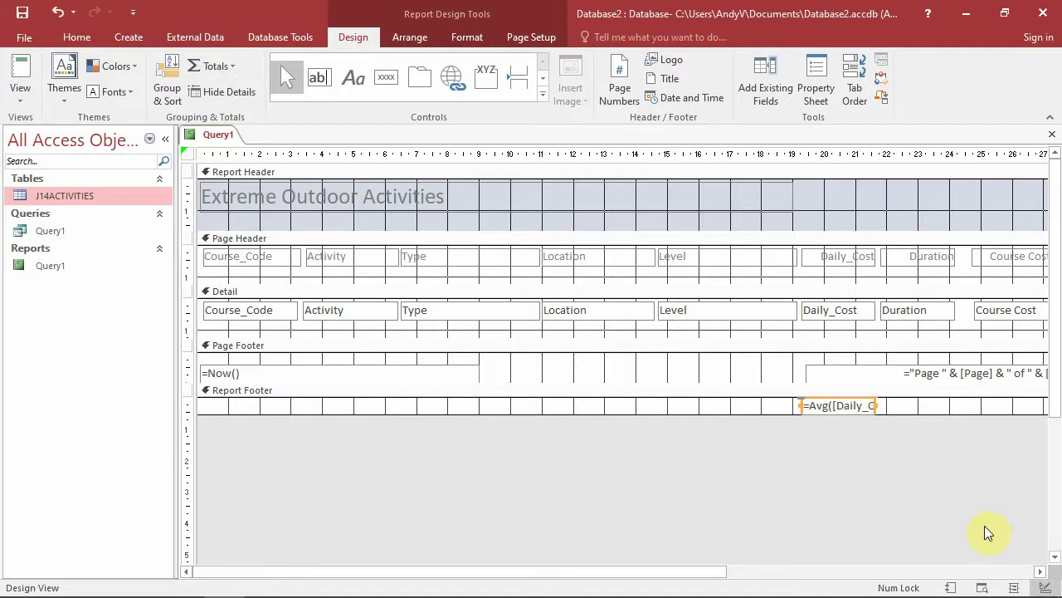
- Check the Daily_Cost average below its column at the end of the report in Report View
click(951, 587)
scroll(936, 417, down, 2)
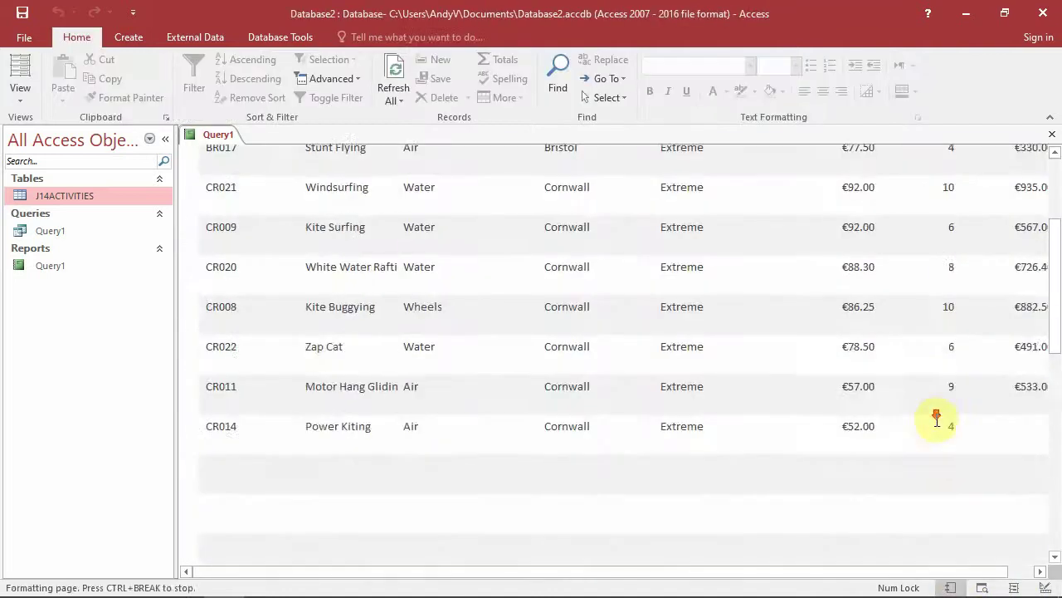
scroll(937, 419, down, 10)
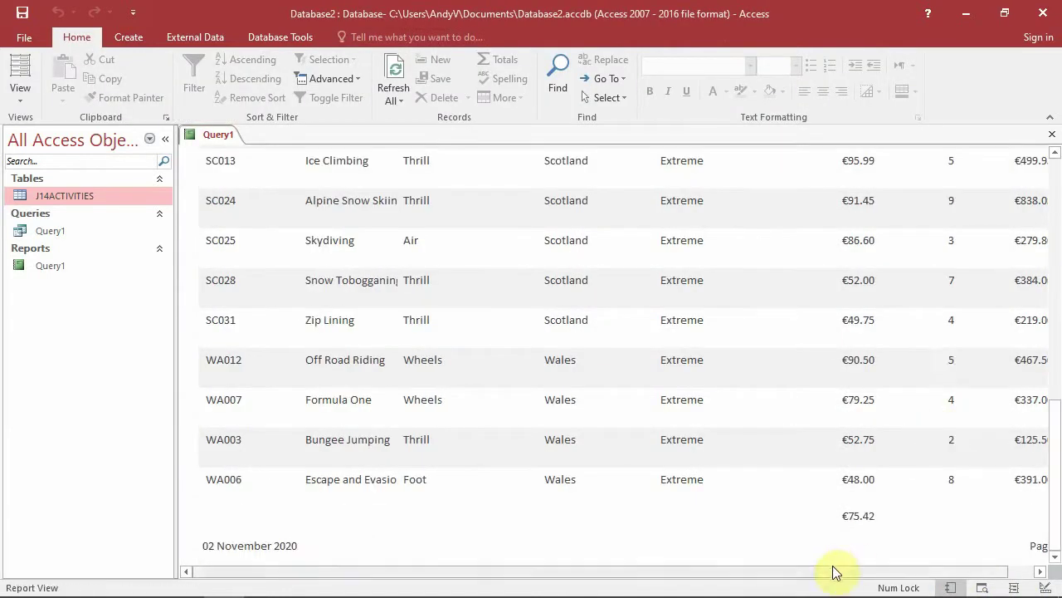
drag(833, 565, 882, 573)
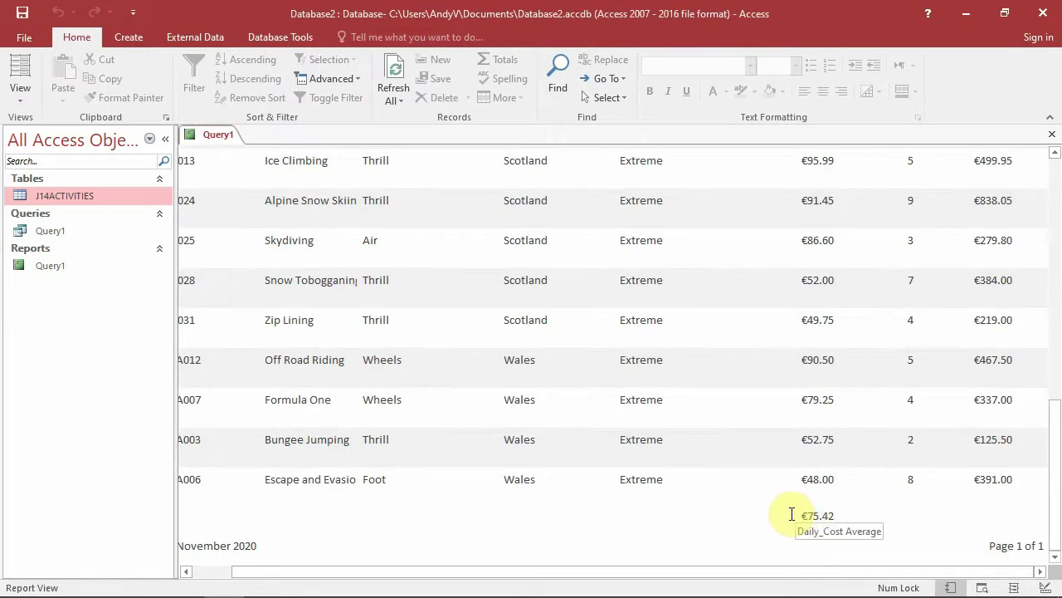
- Switch to the exam paper PDF and highlight question 36's average Daily_Cost and "Average cost per day" label requirements
key(alt+Tab)
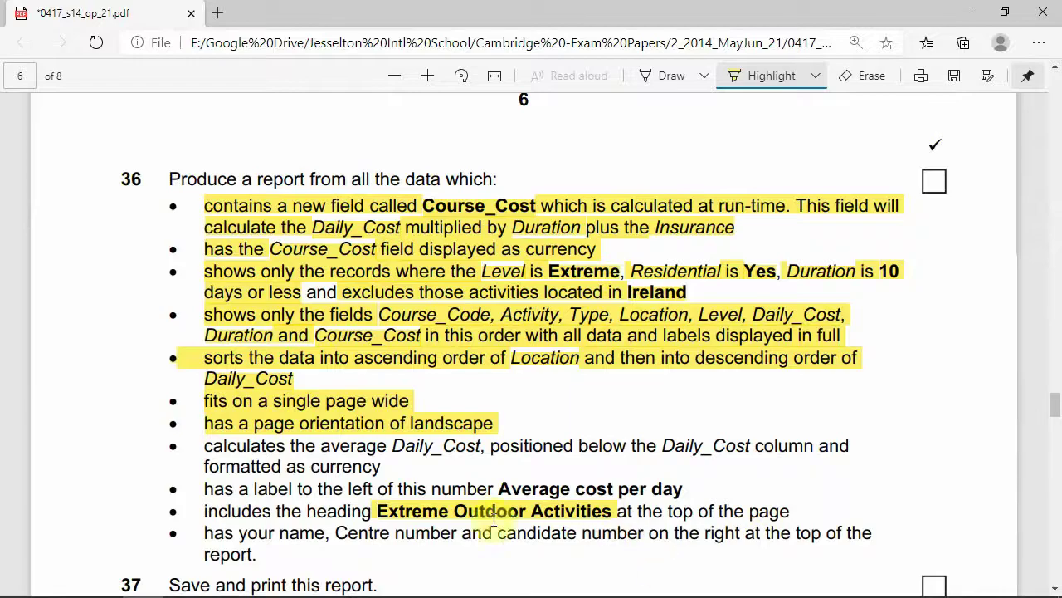
scroll(494, 519, down, 2)
drag(207, 280, 384, 305)
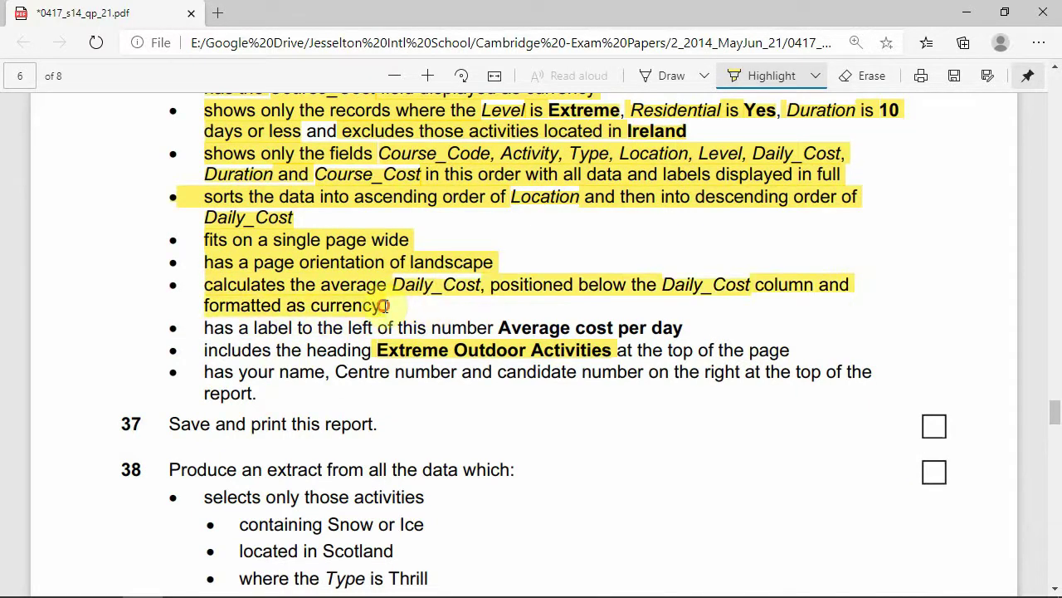
drag(299, 330, 683, 331)
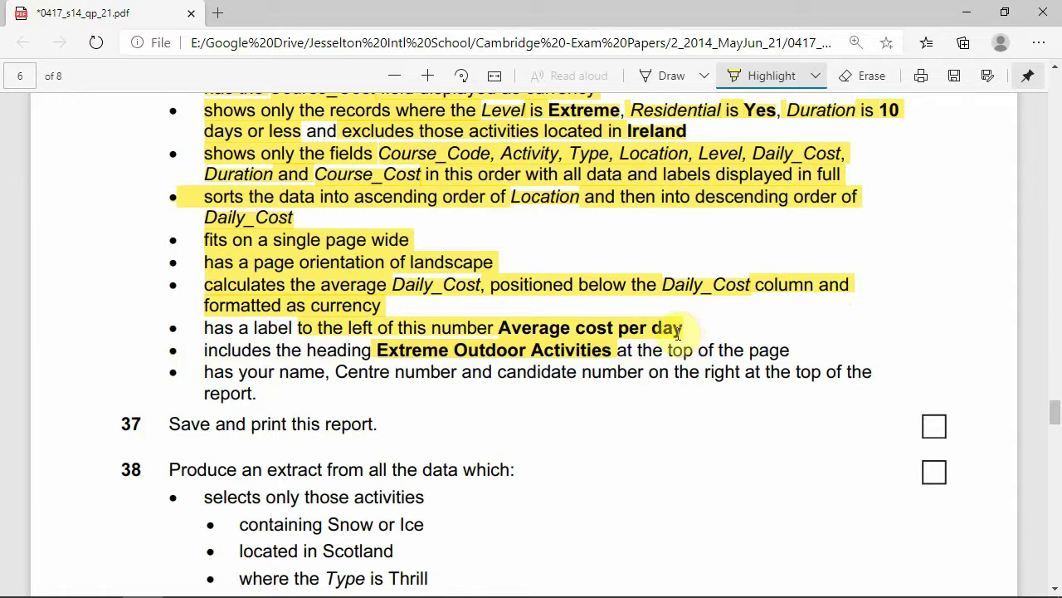
drag(672, 332, 681, 331)
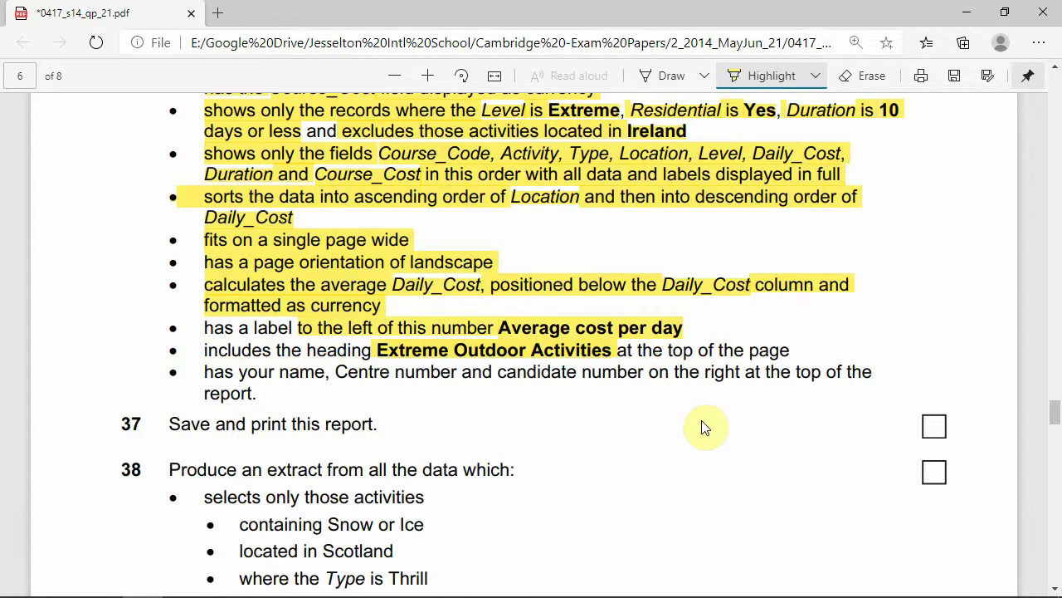
- Back in the Access report design, add an "Average Cost Per Day" label about 6 cm wide before the footer's average field
key(alt+Tab)
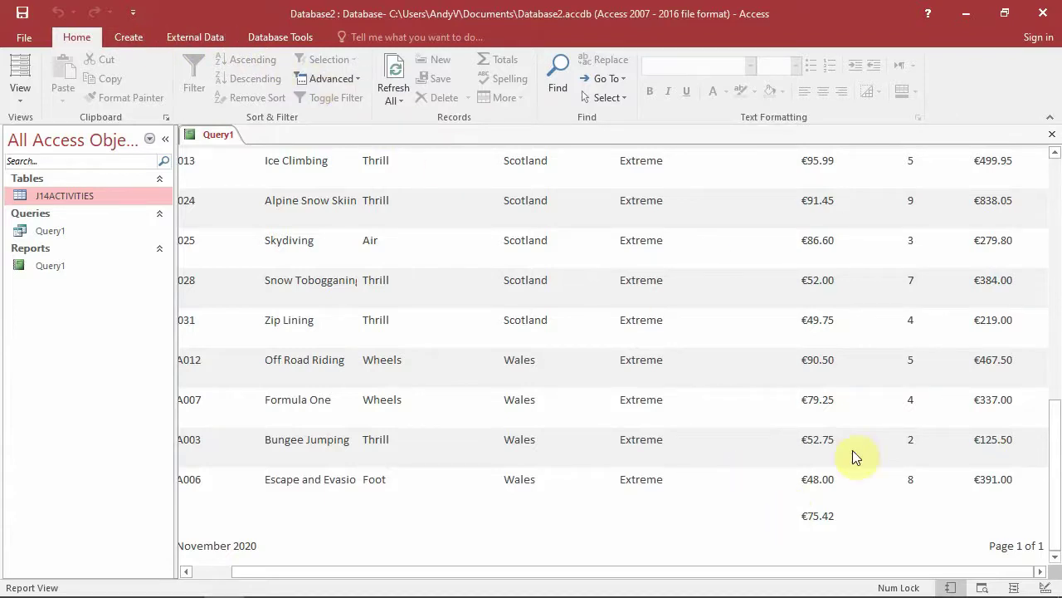
click(1043, 586)
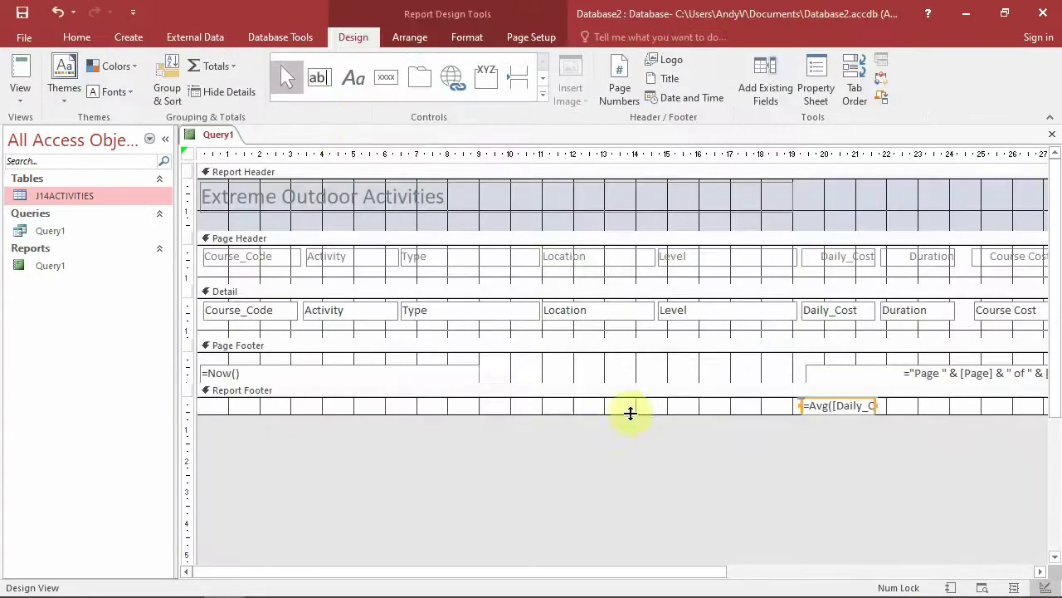
click(352, 79)
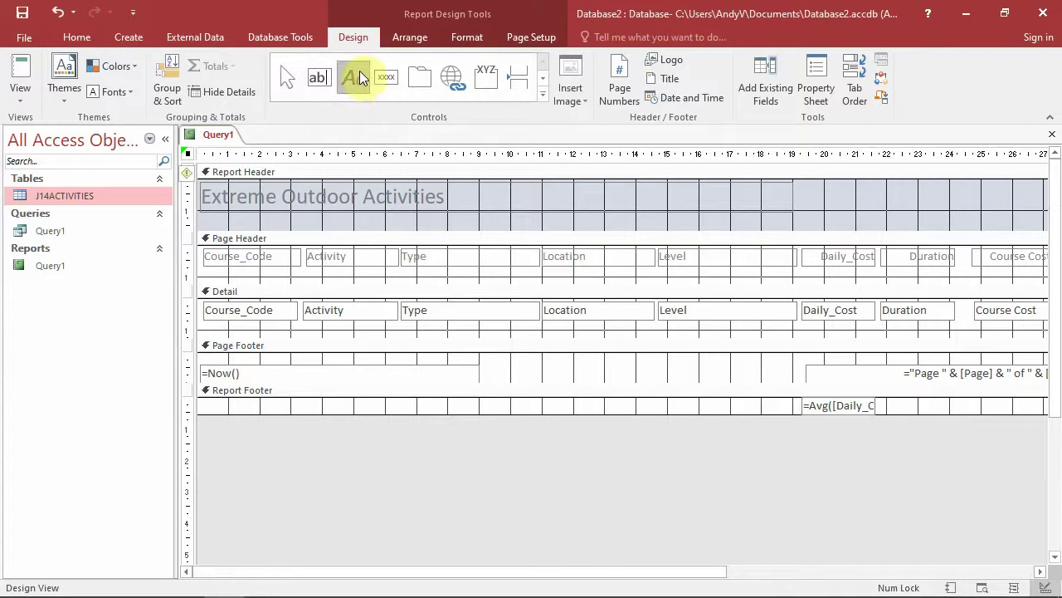
drag(599, 400, 789, 413)
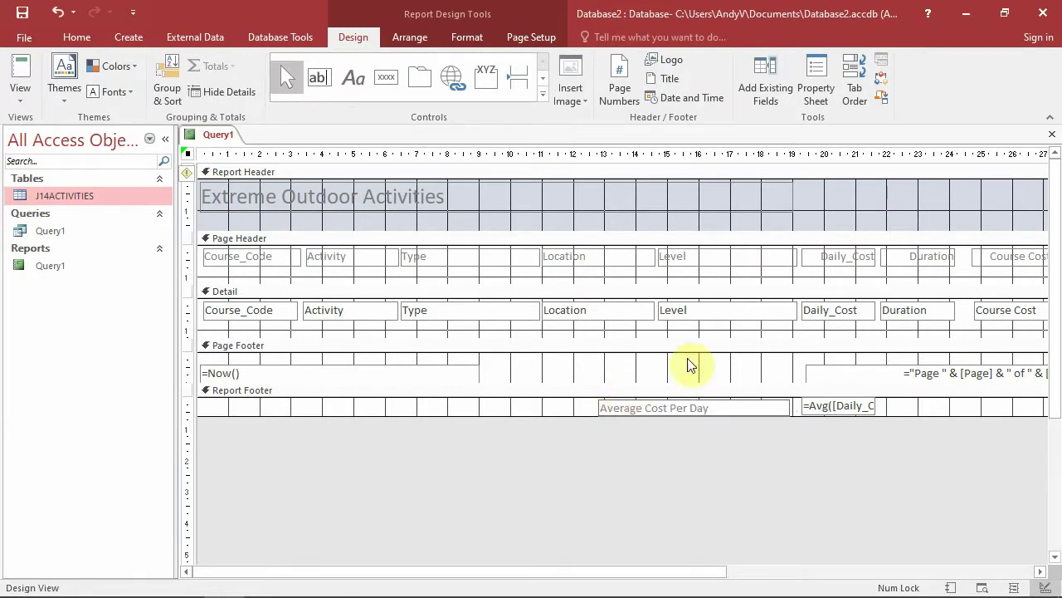
click(690, 496)
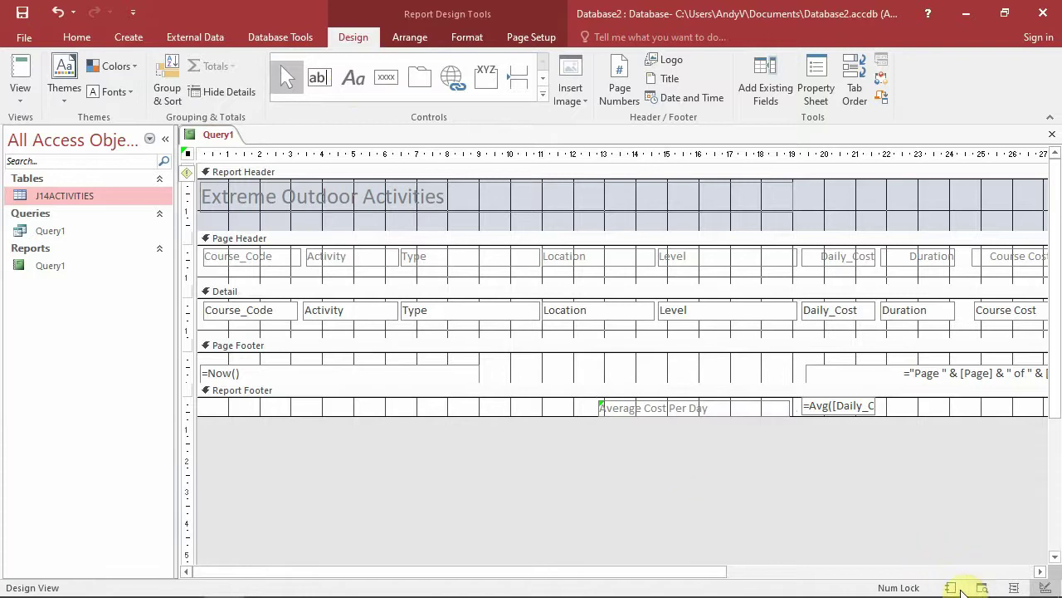
- Check the average cost label in Report View and switch to the exam paper PDF to read the remaining header requirement
click(952, 586)
scroll(846, 353, down, 10)
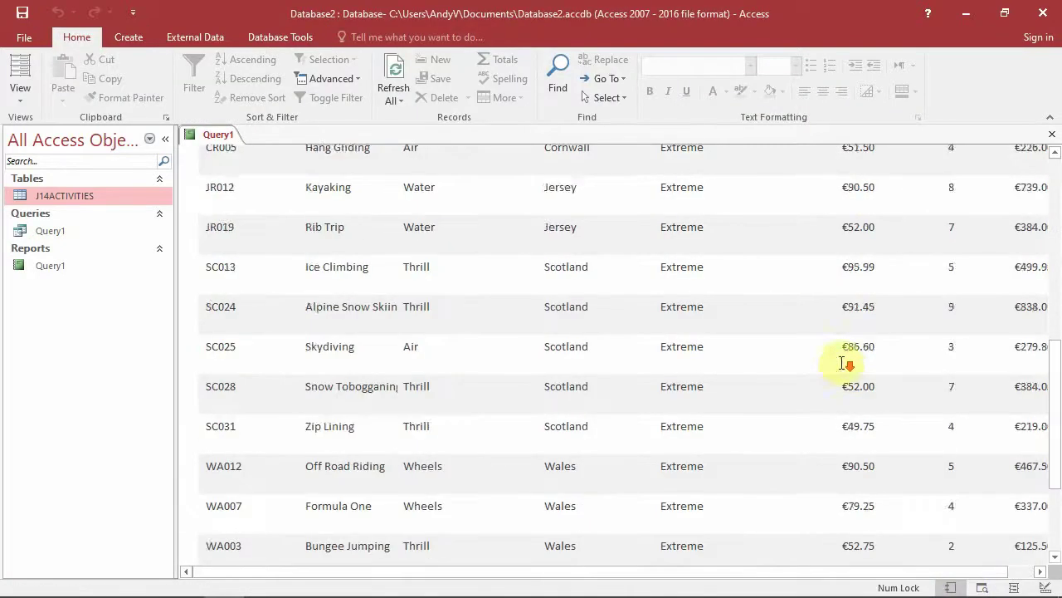
scroll(843, 361, down, 3)
drag(723, 570, 774, 570)
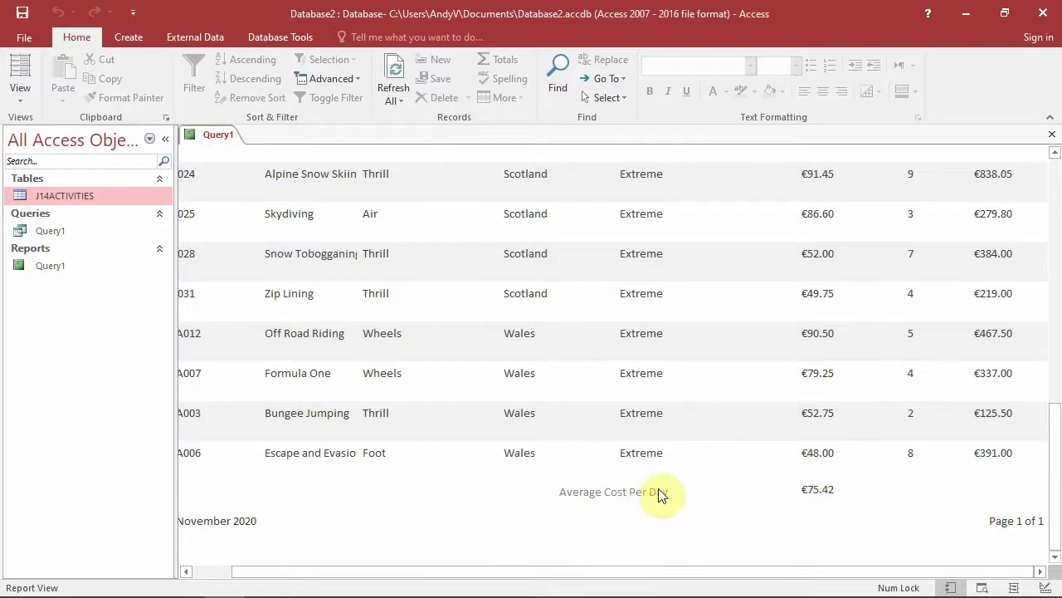
key(alt+Tab)
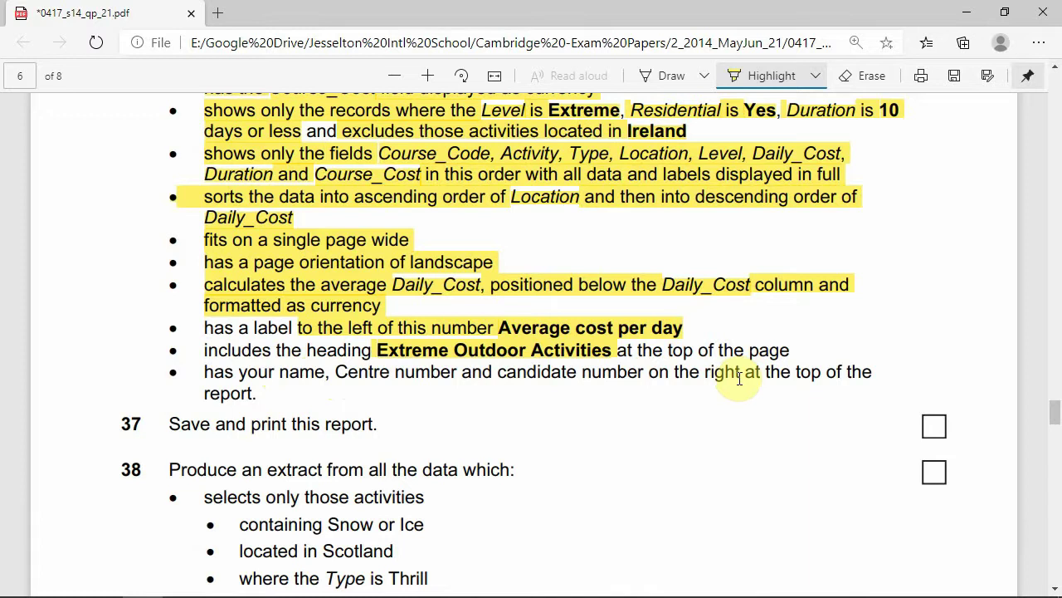
- Return to the Access report design and add a "Name Cand No Centre No" label about 7 cm wide at the report header's right side
key(alt+Tab)
scroll(730, 438, up, 10)
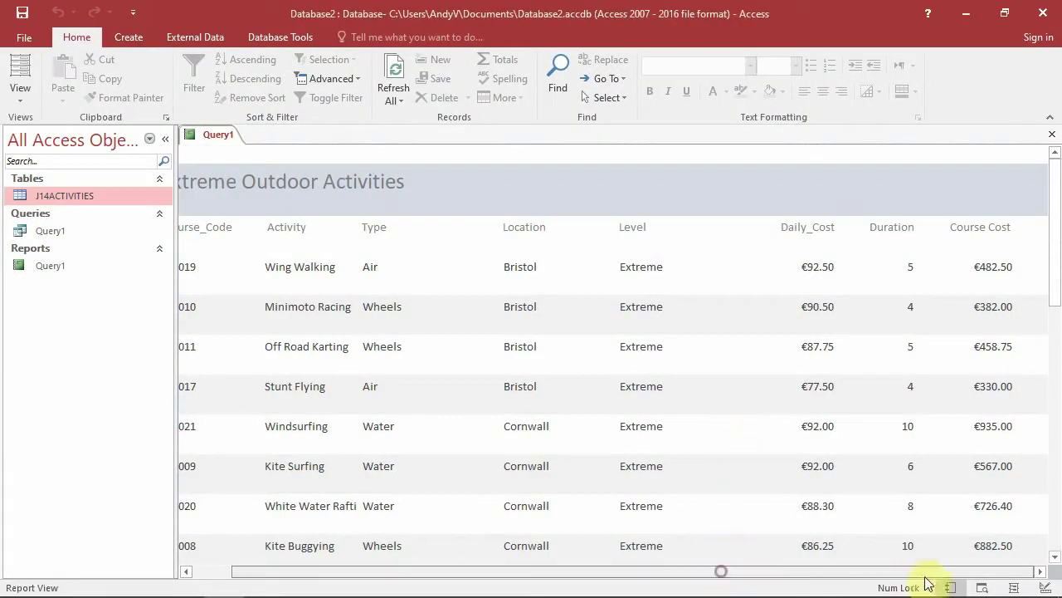
click(725, 192)
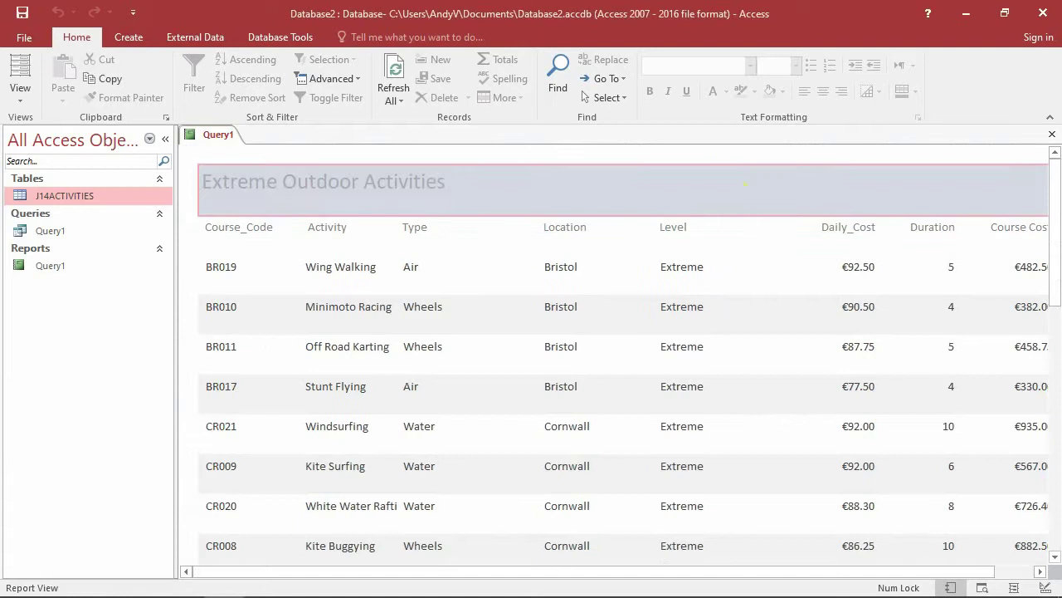
click(1047, 588)
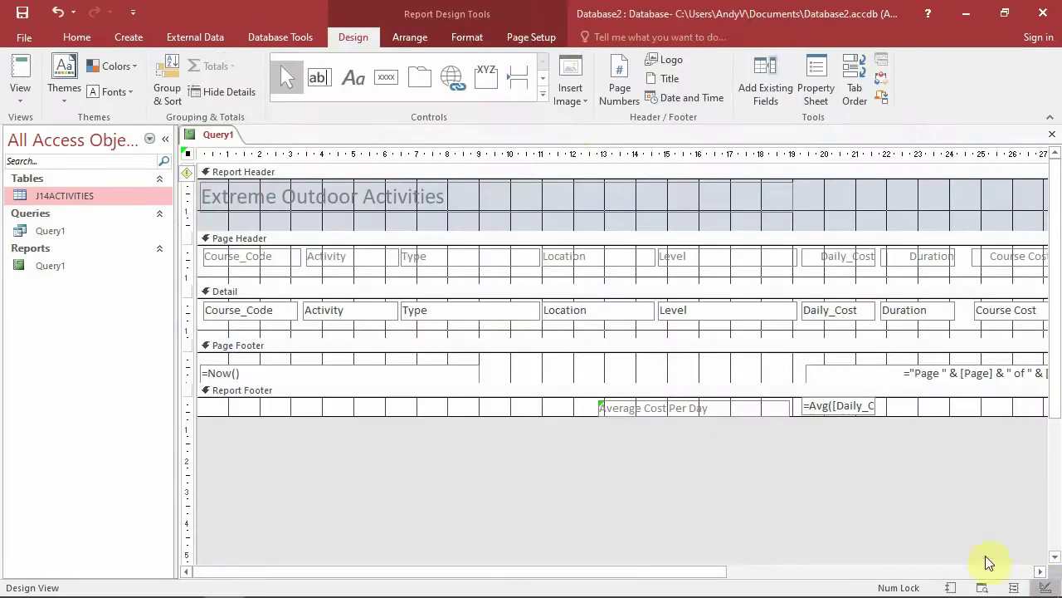
click(739, 571)
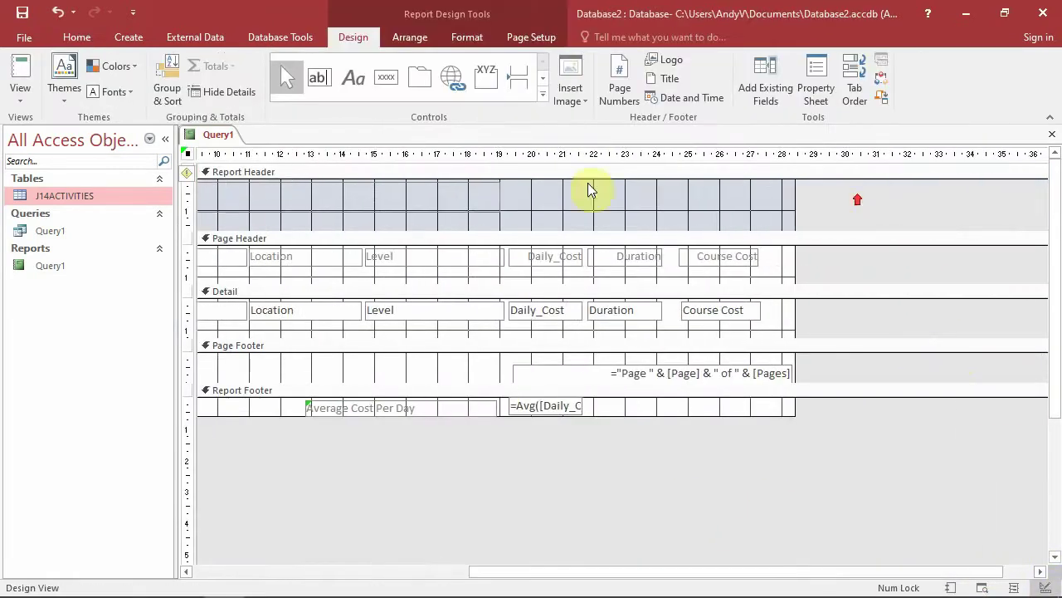
click(347, 86)
drag(563, 185, 780, 204)
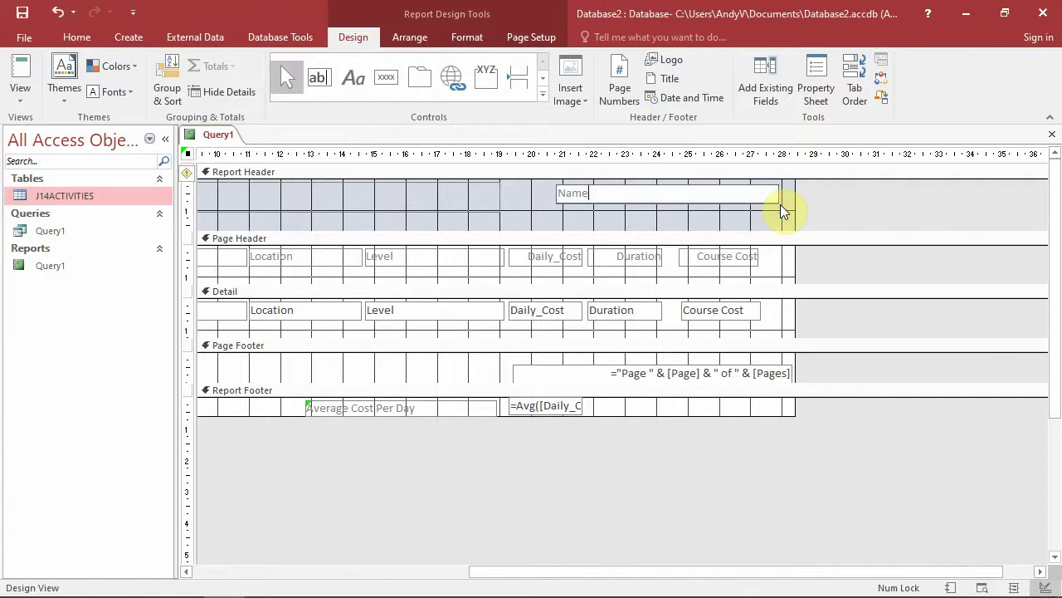
text(Name CAnd No Centre No)
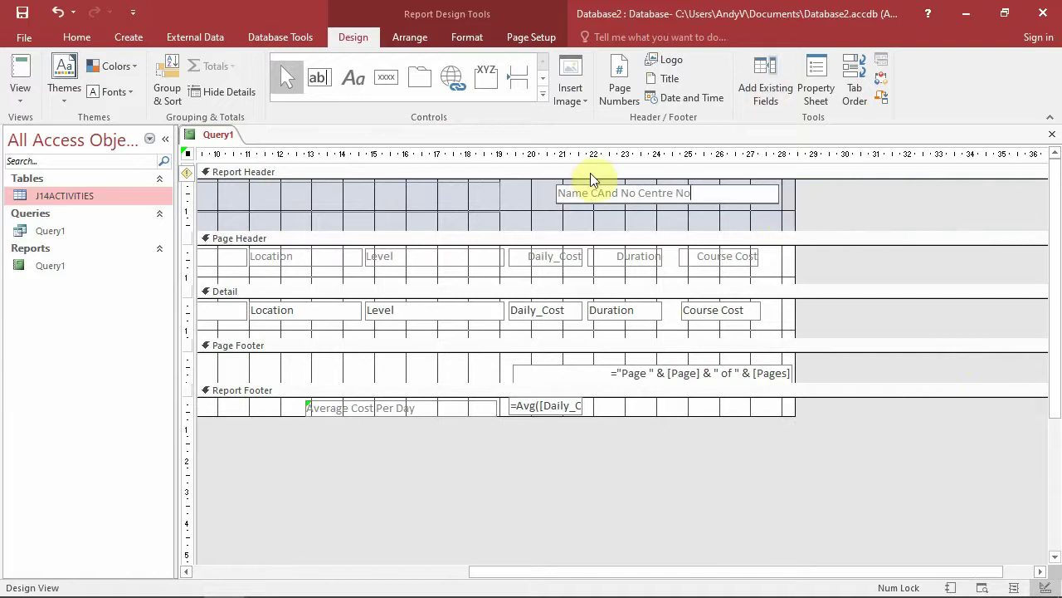
click(604, 192)
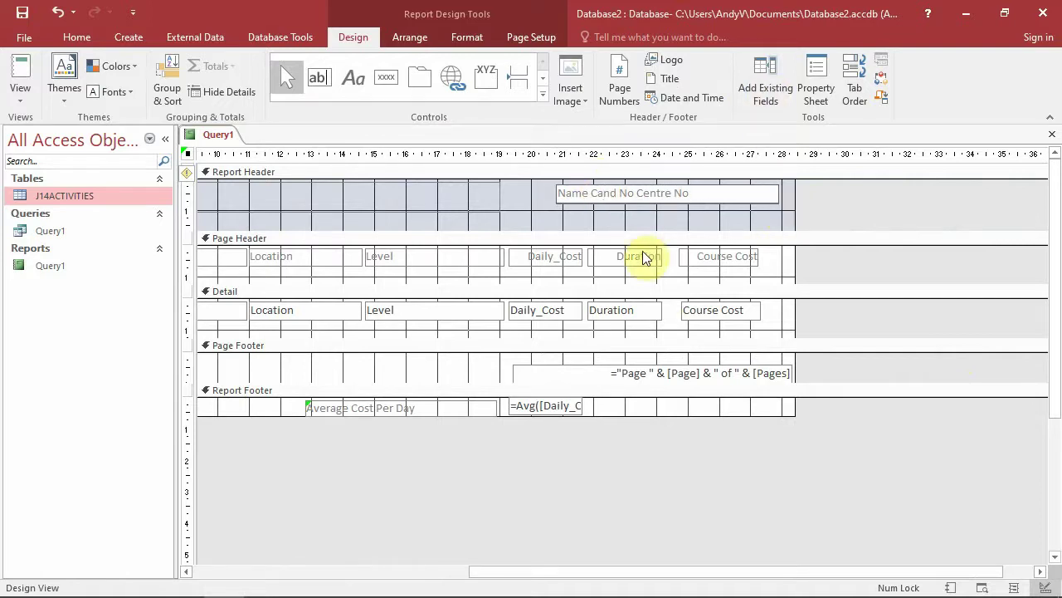
click(520, 214)
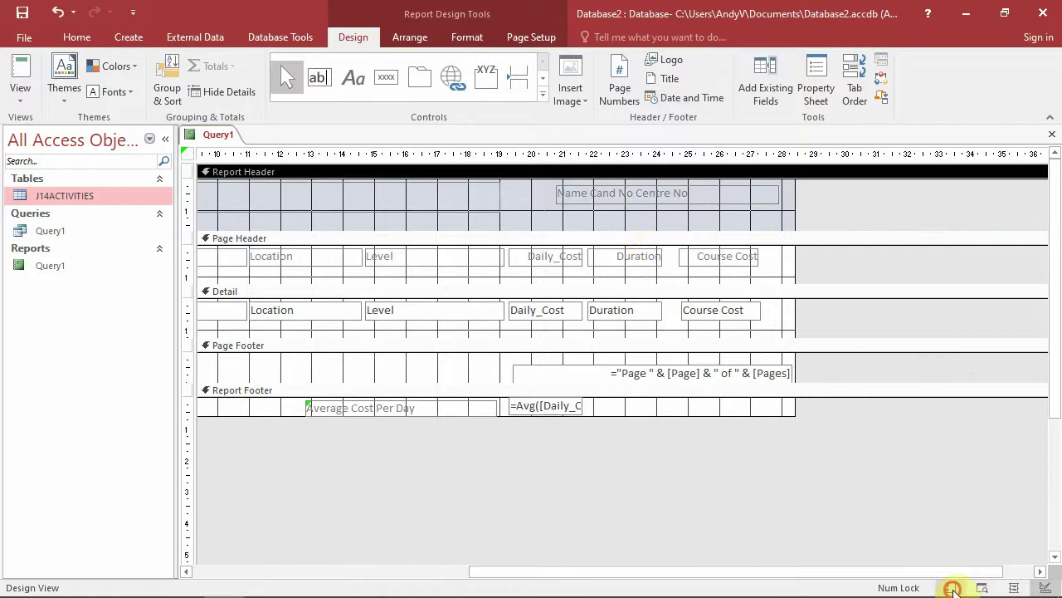
- Review the new header label and the data rows of the finished report in Report View
click(952, 588)
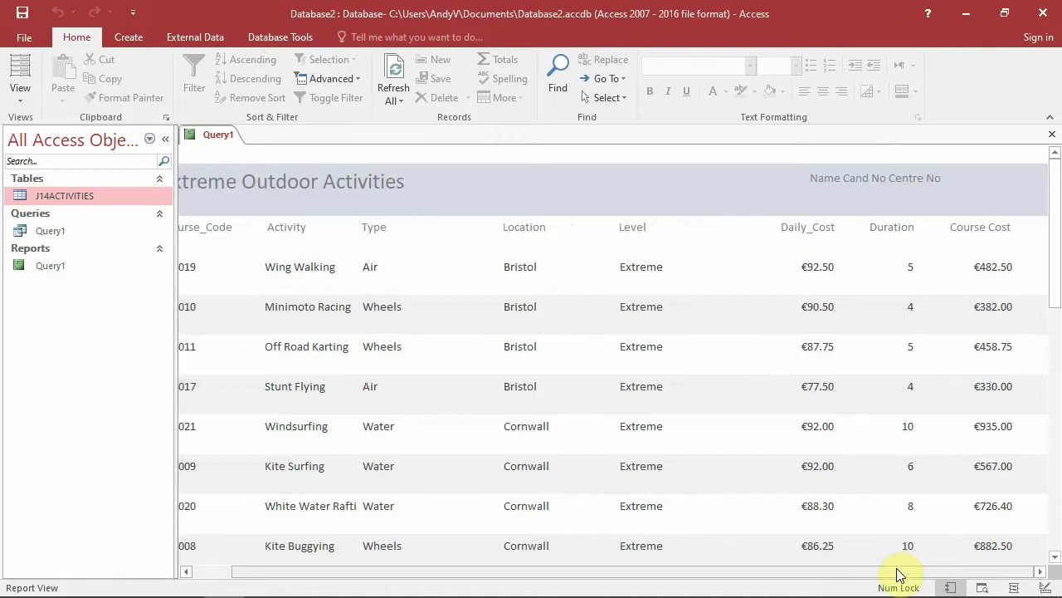
drag(889, 571, 567, 388)
scroll(922, 338, down, 10)
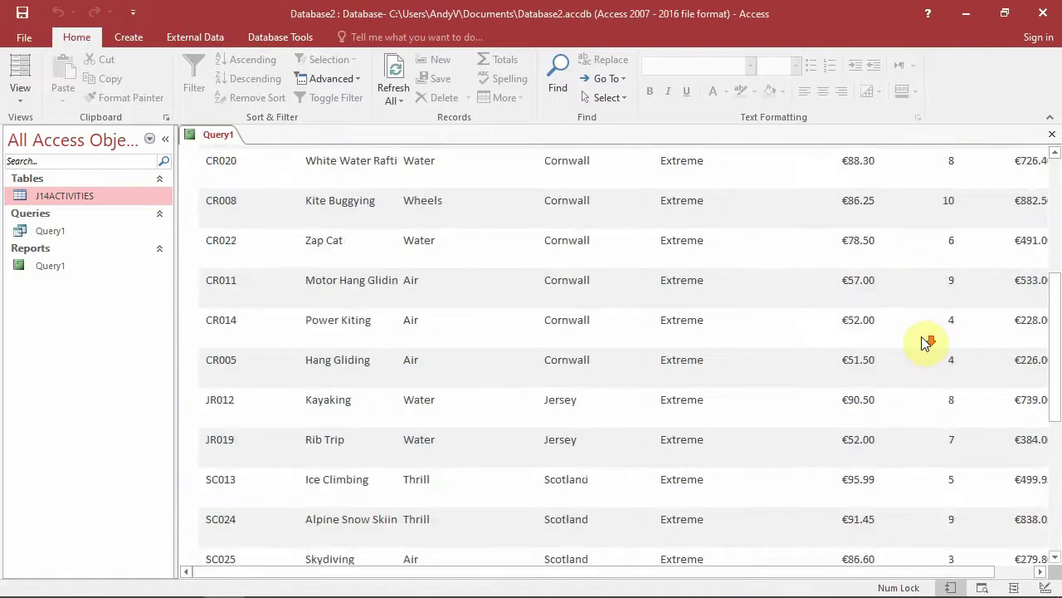
scroll(723, 455, up, 1)
scroll(705, 457, down, 5)
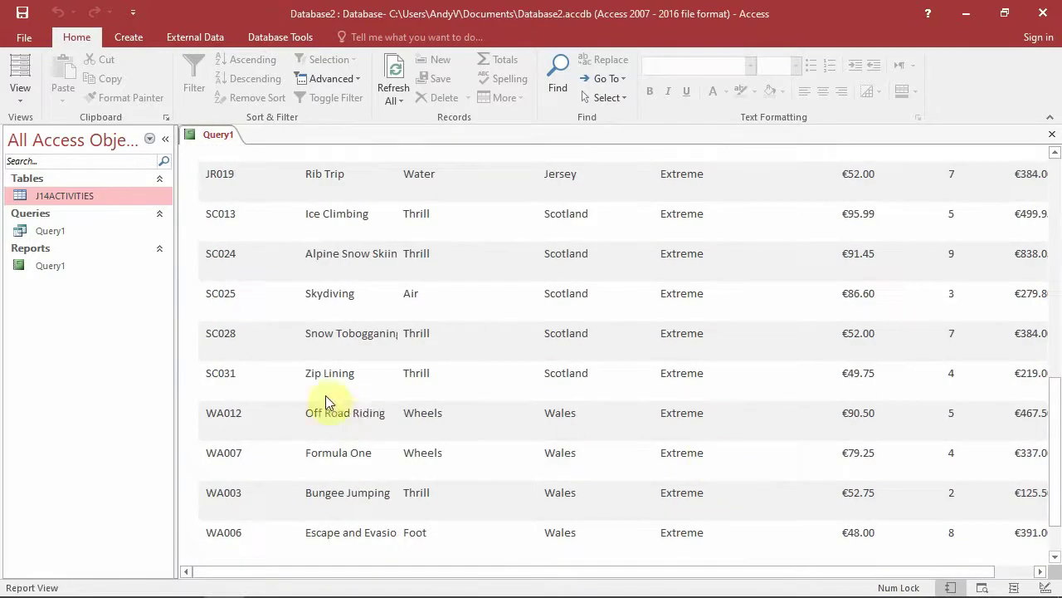
- Close the Query1 report, switch to the exam paper PDF and highlight question 38's opening line and its "containing Snow or Ice" condition
key(ctrl+w)
key(alt+Tab)
scroll(643, 410, down, 3)
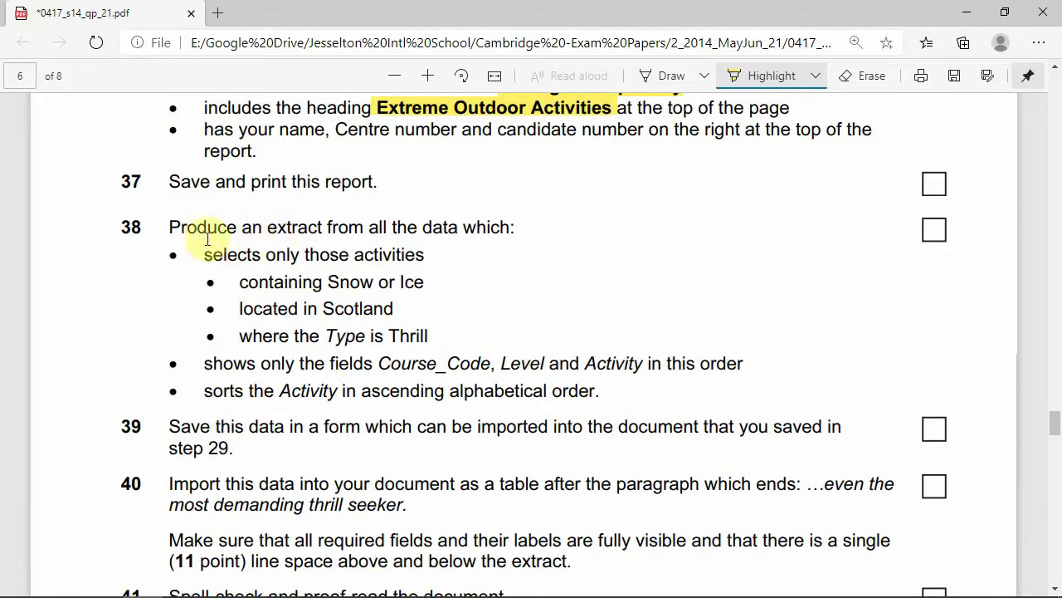
scroll(485, 261, down, 1)
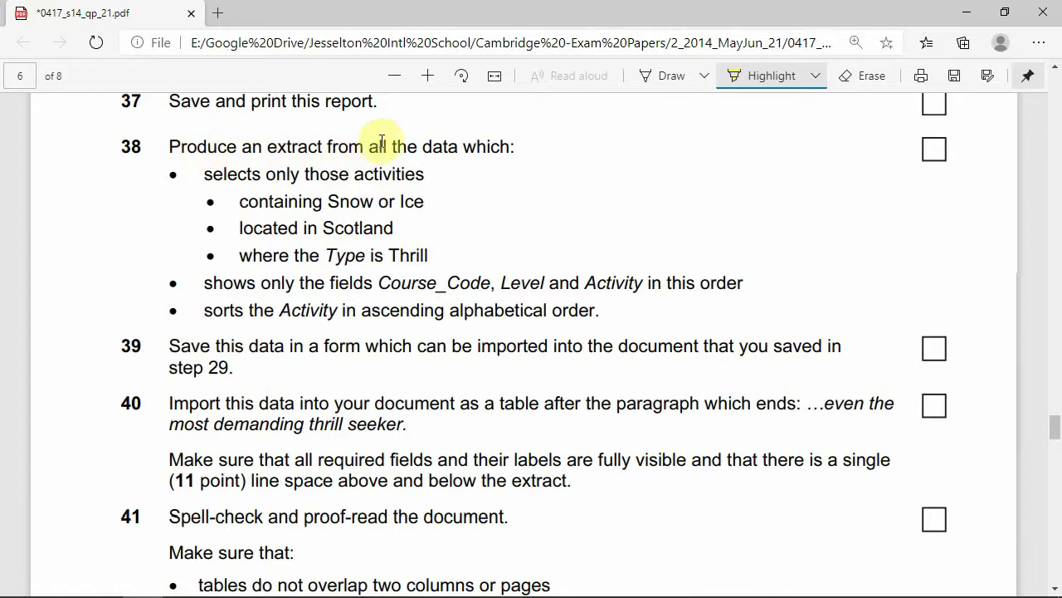
drag(171, 146, 516, 148)
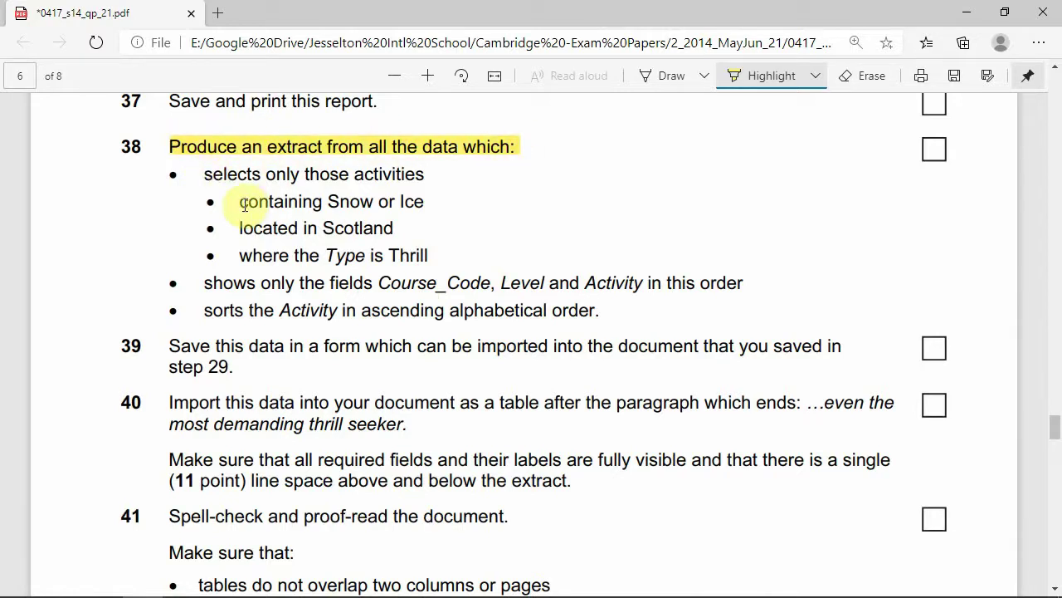
drag(244, 204, 437, 210)
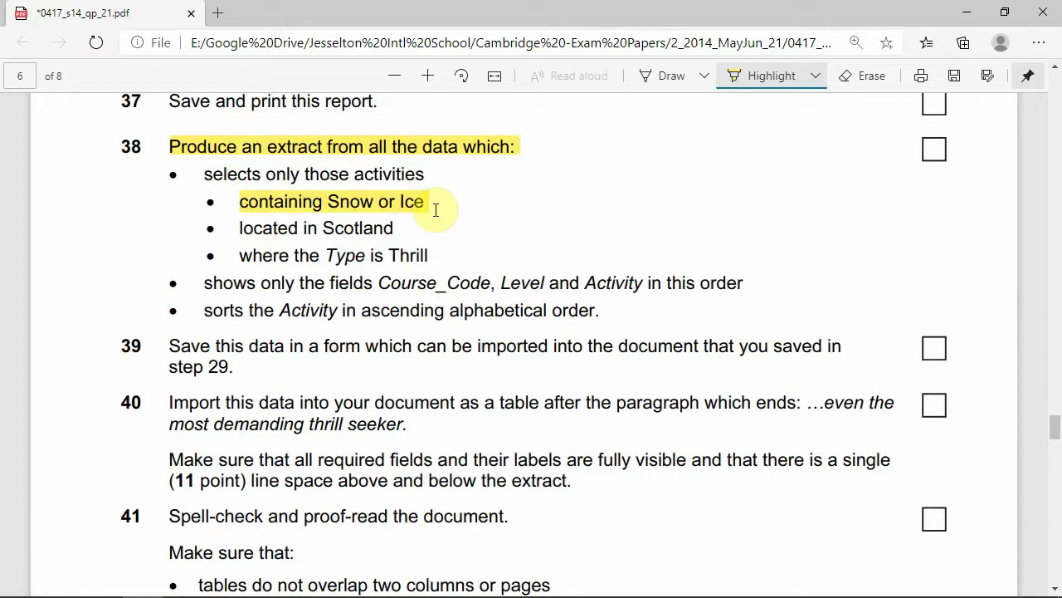
- Switch back to Access, create a new query in Design View with the J14ACTIVITIES table and enlarge its field list
key(alt+Tab)
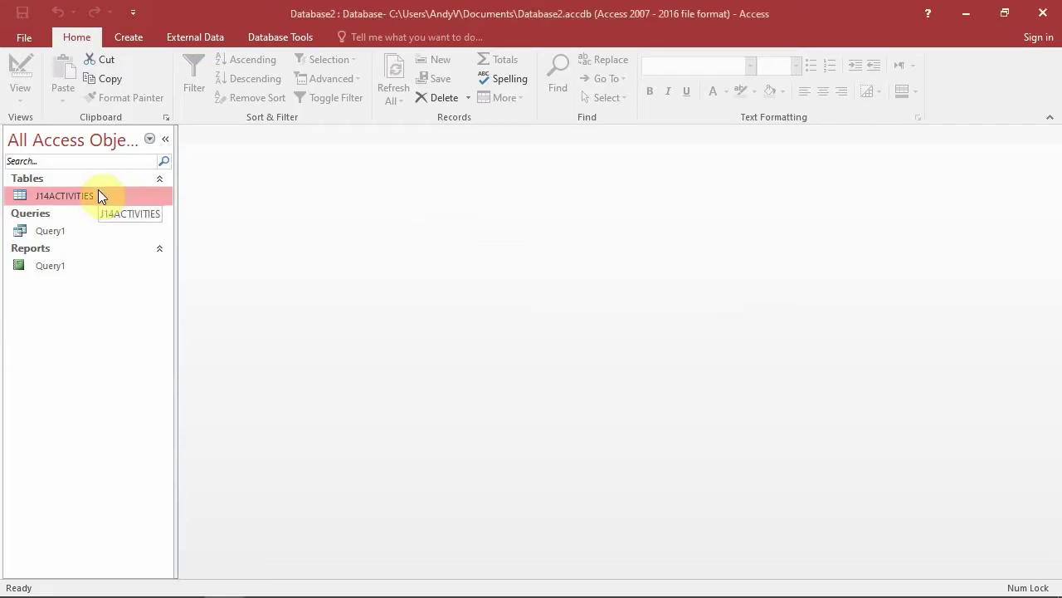
click(129, 37)
click(247, 93)
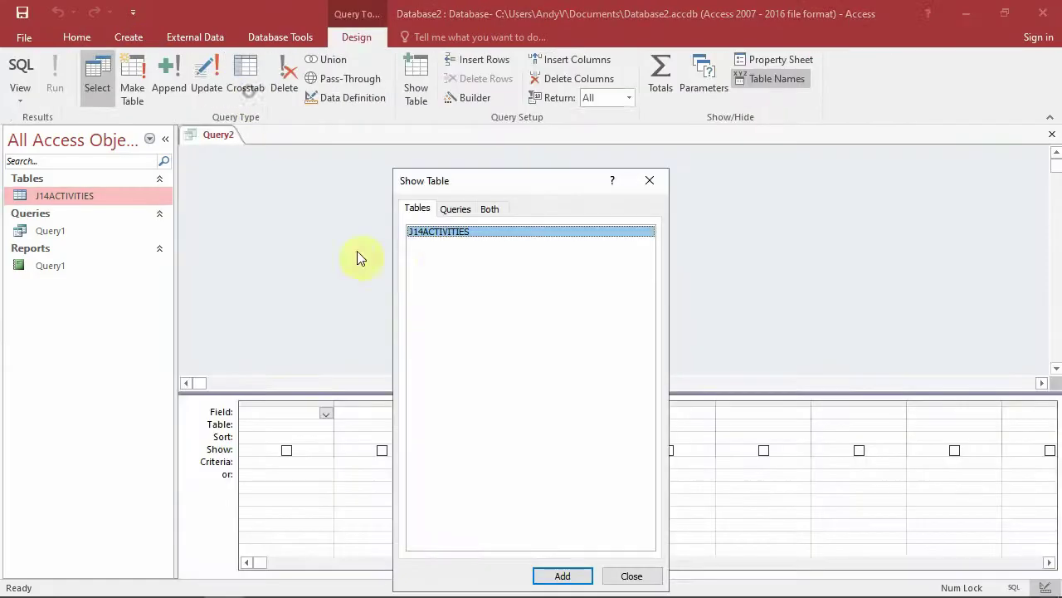
double_click(462, 236)
click(654, 181)
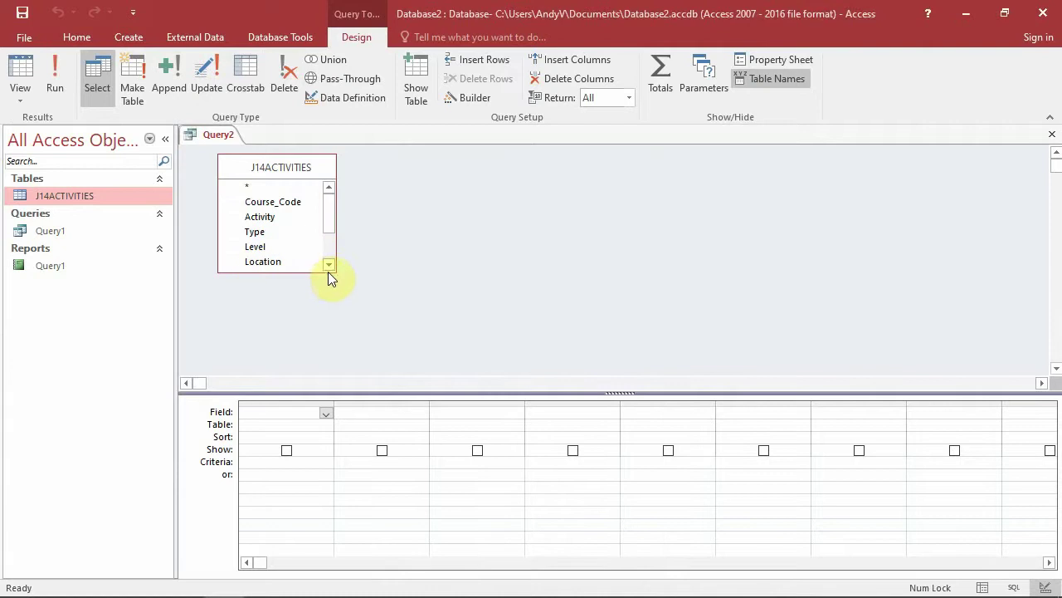
drag(336, 271, 338, 321)
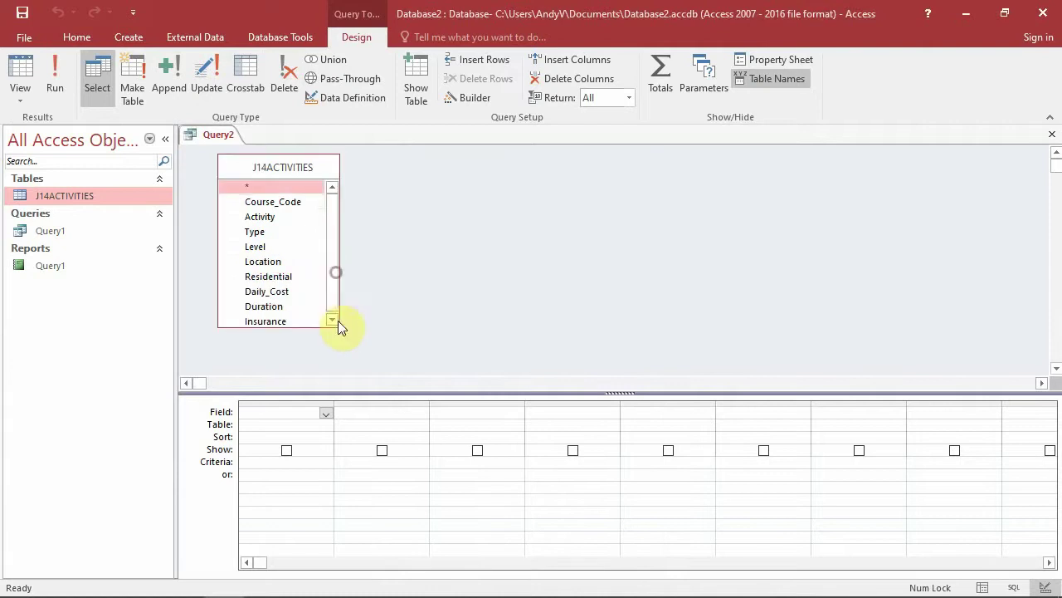
- Add all nine J14ACTIVITIES fields, from Course_Code through Insurance, to the query grid in table order
double_click(286, 201)
double_click(285, 217)
double_click(287, 232)
double_click(290, 247)
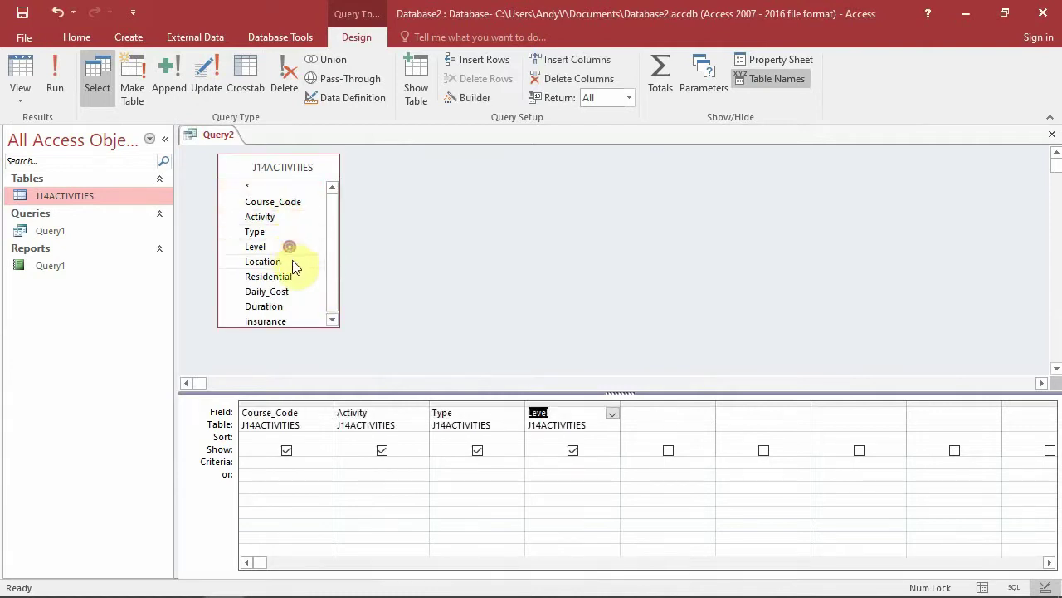
double_click(292, 262)
double_click(295, 276)
double_click(296, 292)
double_click(298, 307)
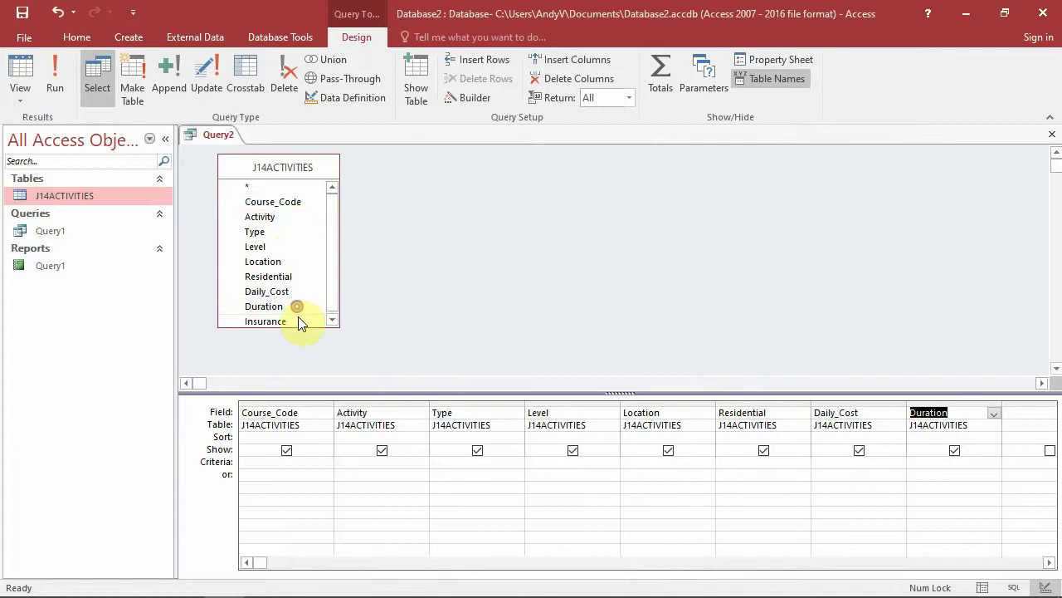
double_click(298, 320)
- Open the J14ACTIVITIES table, widen its Activity column and examine where Snow and Ice occur within the activity names
double_click(63, 195)
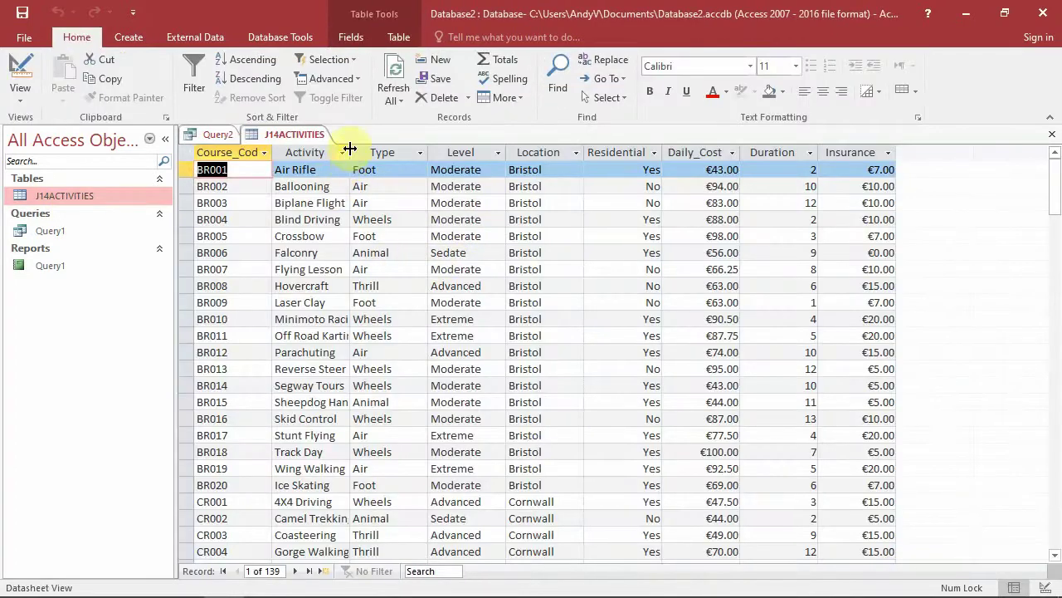
drag(350, 148, 434, 153)
scroll(360, 349, down, 6)
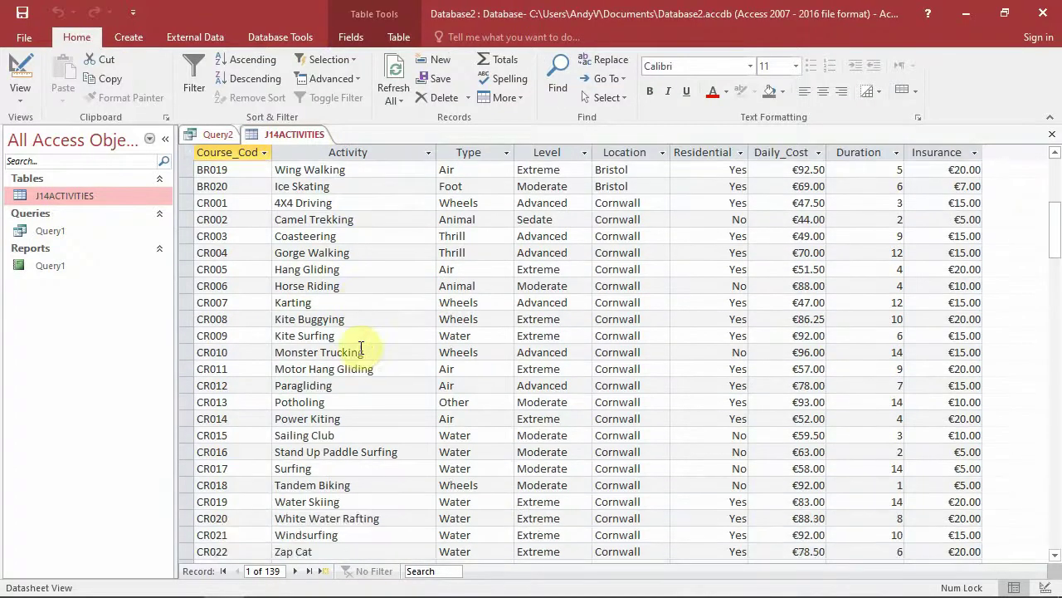
scroll(360, 347, down, 18)
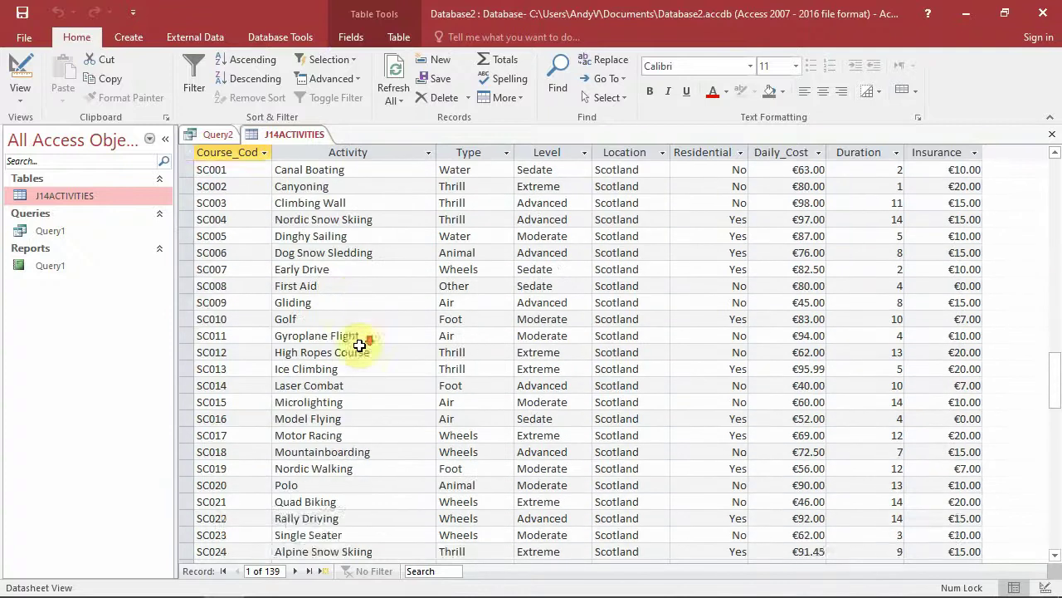
scroll(360, 345, down, 7)
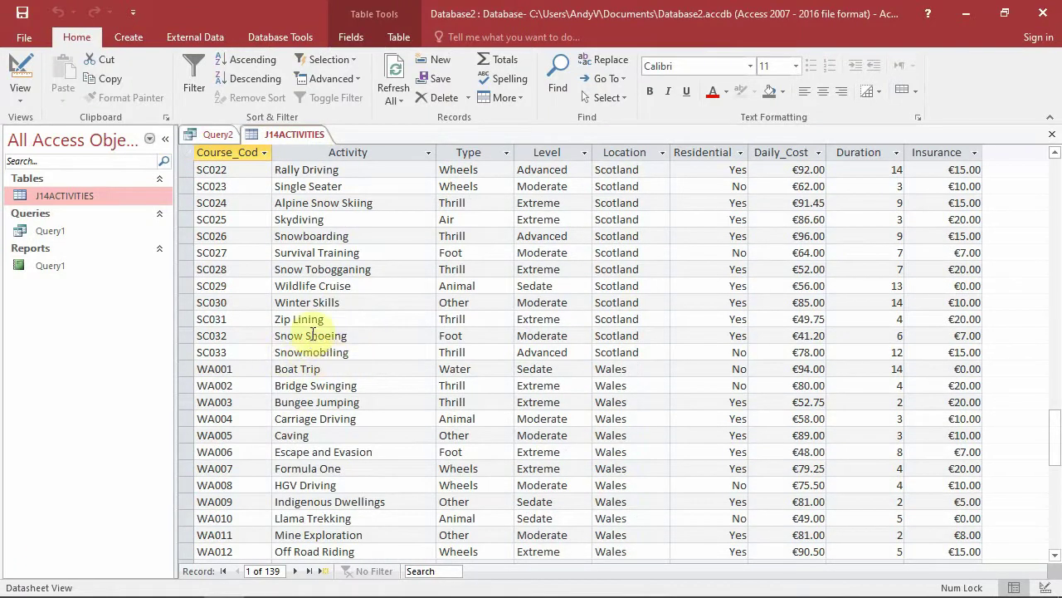
scroll(373, 352, down, 5)
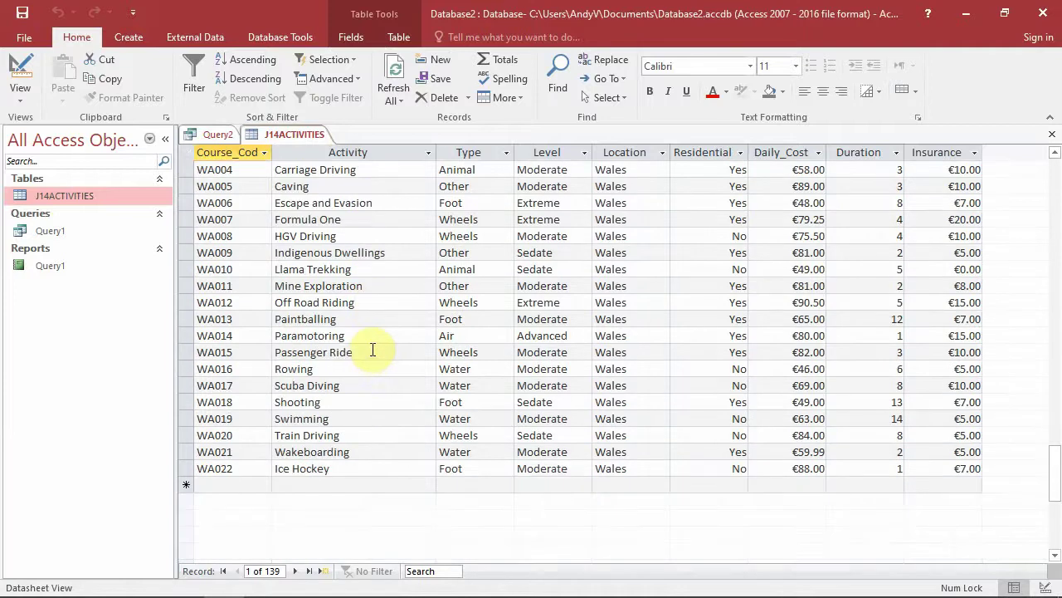
scroll(373, 349, up, 13)
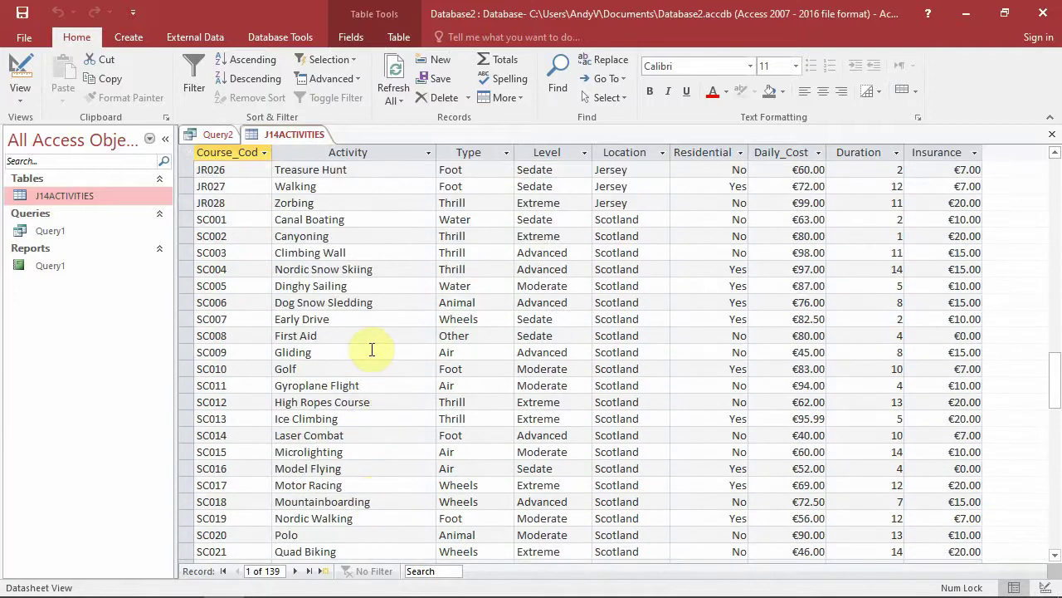
double_click(318, 303)
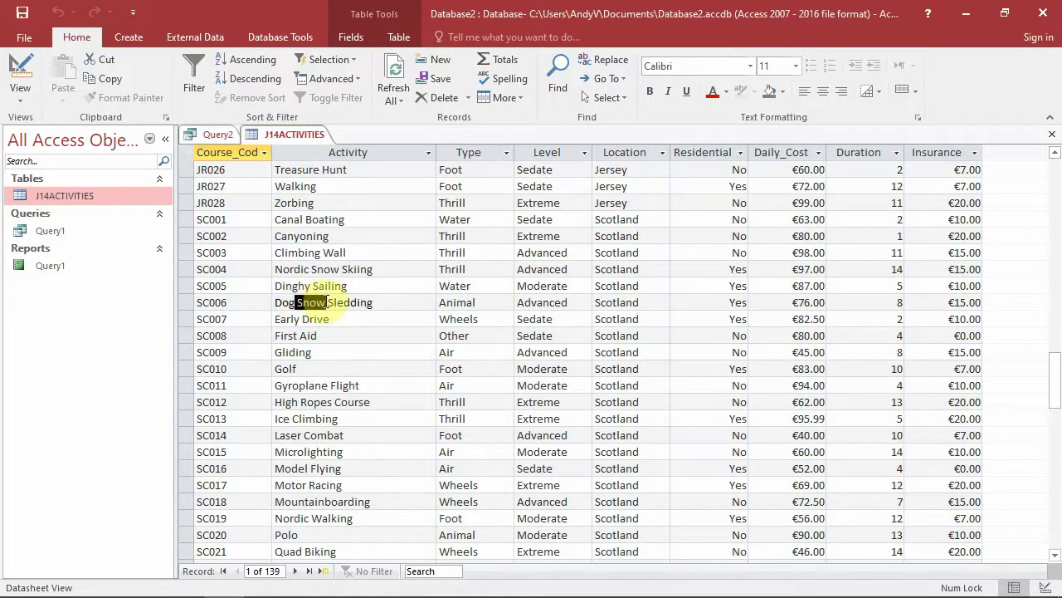
- In Query2, set the Activity criterion to Like "*snow*", run the query and fit the Activity column to its contents
click(217, 134)
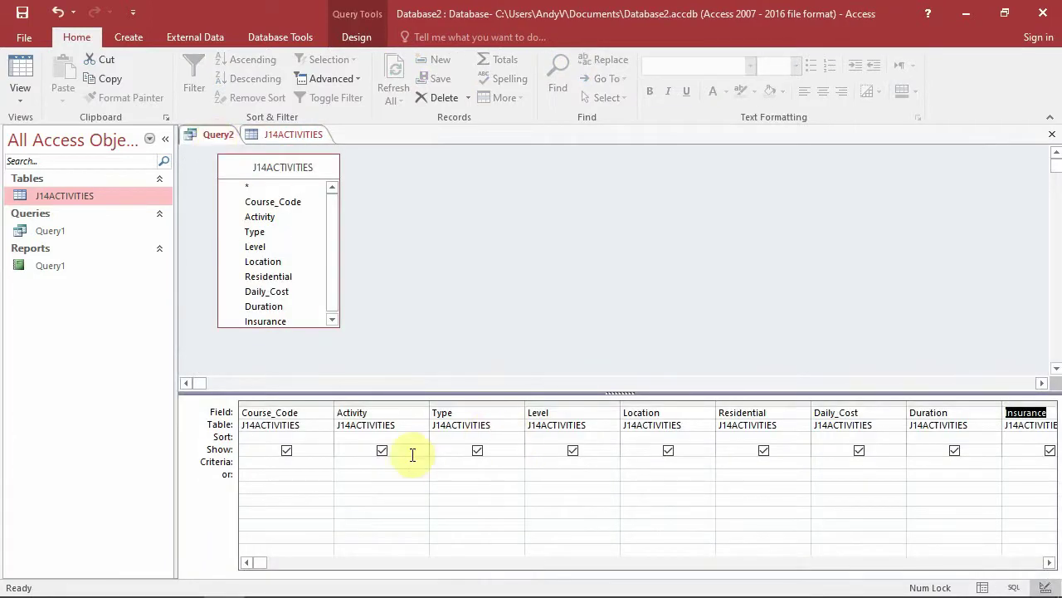
click(372, 462)
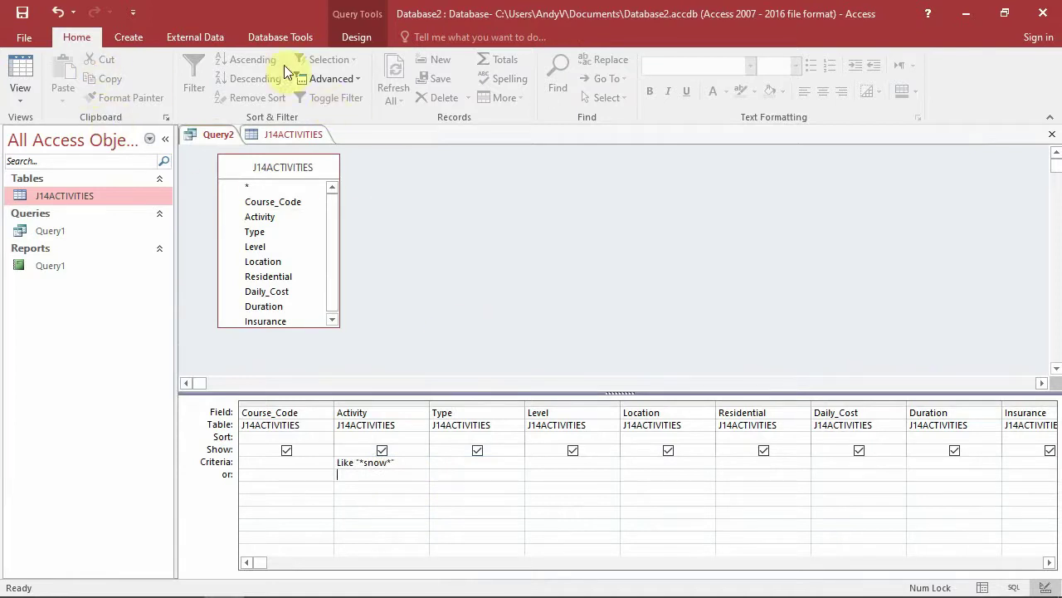
click(356, 36)
click(52, 82)
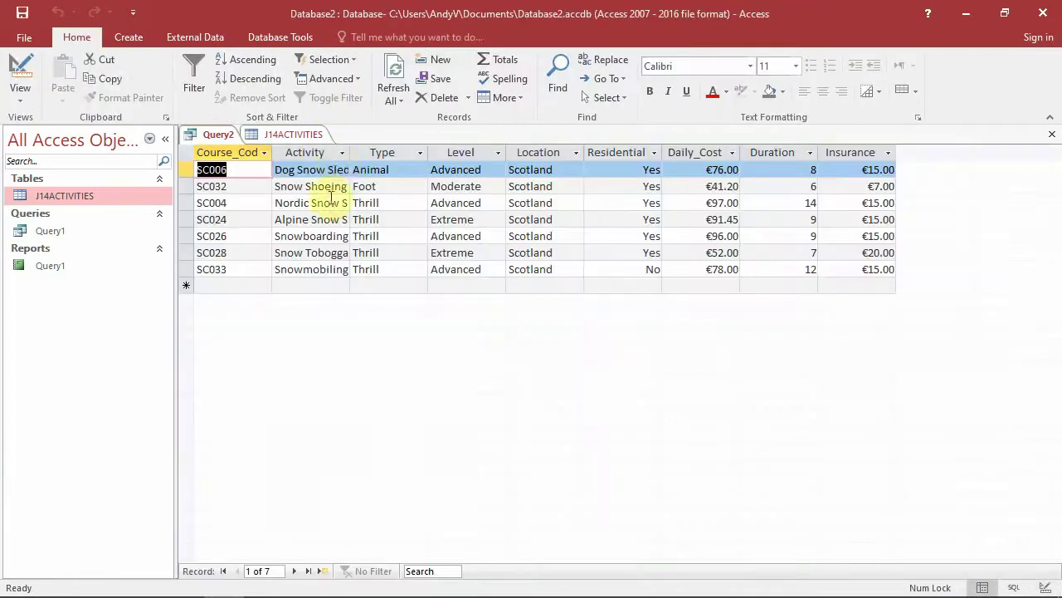
double_click(349, 152)
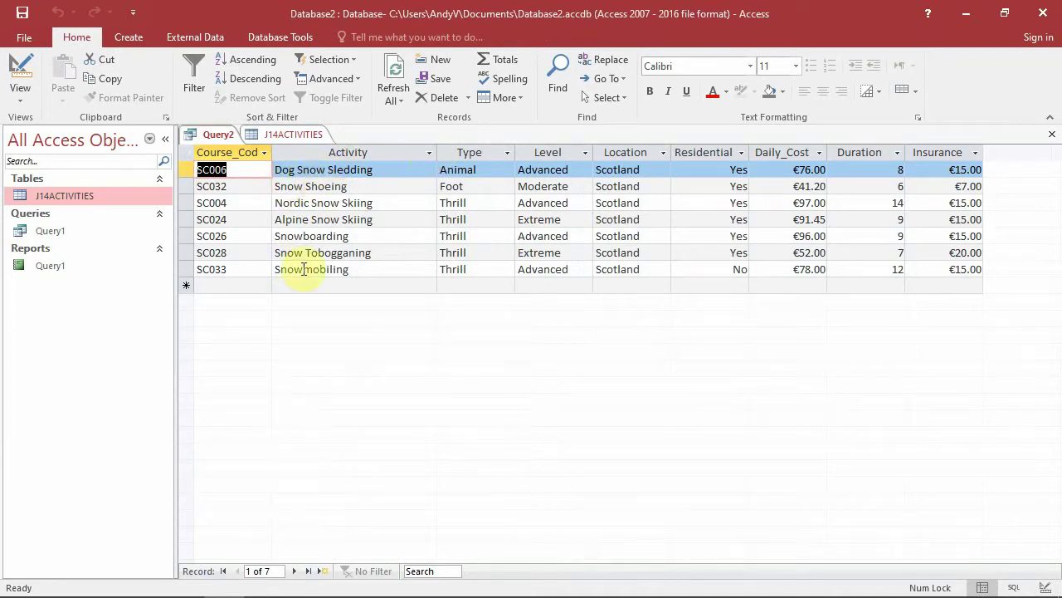
- Check the Snow or Ice wording in the PDF, extend the Activity criterion with an Or wildcard for Ice, and run the query
click(1039, 587)
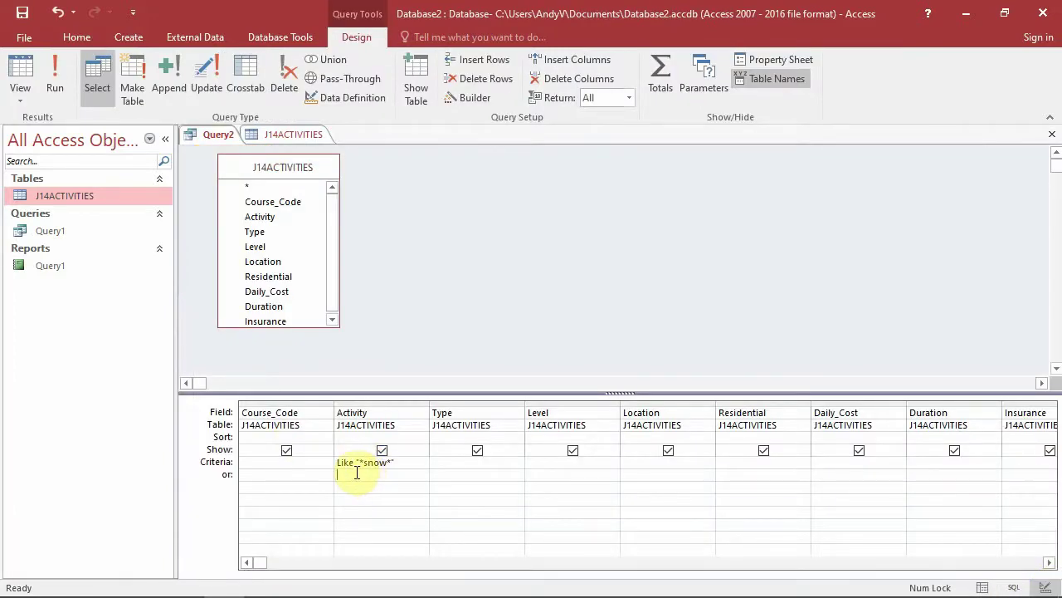
key(alt+Tab)
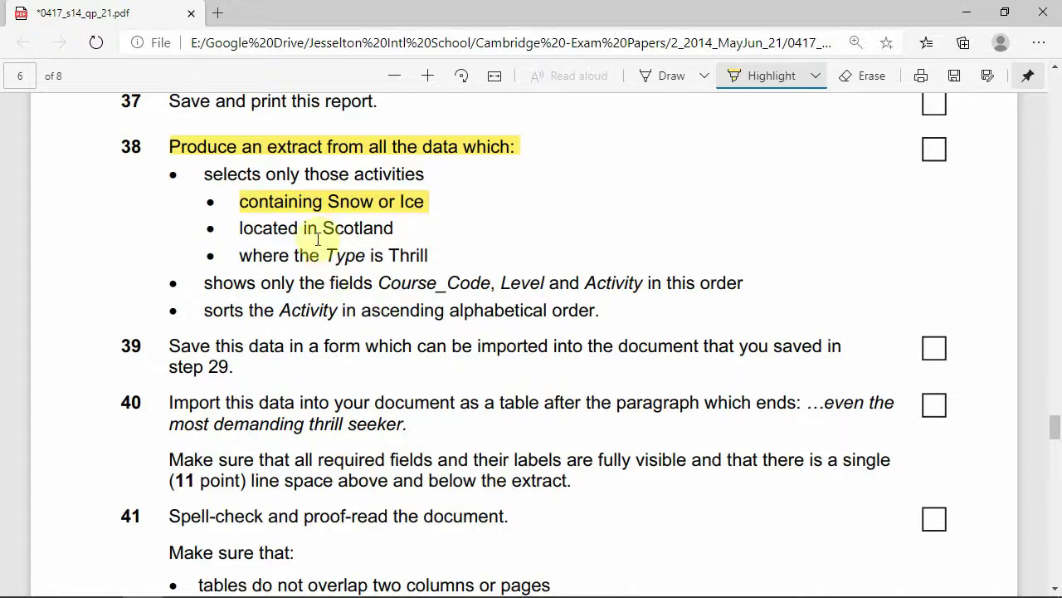
key(alt+Tab)
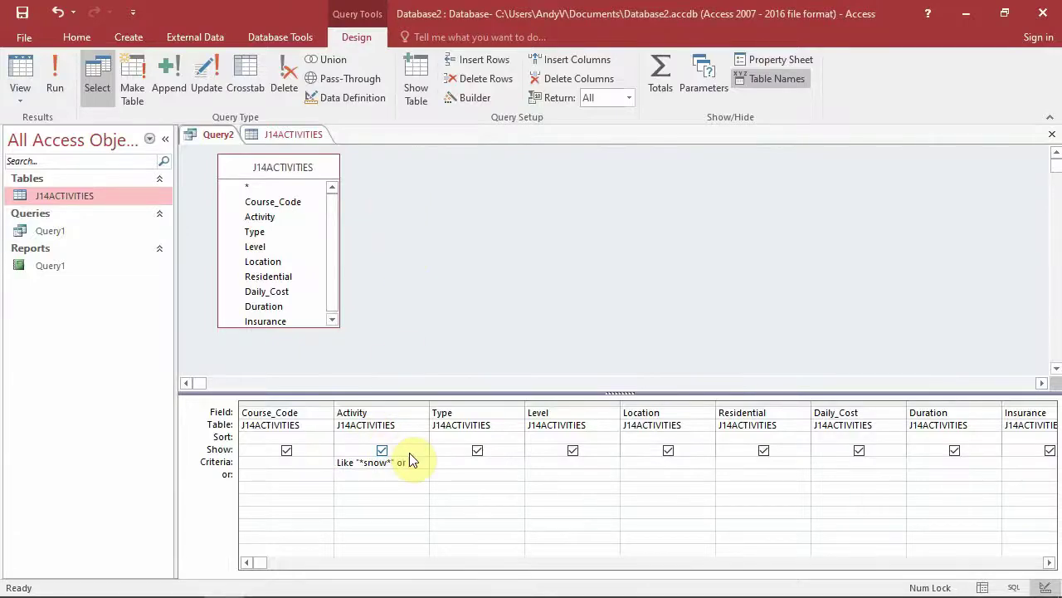
text(*)
click(463, 484)
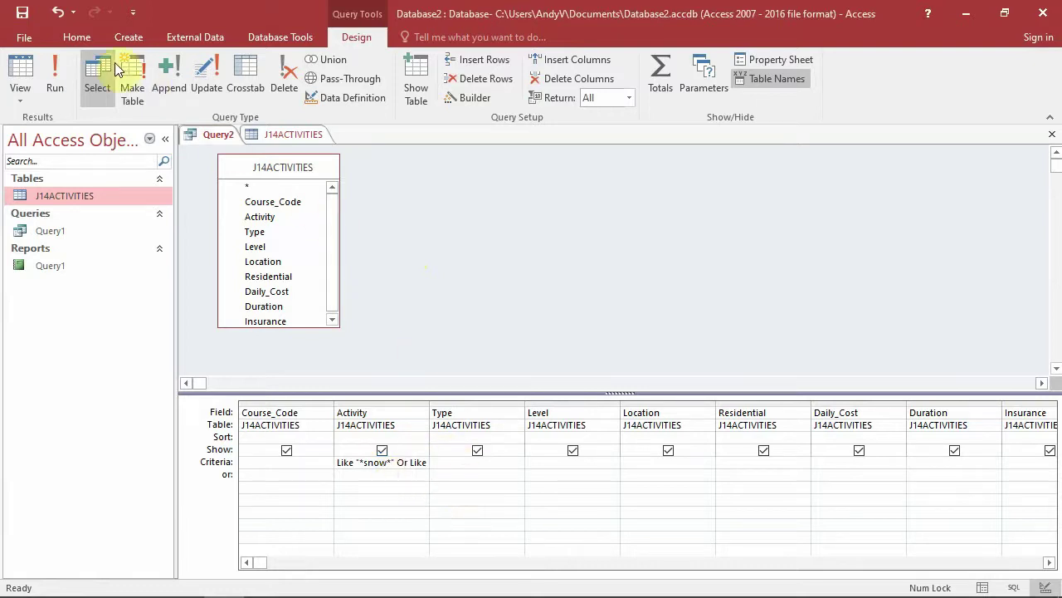
click(53, 71)
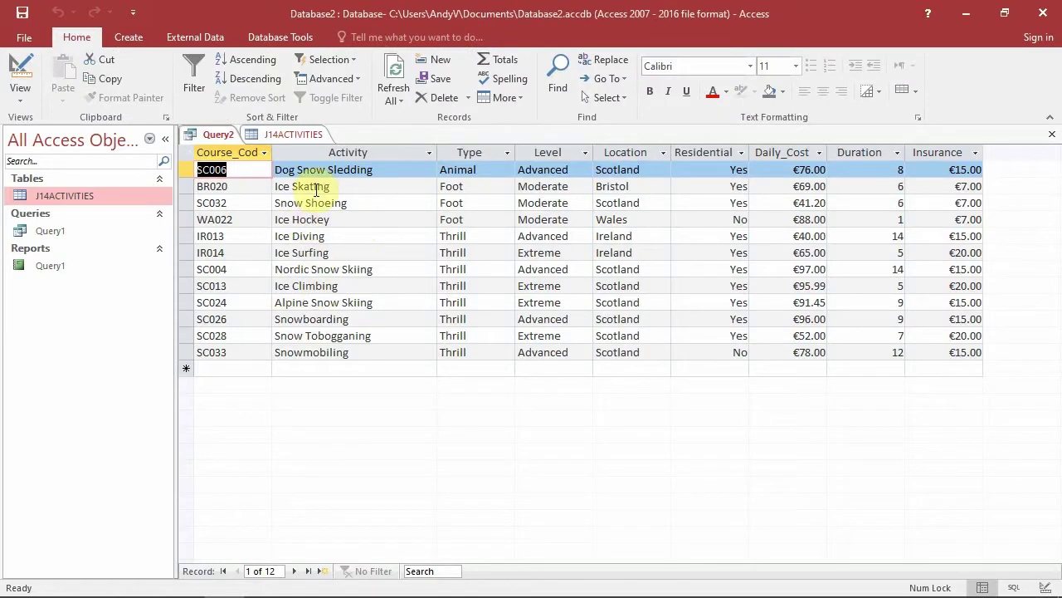
- Highlight "located in Scotland" in the exam PDF, then in Access set Query2's Location criterion to Scotland and run the query
key(alt+Tab)
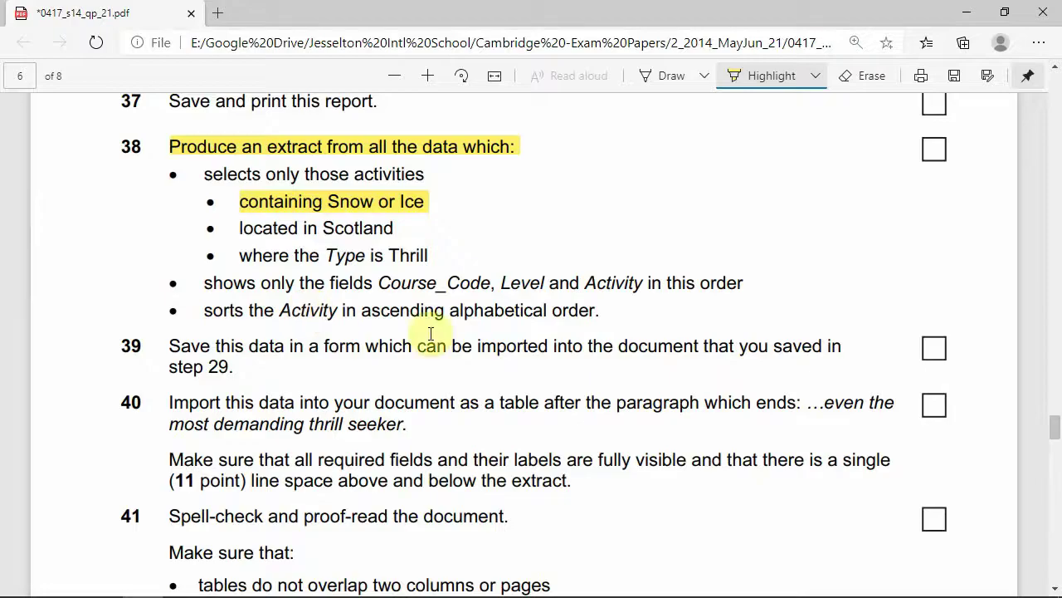
drag(239, 228, 396, 229)
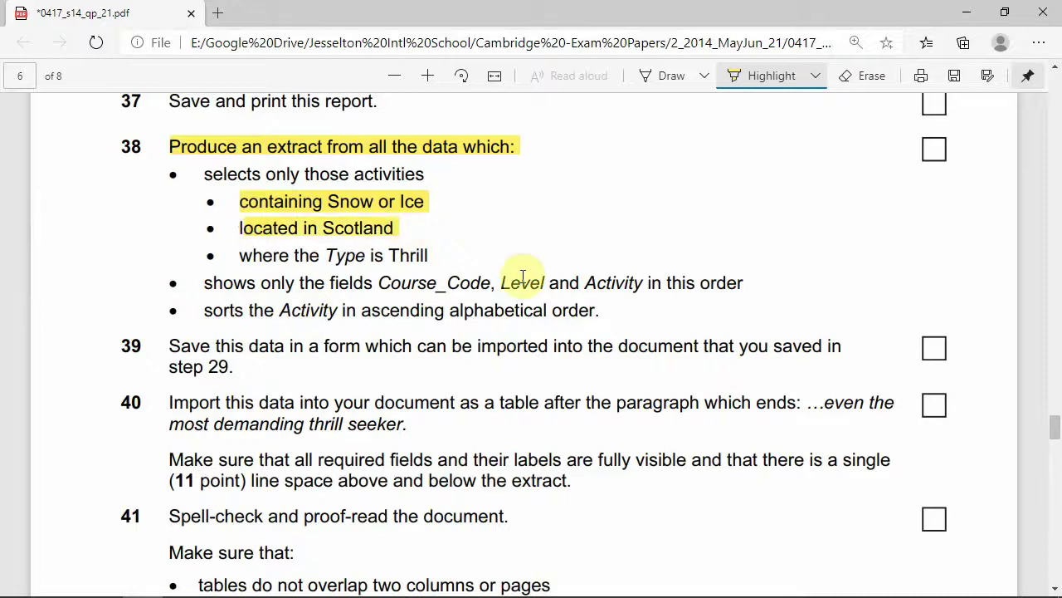
key(alt+Tab)
click(1045, 586)
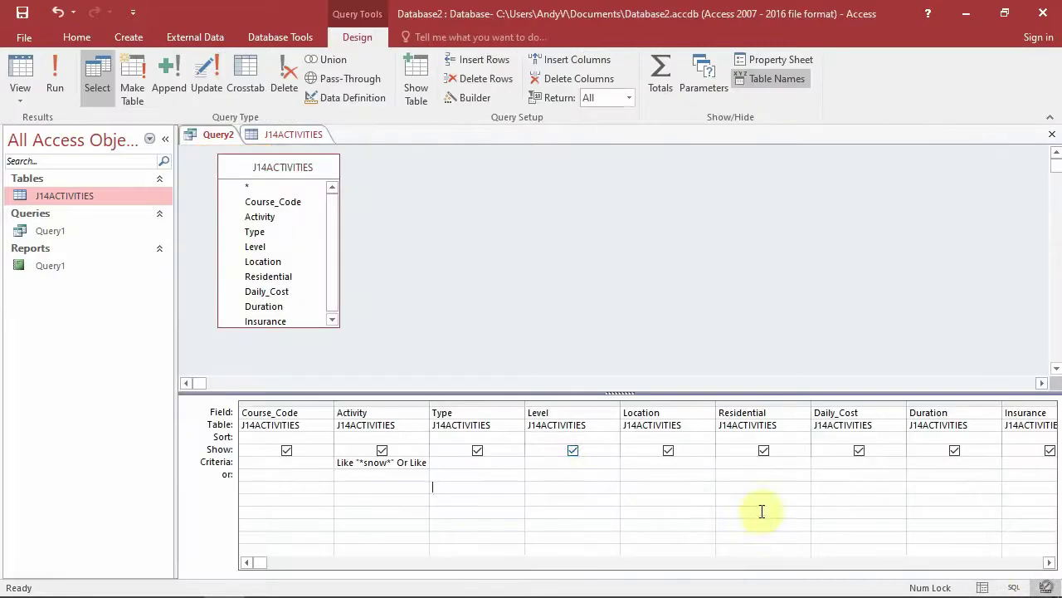
click(652, 465)
text(Scotland)
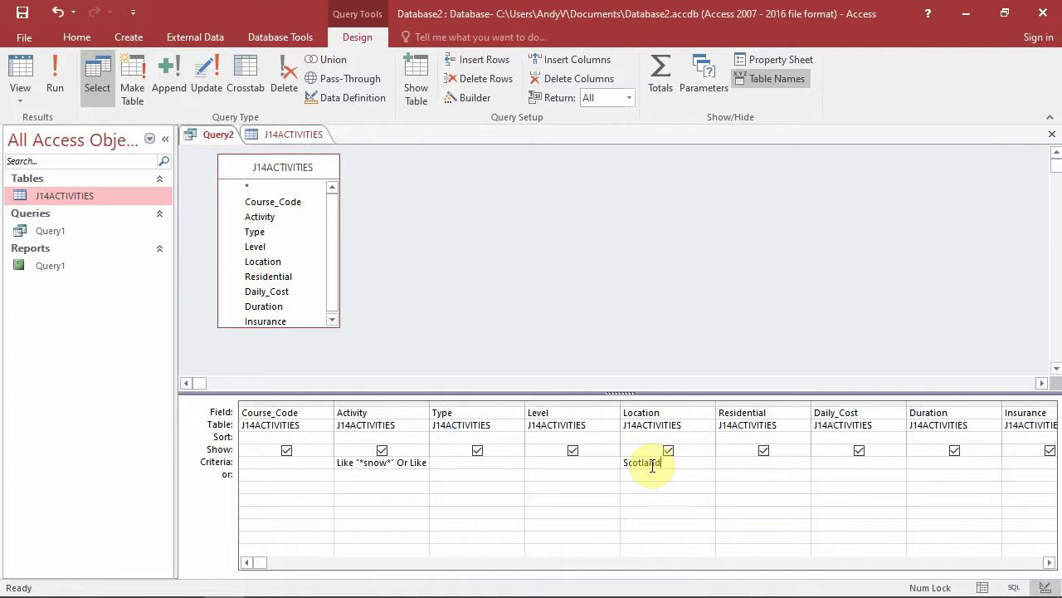
click(70, 83)
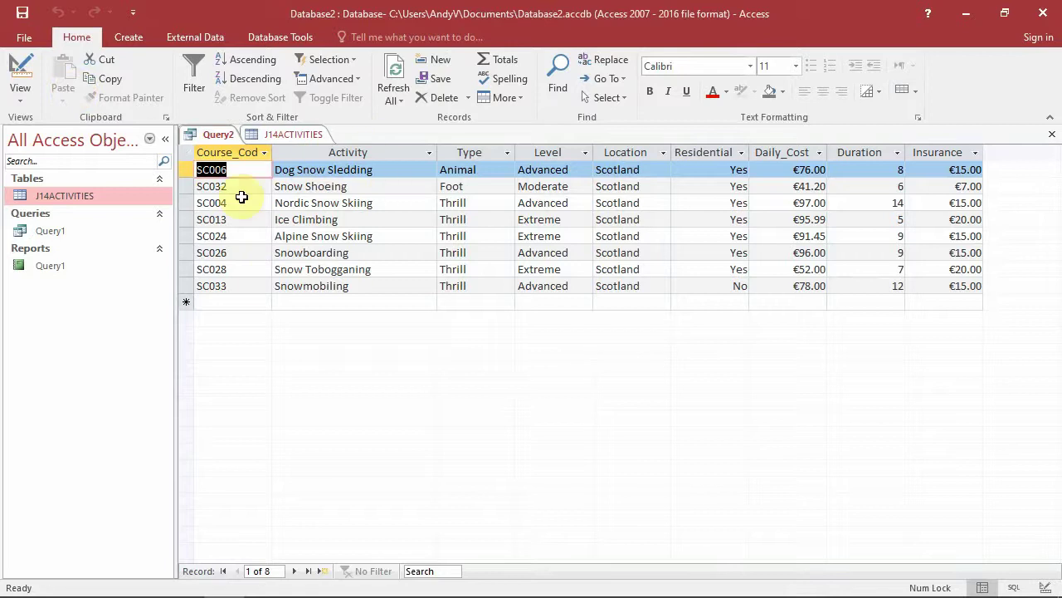
- Highlight "where the Type is Thrill" in the exam PDF, then in Access set Query2's Type criterion to Thrill and run the query
key(alt+Tab)
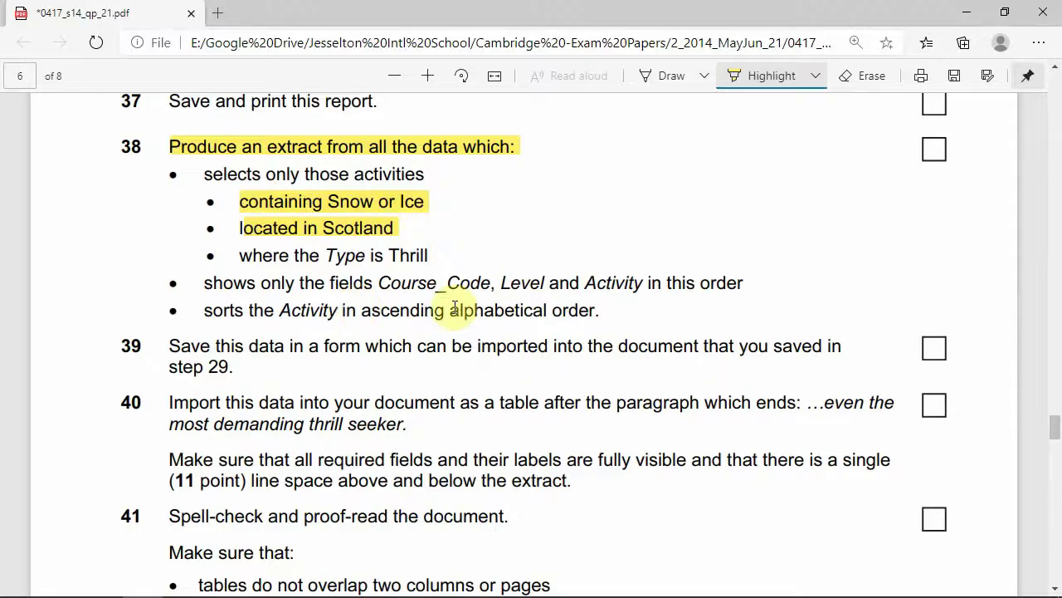
drag(242, 251, 471, 255)
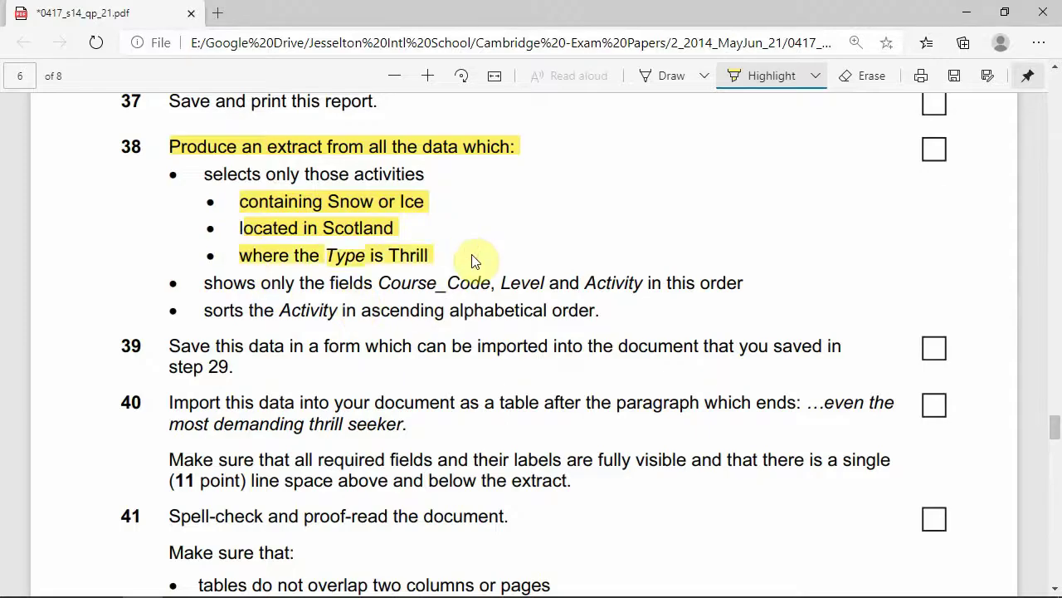
key(alt+Tab)
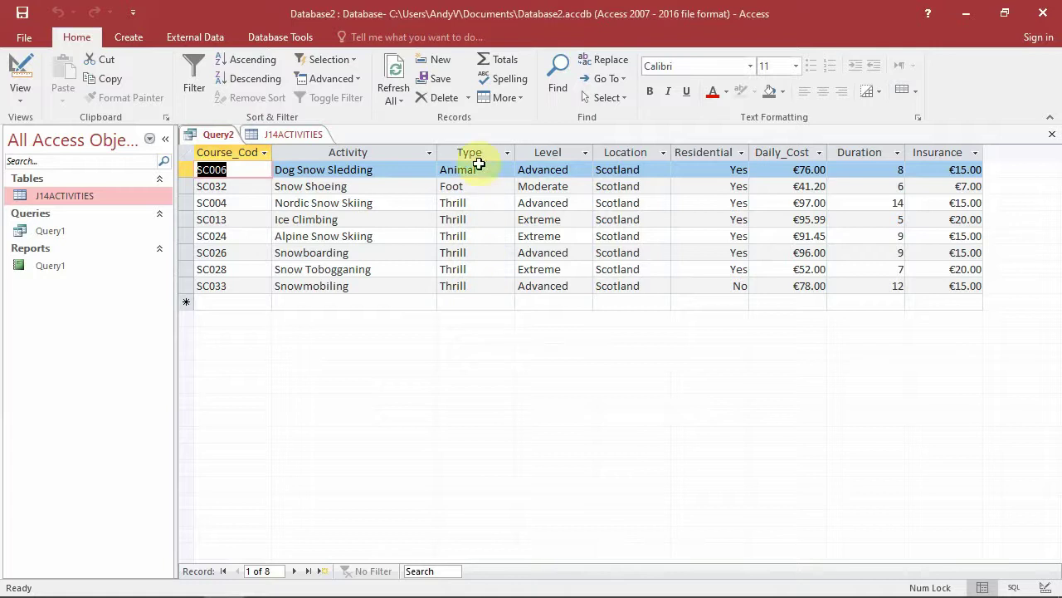
click(1038, 587)
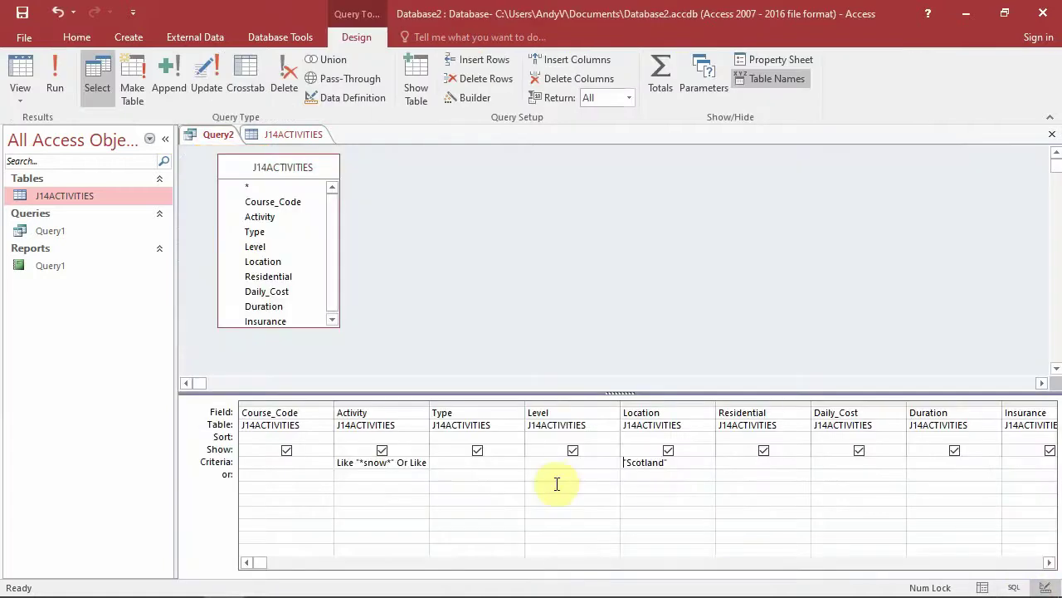
click(481, 464)
text(Thrill)
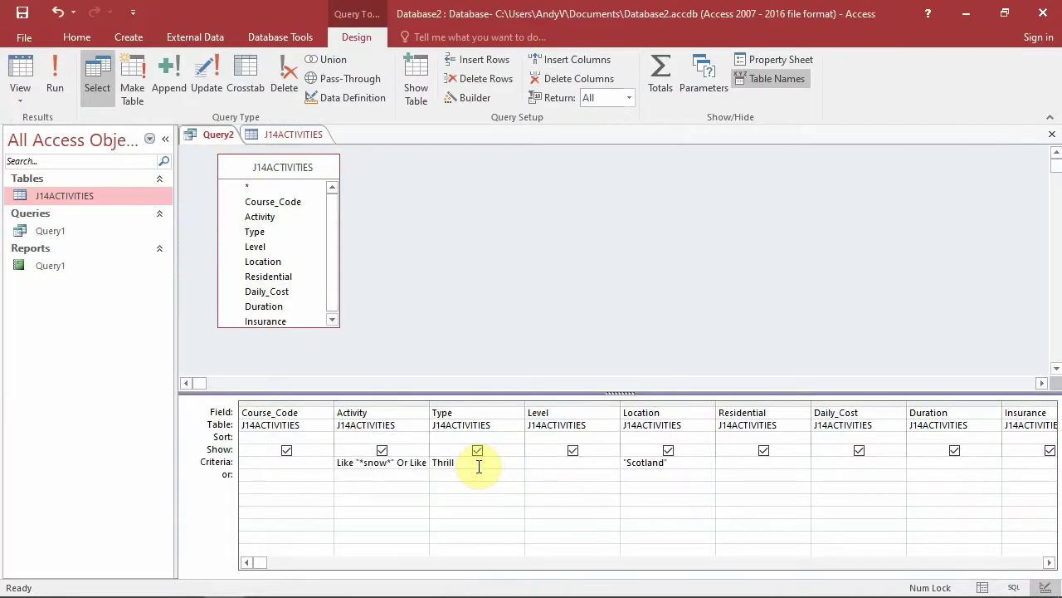
click(519, 484)
click(72, 83)
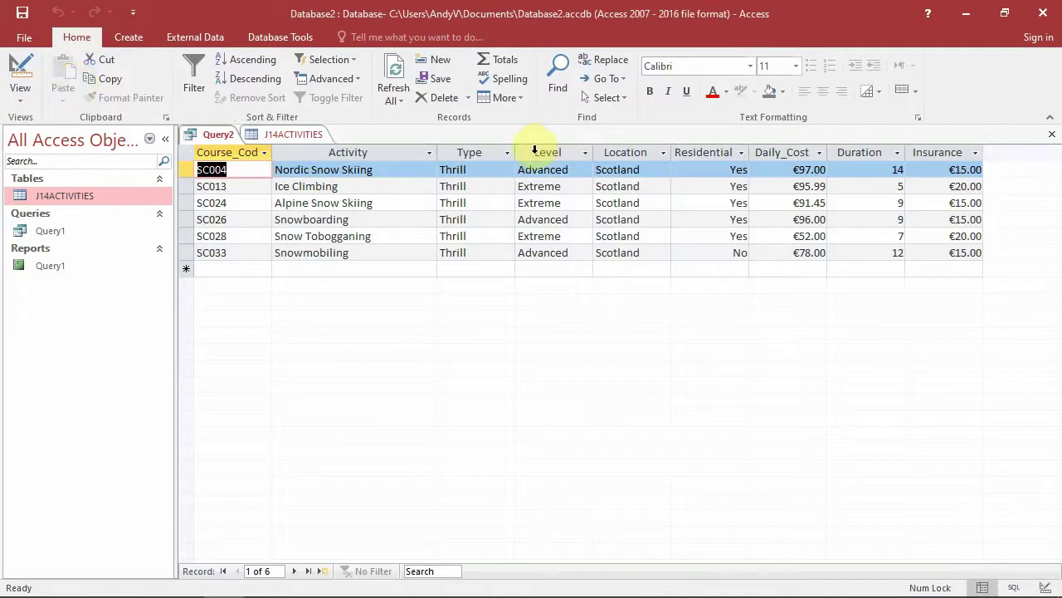
- Check the required fields in the exam PDF, then in Access hide Query2's Type and Location fields and move Level before Activity
key(alt+Tab)
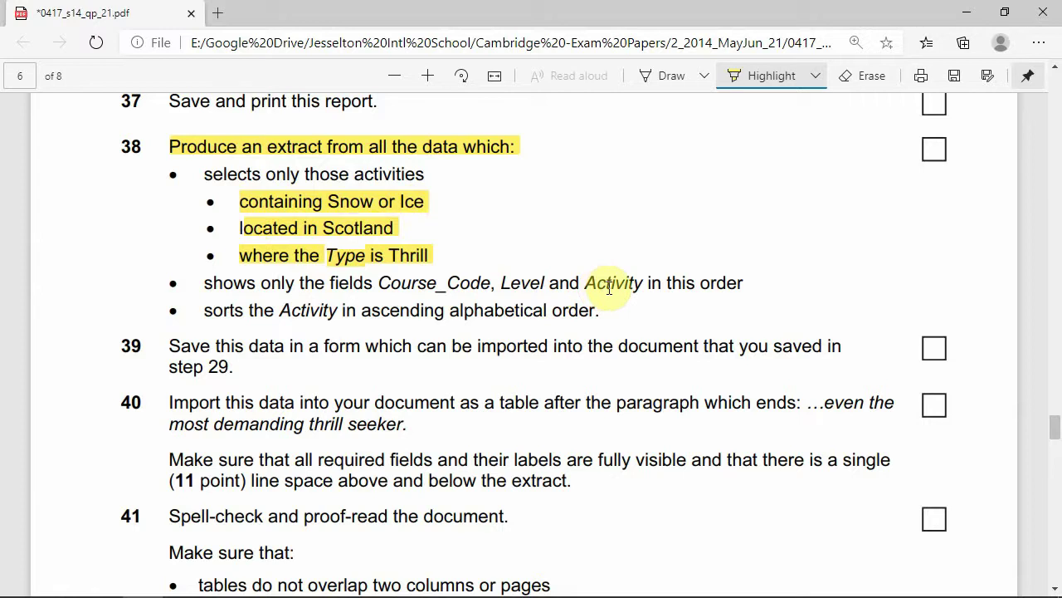
key(alt+Tab)
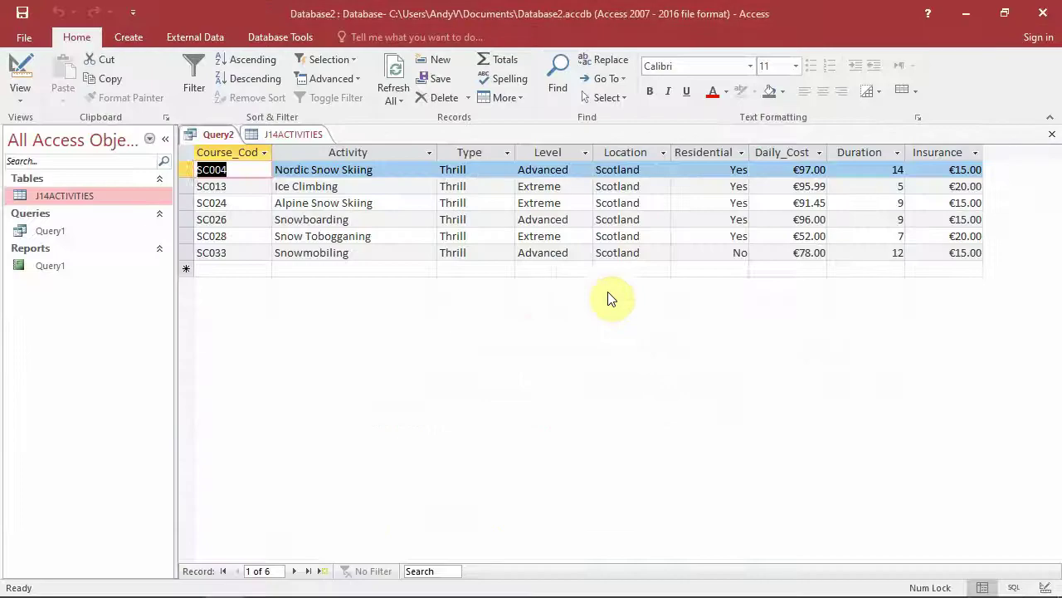
click(1050, 587)
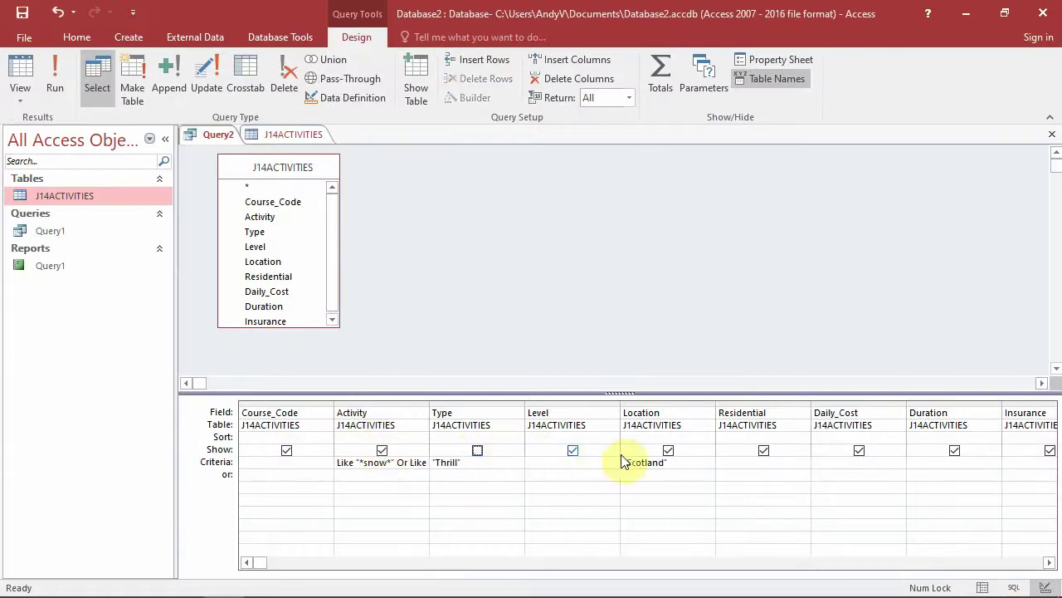
click(668, 450)
click(581, 403)
drag(581, 409, 345, 409)
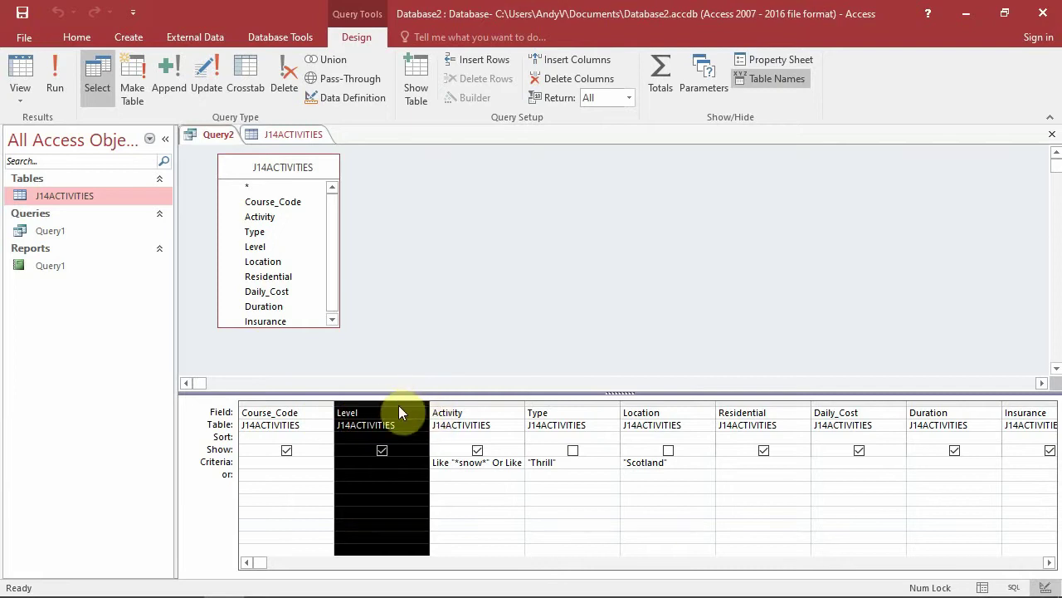
- Hide the Residential, Daily_Cost, Duration and Insurance fields from Query2's output and run the query
click(764, 450)
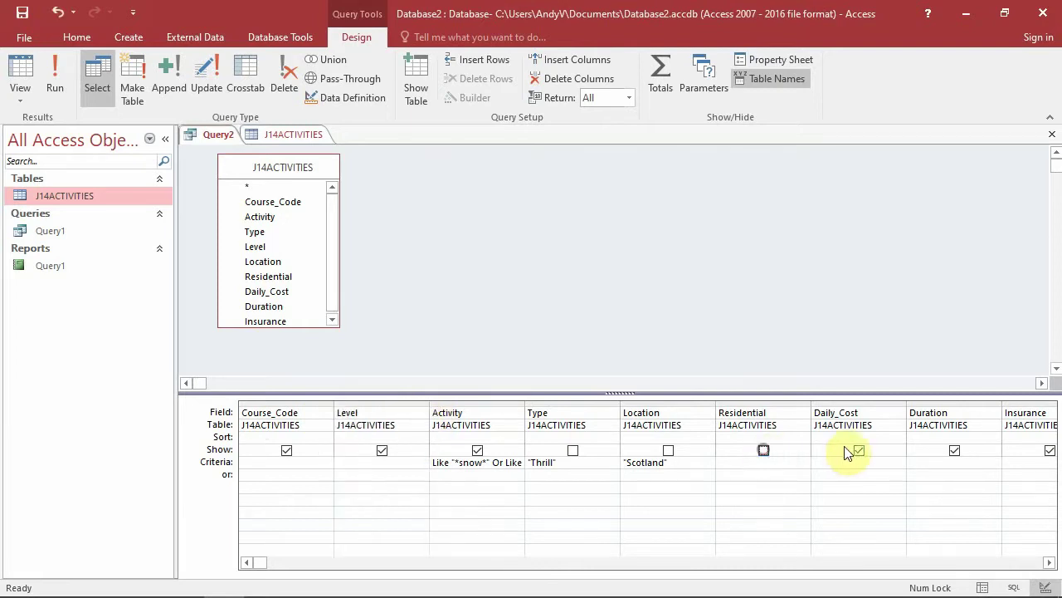
click(859, 450)
click(955, 453)
click(1048, 452)
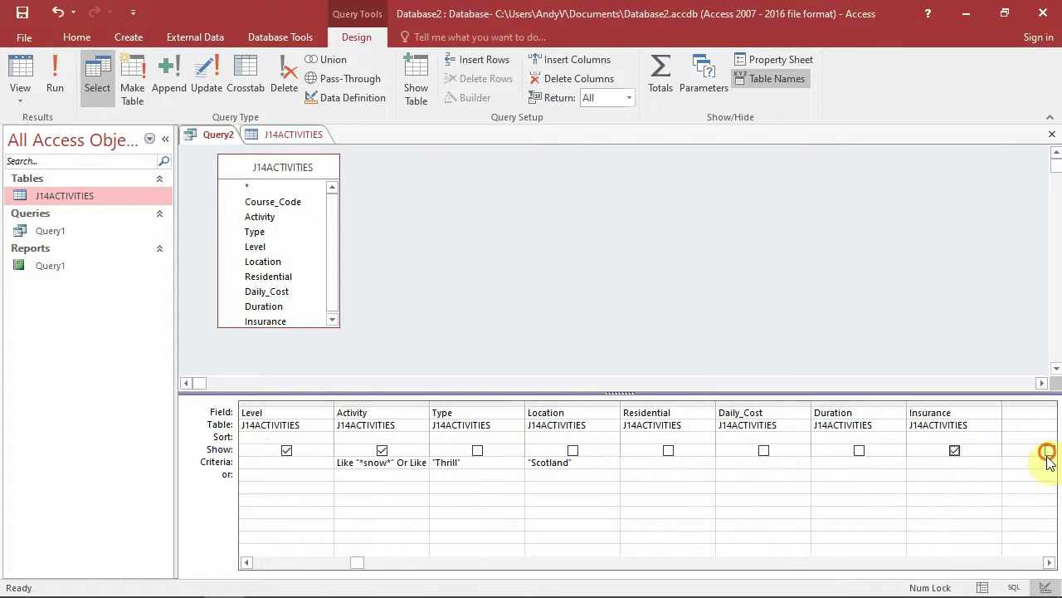
click(1049, 563)
click(1049, 563)
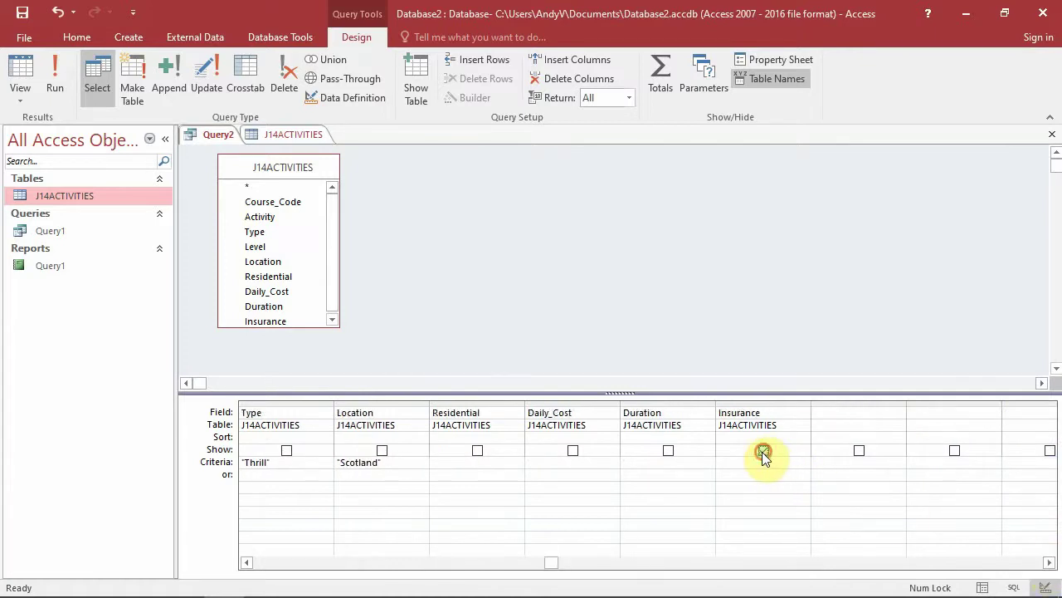
click(522, 562)
click(309, 562)
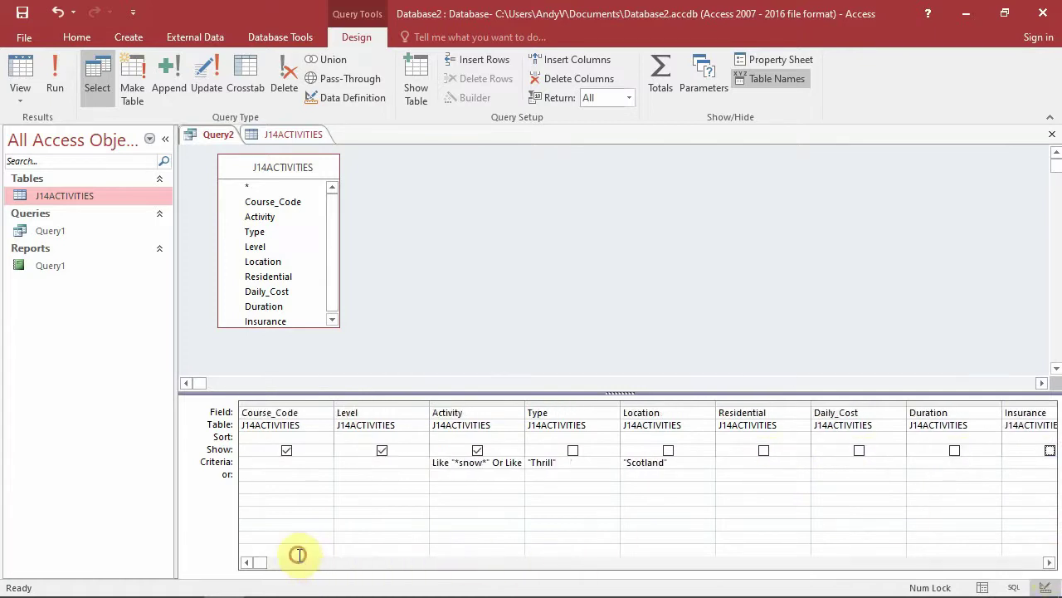
click(60, 83)
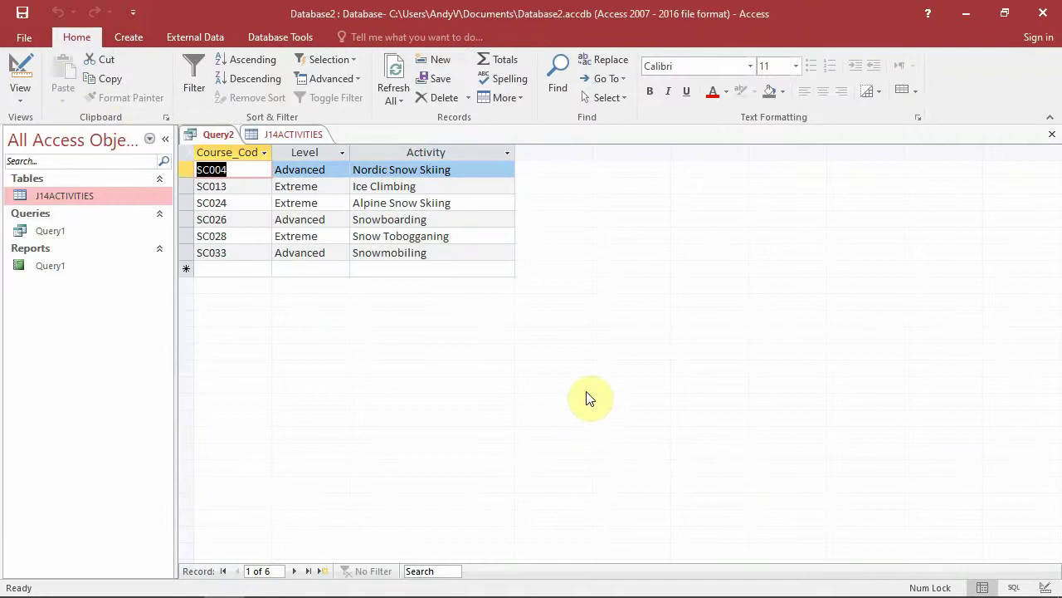
- Highlight question 38's field-order instruction in the exam PDF, then in Access sort Query2's Activity field ascending and run the query
key(alt+Tab)
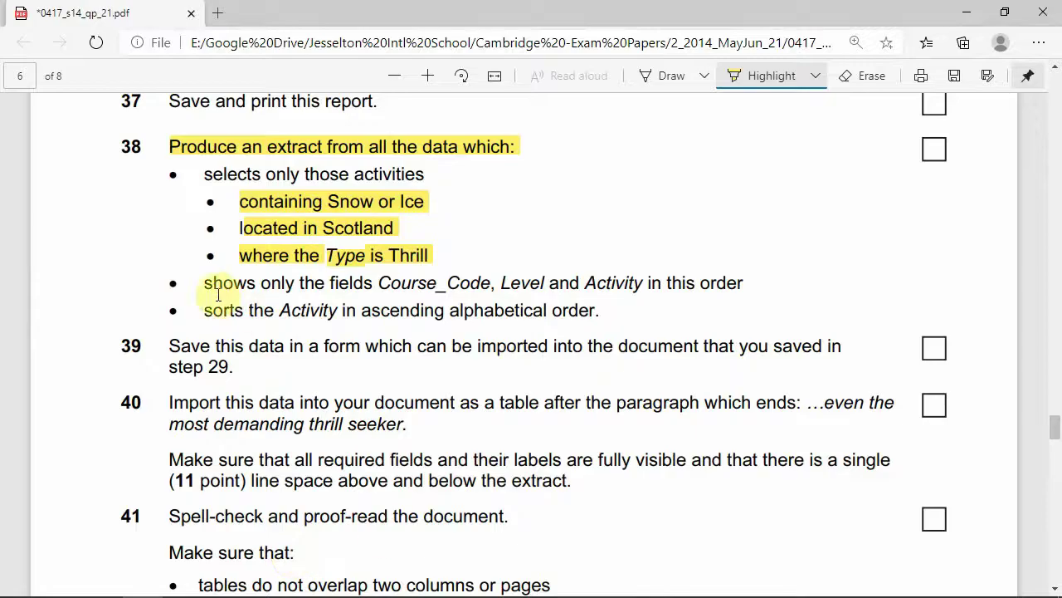
drag(206, 282, 742, 282)
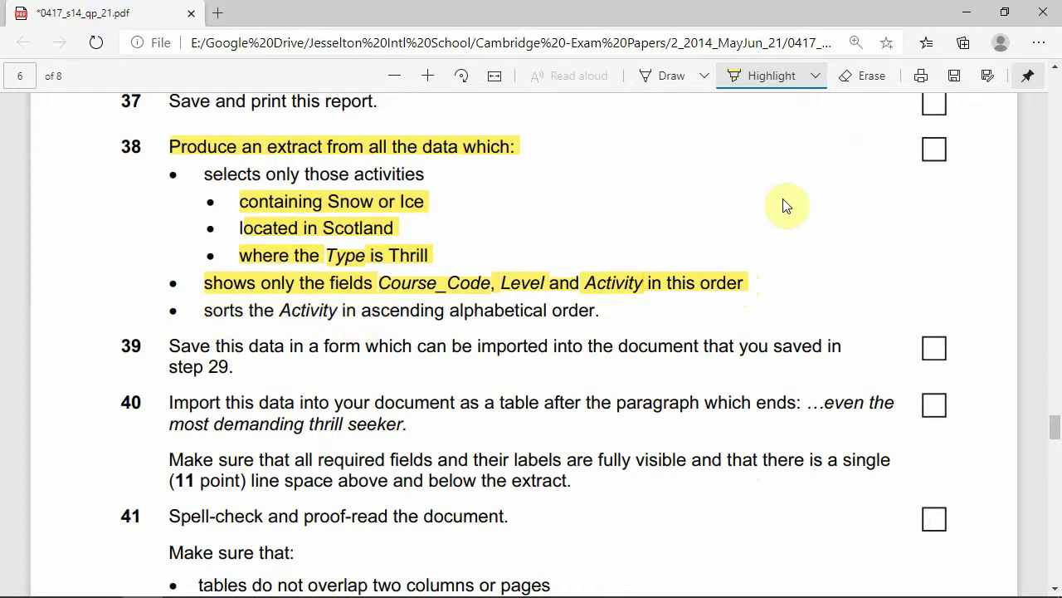
key(alt+Tab)
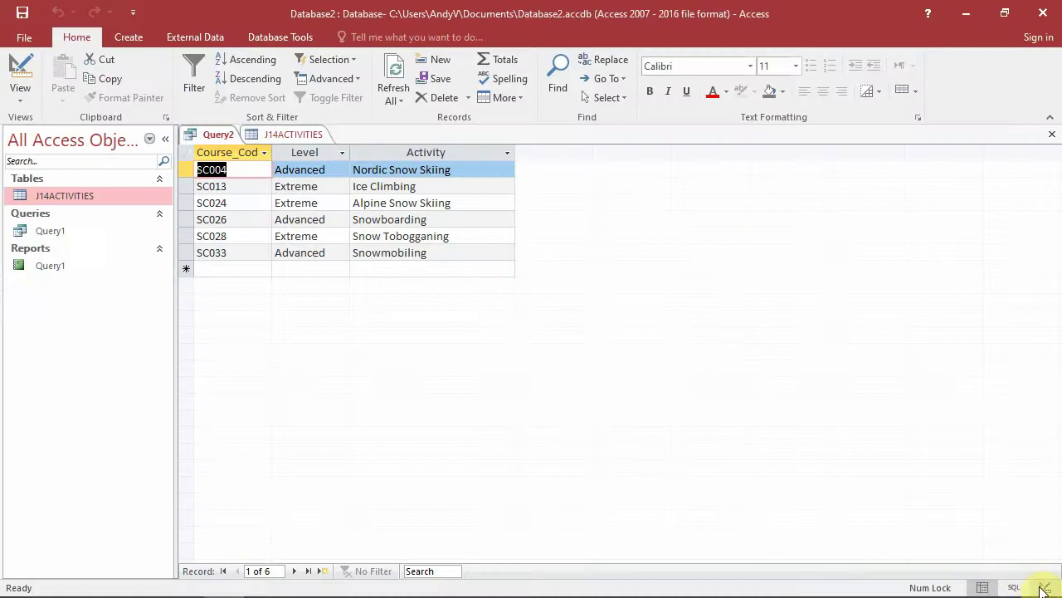
click(1042, 586)
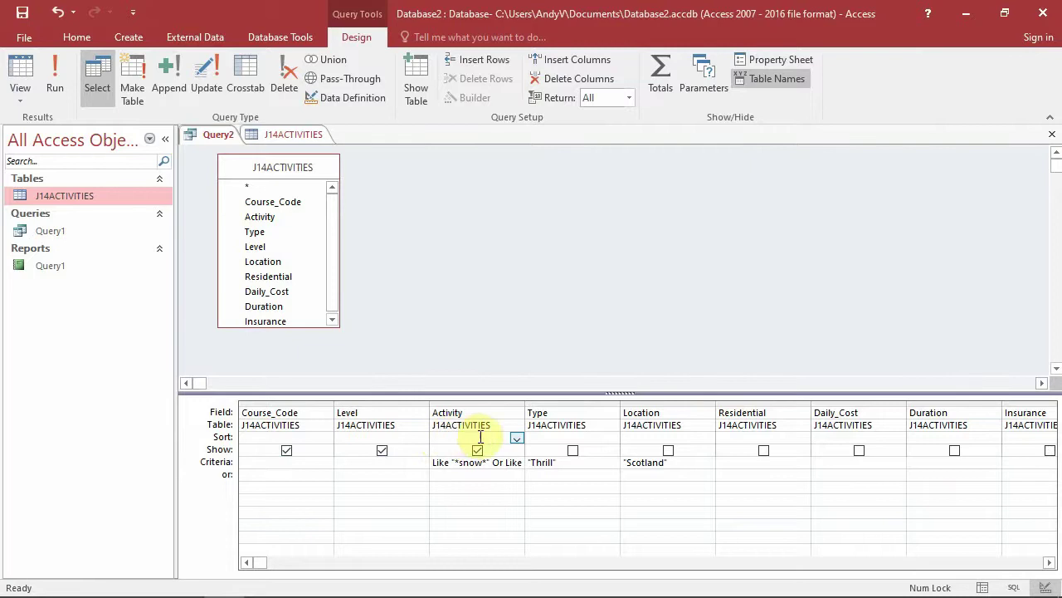
click(515, 438)
click(477, 449)
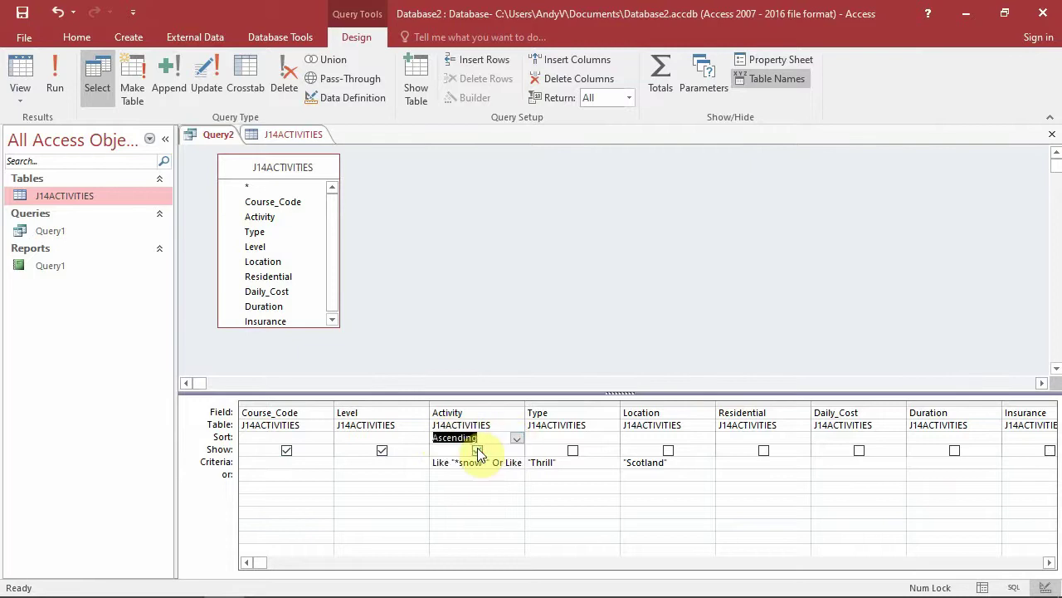
click(55, 81)
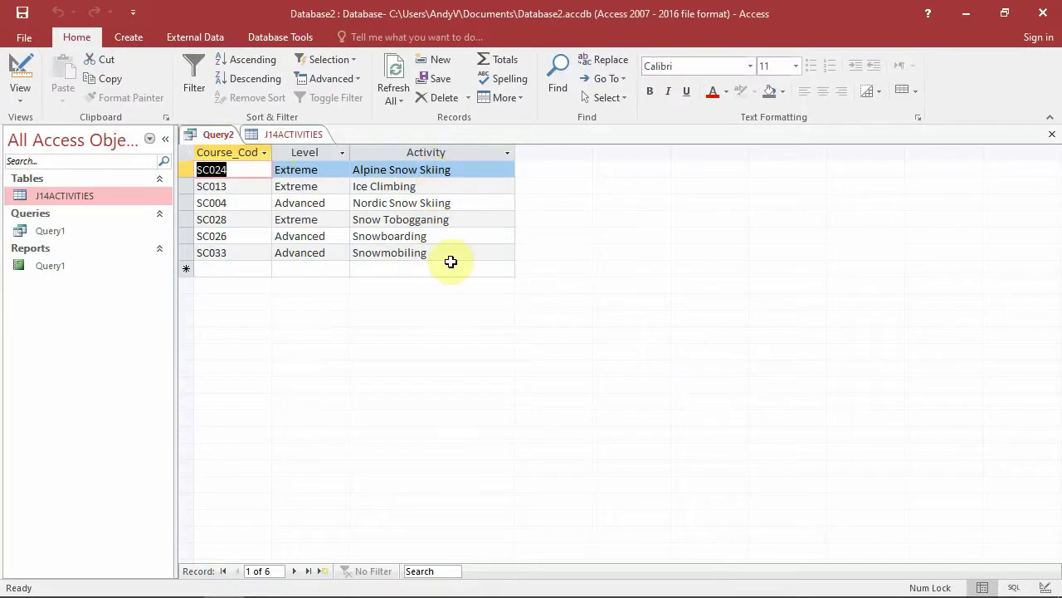
- Save the query under the name Query2, then close it and the J14ACTIVITIES table
right_click(202, 134)
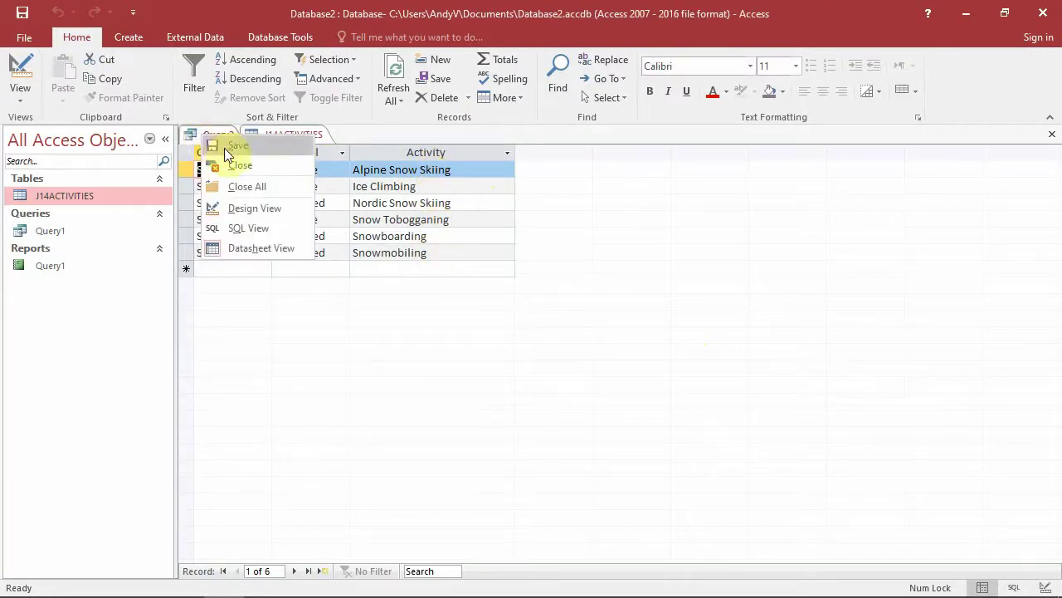
click(232, 144)
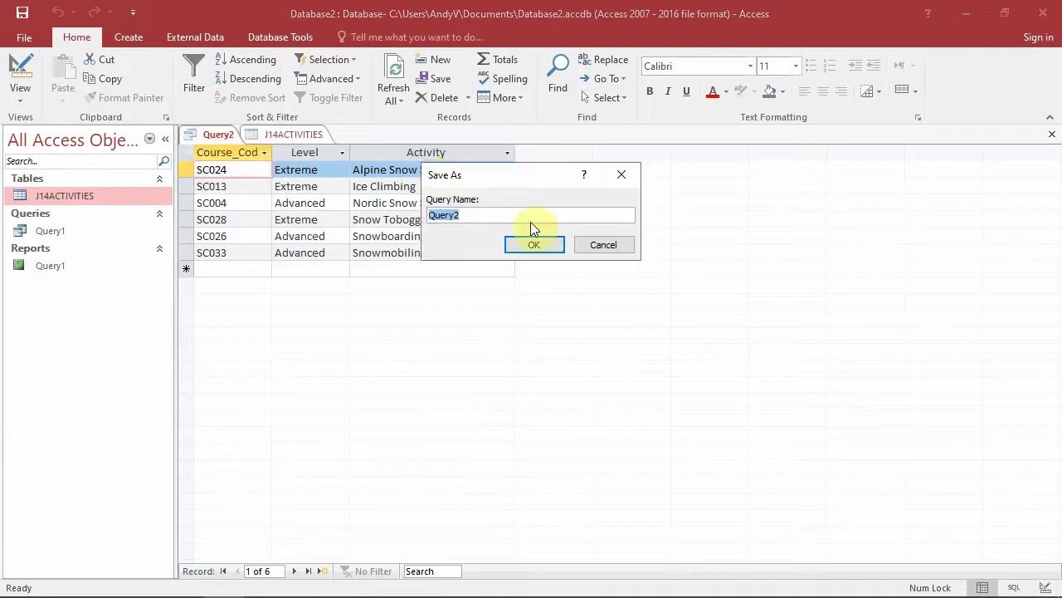
click(535, 242)
right_click(215, 135)
click(257, 165)
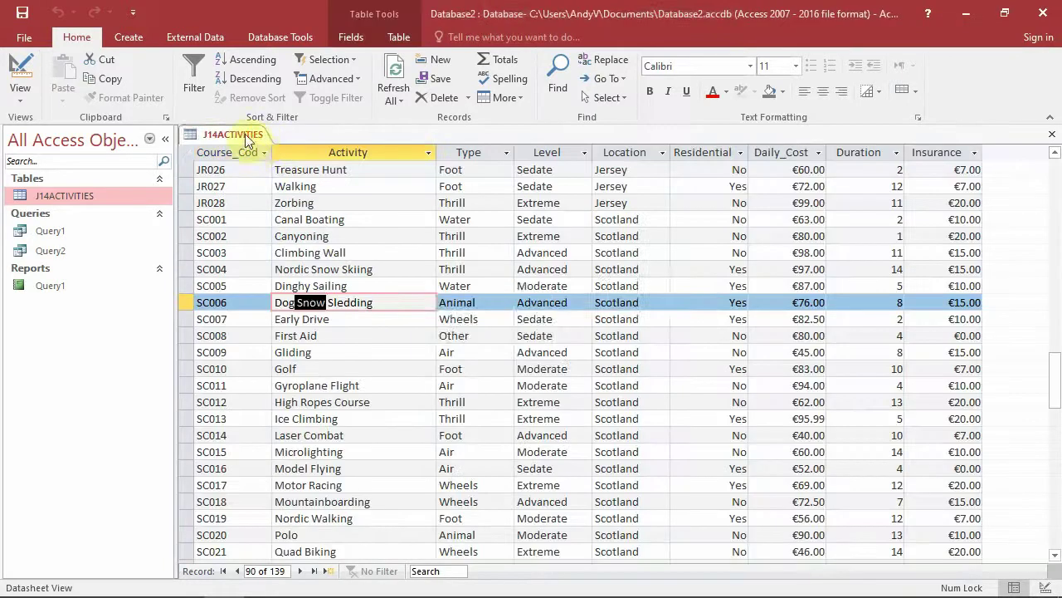
right_click(247, 135)
click(269, 165)
click(471, 350)
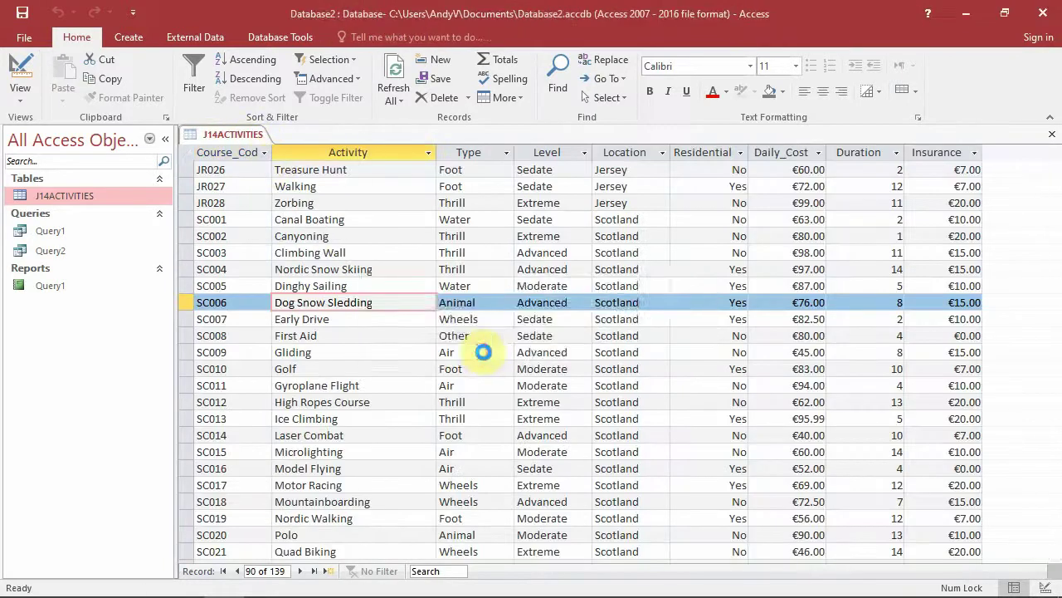
- Reopen the saved Query2 and copy its entire datasheet
click(55, 253)
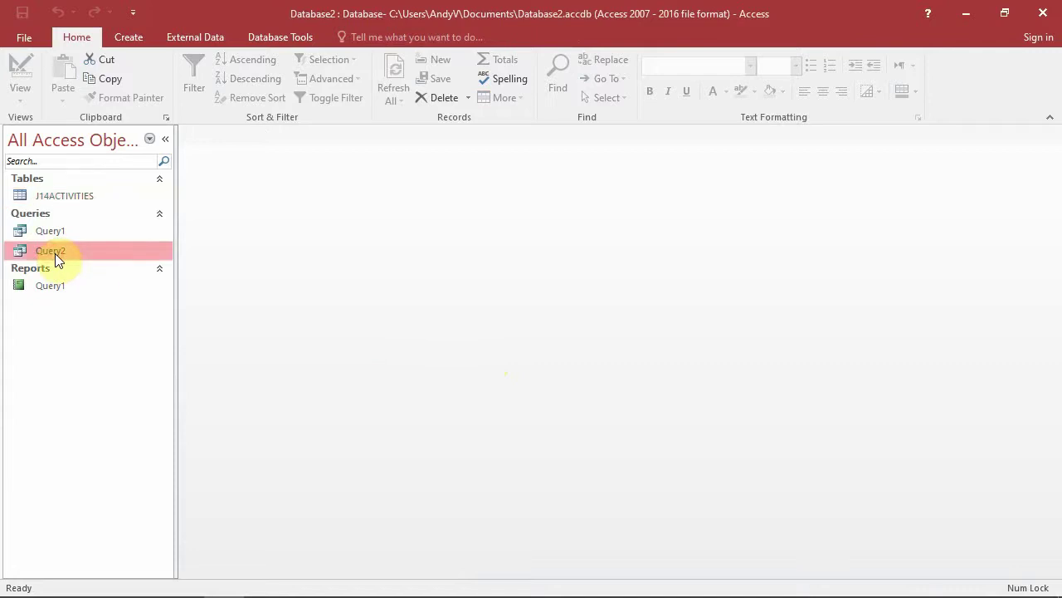
right_click(55, 253)
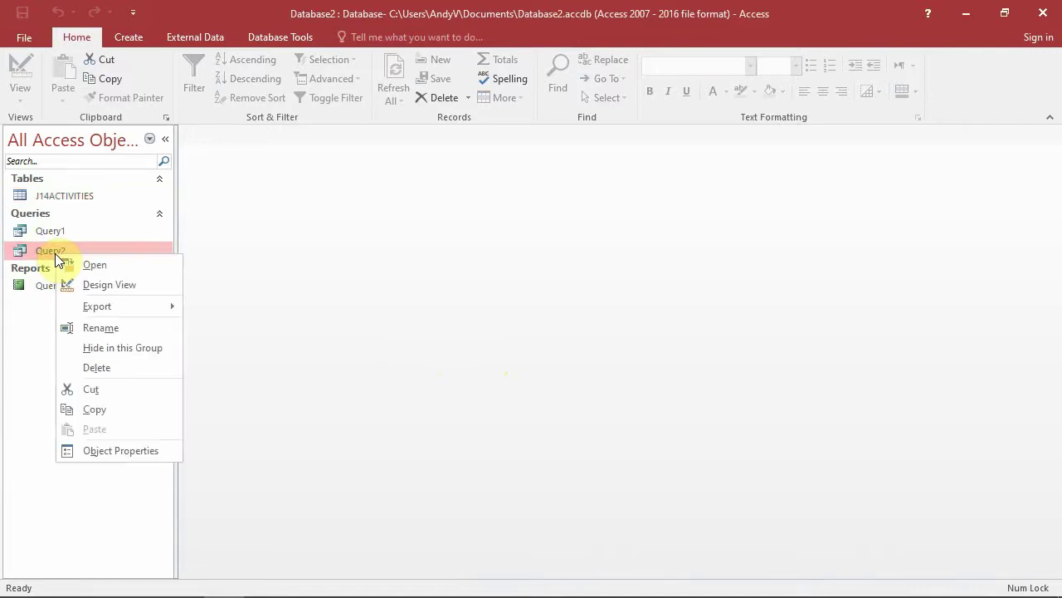
click(83, 264)
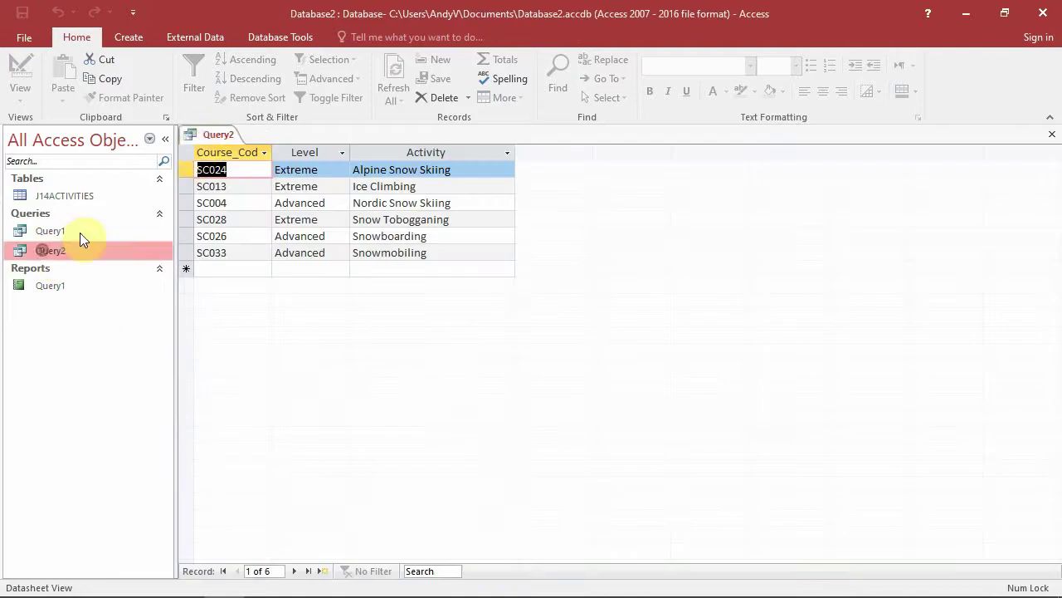
click(186, 151)
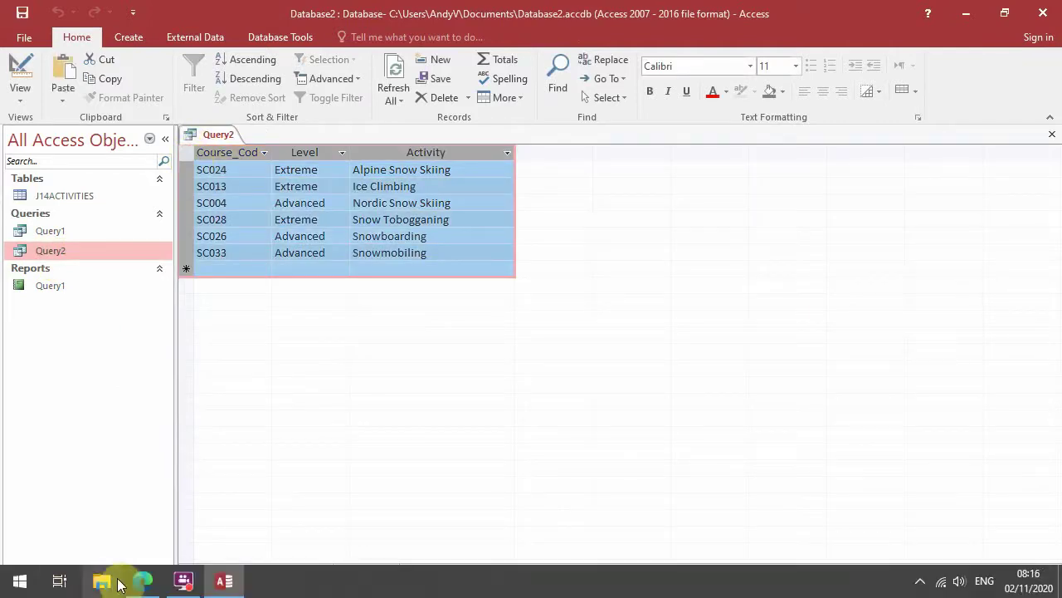
- Create a blank document in Word, paste the copied Query2 records as a table, and minimise Word to return to Access
click(20, 580)
click(488, 130)
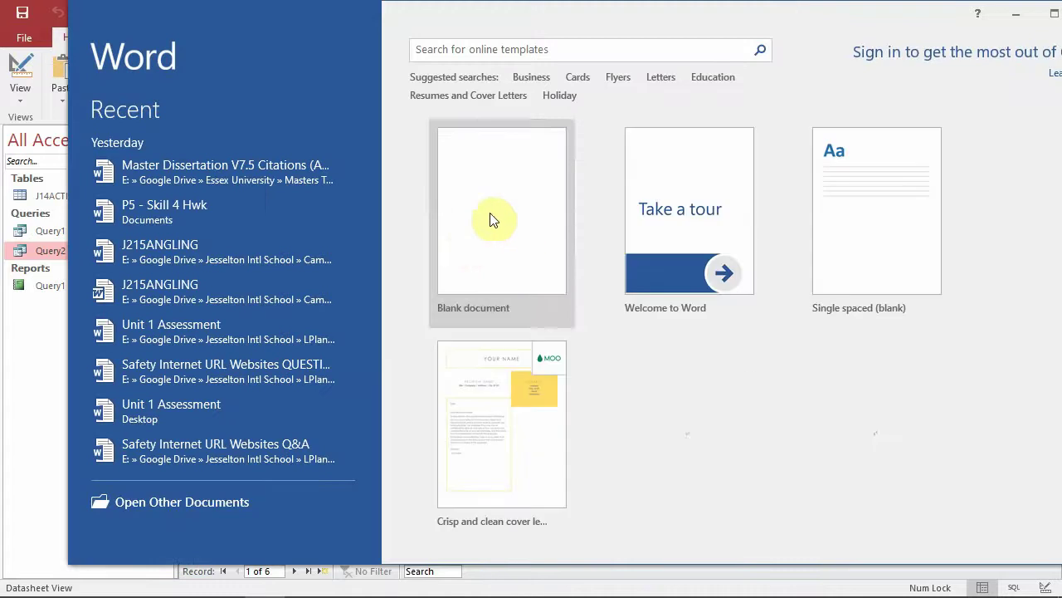
click(495, 250)
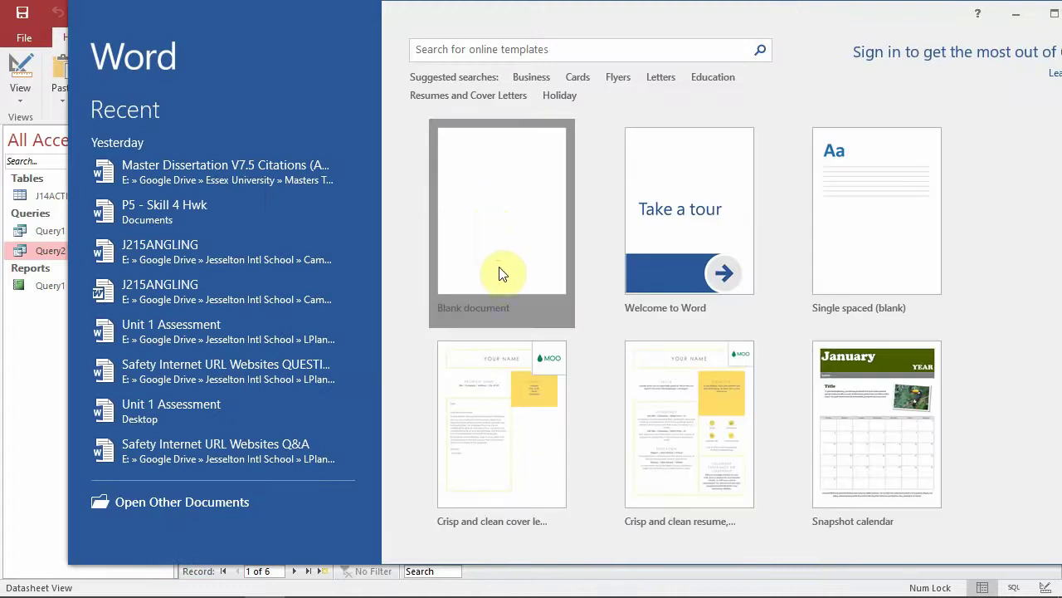
text(Query2 Course_Code	Level	Activity SC024	Extreme	Alpine Snow Skiing SC013	Extreme	Ice Climbing SC004	Advanced	Nordic Snow Skiing SC028	Extreme	Snow Tobogganing SC026	Advanced	Snowboarding SC033	Advanced	Snowmobiling)
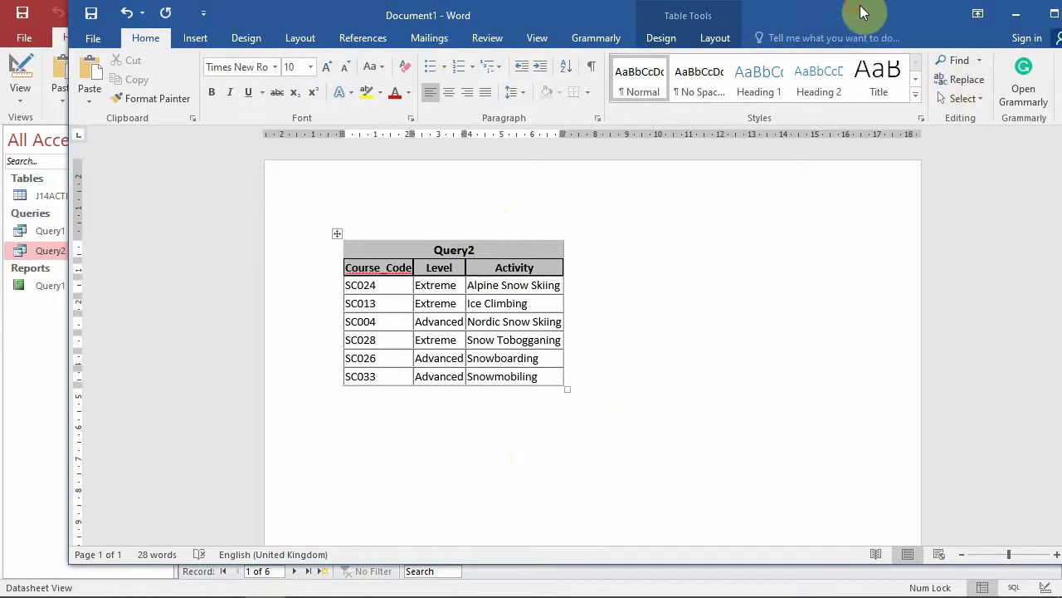
click(1016, 14)
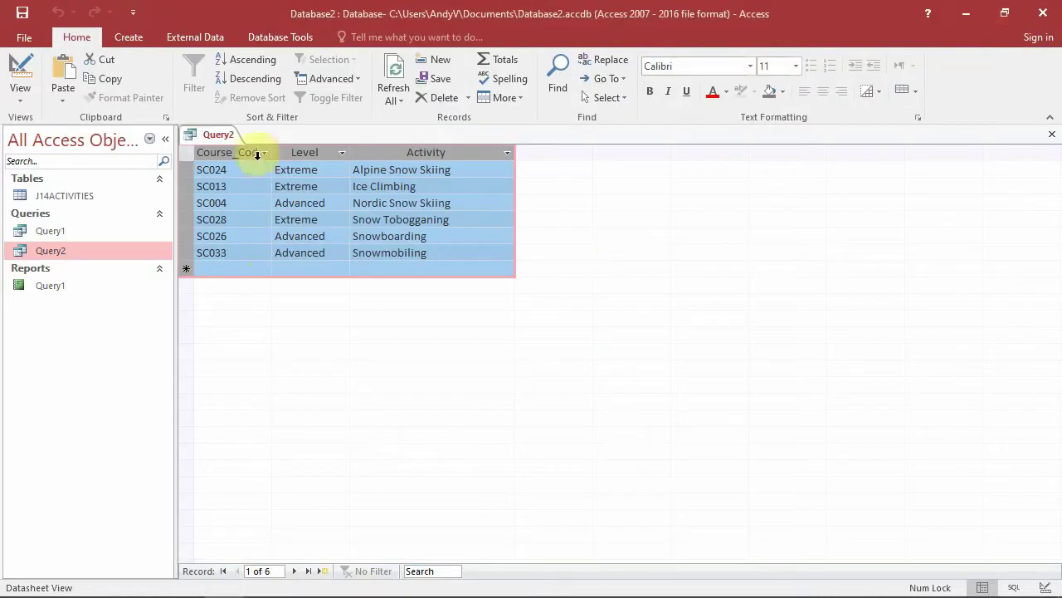
- Examine the export formats available for Query2, including Word RTF File, without exporting it
right_click(103, 252)
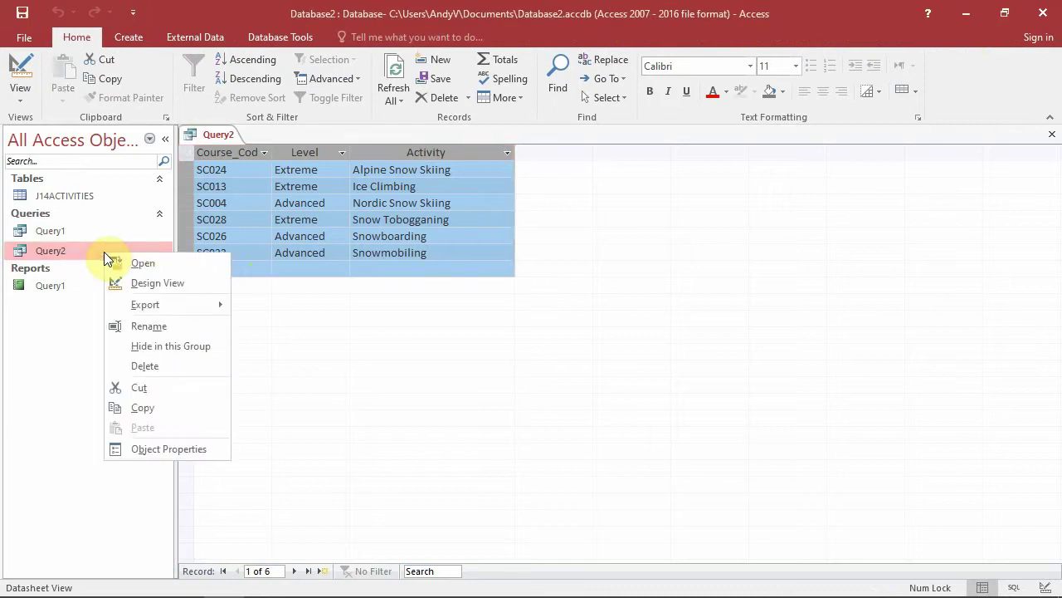
mouse_move(164, 304)
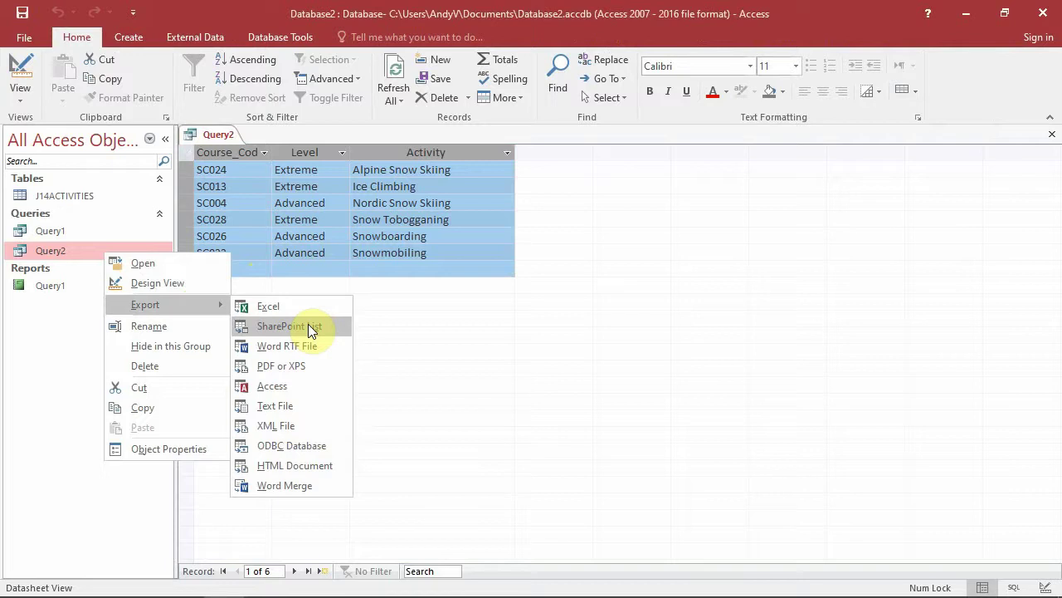
click(485, 356)
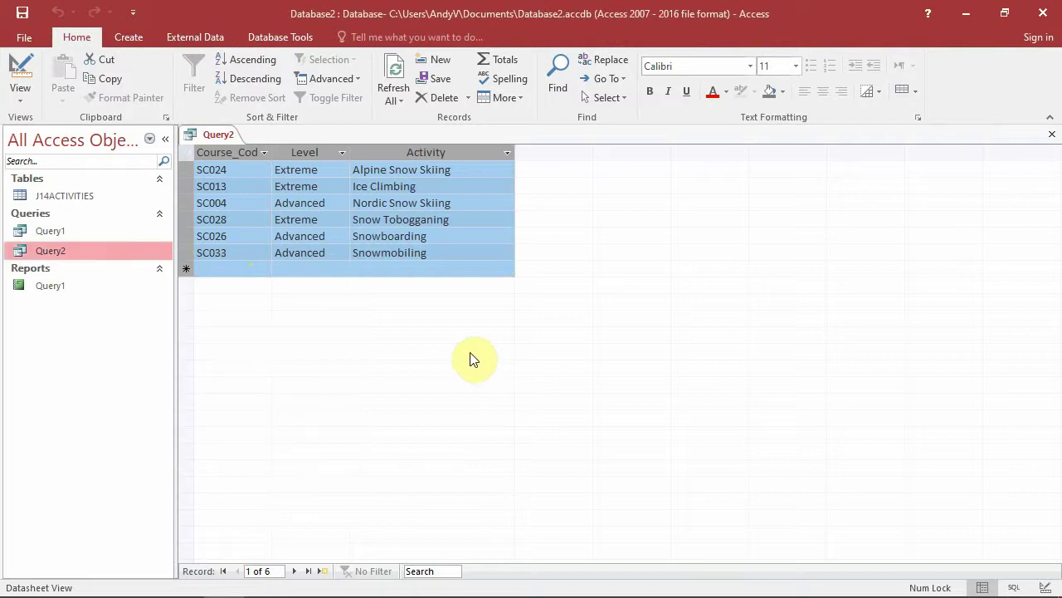